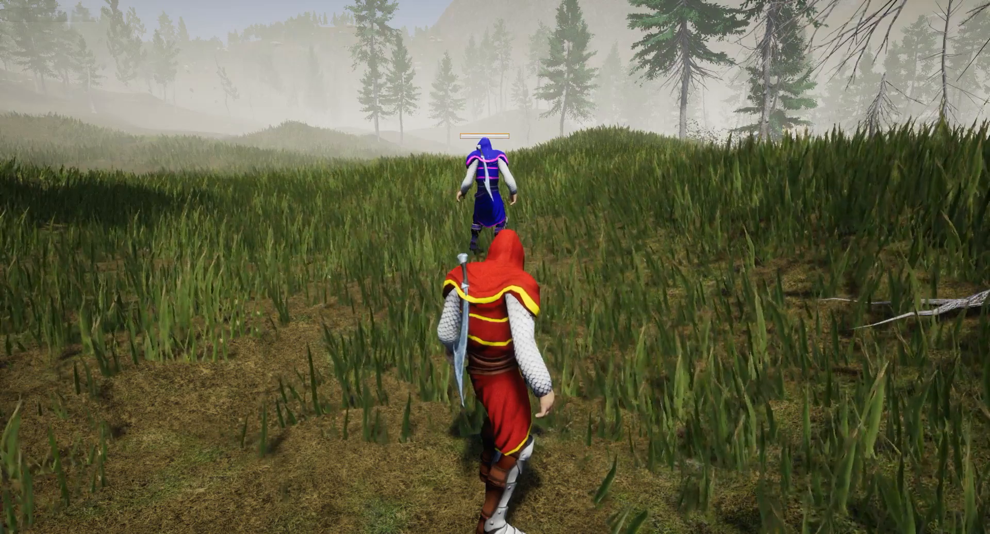
Draw the knight's sword and charge the blue enemy, striking it until it falls.
key("e")
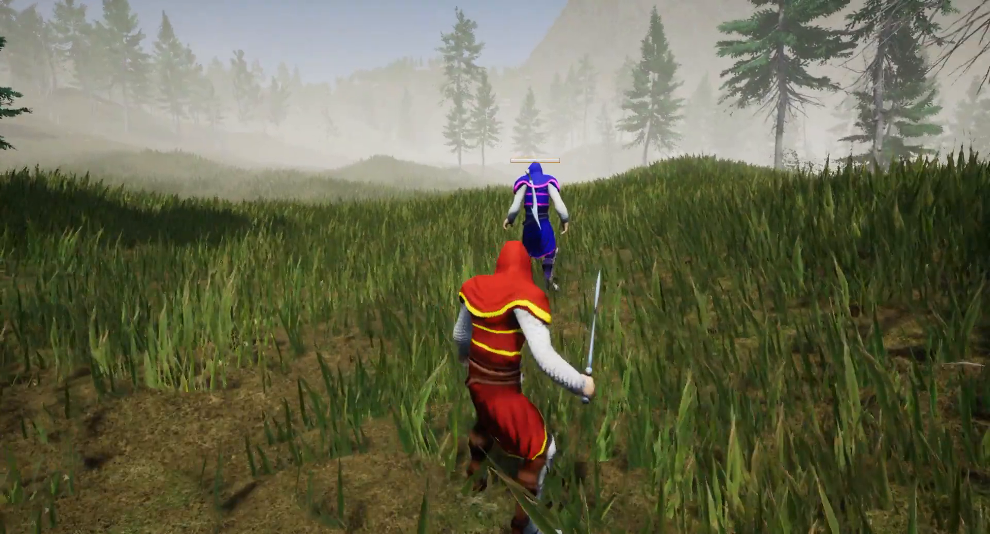
key("w")
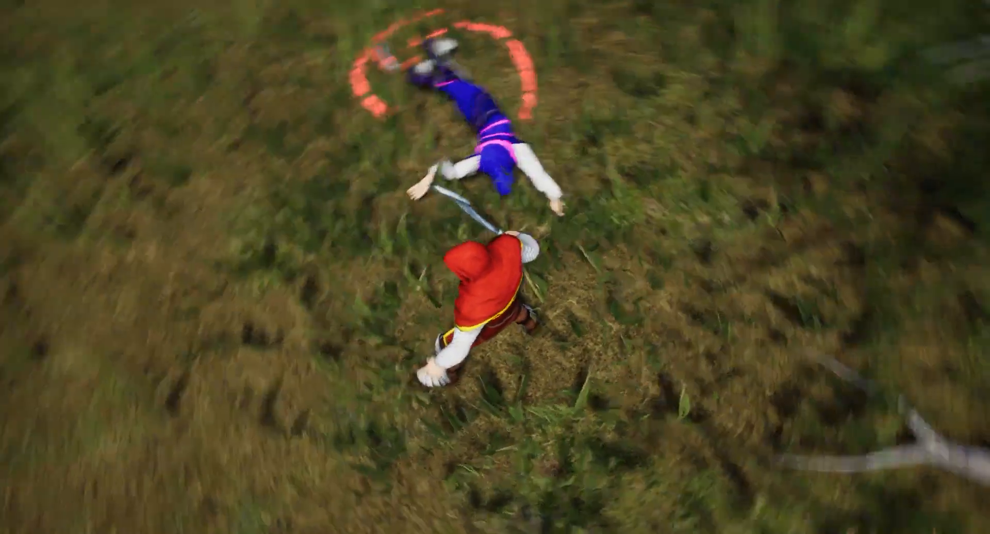
Switch to the free debug camera with ToggleDebugCamera from the game console.
key("grave")
key("Up")
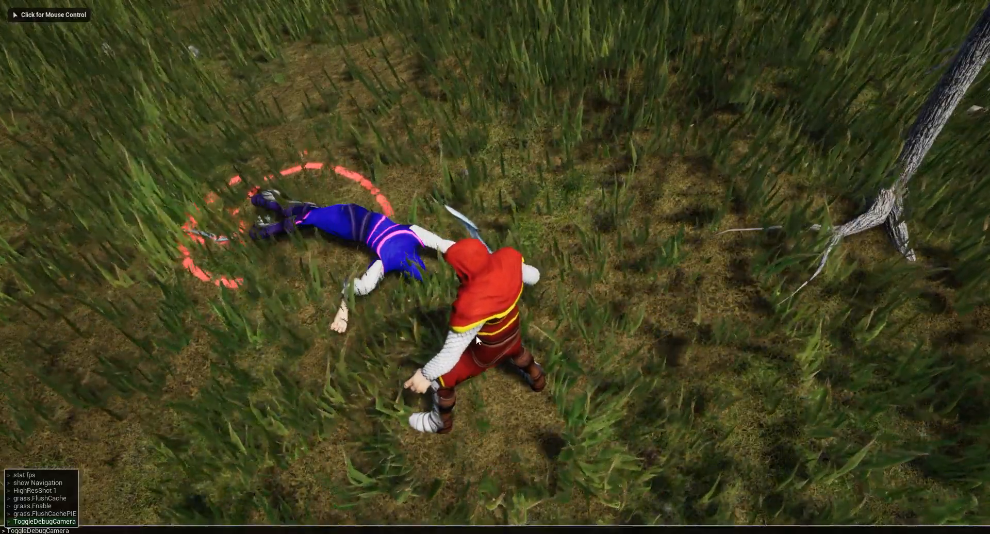
key("Return")
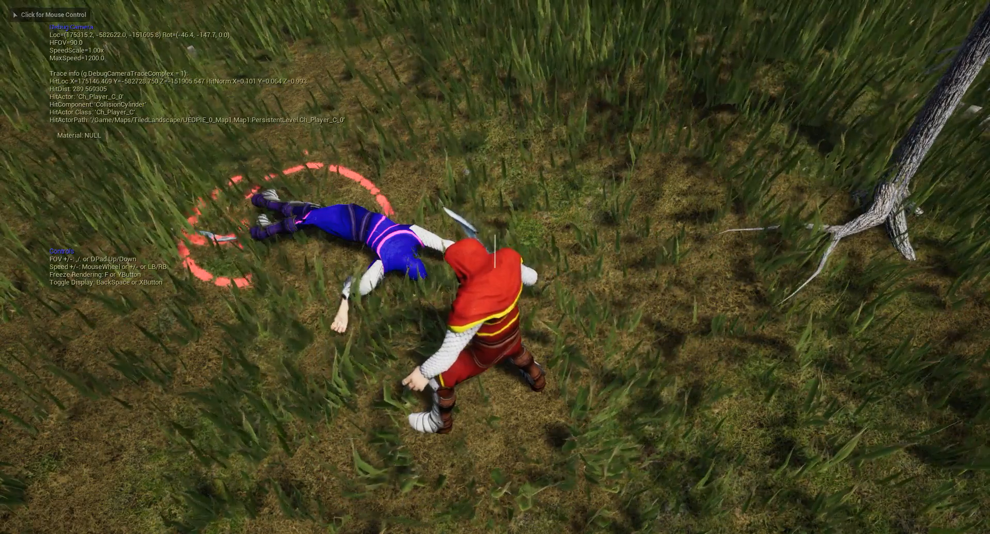
key("BackSpace")
left_click(475, 335)
Fly the debug camera around the fallen ragdoll from all sides, then stop playing.
key("w")
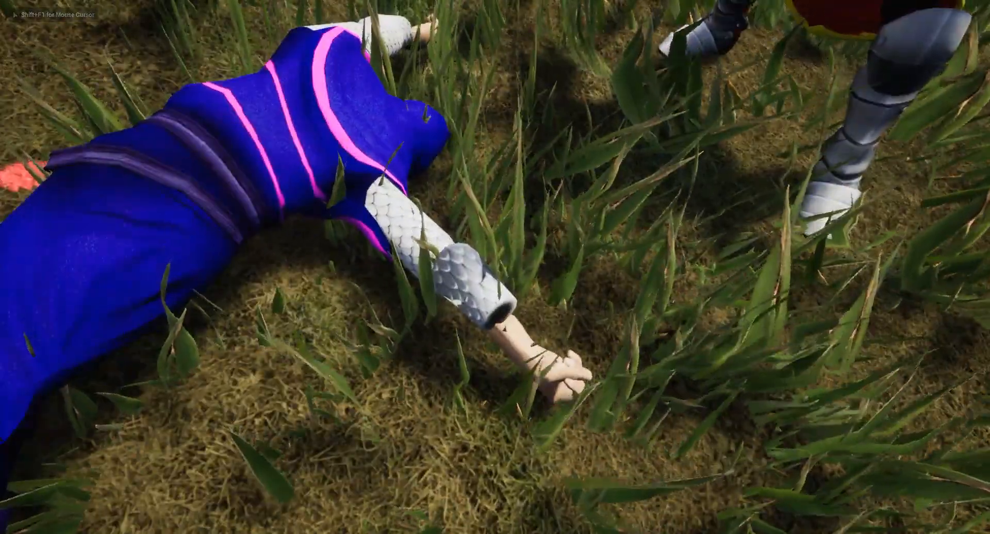
key("d")
key("s")
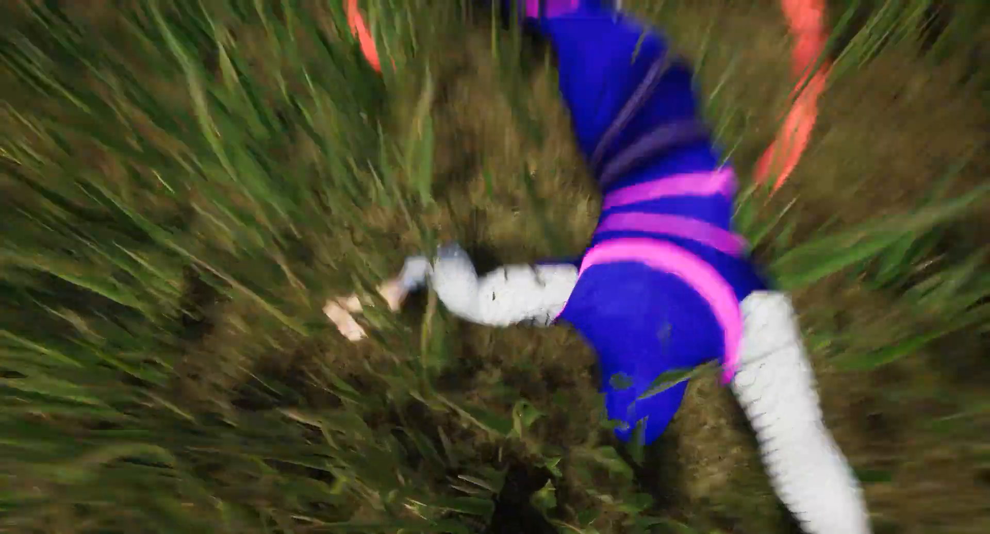
key("w")
key("s")
key("d")
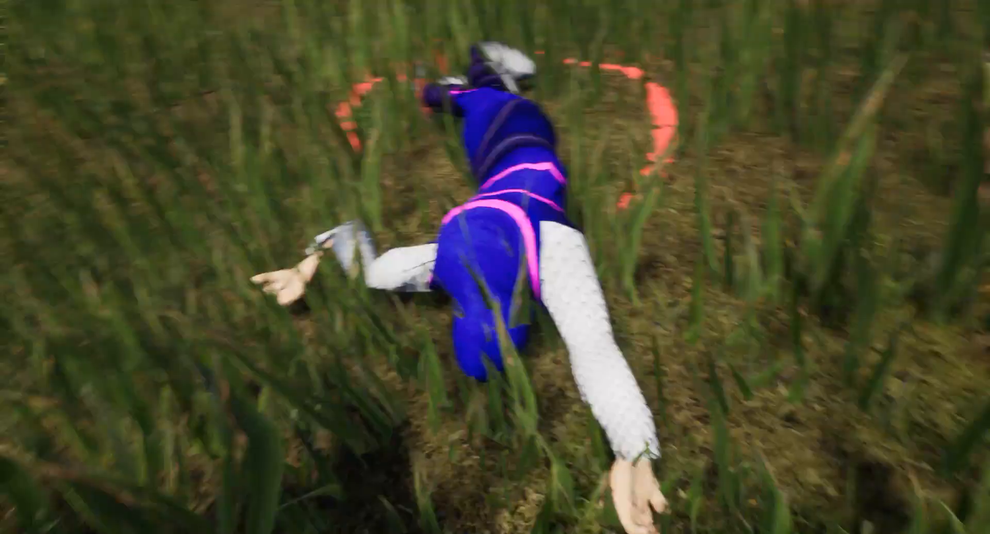
key("w")
key("d")
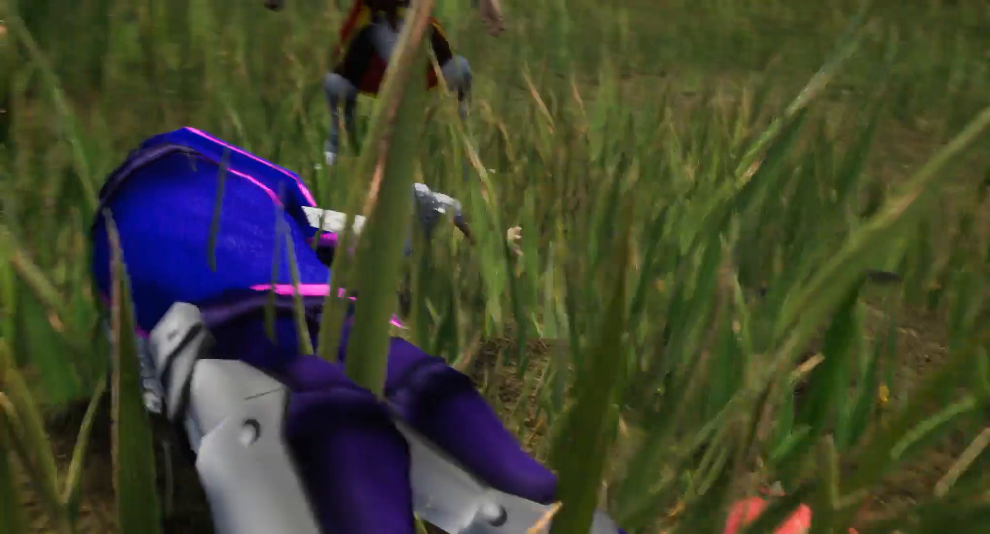
key("s")
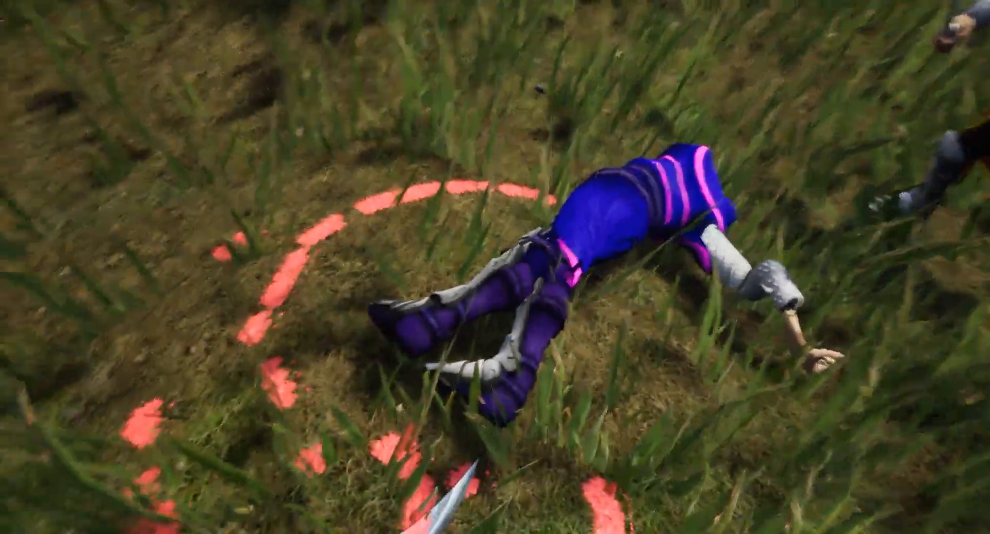
key("d")
key("s")
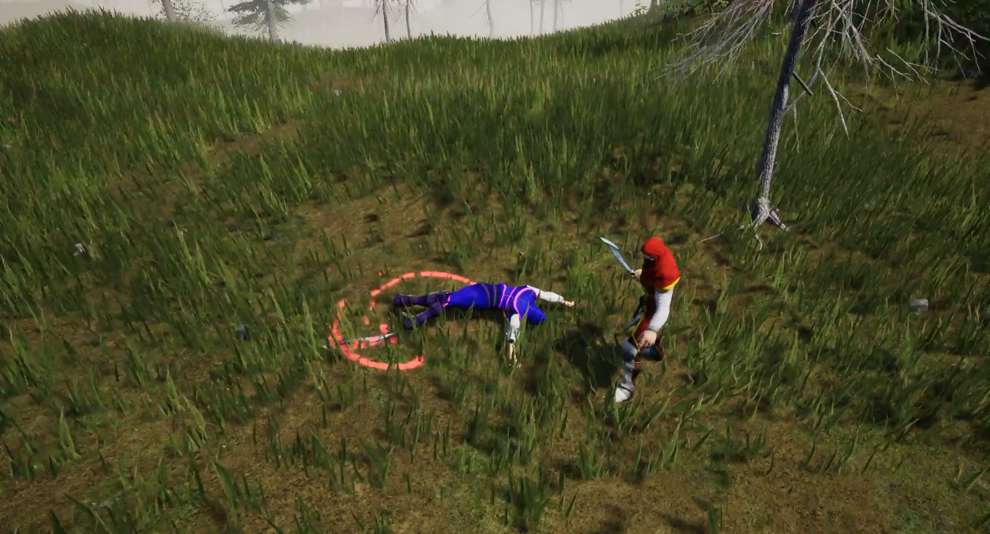
key("Escape")
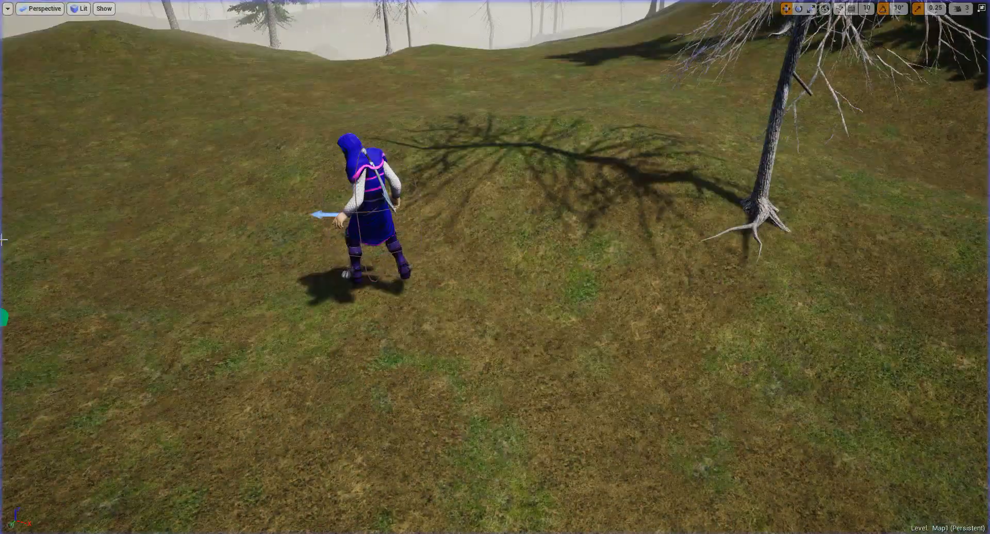
Leave full-screen, select Ch_Human's Mesh component and open its Knight2 skeletal mesh.
right_click_drag(205, 241, 291, 239)
key("F11")
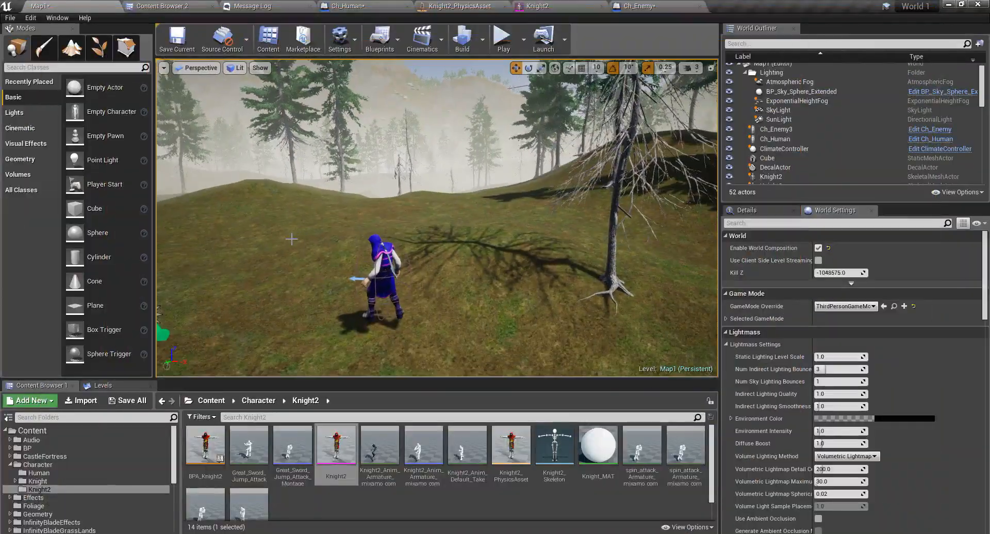
left_click(351, 6)
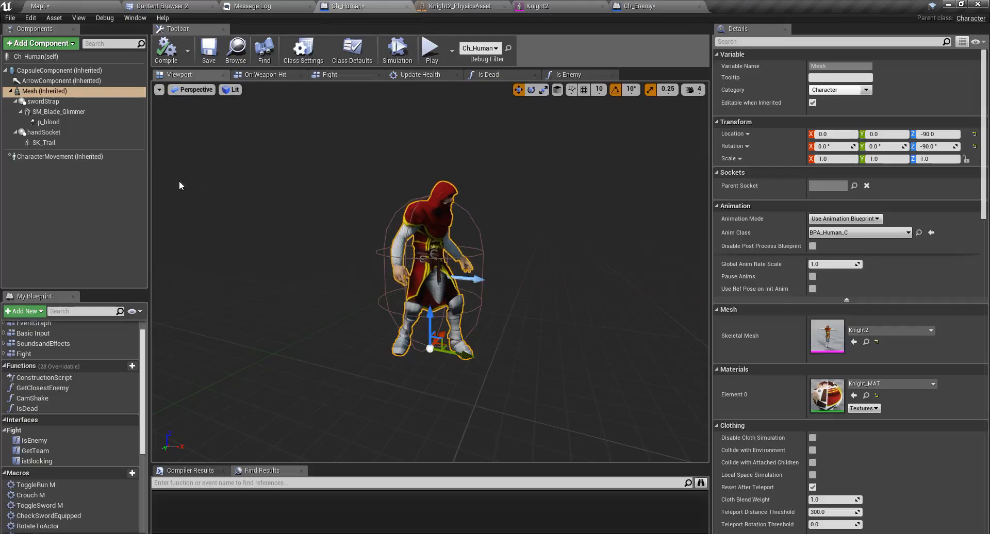
left_click(30, 93)
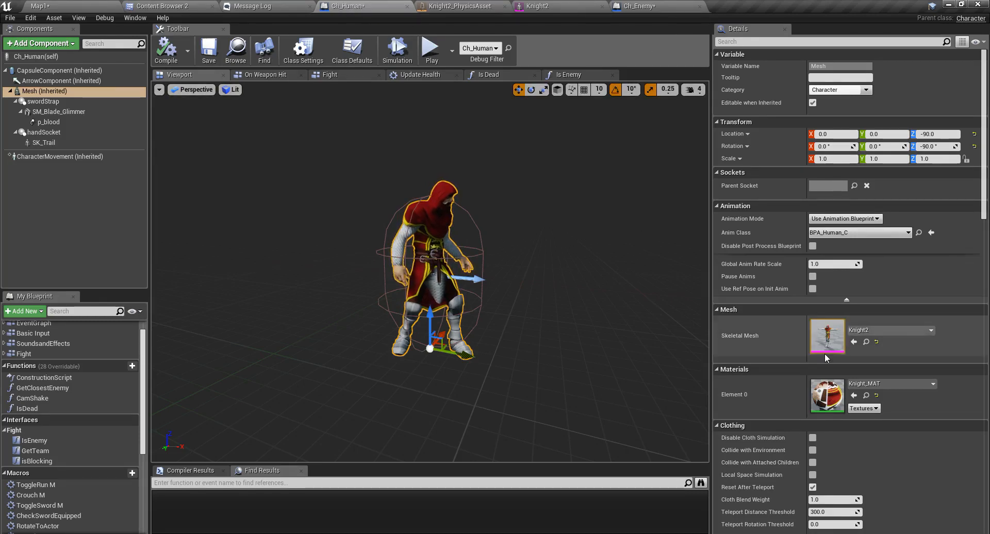
left_click(866, 342)
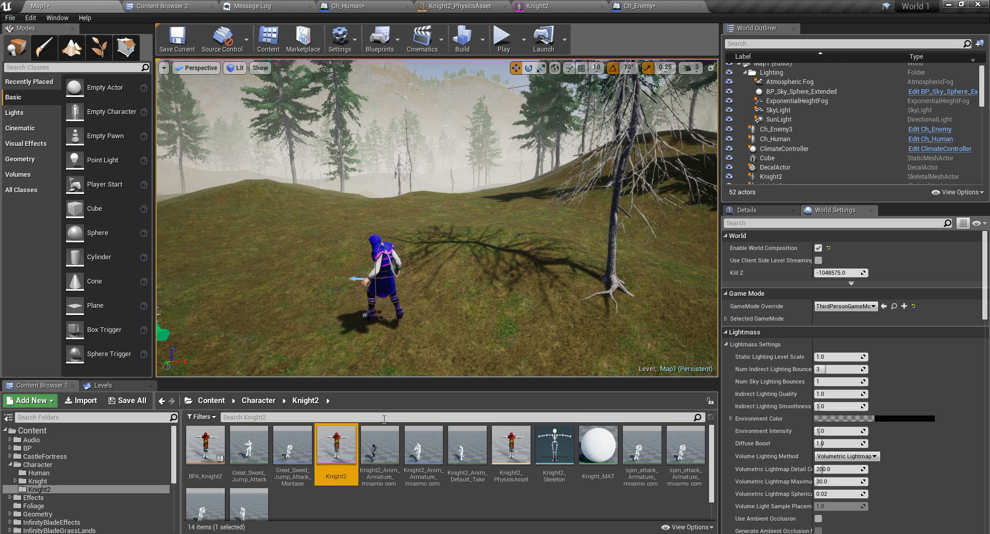
double_click(337, 446)
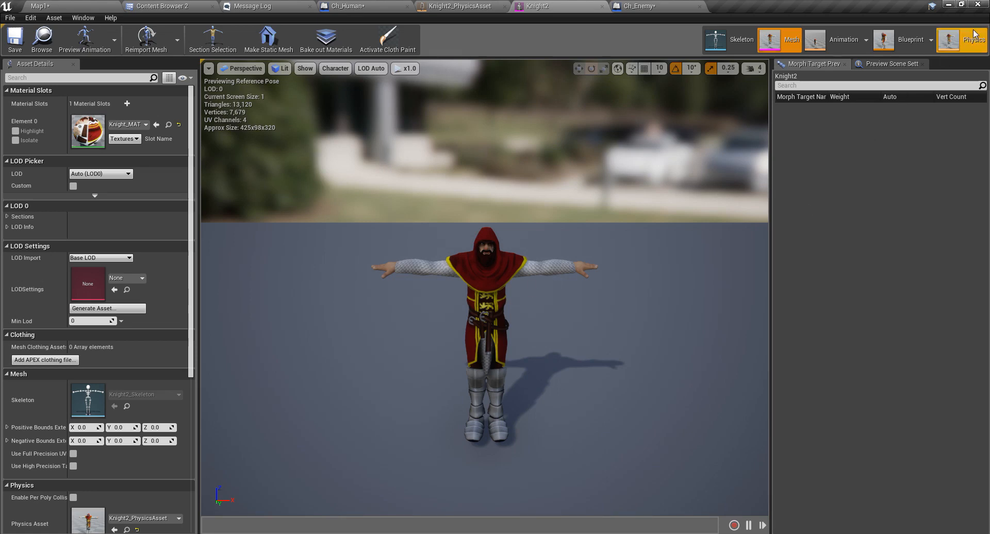
Switch to the Knight2 physics asset and frame the character's right arm.
left_click(948, 39)
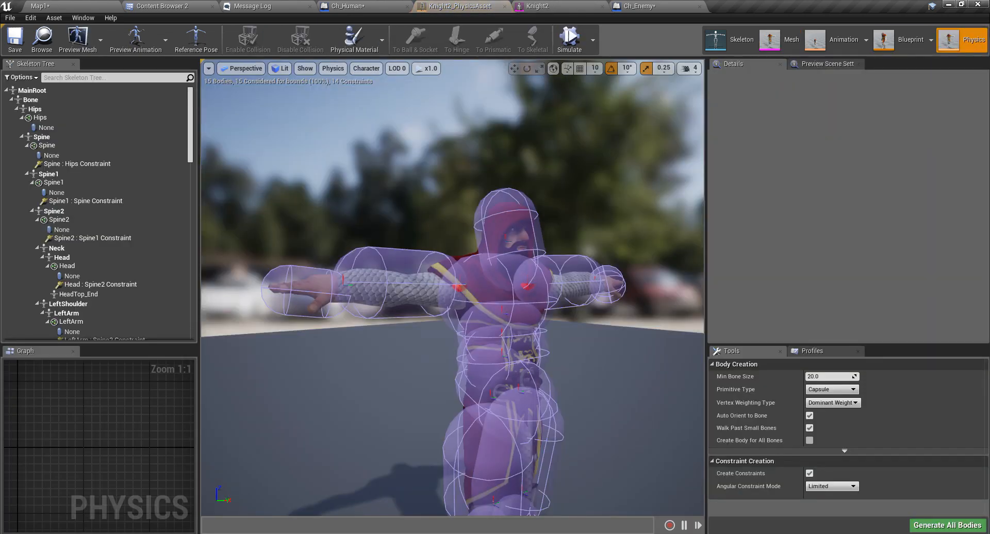
scroll(486, 336, "down", 5)
right_click_drag(583, 375, 541, 394)
key("d")
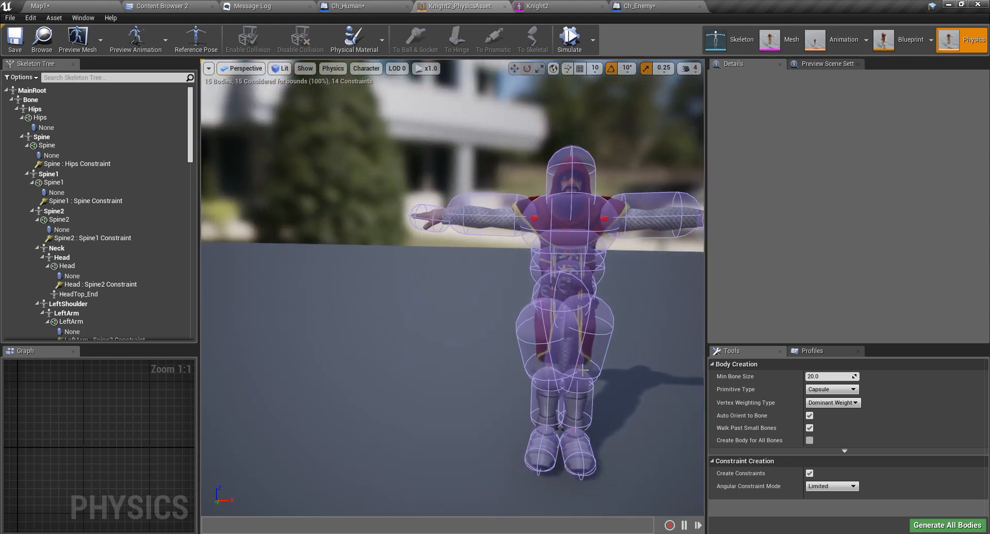
scroll(583, 370, "up", 6)
scroll(583, 370, "down", 6)
scroll(573, 371, "up", 2)
scroll(570, 369, "down", 2)
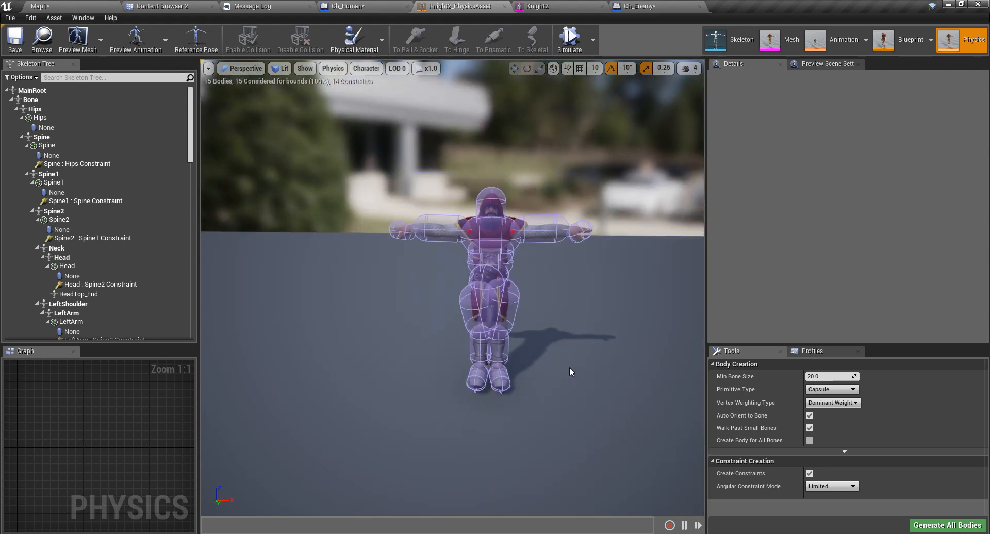
scroll(563, 361, "up", 2)
right_click_drag(508, 311, 565, 311)
middle_click_drag(508, 311, 459, 291)
scroll(490, 308, "up", 5)
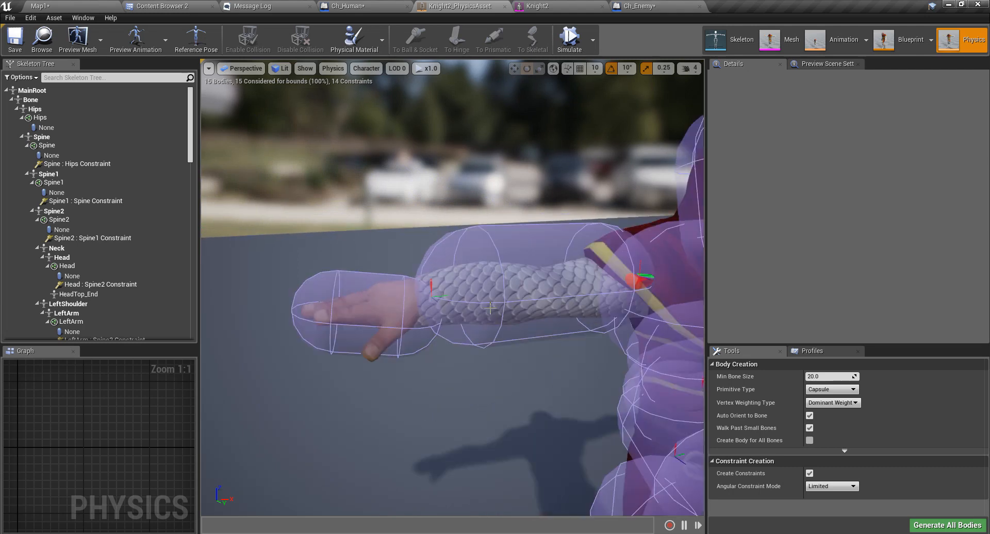
Select the right and left hand collision bodies and orbit around the character to inspect them.
left_click(375, 324)
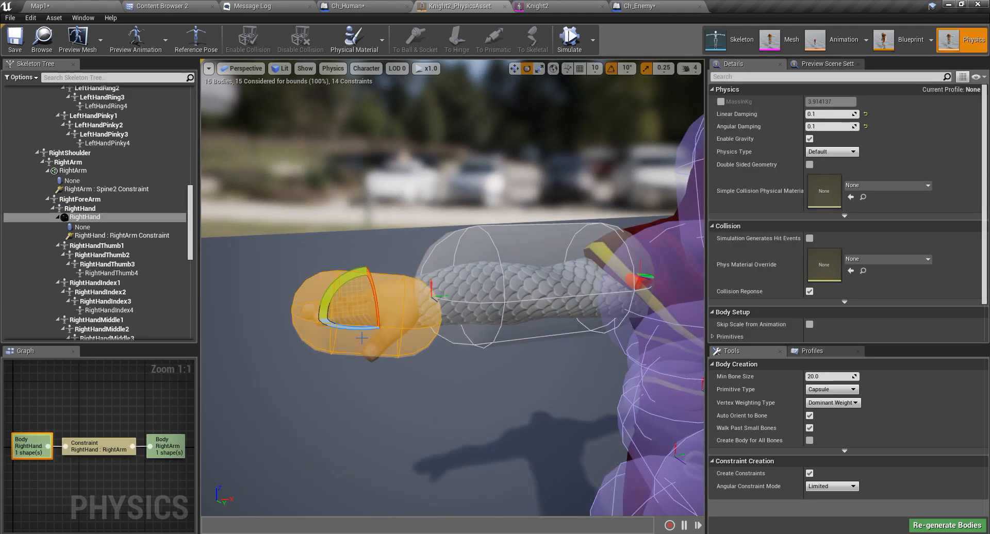
right_click_drag(375, 325, 410, 326)
middle_click_drag(367, 342, 343, 369)
scroll(376, 335, "down", 5)
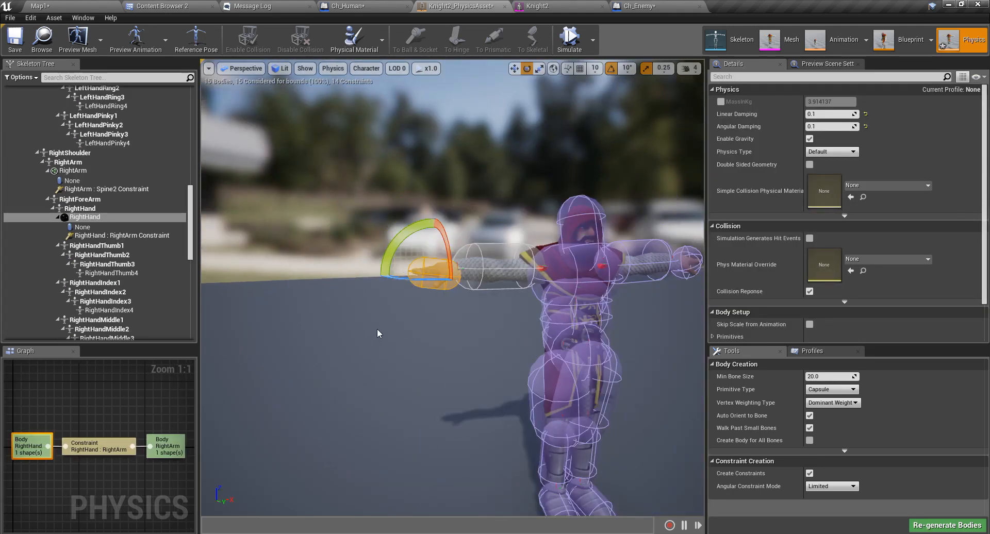
right_click_drag(409, 330, 347, 331)
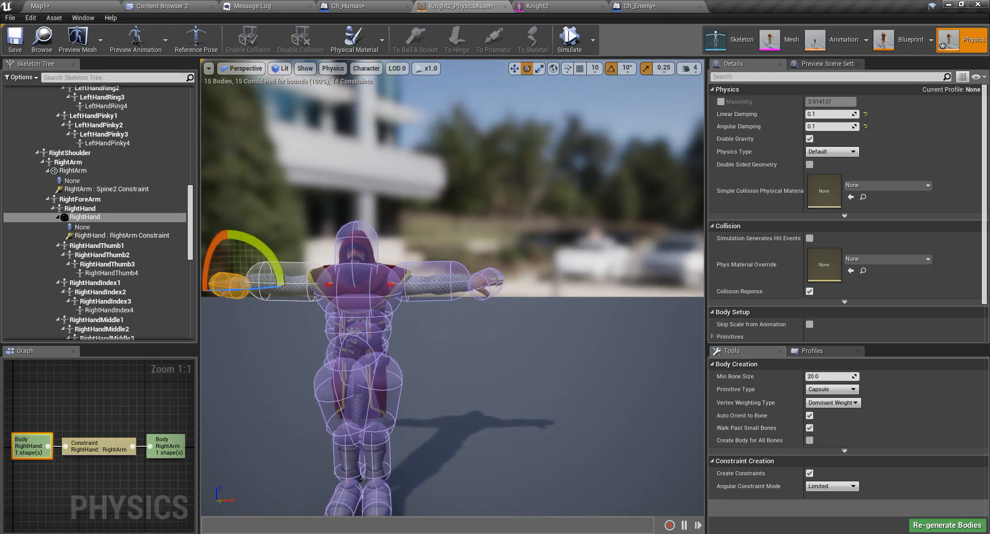
left_click(492, 284, "ctrl")
right_click_drag(529, 327, 479, 435)
right_click_drag(480, 310, 436, 321)
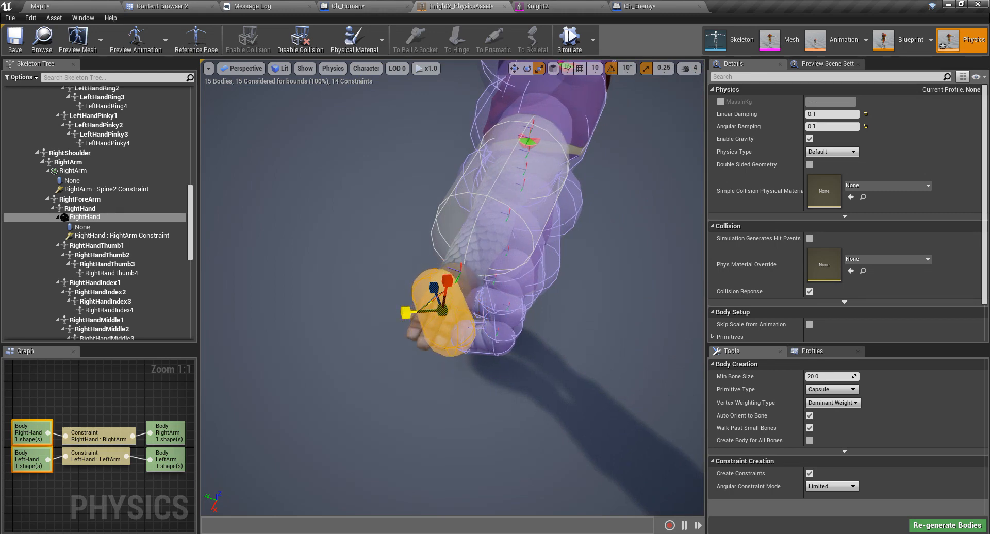
mouse_move(576, 333)
right_mouse_down()
mouse_move(505, 278)
mouse_move(382, 281)
mouse_move(516, 343)
mouse_move(482, 353)
mouse_move(619, 330)
mouse_move(566, 320)
right_mouse_up()
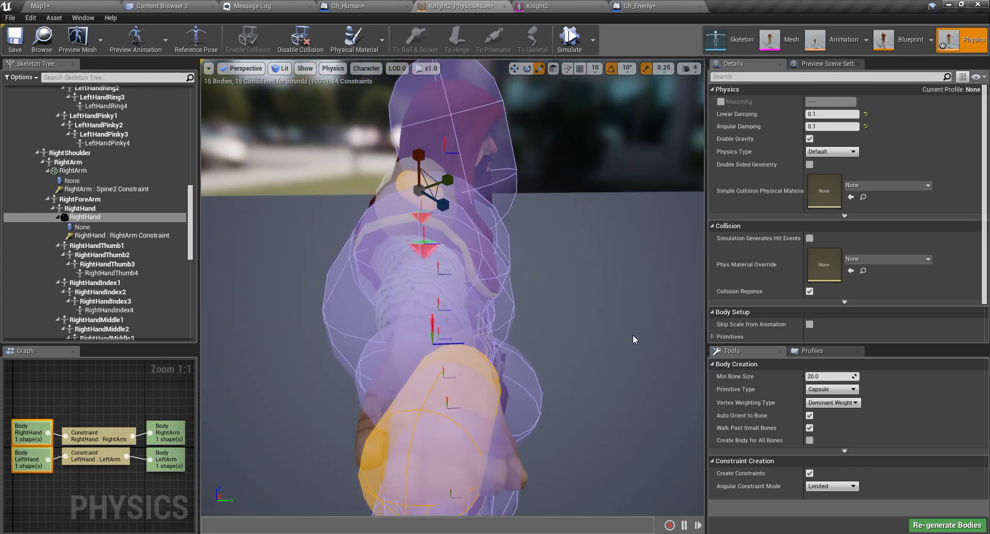
right_click_drag(620, 241, 469, 219)
right_click_drag(551, 293, 567, 286)
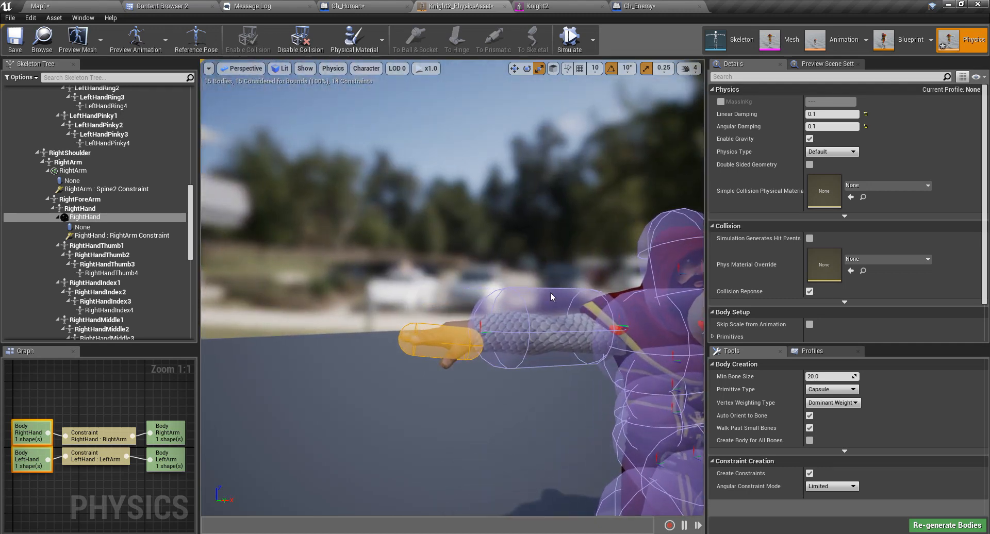
Select only the RightHand capsule, nudge its rotation, then delete the body and its constraint.
left_click(448, 351)
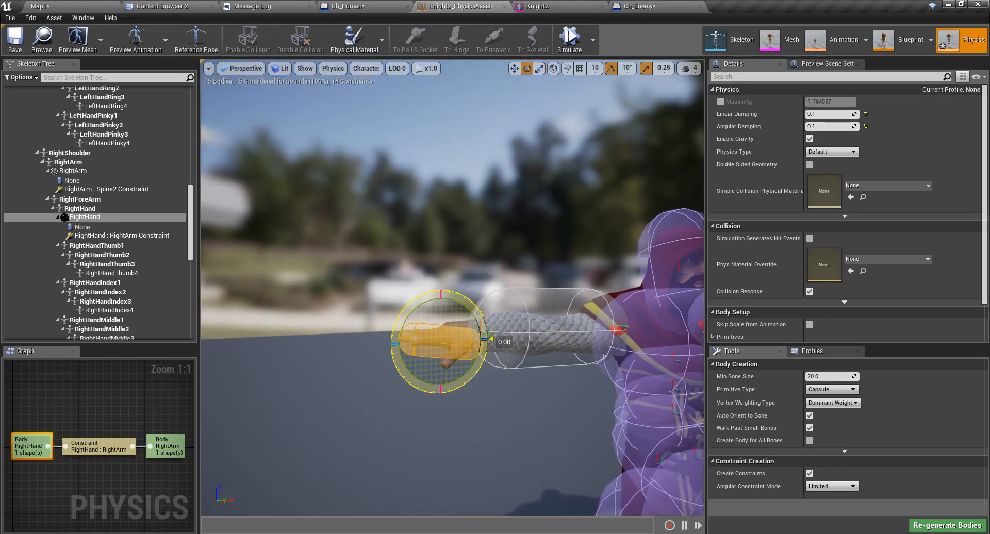
left_click_drag(486, 335, 487, 332)
right_click_drag(487, 332, 521, 369)
scroll(525, 369, "up", 3)
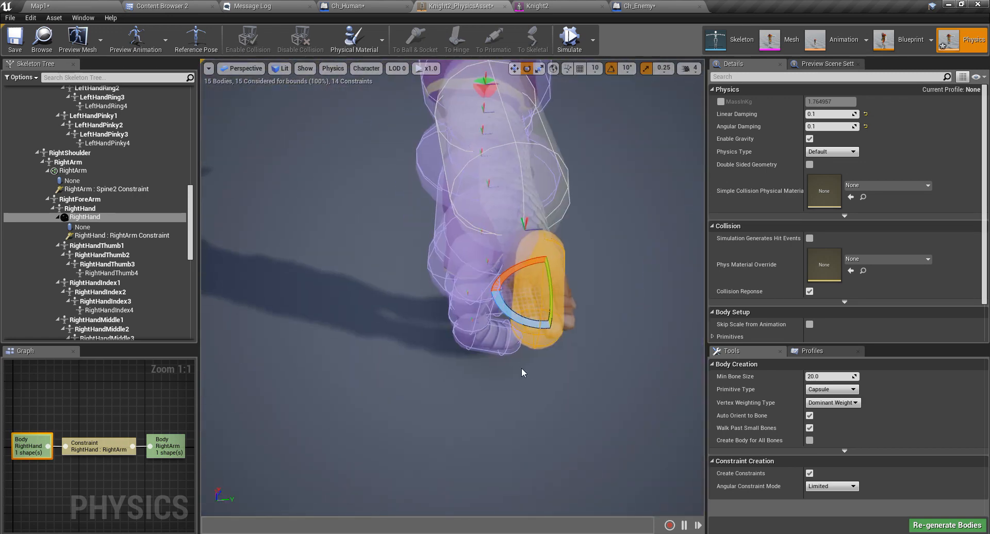
left_click_drag(500, 303, 501, 309)
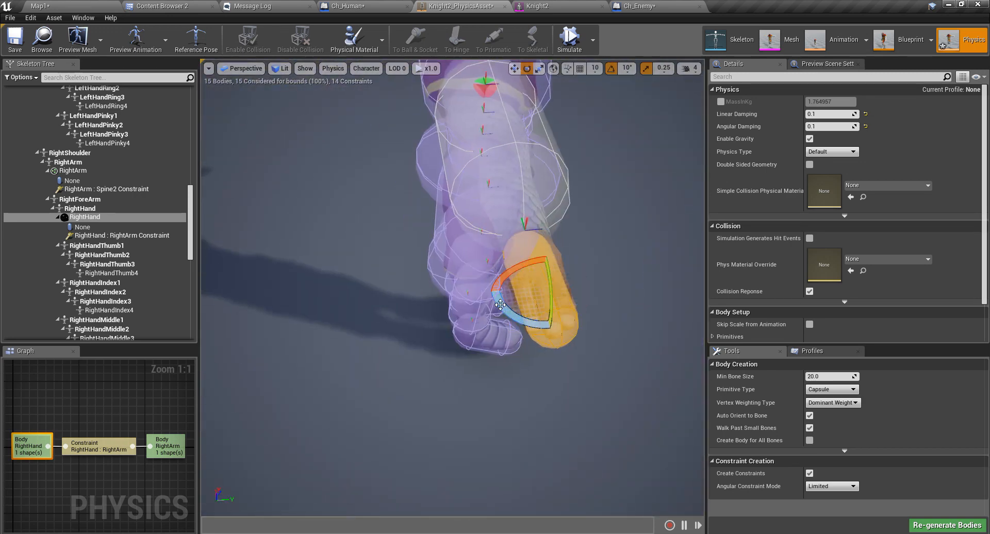
right_click_drag(501, 304, 407, 252)
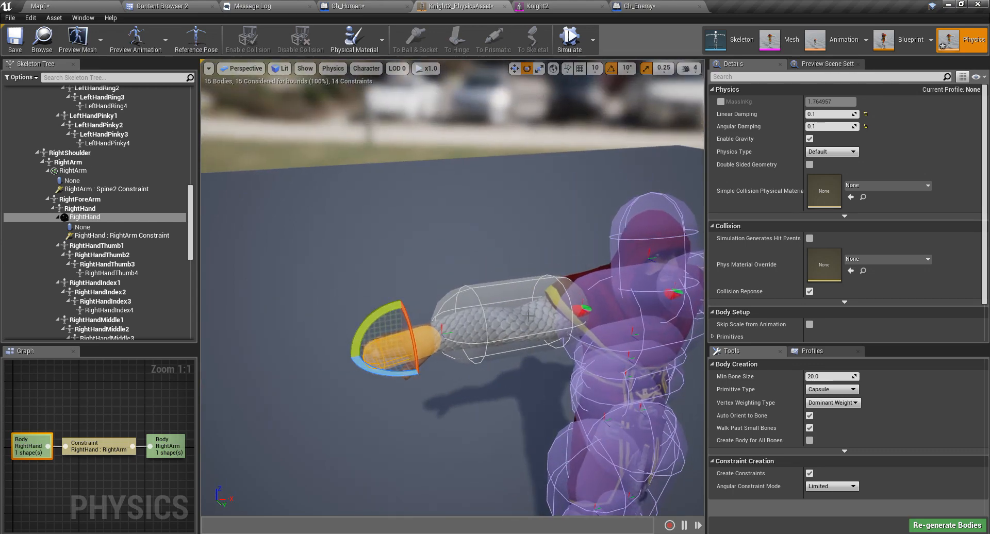
right_click_drag(528, 316, 461, 301)
key("w")
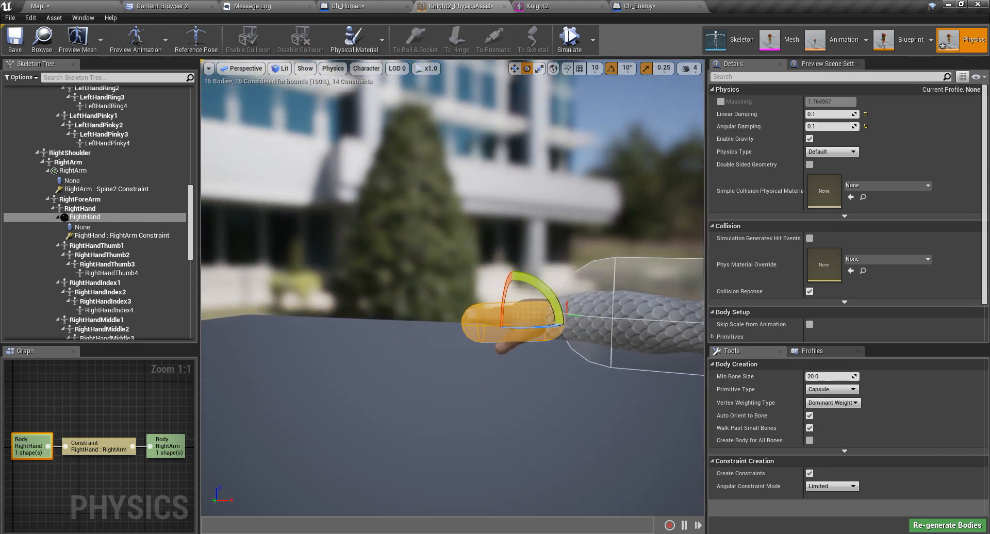
right_click_drag(542, 353, 544, 354)
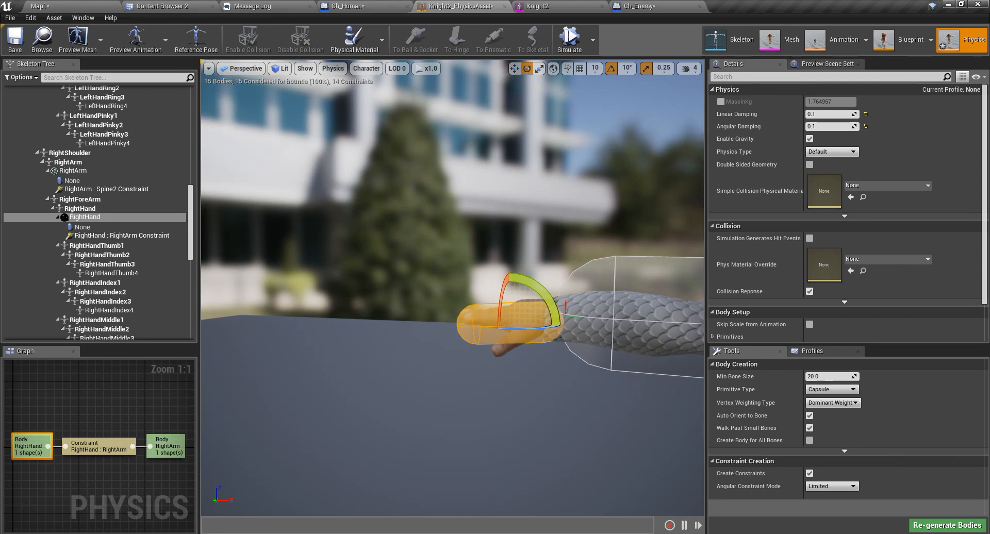
key("Delete")
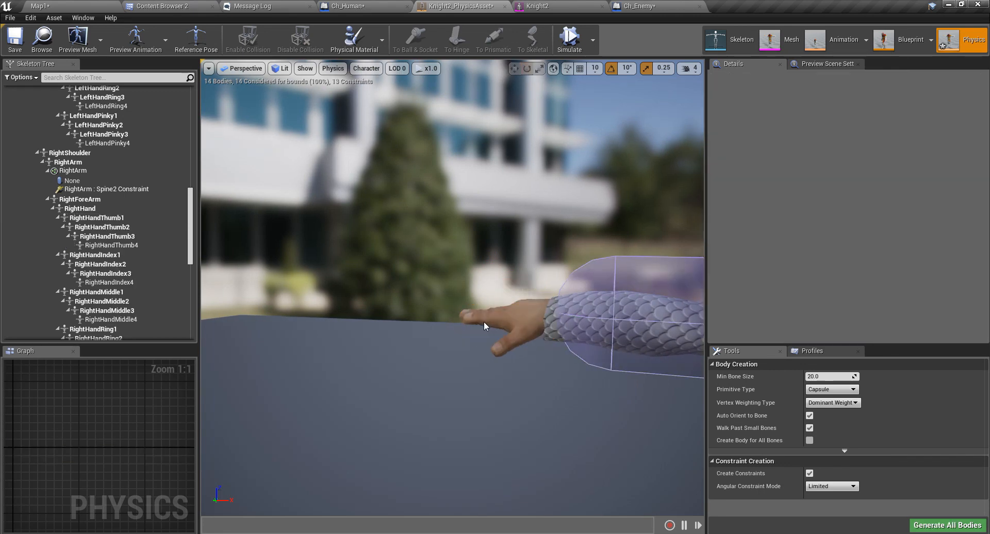
Undo the deletion to restore the RightHand body and reselect it.
left_click(104, 210)
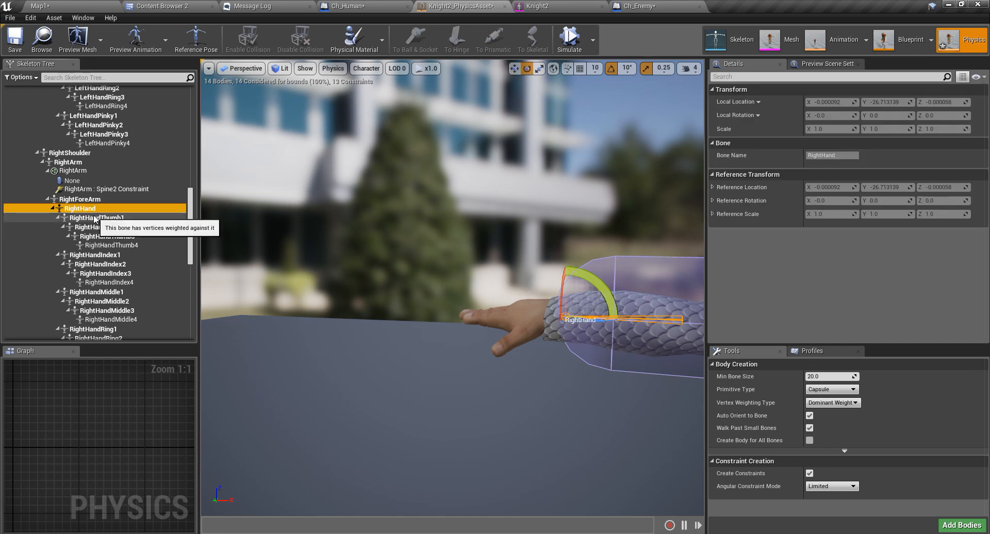
key("ctrl+z")
left_click(83, 227)
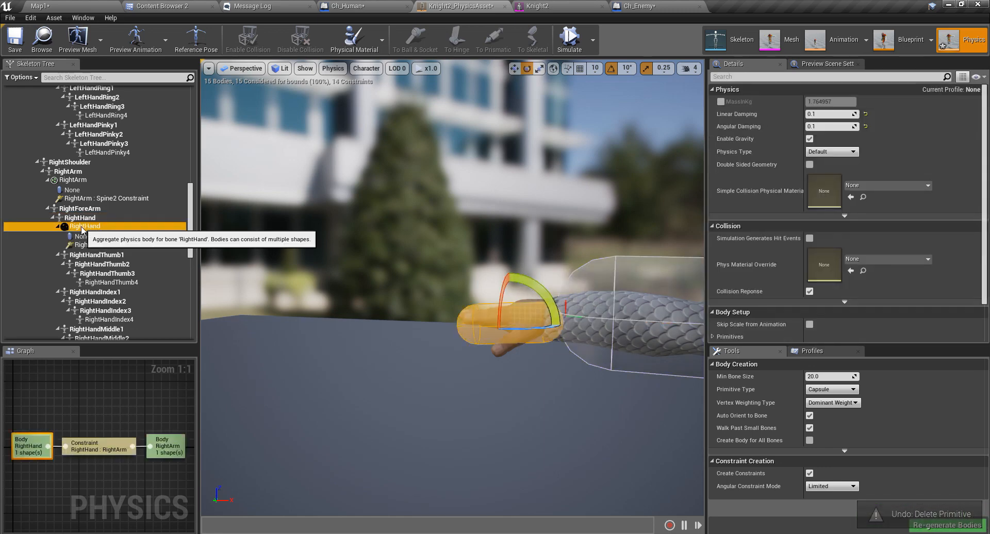
left_click(87, 218)
left_click(89, 227)
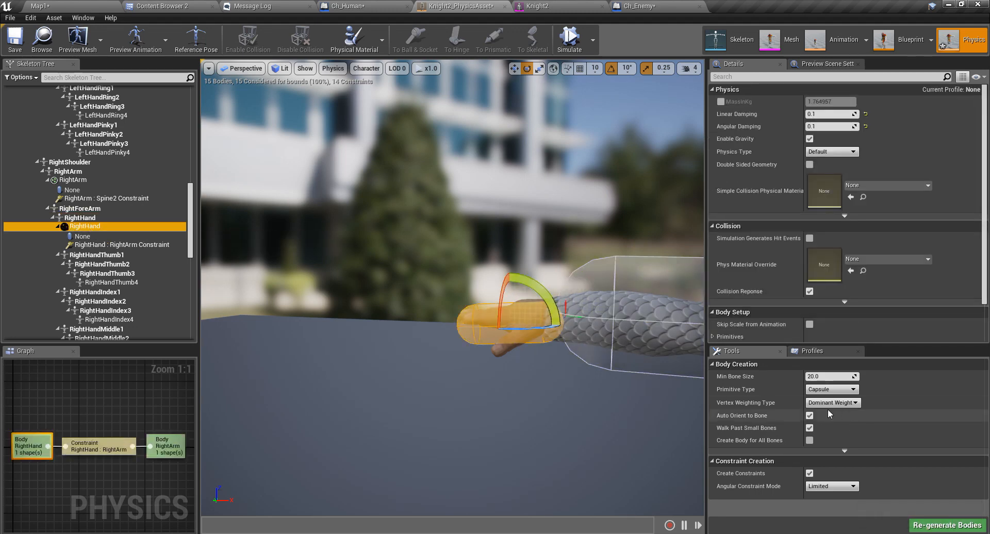
Set Body Creation's Primitive Type to Box, then delete the RightHand capsule again.
left_click(838, 390)
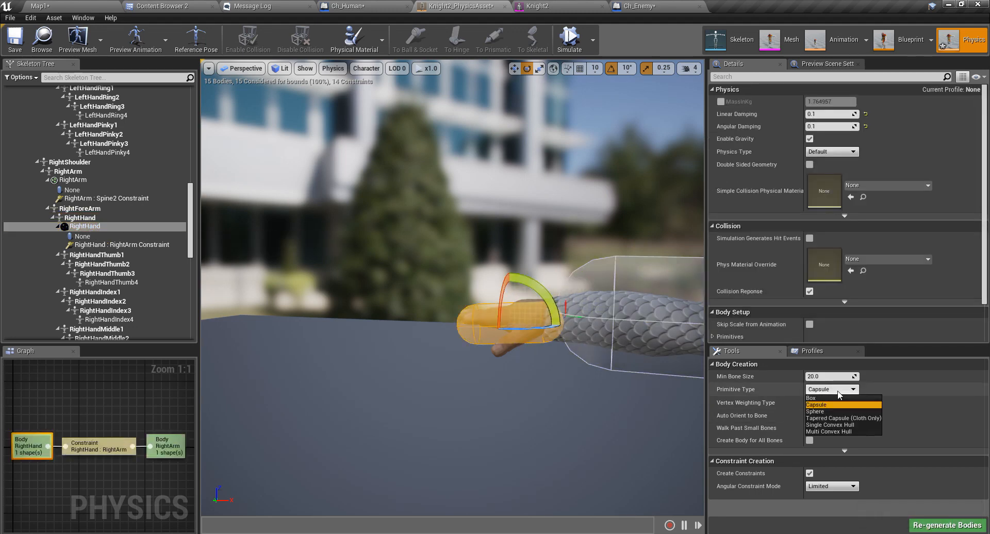
left_click(812, 398)
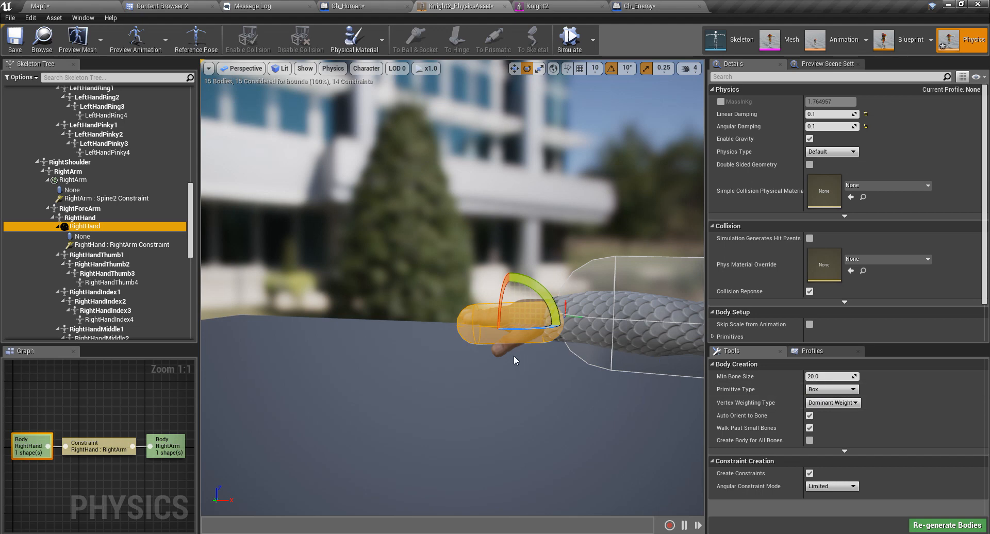
mouse_move(489, 365)
right_mouse_down()
mouse_move(572, 367)
mouse_move(489, 366)
right_mouse_up()
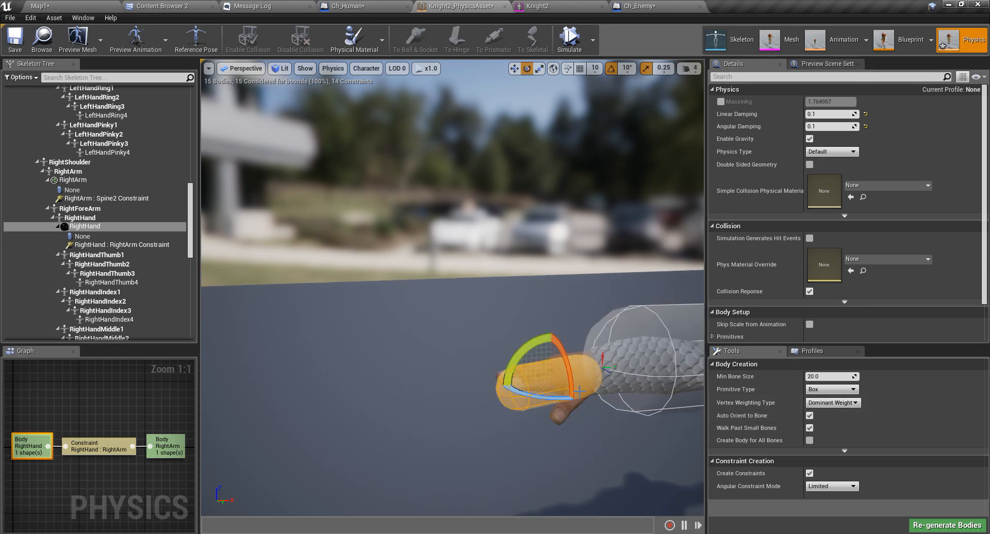
right_click_drag(566, 392, 593, 407)
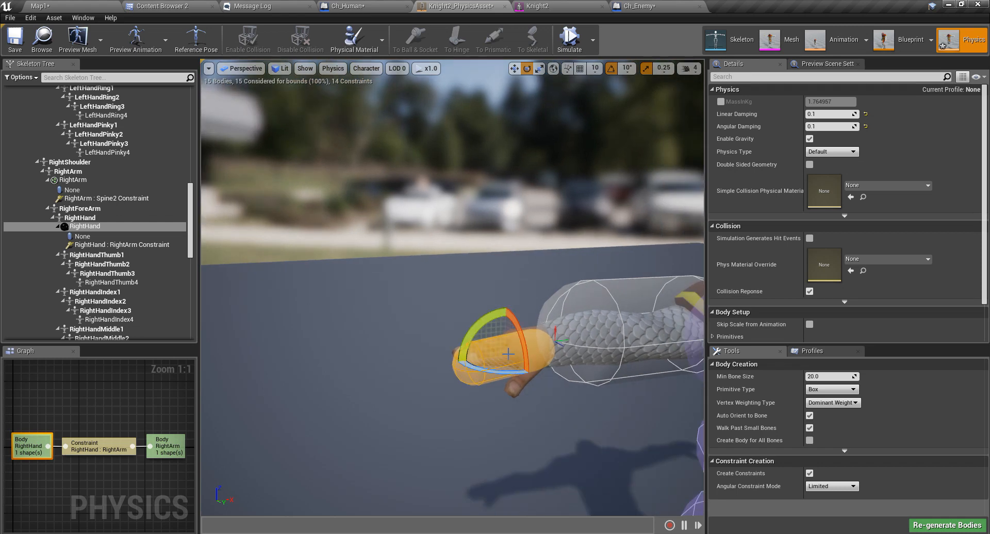
key("Delete")
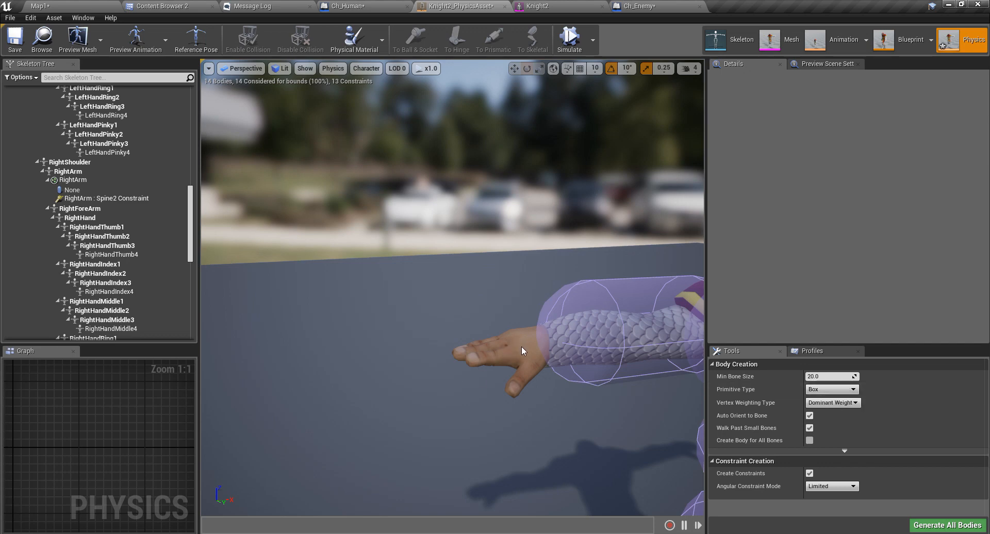
Add a box collision body to the RightHand bone via Add Shape > Add Box.
left_click(80, 218)
right_click(81, 219)
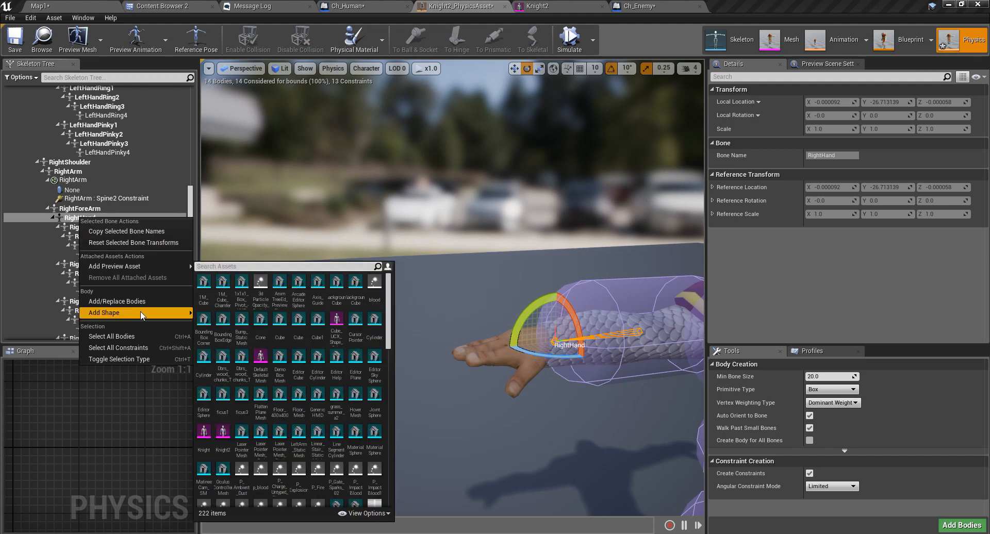
mouse_move(143, 316)
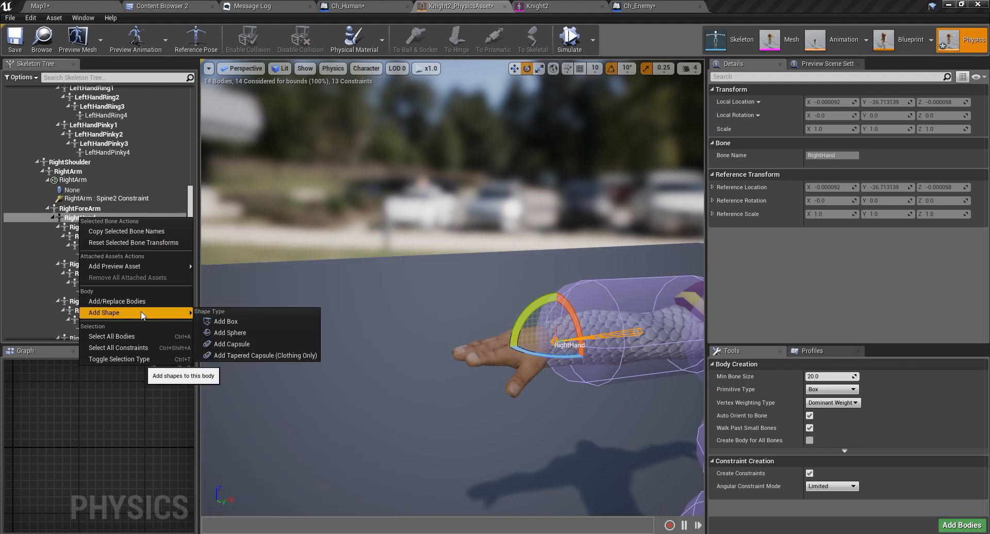
left_click(233, 323)
right_click_drag(537, 358, 438, 353)
key("d")
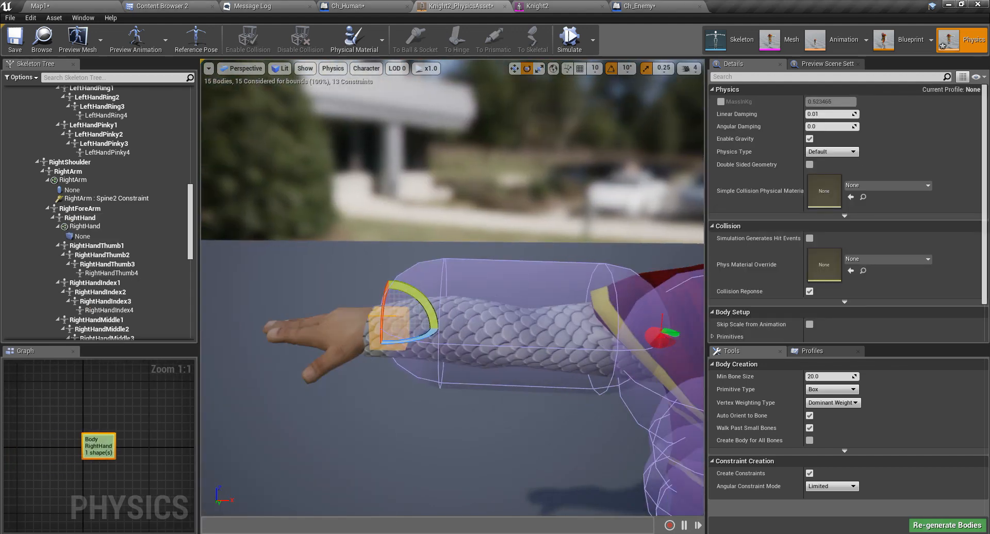
key("w")
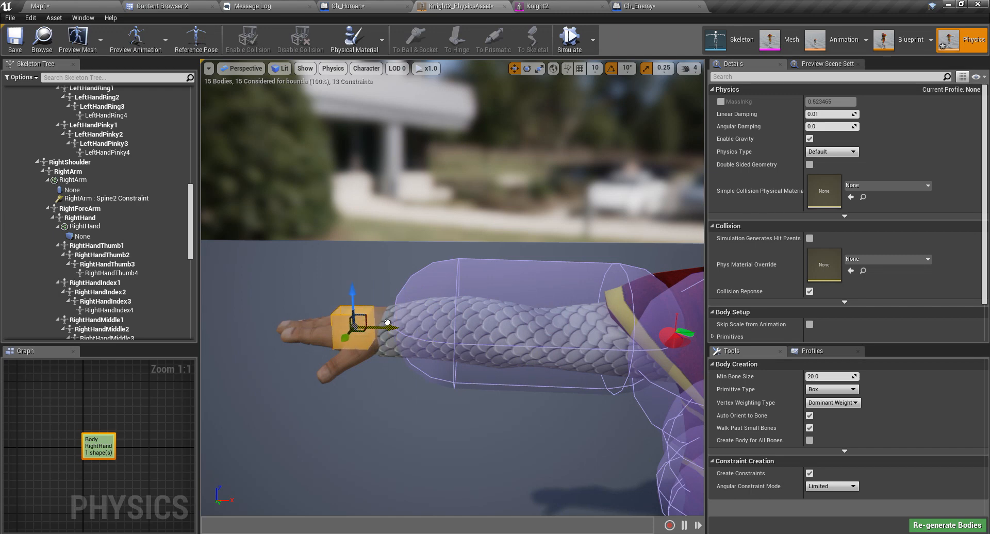
right_click_drag(348, 335, 206, 374)
Slide and stretch the RightHand box from wrist to fingertips, raising its mass to about 1.74.
key("a")
right_click_drag(477, 339, 526, 382)
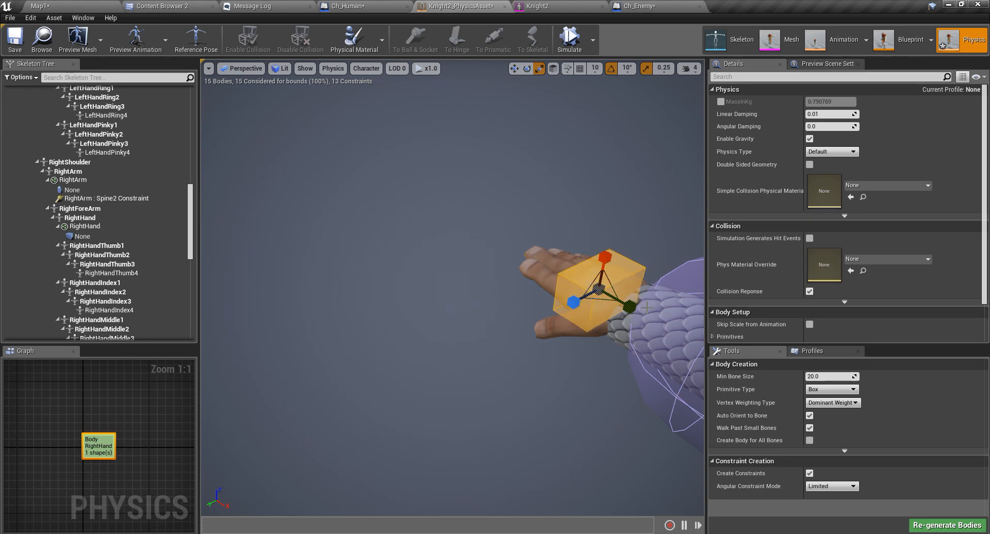
right_click_drag(444, 257, 450, 295)
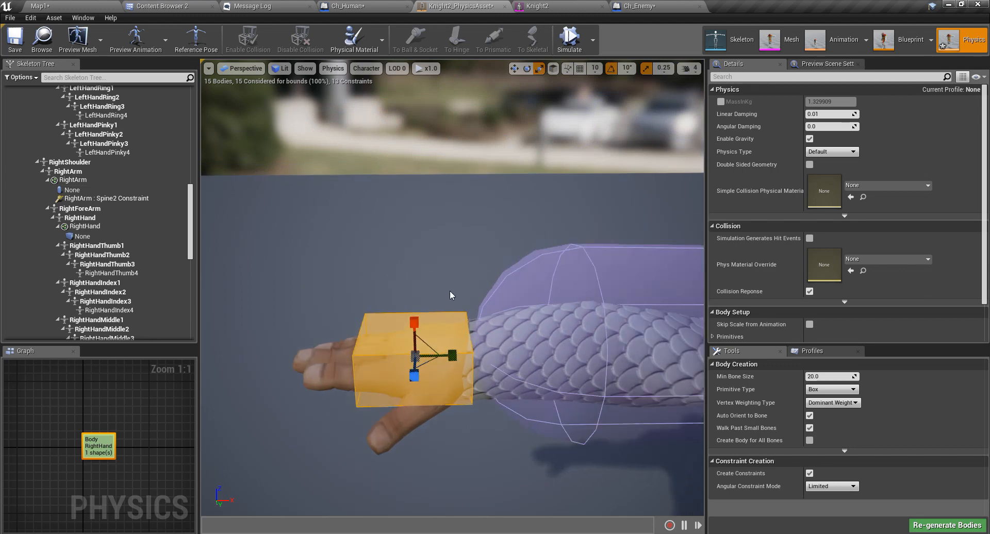
left_click_drag(458, 356, 432, 355)
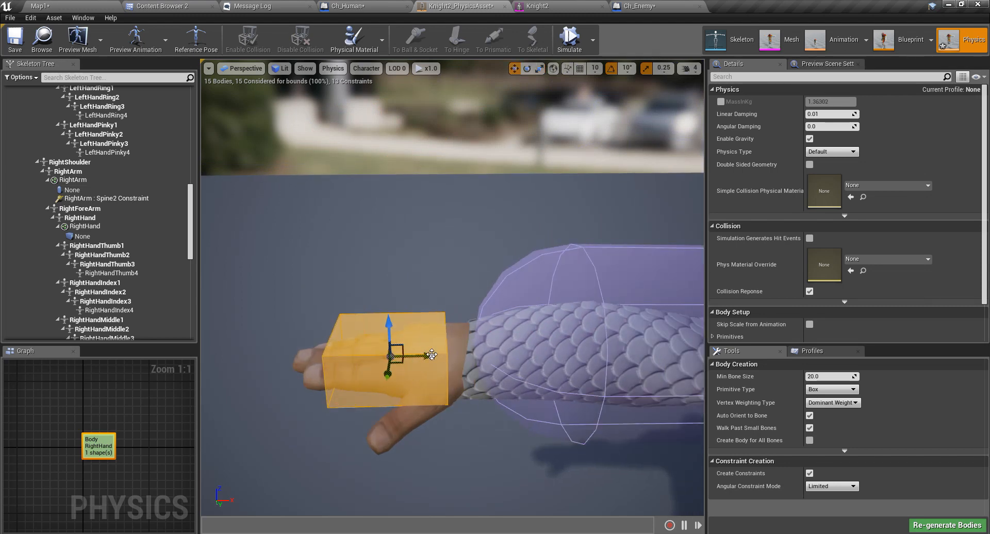
mouse_move(383, 304)
right_mouse_down()
mouse_move(374, 299)
mouse_move(381, 252)
mouse_move(372, 250)
mouse_move(403, 302)
right_mouse_up()
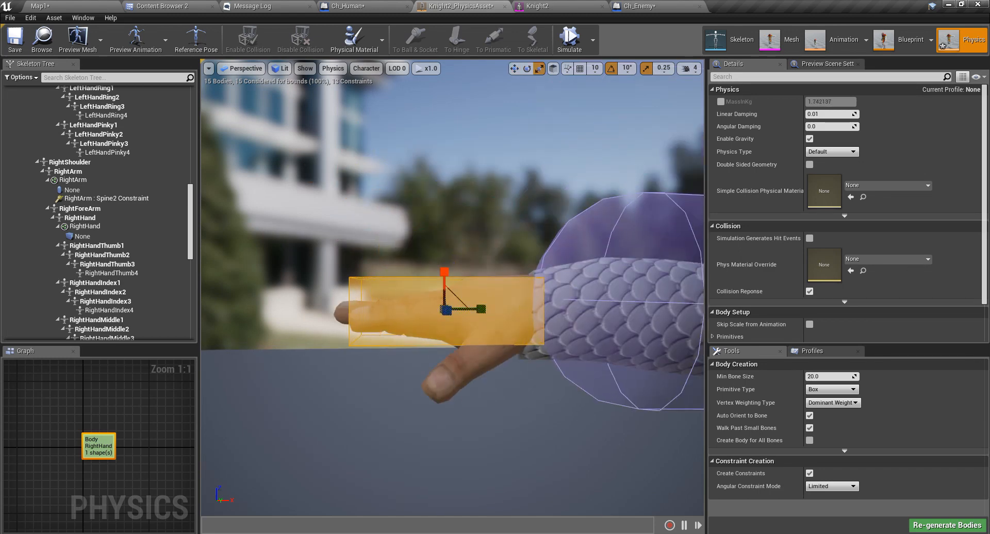
right_click_drag(445, 308, 401, 313)
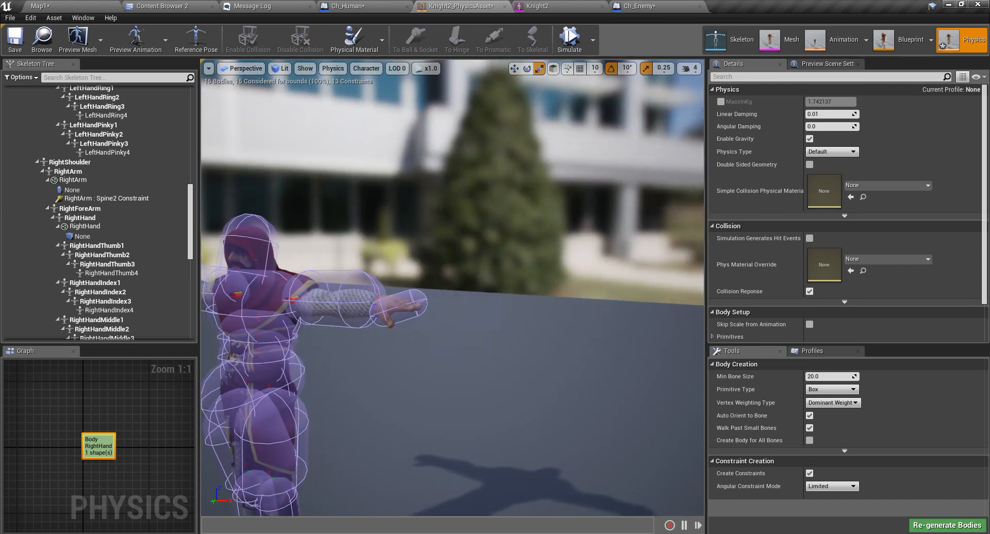
right_click_drag(314, 292, 330, 305)
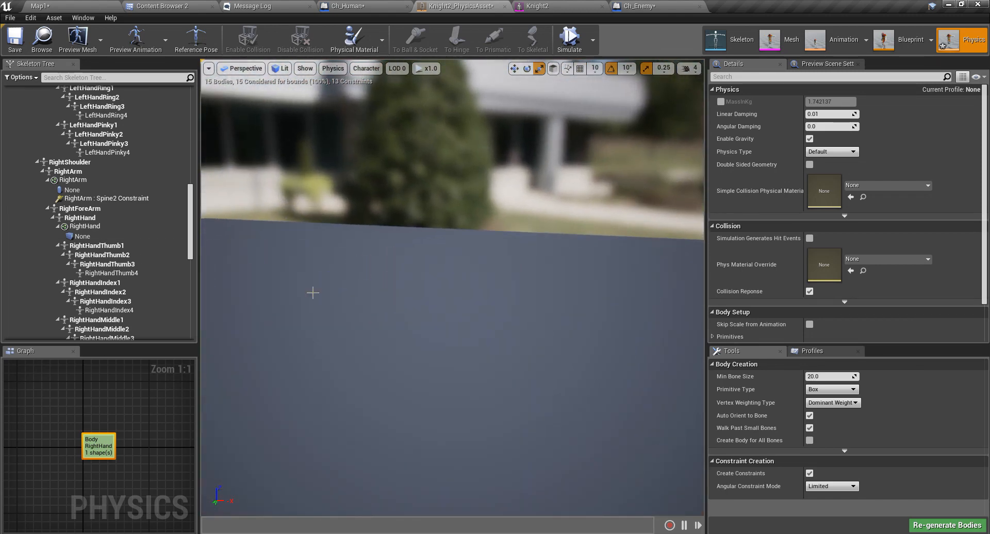
scroll(312, 291, "down", 4)
Delete the LeftHand capsule body and its constraint.
left_click(462, 316)
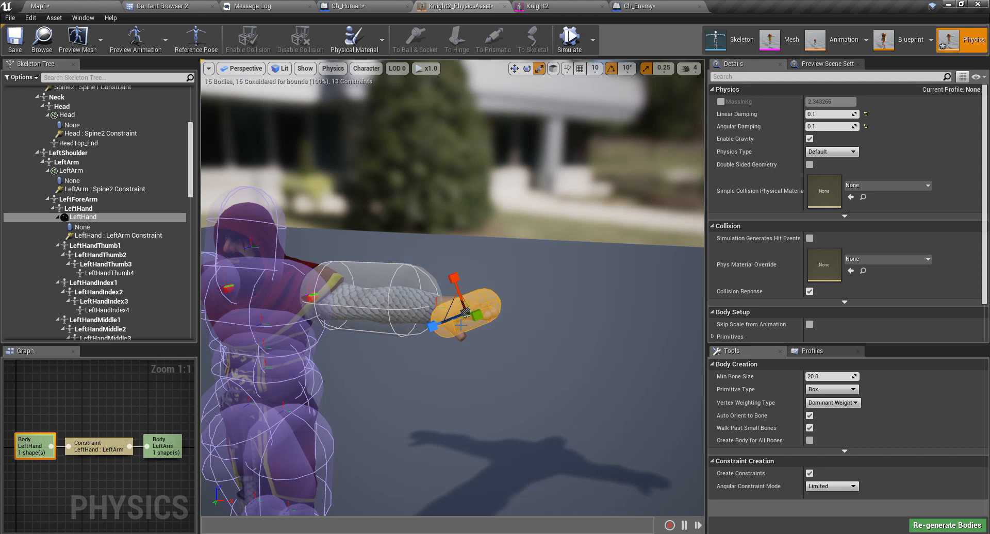
key("Delete")
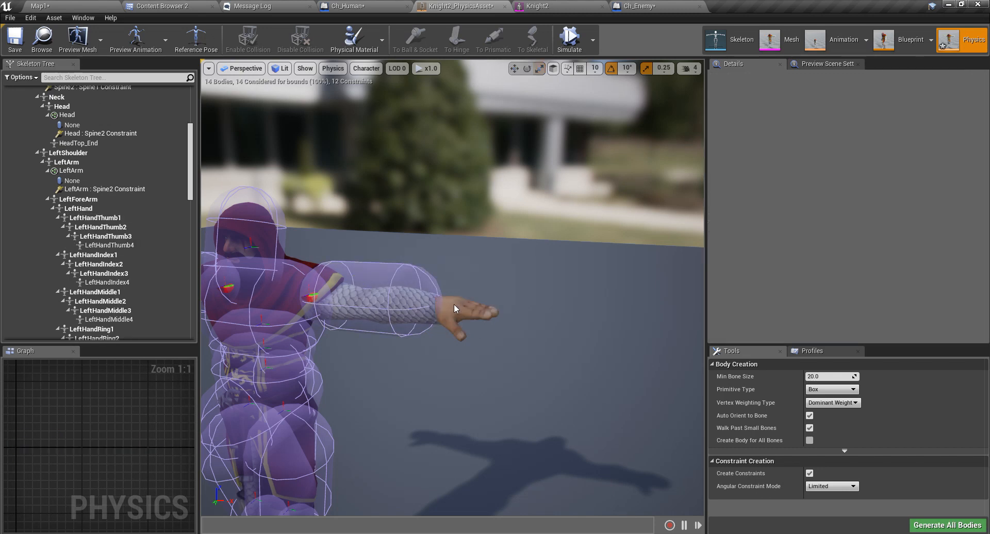
left_click(439, 309)
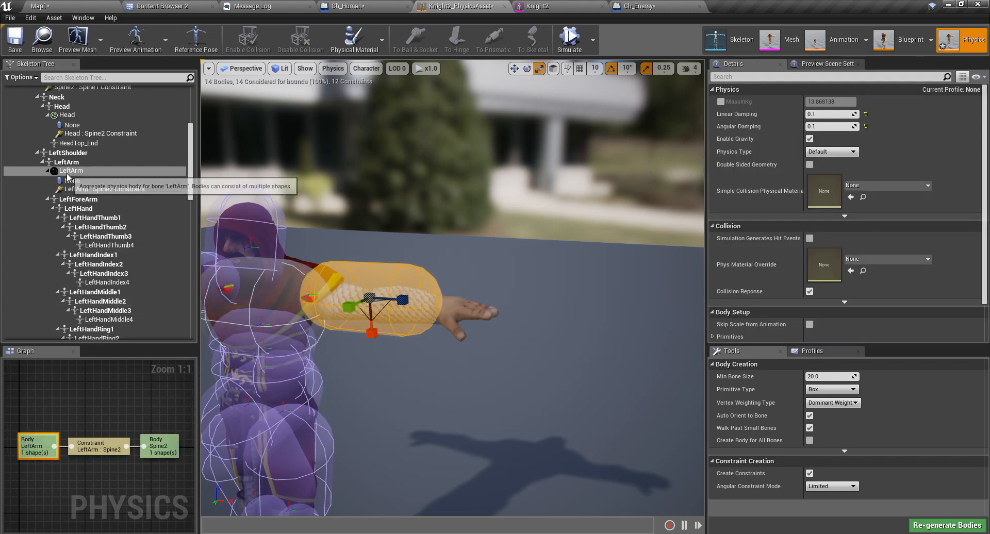
Add a box collision body to the LeftHand bone via Add Shape > Add Box.
left_click(81, 210)
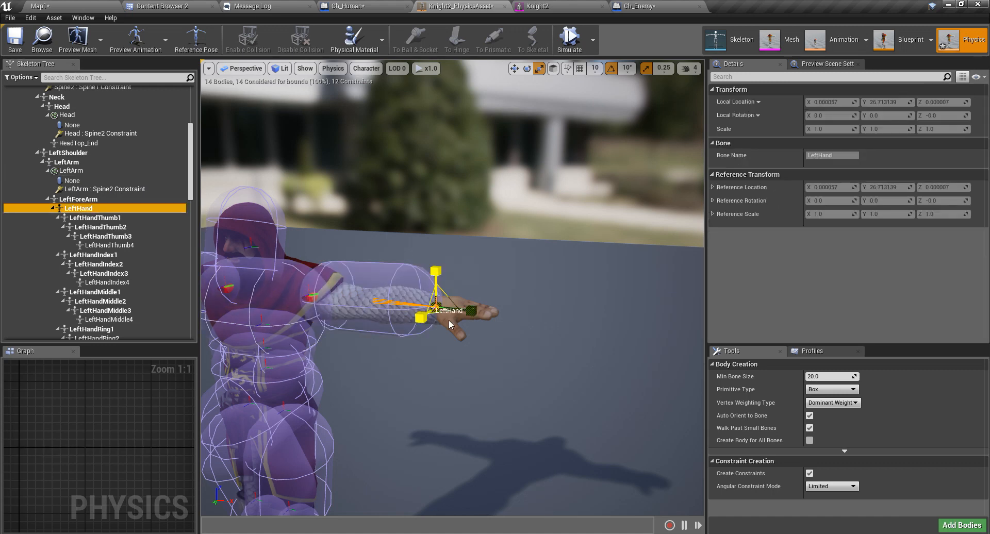
scroll(451, 325, "up", 4)
scroll(451, 325, "down", 2)
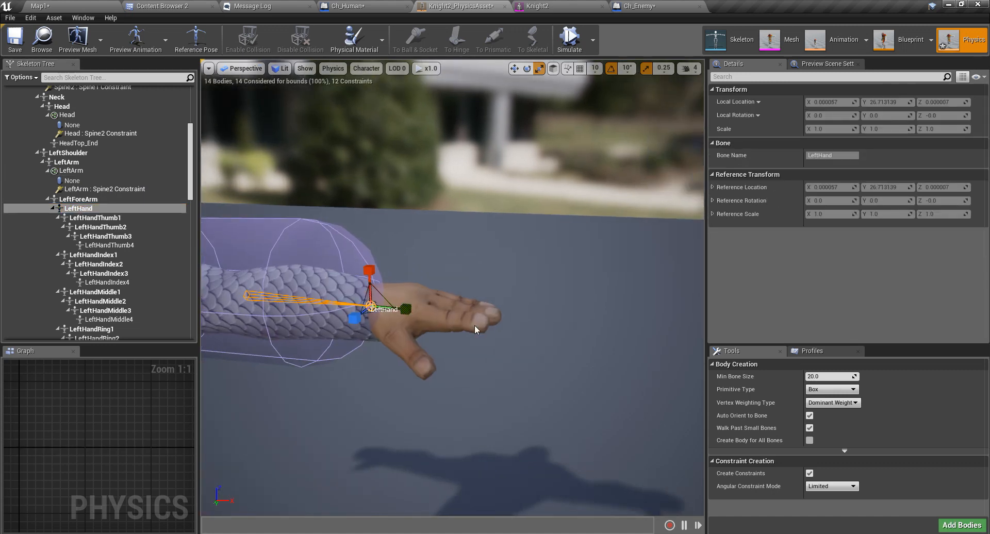
left_click(91, 209)
right_click(91, 209)
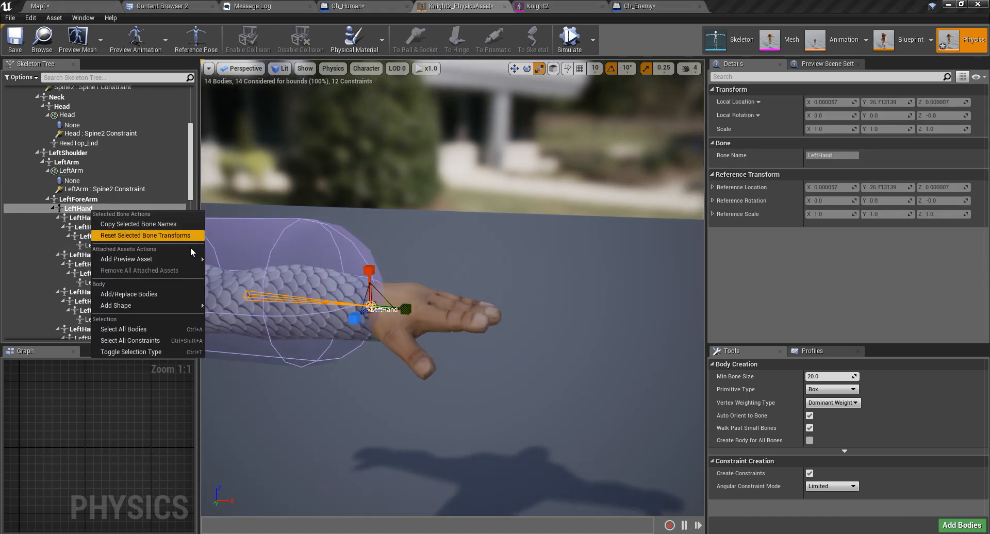
mouse_move(181, 313)
left_click(236, 315)
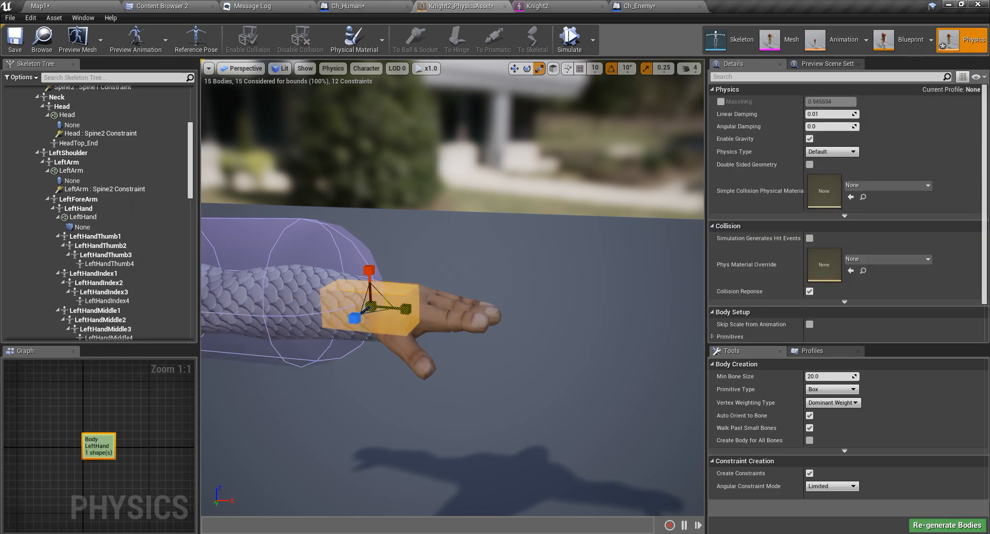
Shift the LeftHand box toward the fingers and widen it, bringing its mass to about 1.37.
right_click_drag(459, 319, 397, 356)
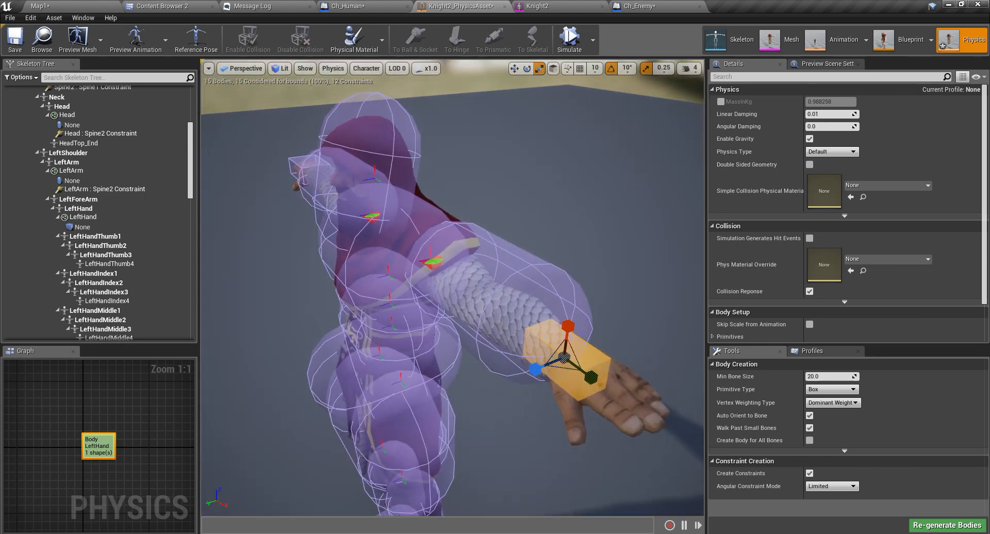
right_click_drag(477, 350, 477, 350)
left_click_drag(375, 192, 416, 197)
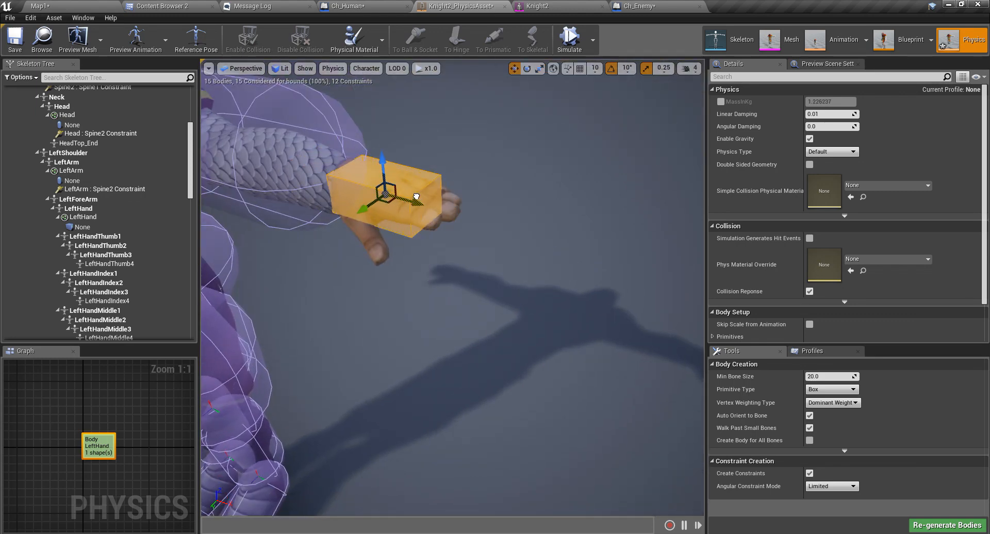
right_click_drag(472, 354, 473, 354)
left_click_drag(484, 269, 505, 270)
right_click_drag(505, 270, 449, 275)
key("r")
Select both the RightArm and LeftArm capsule bodies and frame them from the front.
left_click(333, 217)
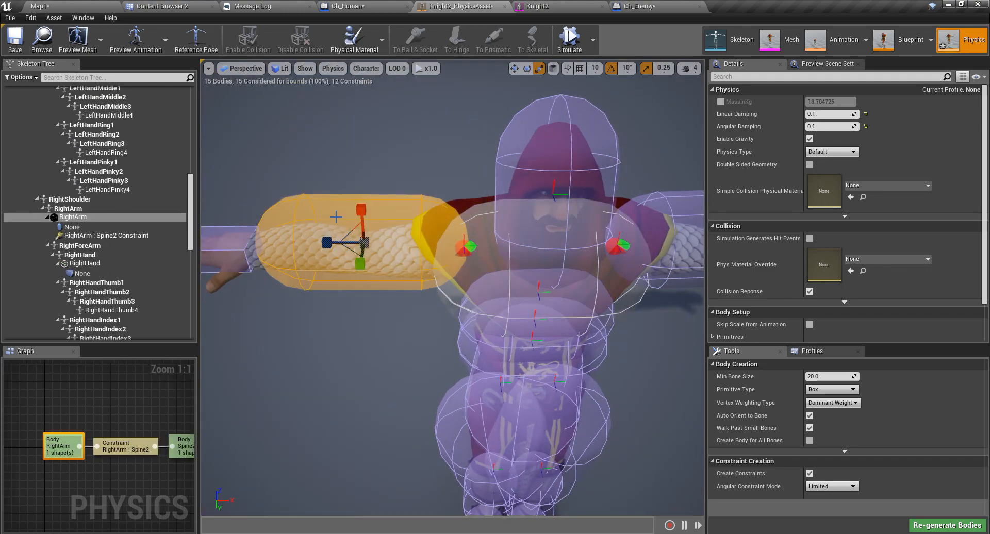
right_click_drag(334, 217, 346, 235)
right_click_drag(526, 348, 526, 349)
key("s")
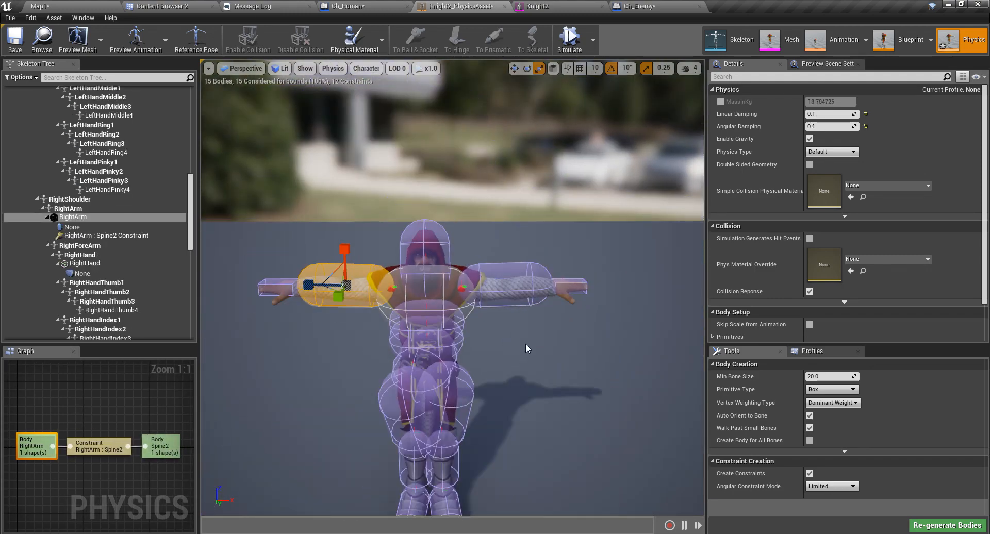
left_click(511, 286, "ctrl")
right_click_drag(511, 286, 467, 288)
middle_click_drag(544, 309, 557, 343)
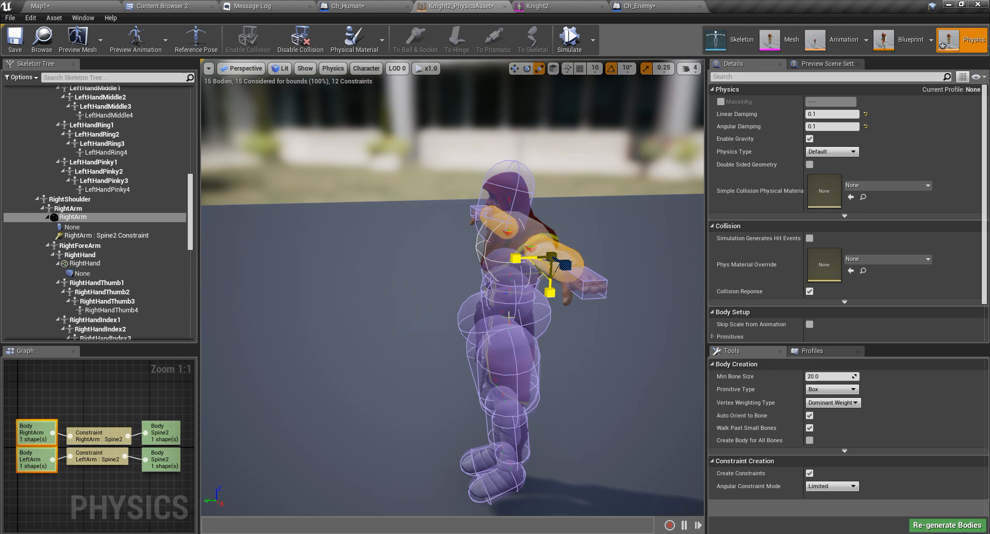
right_click_drag(539, 279, 657, 268)
middle_click_drag(658, 268, 637, 315)
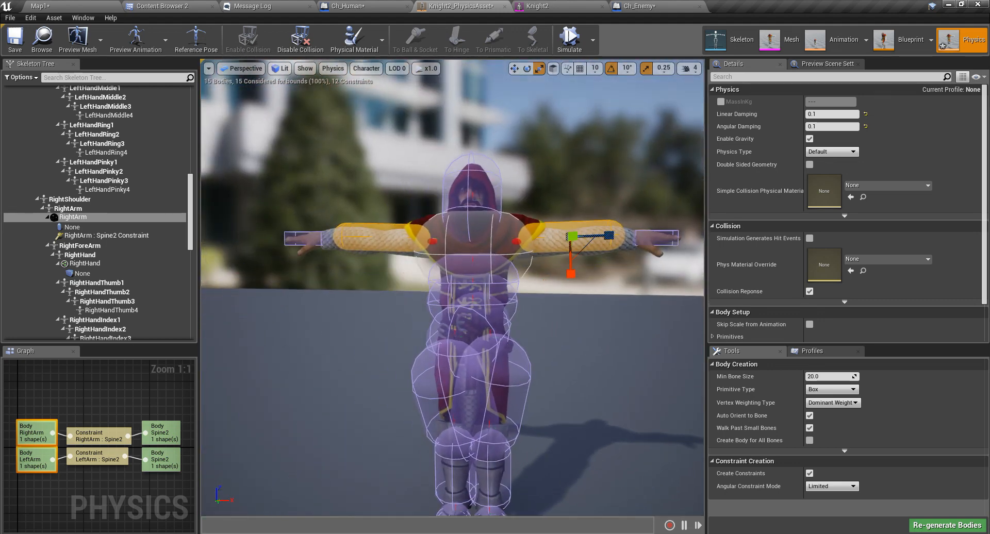
right_click_drag(494, 387, 433, 361)
scroll(495, 384, "up", 5)
scroll(485, 383, "down", 4)
middle_click_drag(433, 361, 531, 341)
Shrink the two upper-arm capsules to fit the arms, then select RightArm alone.
key("w")
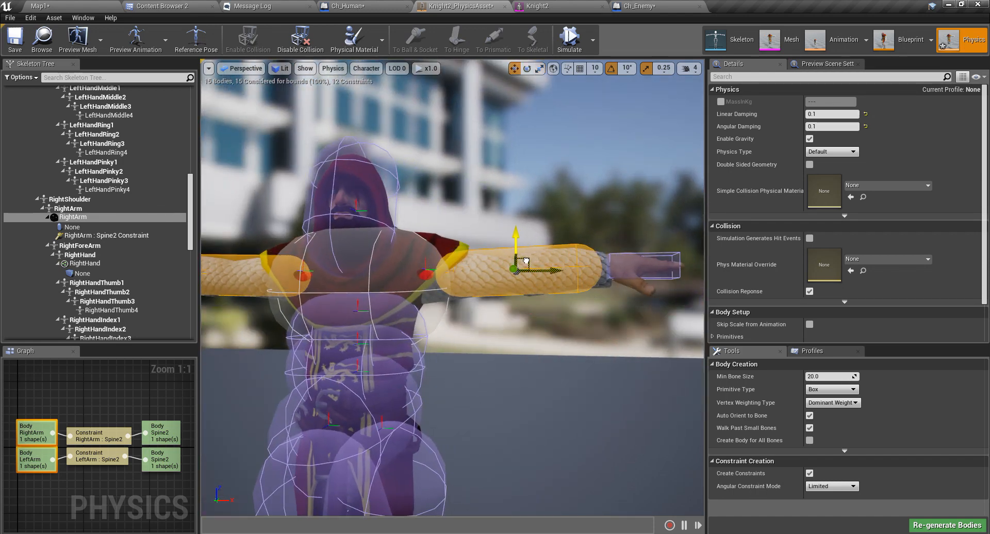
left_click_drag(526, 261, 526, 262)
right_click_drag(593, 356, 582, 370)
middle_click_drag(582, 370, 586, 373)
right_click_drag(585, 373, 549, 334)
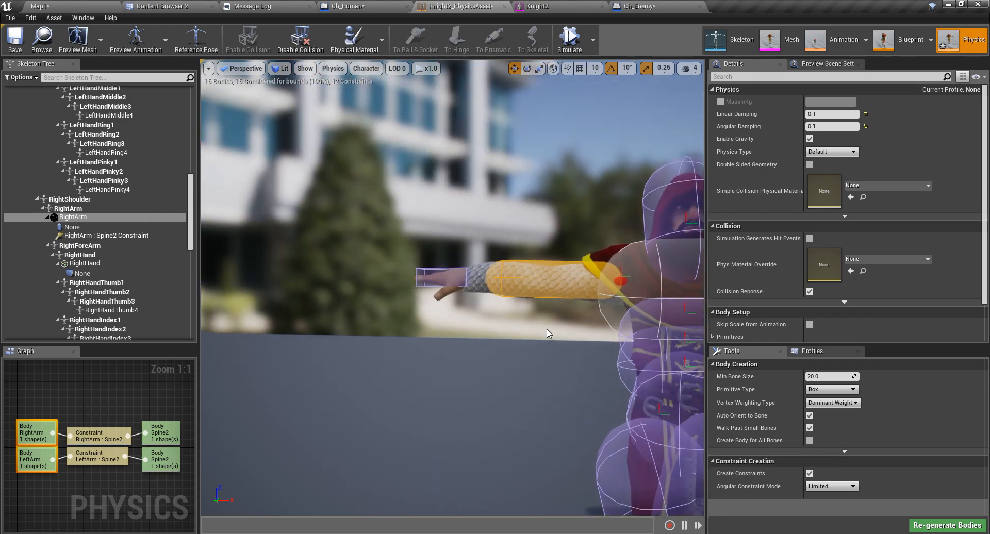
left_click(524, 279)
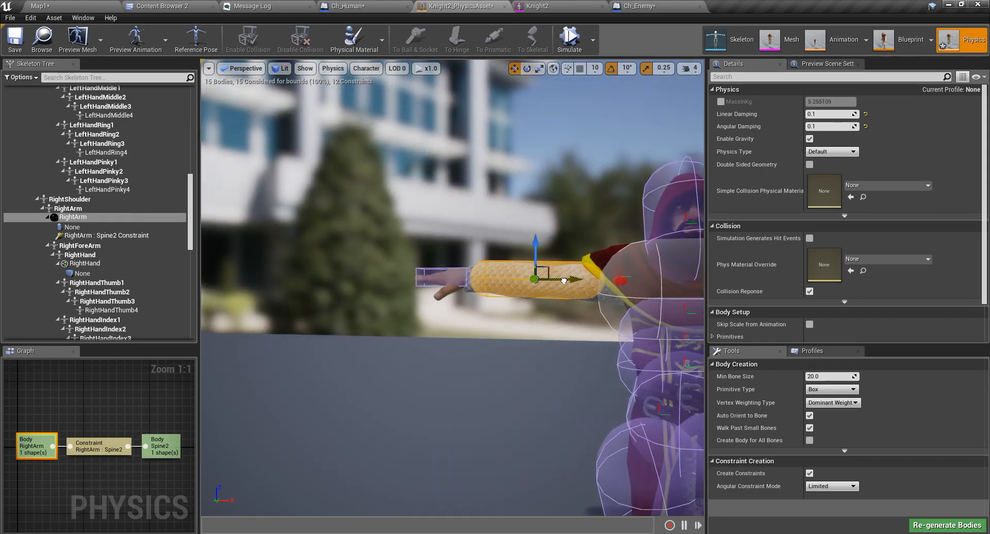
right_click_drag(593, 335, 685, 382)
scroll(686, 383, "down", 5)
scroll(686, 383, "up", 6)
middle_click_drag(688, 380, 696, 356)
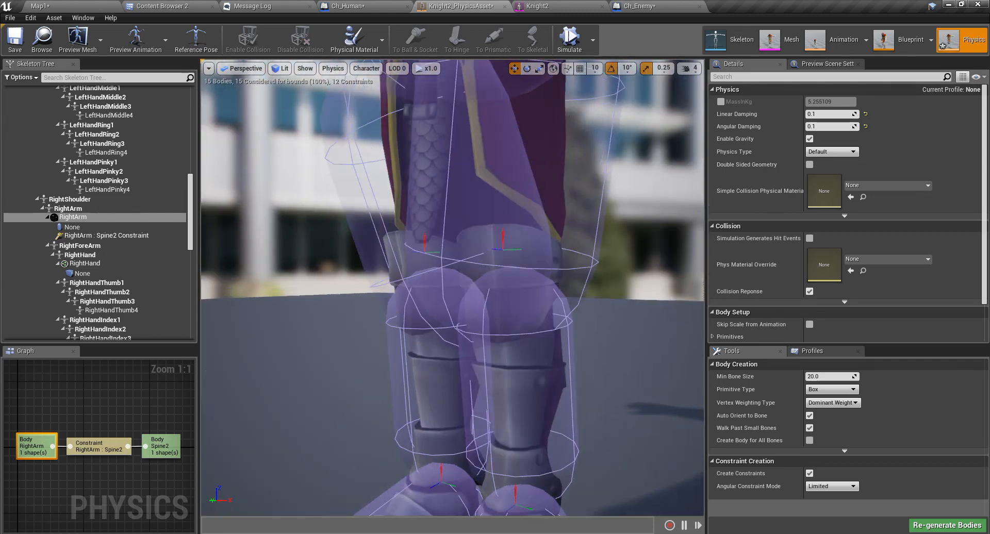
right_click_drag(687, 380, 670, 380)
scroll(679, 382, "down", 8)
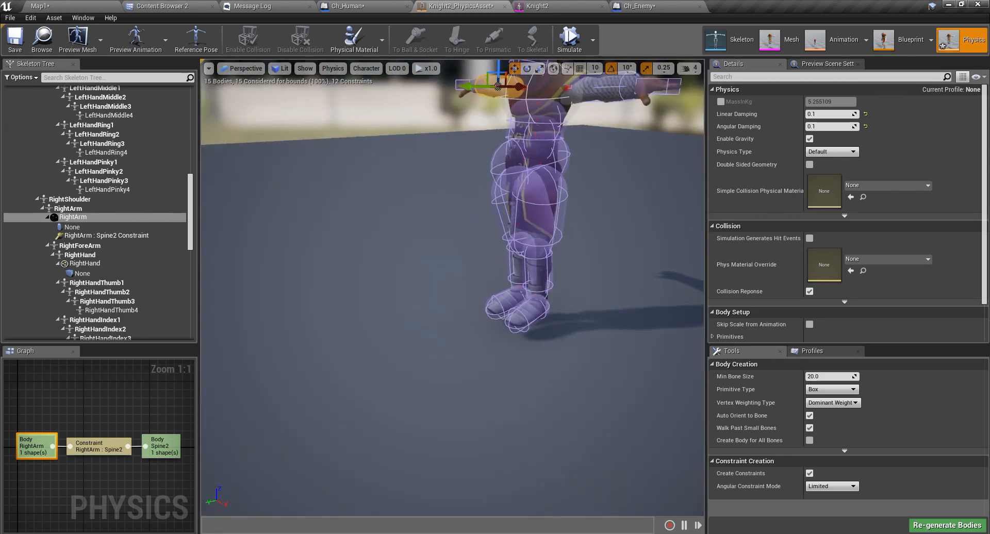
right_click_drag(507, 391, 549, 358)
scroll(507, 391, "up", 6)
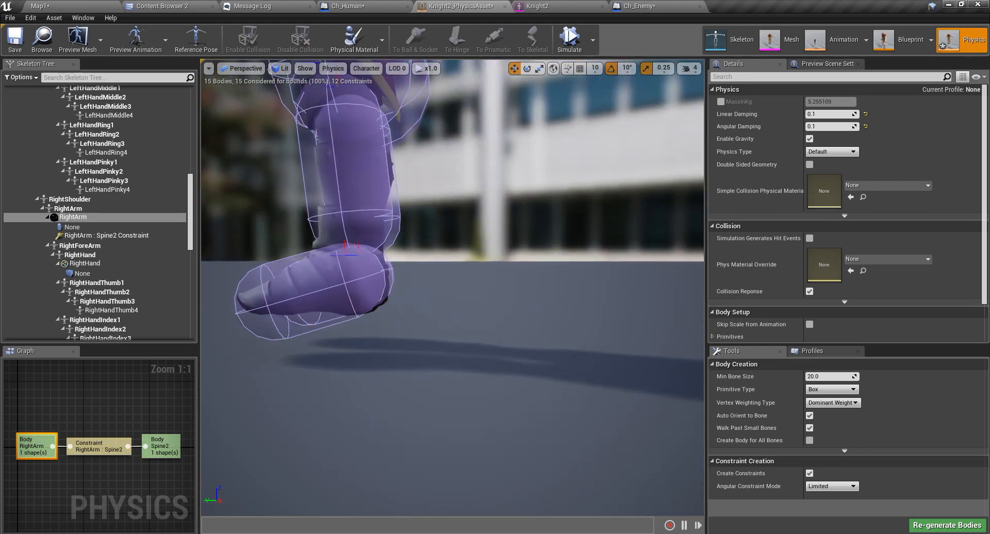
right_click_drag(548, 413, 497, 391)
right_click_drag(545, 367, 704, 361)
middle_click_drag(524, 298, 518, 313)
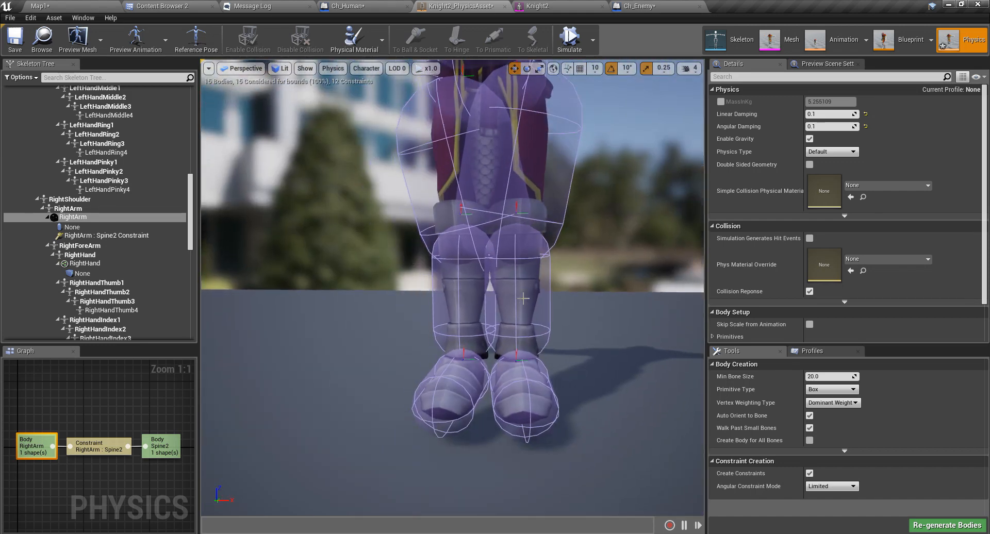
left_click(511, 299)
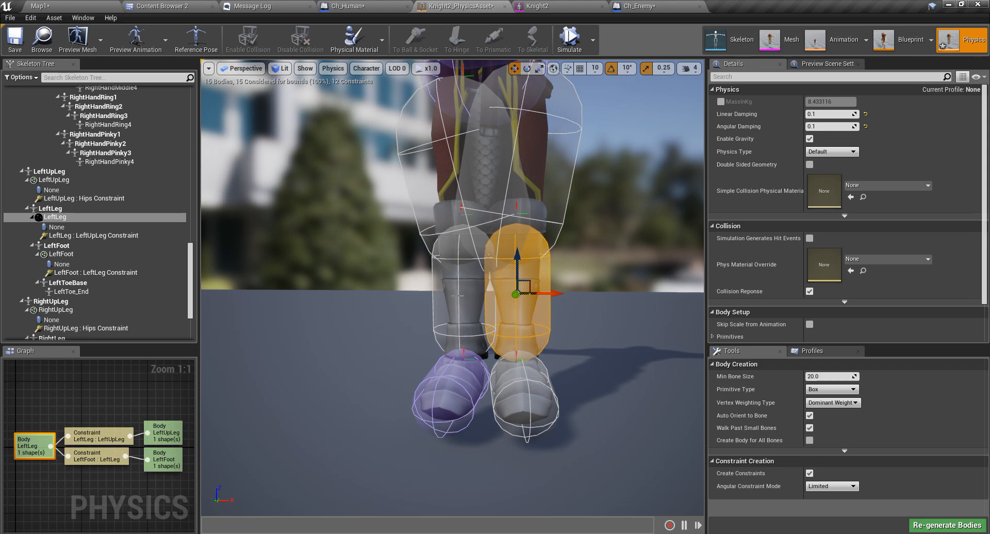
Select both the LeftLeg and RightLeg bodies and scale their collision capsules smaller.
left_click(458, 296, "ctrl")
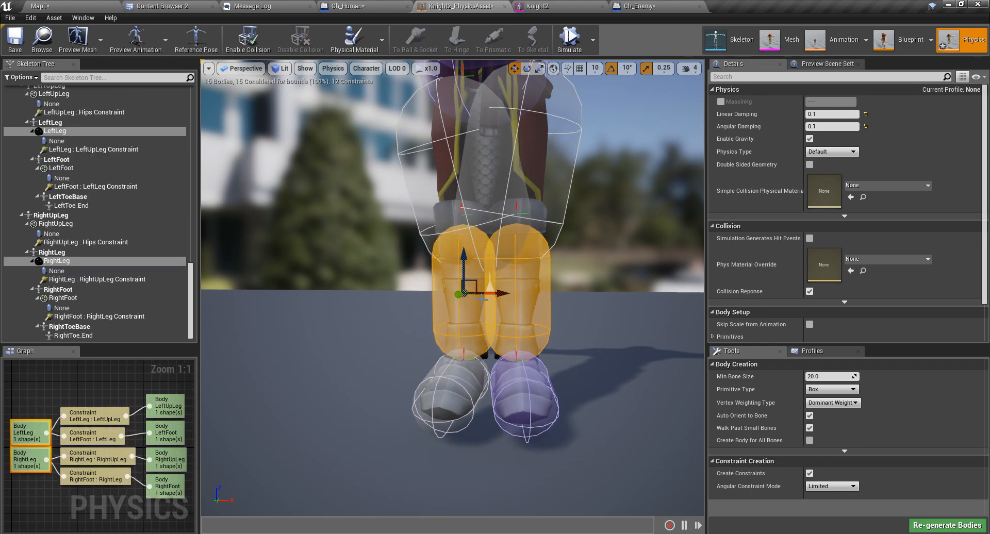
key("r")
key("e")
right_click_drag(466, 325, 477, 385)
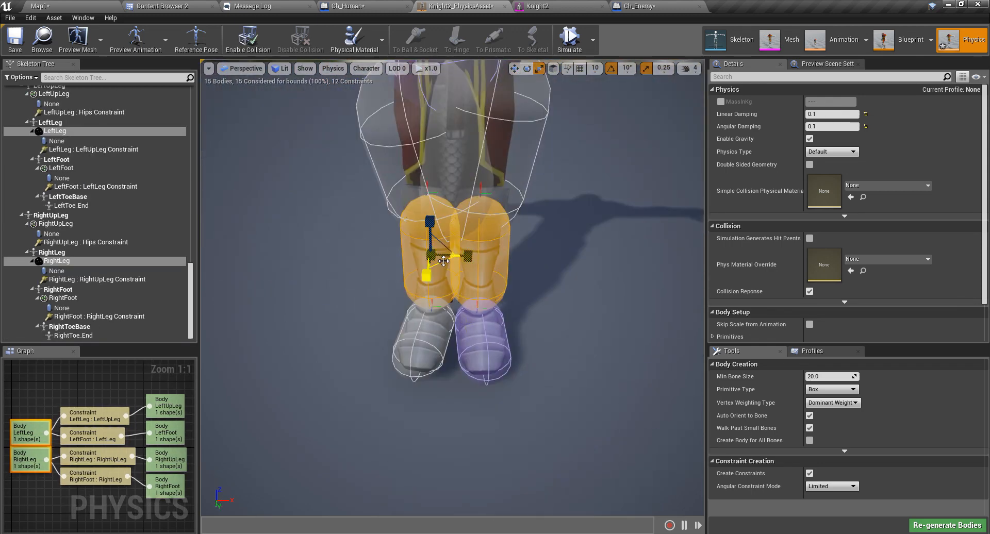
left_click_drag(442, 261, 436, 267)
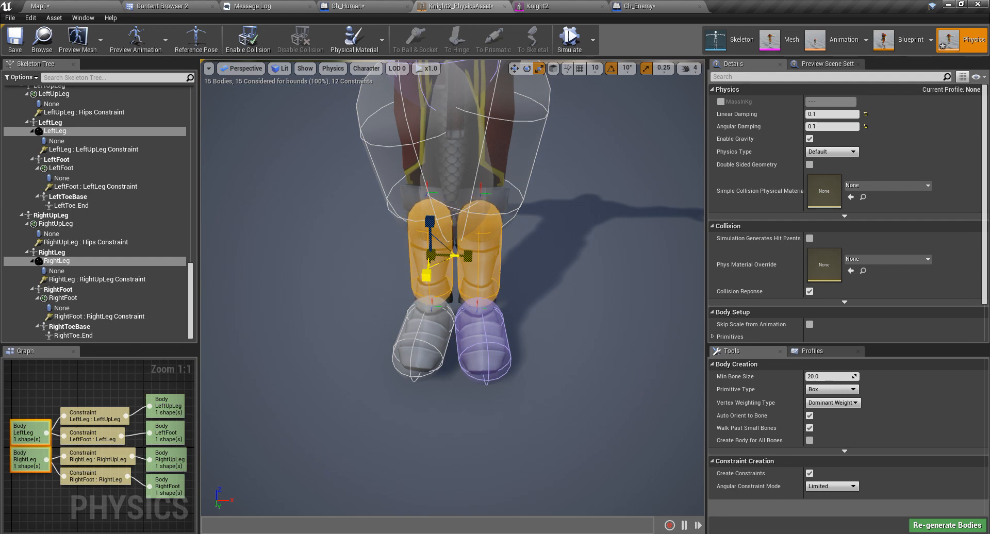
Zoom out to the whole knight and start the ragdoll physics simulation.
right_click_drag(446, 272, 450, 201)
key("q")
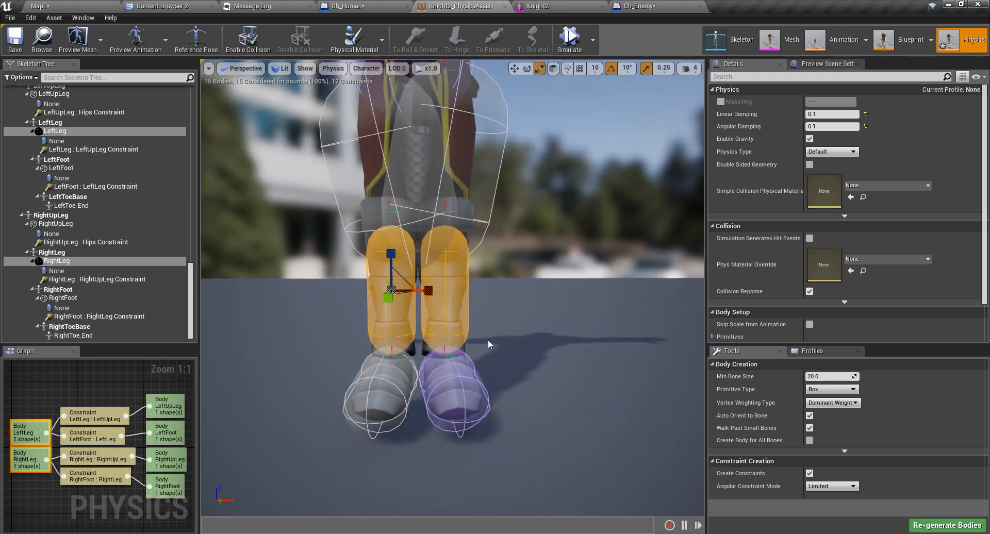
scroll(488, 341, "down", 5)
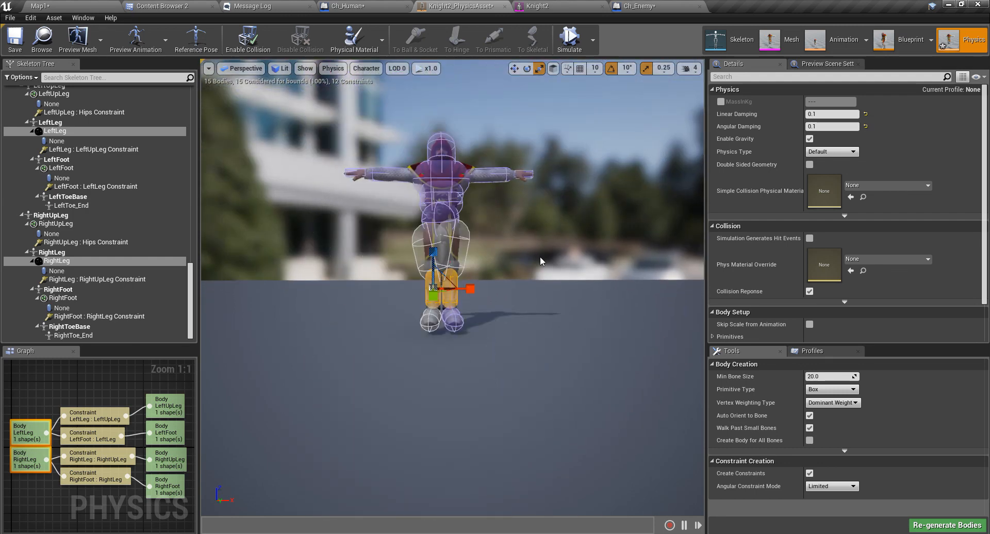
left_click(571, 47)
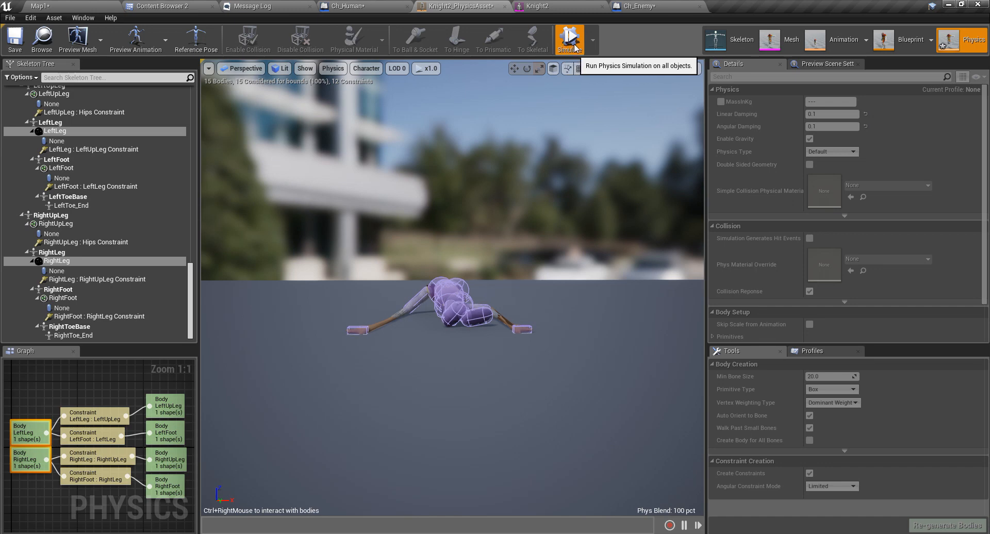
Stop the simulation, run the ragdoll once more, then stop it again.
left_click(575, 48)
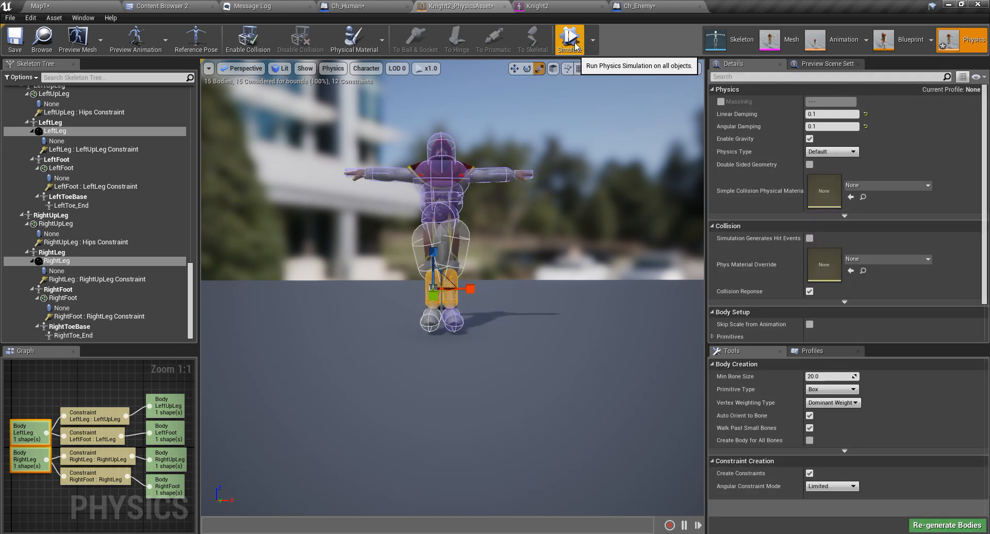
left_click(575, 46)
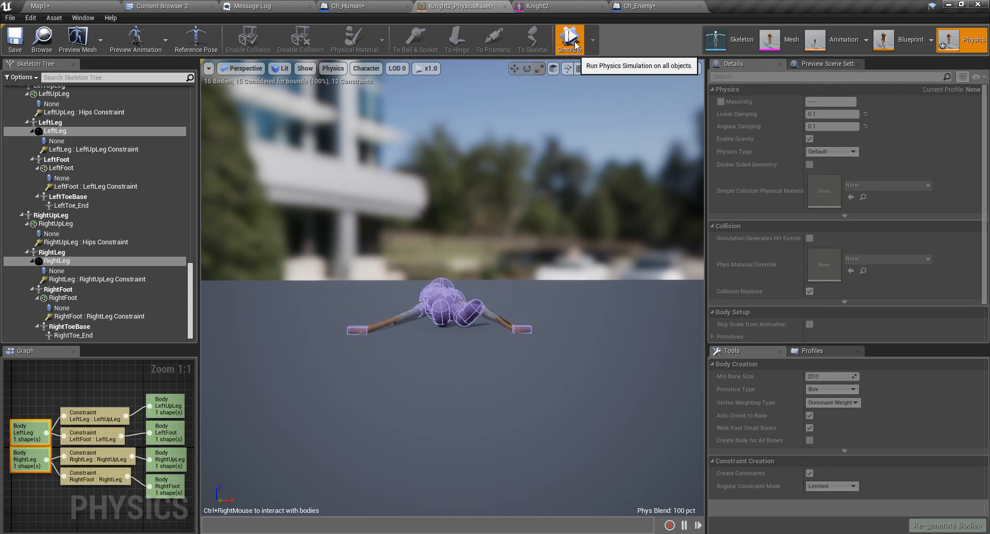
left_click(576, 46)
Fly the camera around until the standing character is back in view.
right_click_drag(516, 206, 557, 161)
key("w")
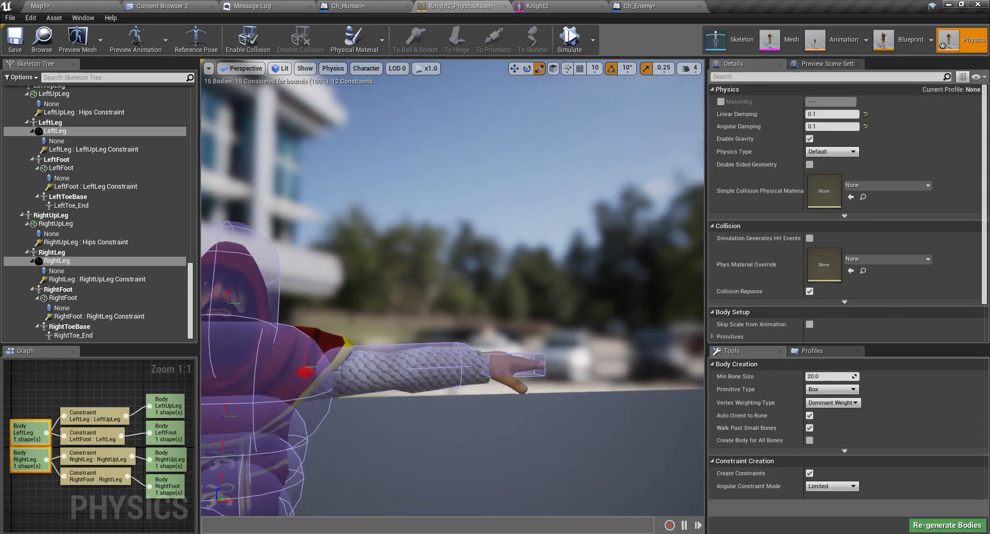
right_click_drag(624, 394, 531, 394)
key("w")
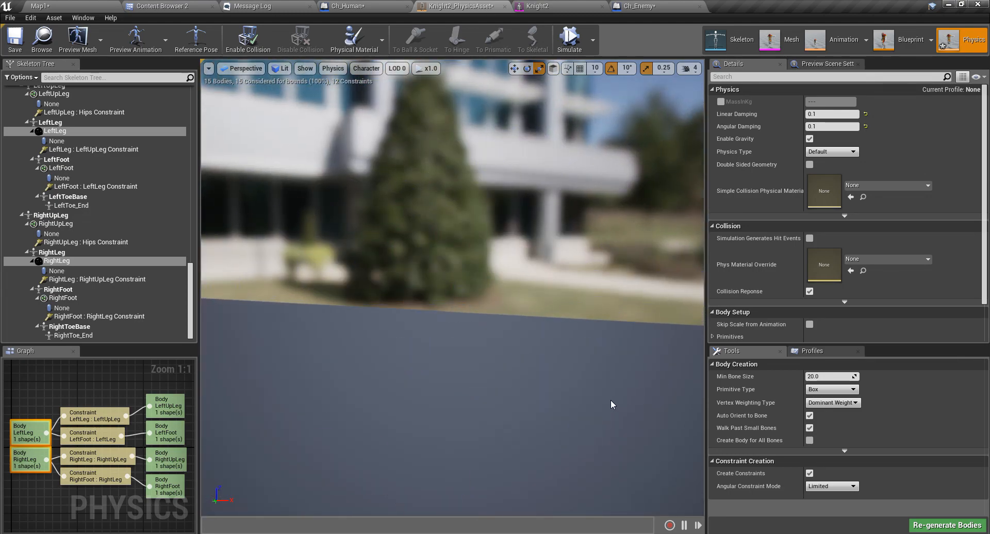
key("s")
right_click_drag(611, 400, 558, 447)
Select the LeftHand body, its bone, and the LeftArm : Spine2 constraint.
left_click(483, 352)
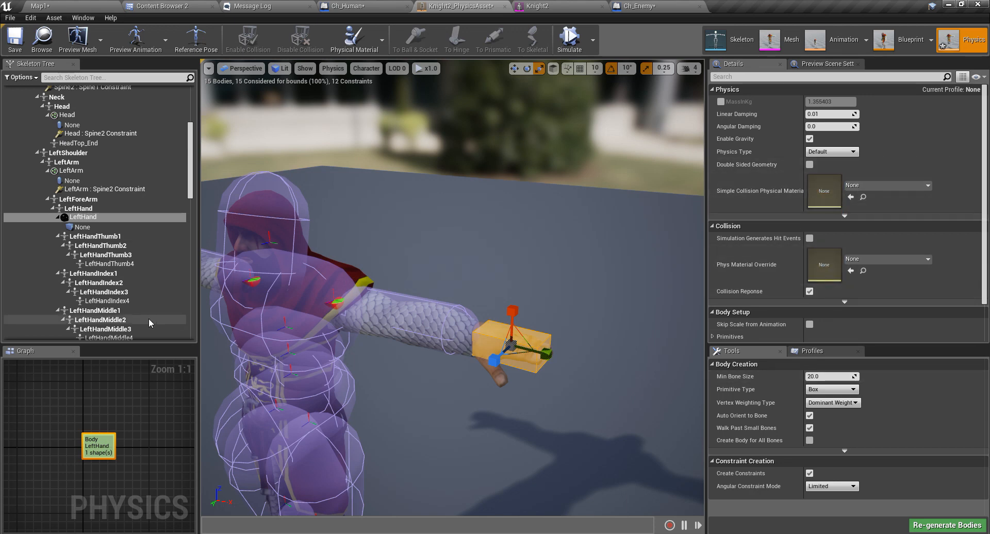
left_click(74, 208)
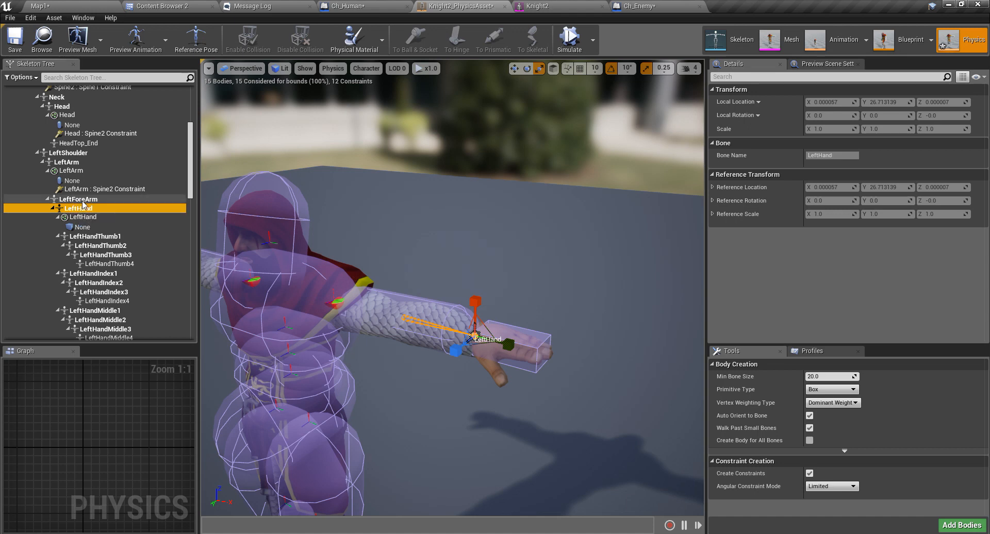
left_click(88, 189)
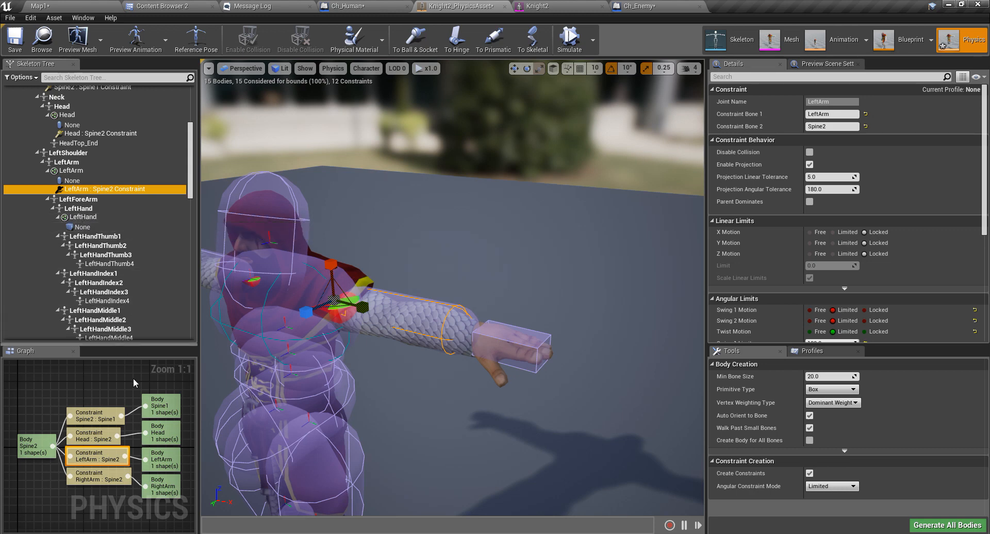
Inspect the Spine2, Head, Spine1, LeftArm, RightArm and LeftHand bodies one by one.
left_click(34, 447)
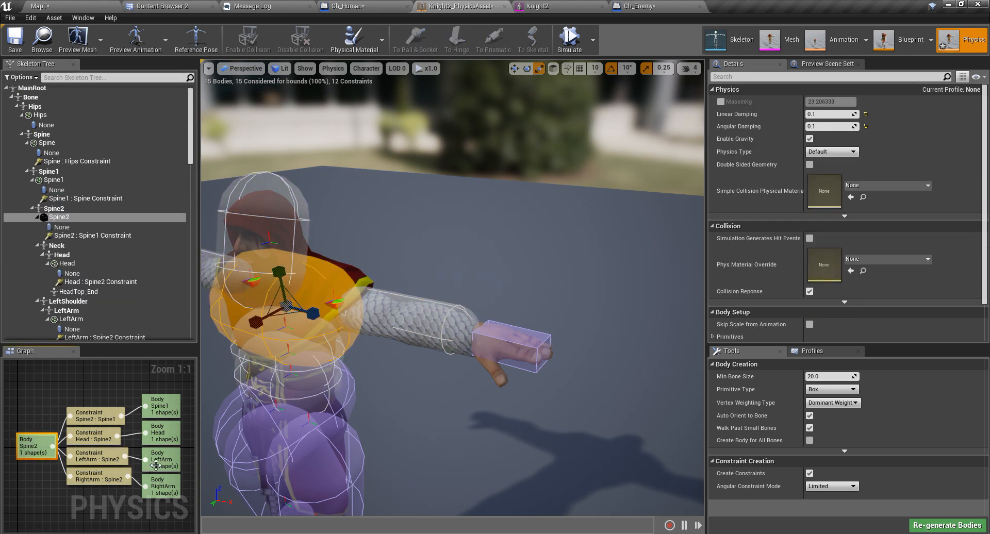
left_click(159, 432)
left_click(164, 410)
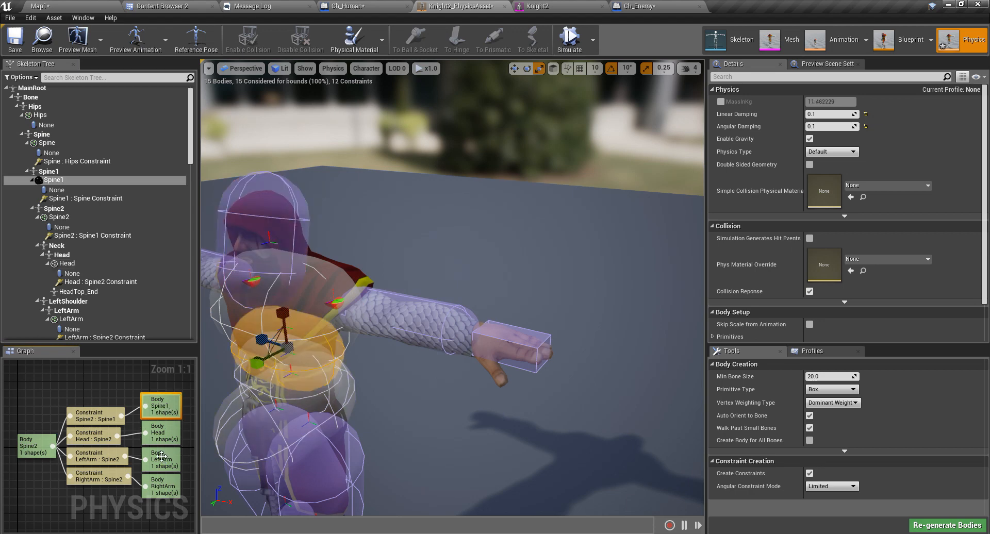
left_click(159, 434)
left_click(163, 464)
left_click(162, 490)
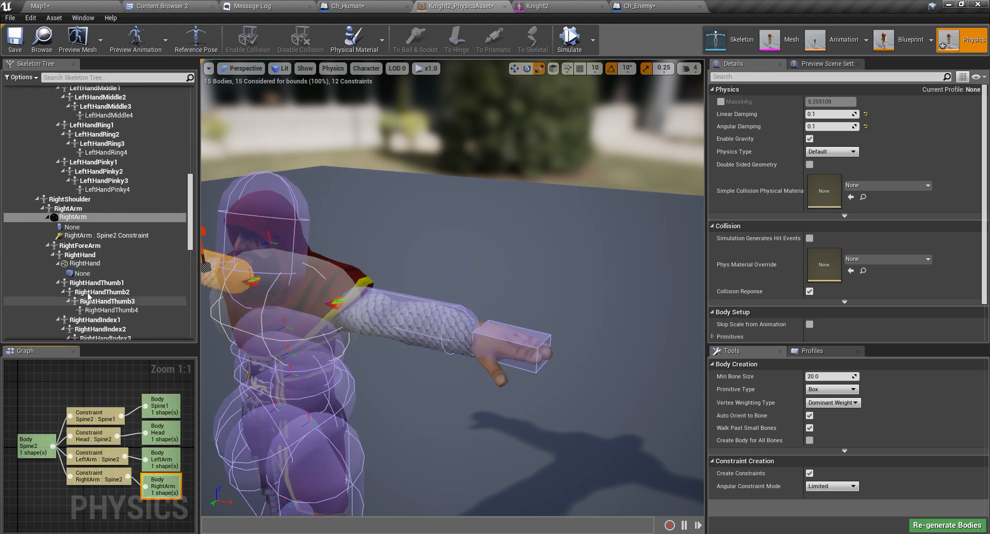
left_click(513, 345)
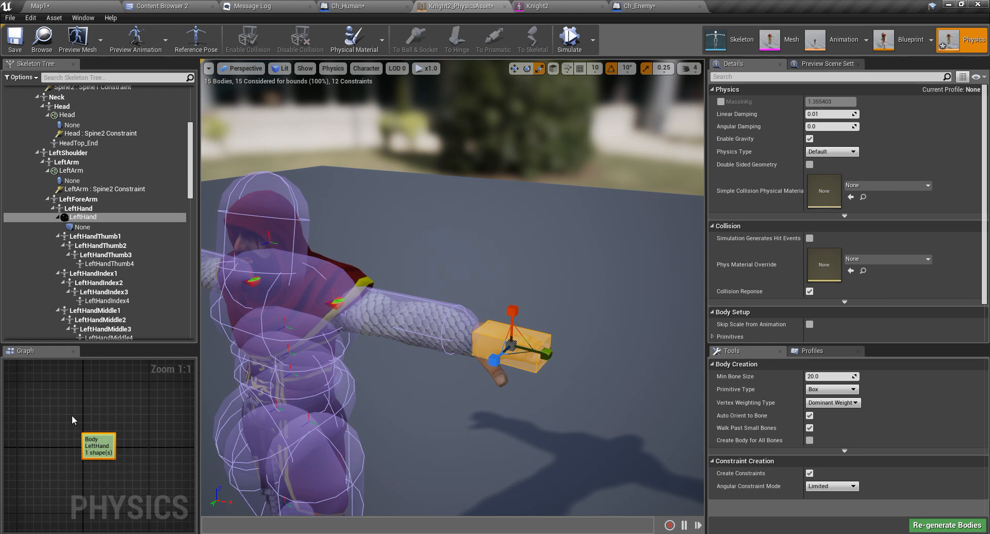
Widen the Skeleton Tree and Graph area and recentre the physics graph nodes.
left_click(103, 188)
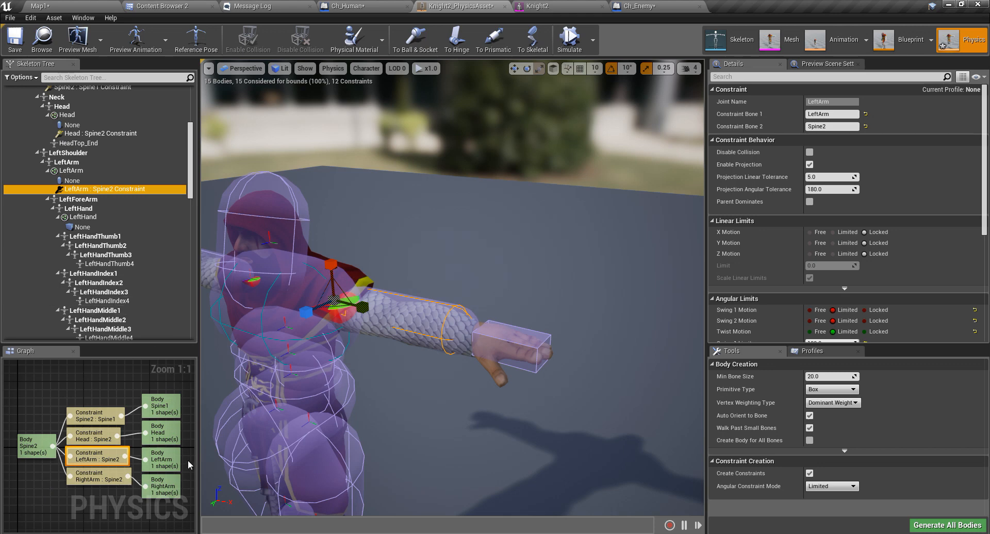
left_click_drag(199, 460, 306, 459)
right_click_drag(239, 463, 213, 446)
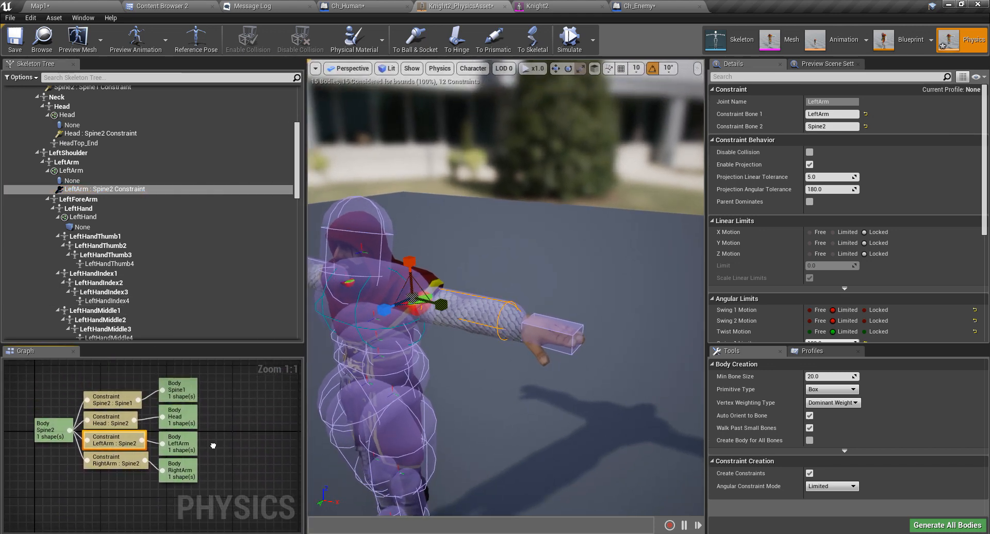
Review the LeftArm and LeftHand bodies and the LeftArm : Spine2 constraint's actions.
left_click(72, 170)
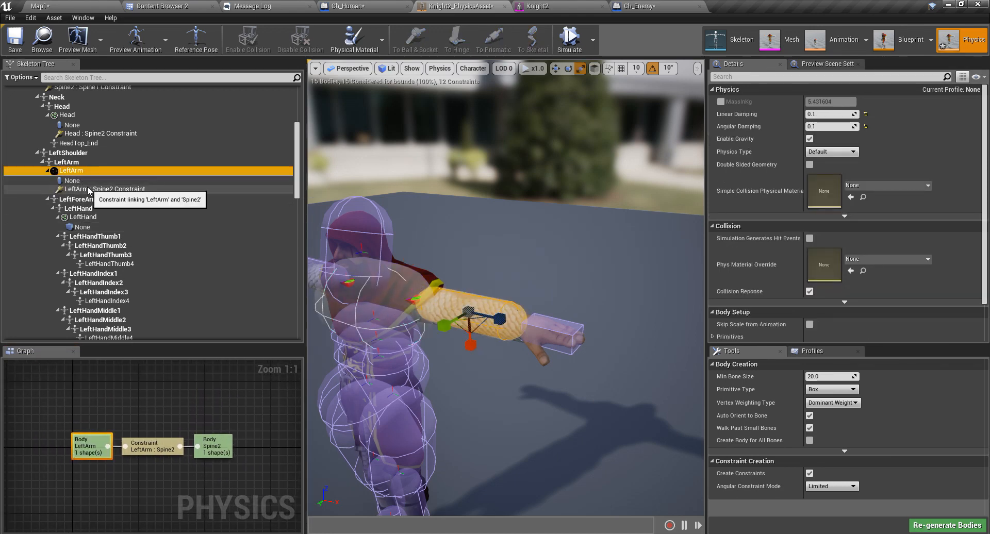
left_click(82, 217)
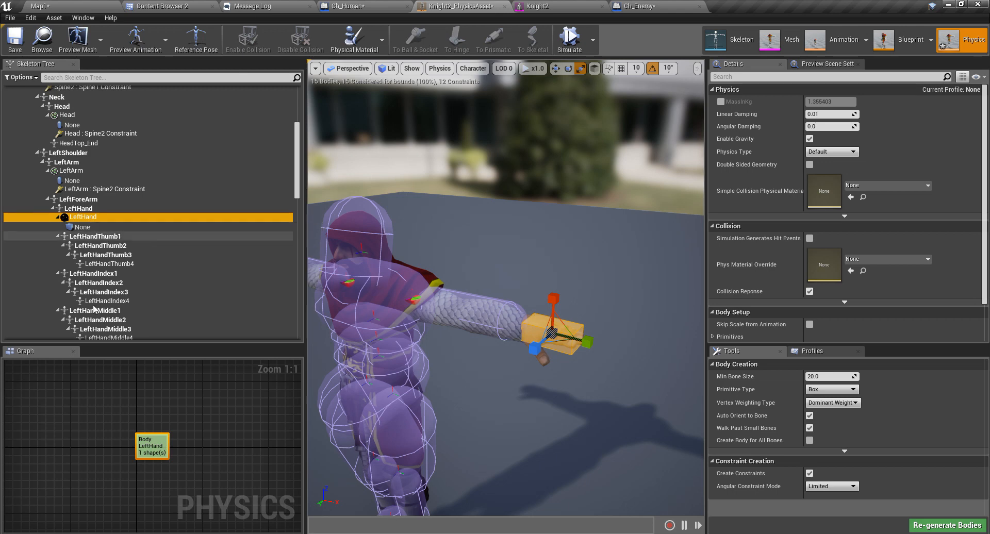
left_click(97, 191)
right_click(98, 193)
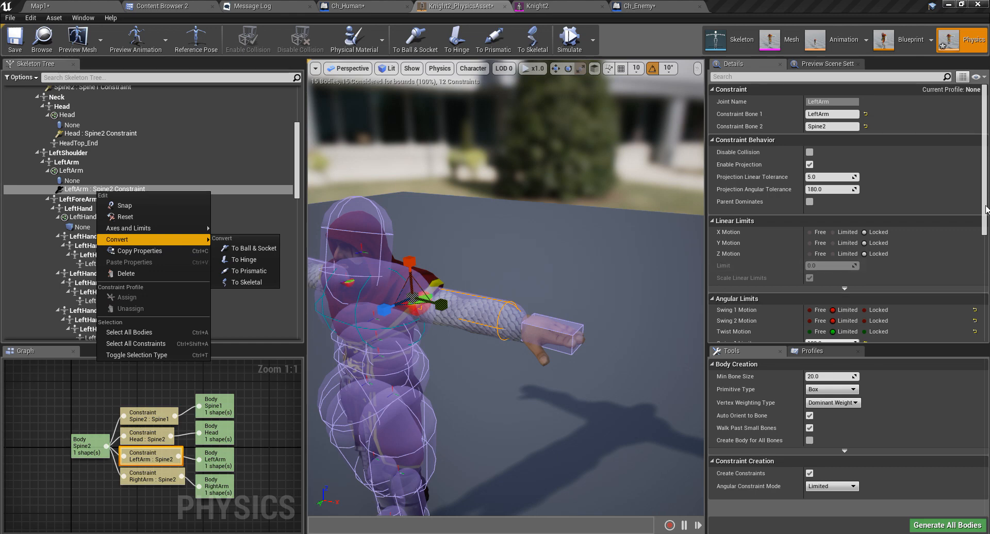
mouse_move(985, 140)
left_mouse_down()
mouse_move(985, 166)
mouse_move(985, 156)
left_mouse_up()
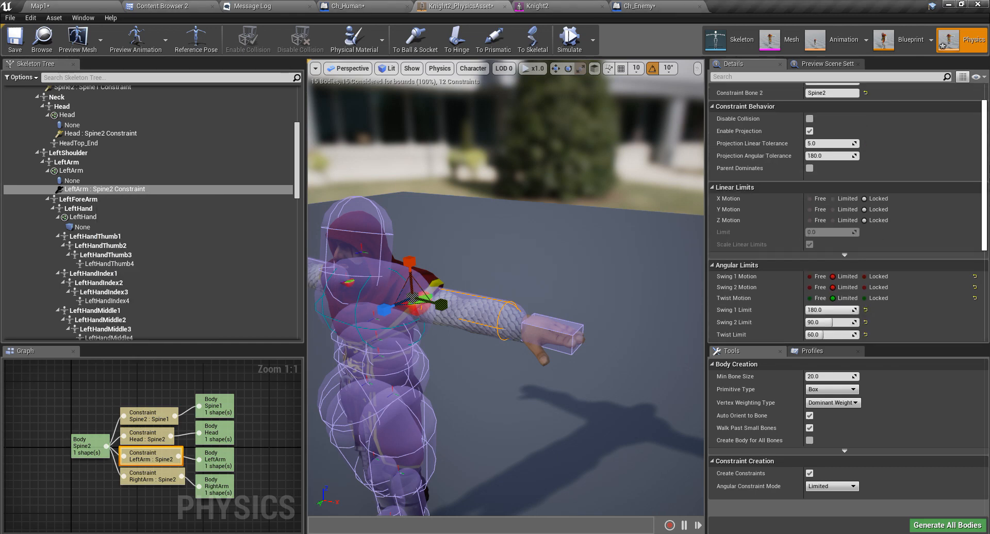
Filter the LeftHand body's Details by 'cont', clear the filter, and reselect the shoulder constraint.
left_click(80, 217)
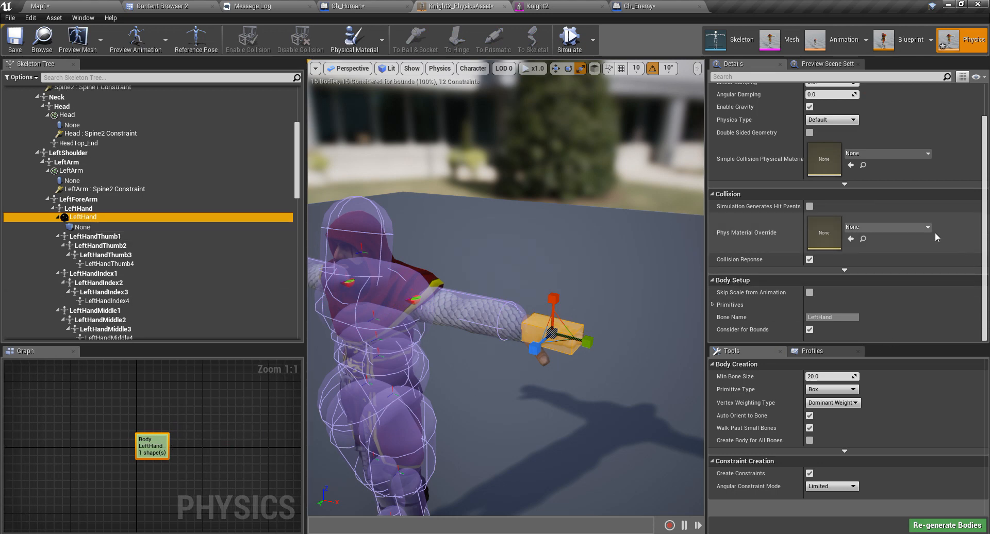
scroll(829, 289, "up", 1)
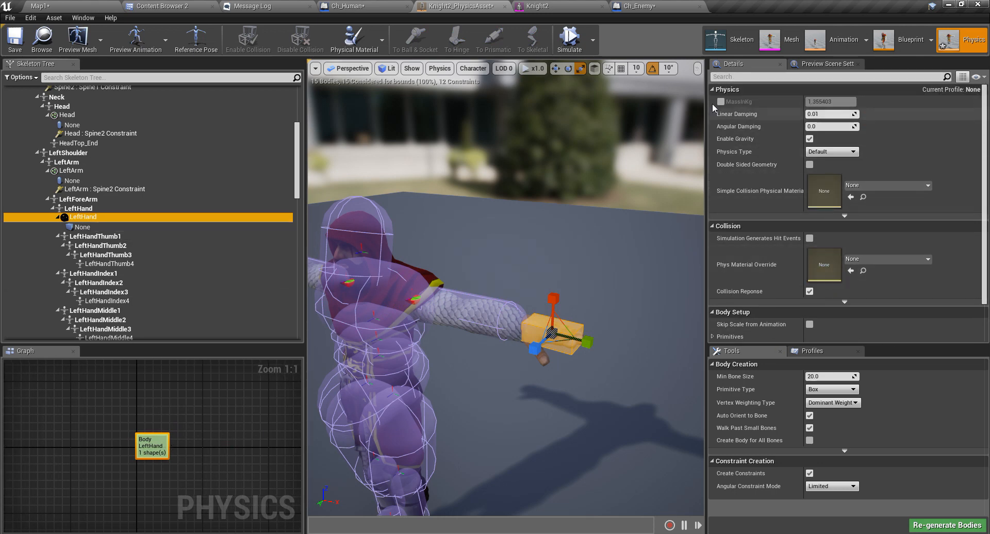
left_click(728, 77)
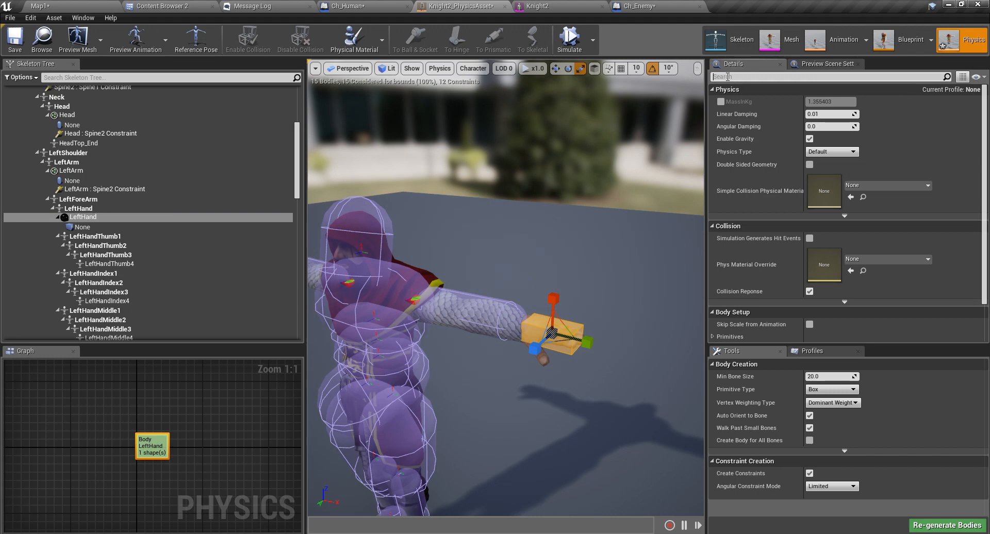
type("cont")
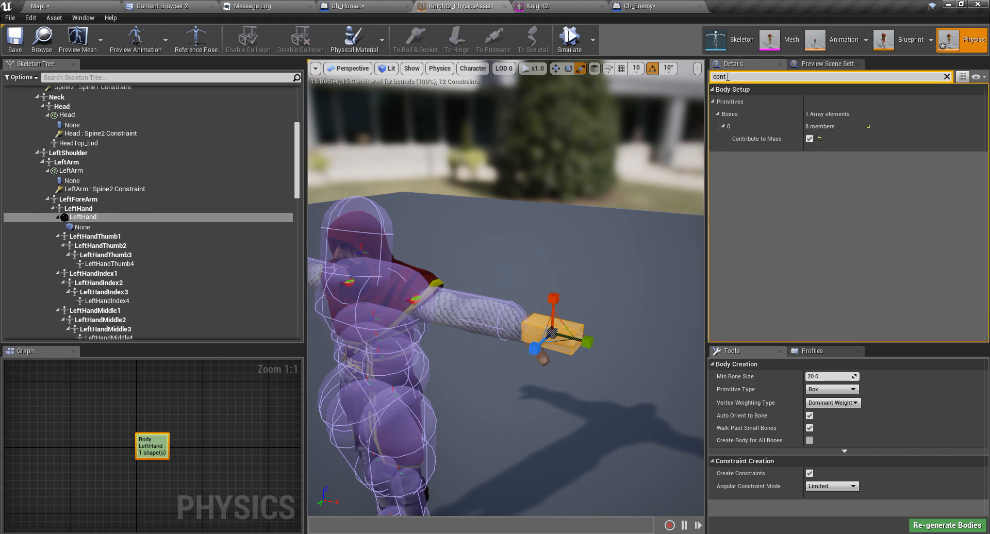
key("BackSpace")
type("s")
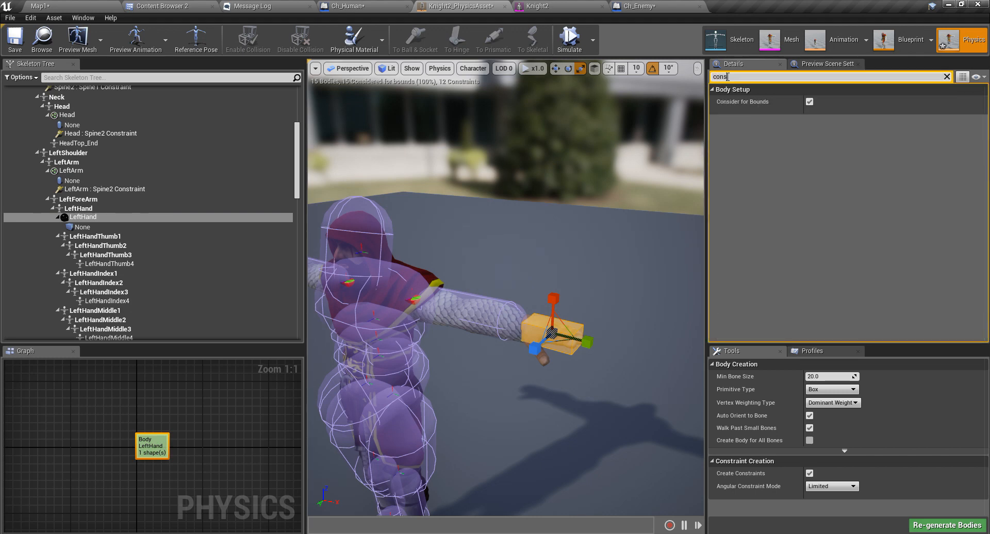
key("BackSpace")
key("BackSpace")
key("BackSpace")
key("BackSpace")
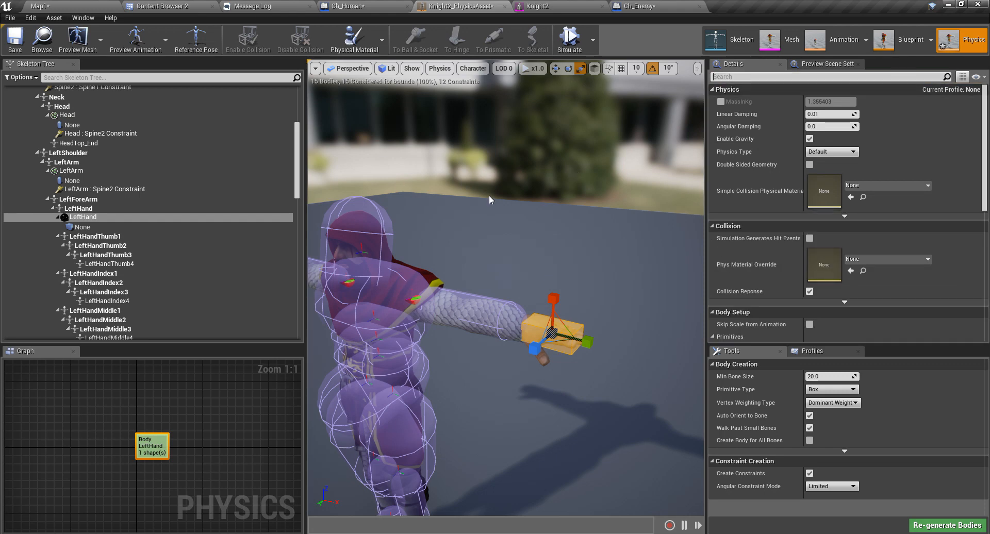
left_click(93, 190)
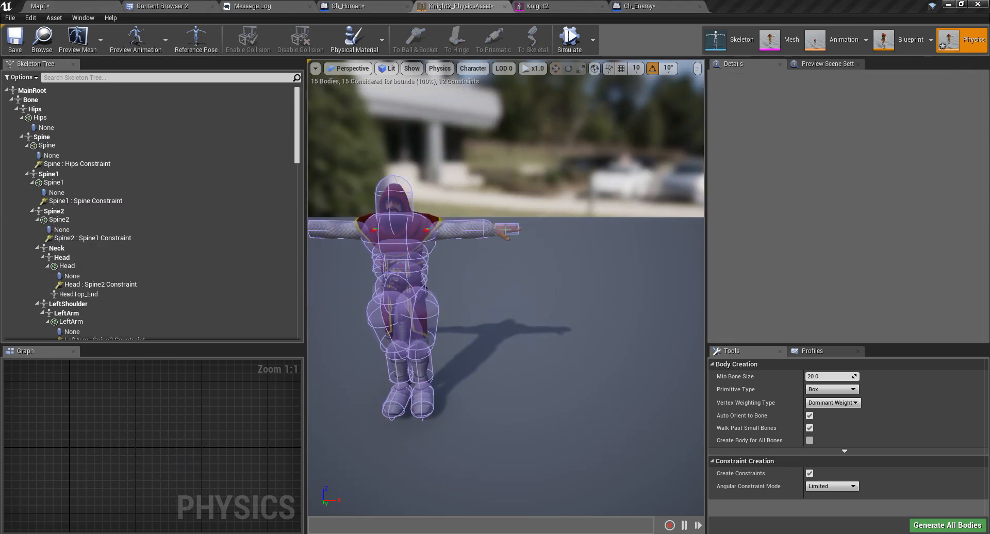
Create a new constraint joining the LeftHand body to LeftArm.
left_click(506, 229)
left_click(506, 229)
left_click(507, 227)
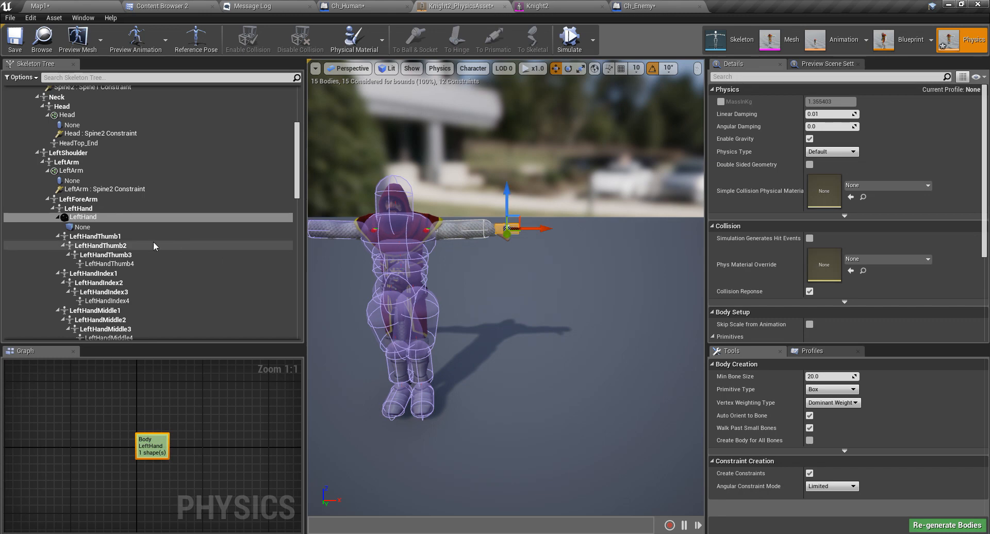
left_click(81, 217)
right_click(82, 217)
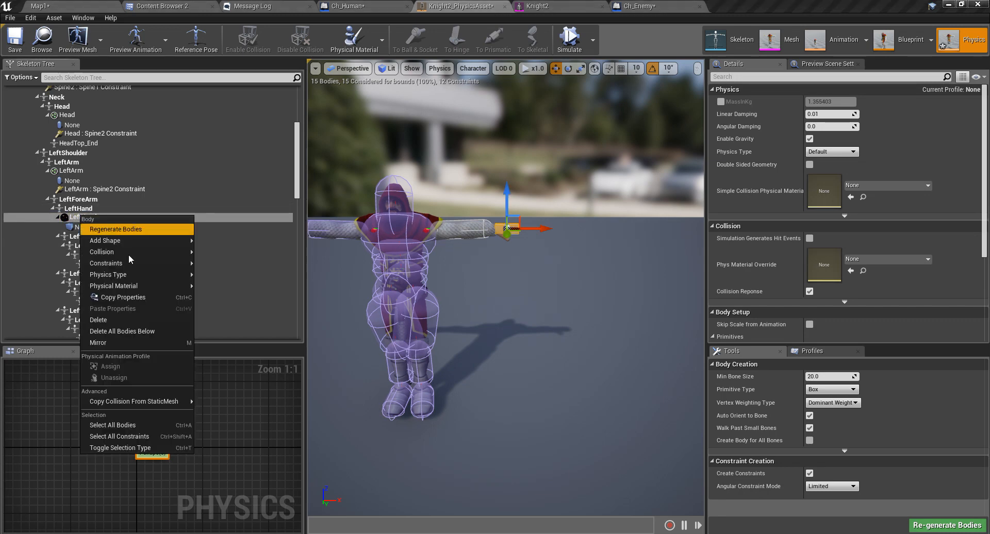
mouse_move(130, 264)
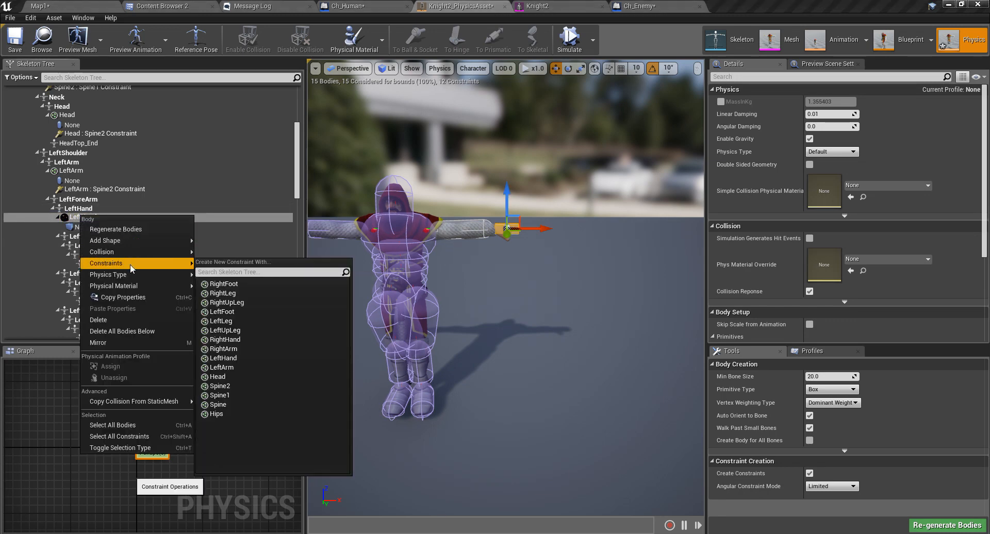
left_click(222, 368)
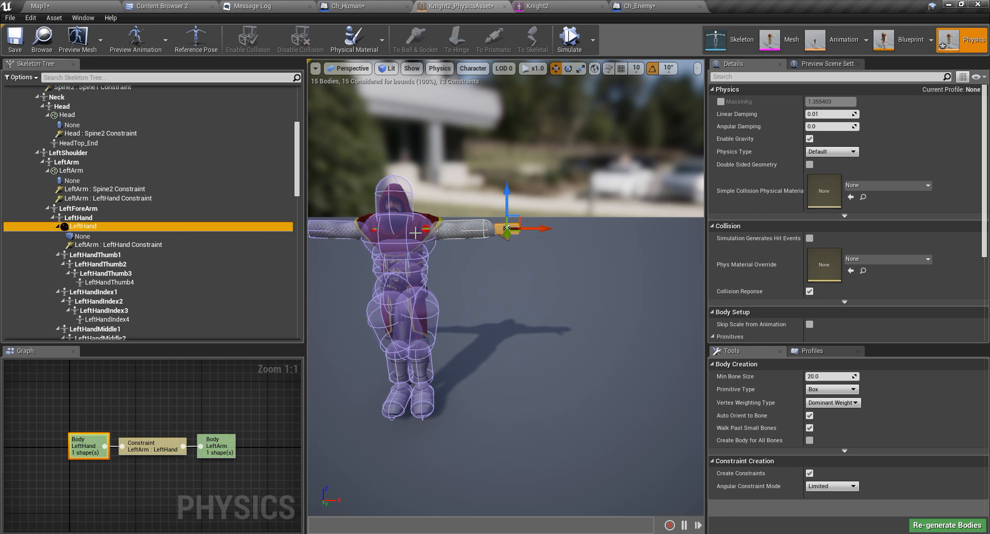
Select the new LeftArm : LeftHand constraint and move it to the wrist.
left_click(118, 245)
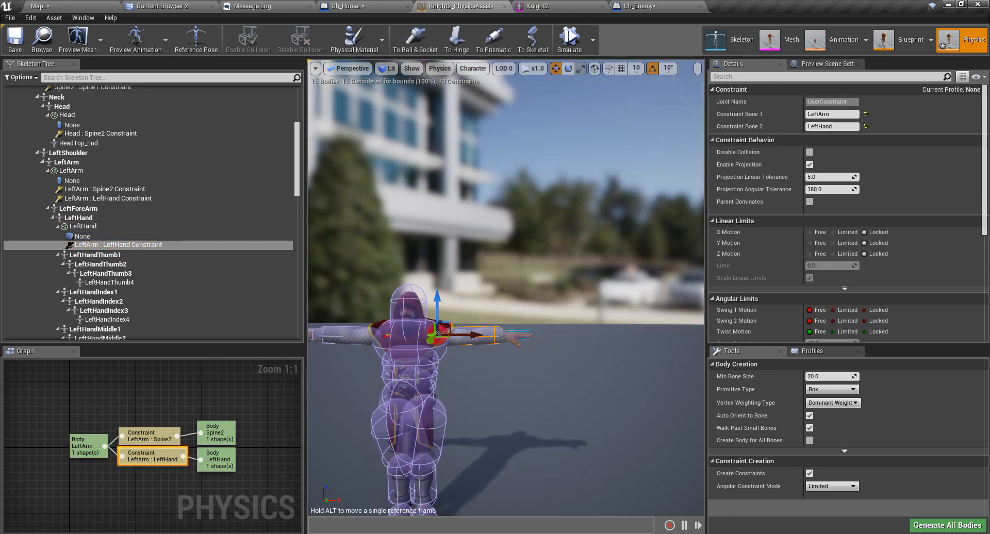
scroll(444, 259, "up", 5)
right_click_drag(450, 258, 421, 330)
scroll(451, 258, "down", 3)
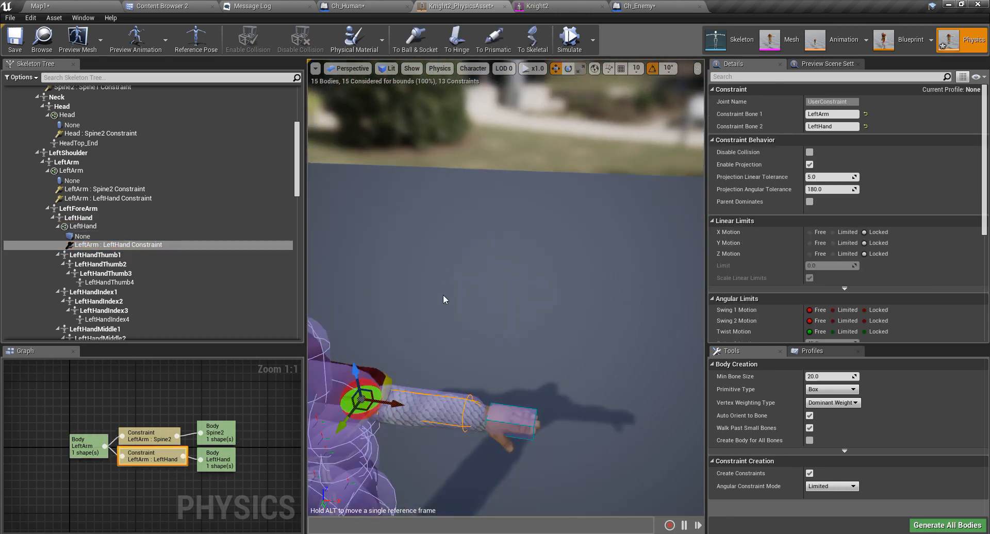
left_click_drag(375, 402, 481, 417)
Check the wrist constraint in a side orthographic view, then return to lit perspective.
left_click(339, 68)
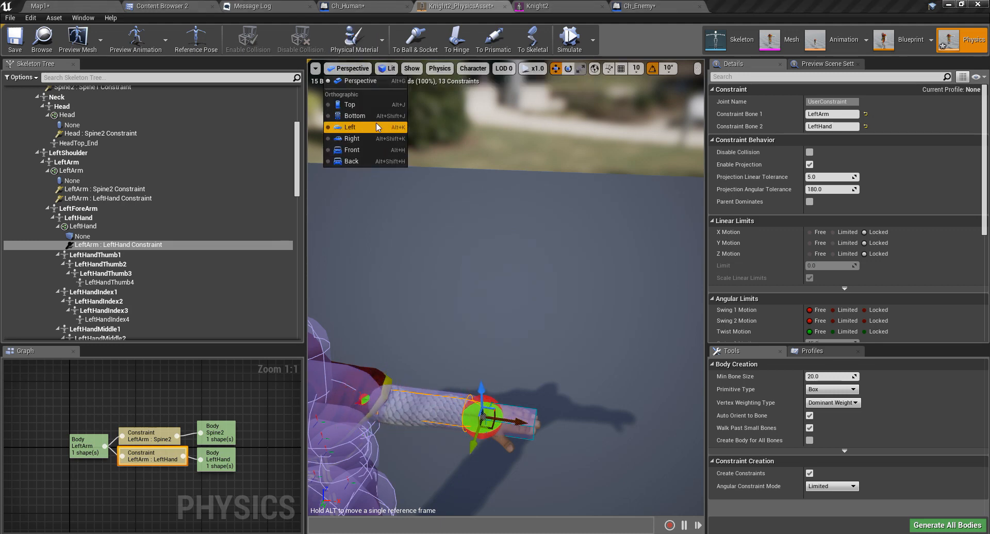
left_click(360, 139)
scroll(504, 279, "down", 6)
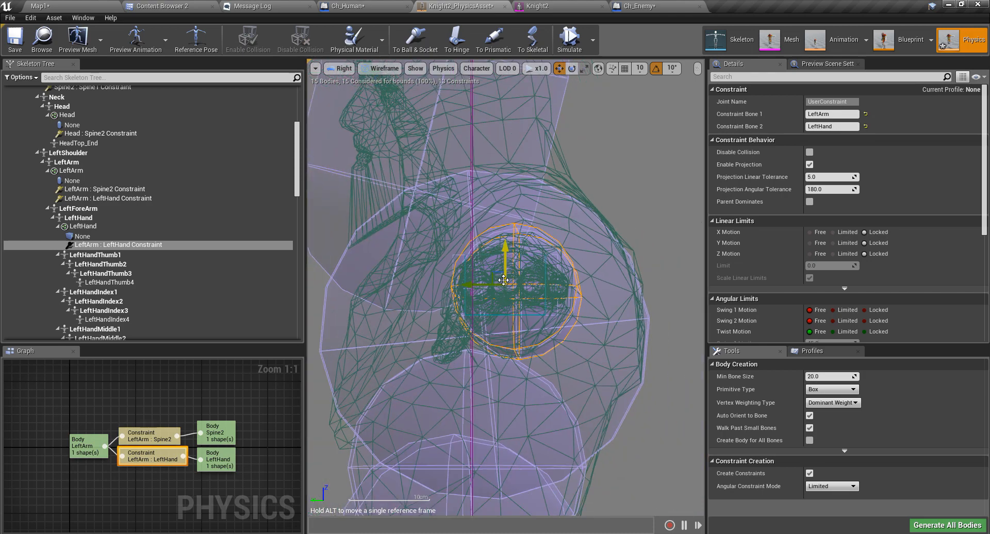
left_click(341, 68)
left_click(351, 85)
scroll(527, 249, "down", 10)
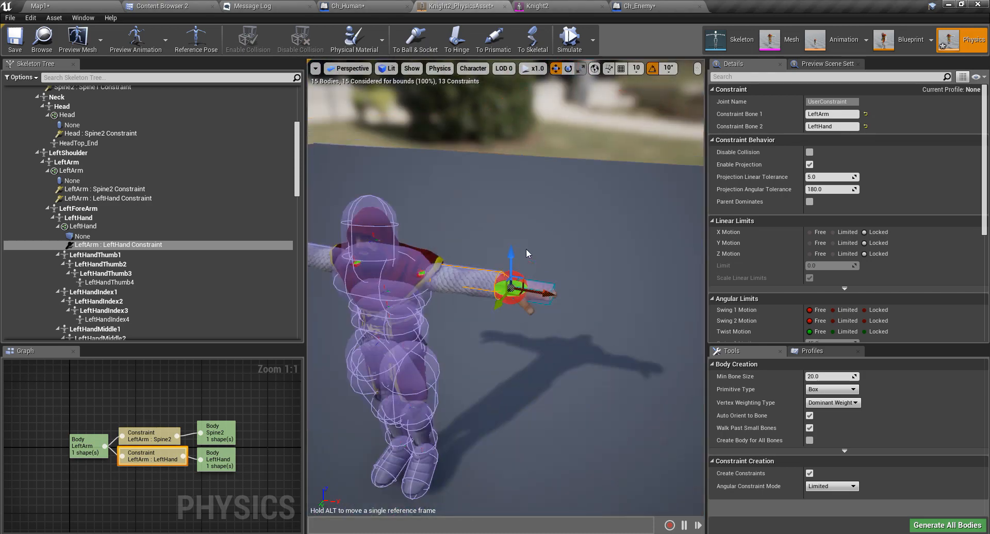
scroll(526, 249, "up", 10)
scroll(526, 249, "down", 5)
Frame the whole character, then run and stop the ragdoll simulation to reset the pose.
right_click_drag(526, 250, 582, 238)
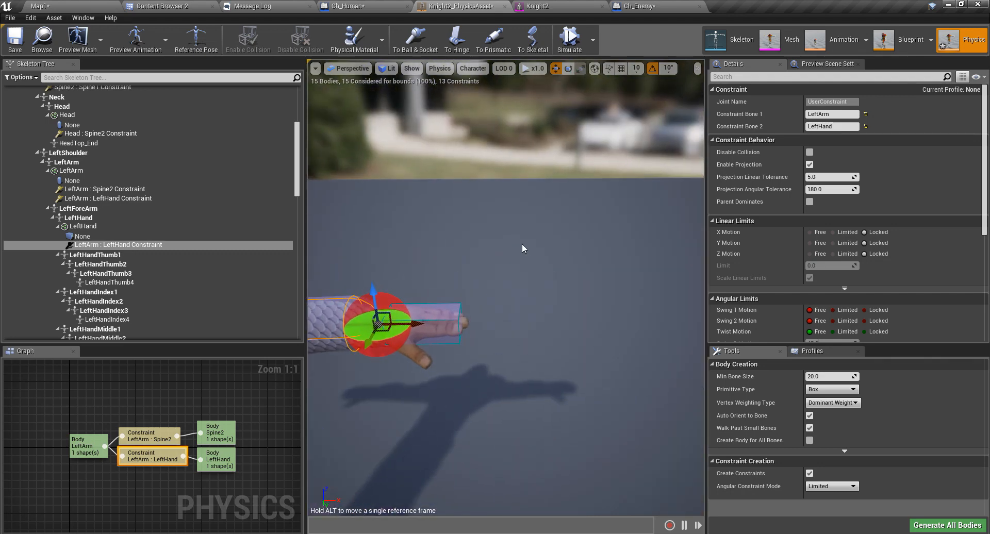
middle_click_drag(523, 246, 479, 310)
right_click_drag(519, 246, 517, 196)
middle_click_drag(516, 238, 495, 222)
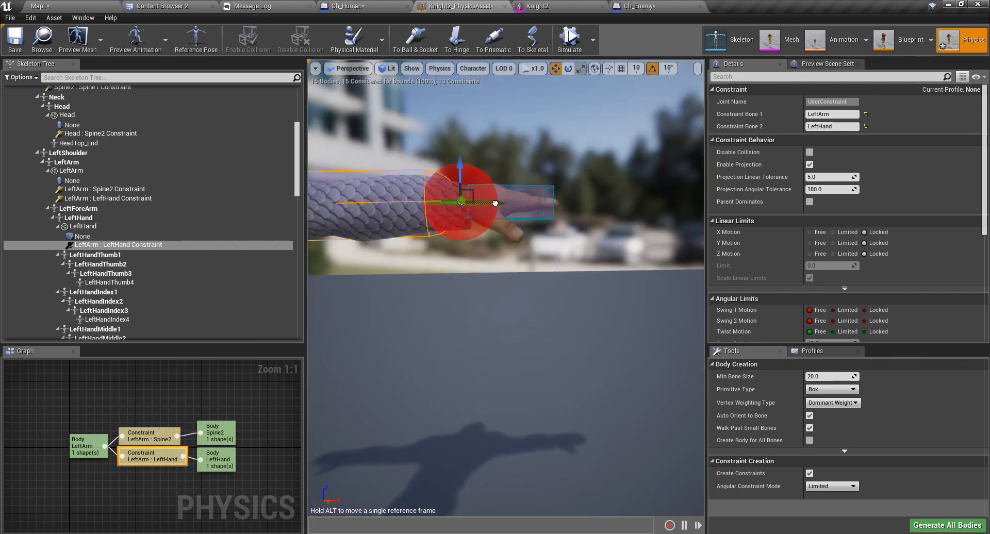
scroll(481, 253, "down", 9)
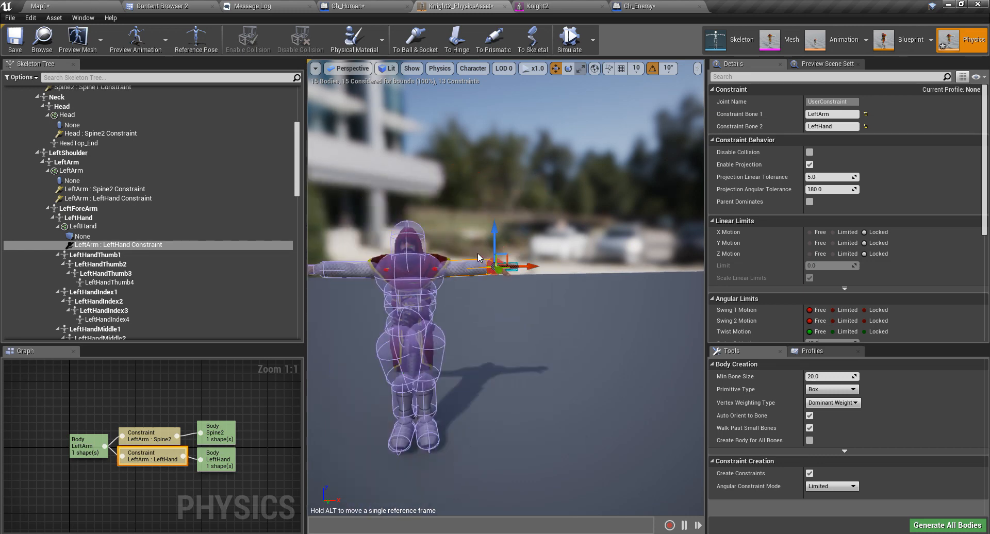
right_click_drag(481, 301, 468, 291)
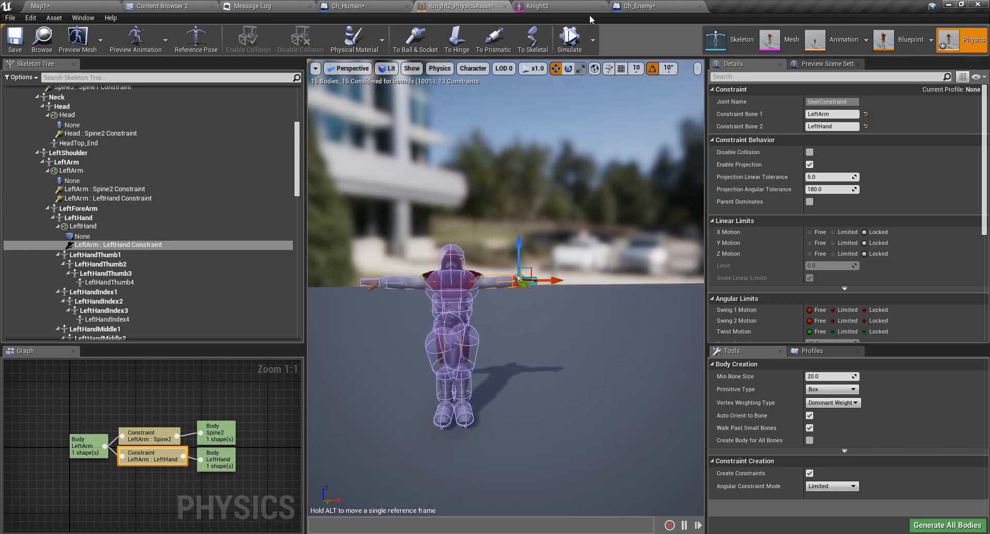
left_click(570, 44)
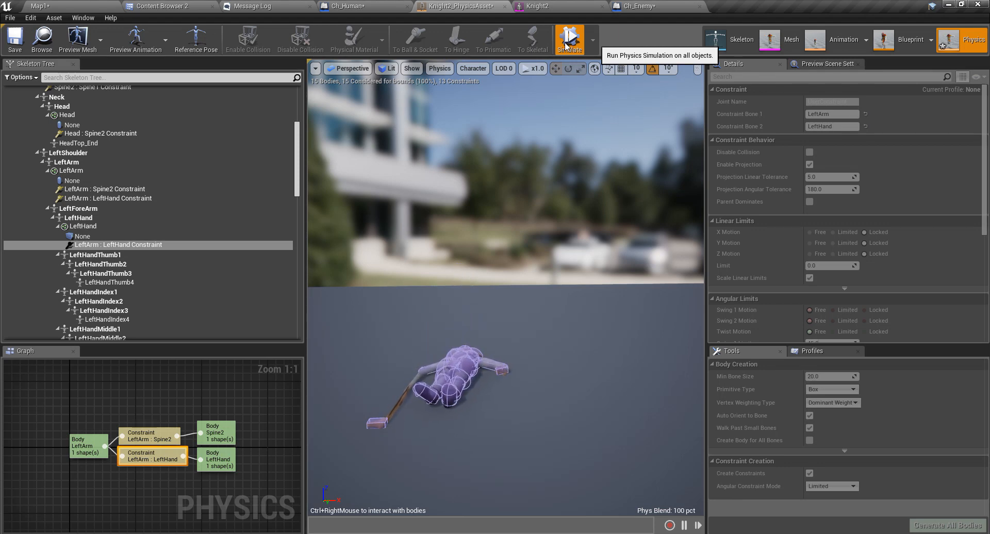
left_click(568, 45)
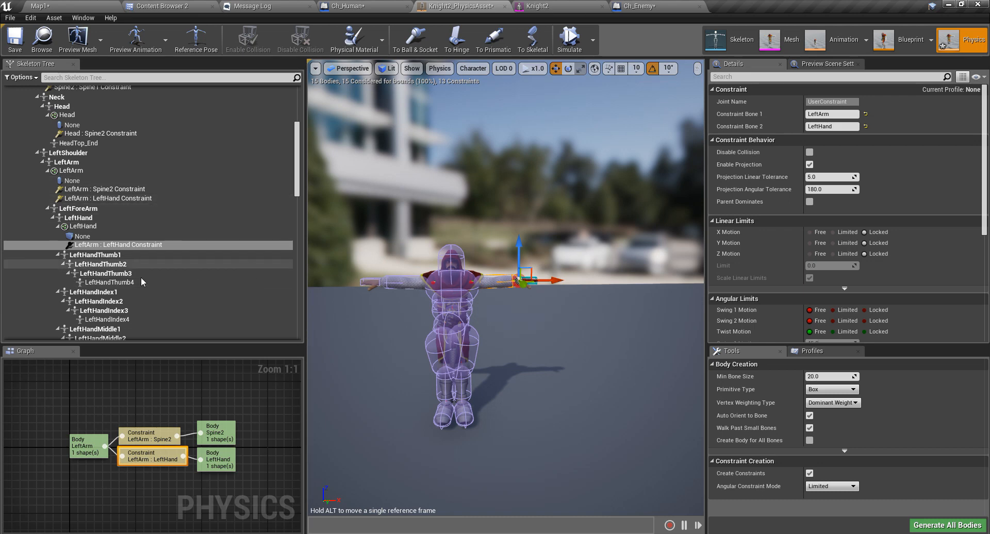
Create a new constraint joining the RightHand body to RightArm.
left_click(369, 283)
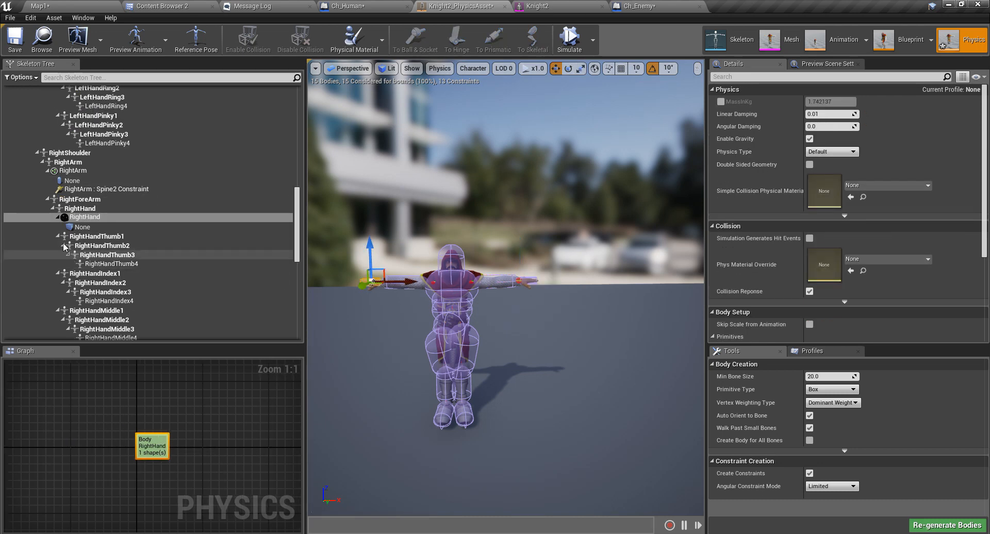
right_click(88, 218)
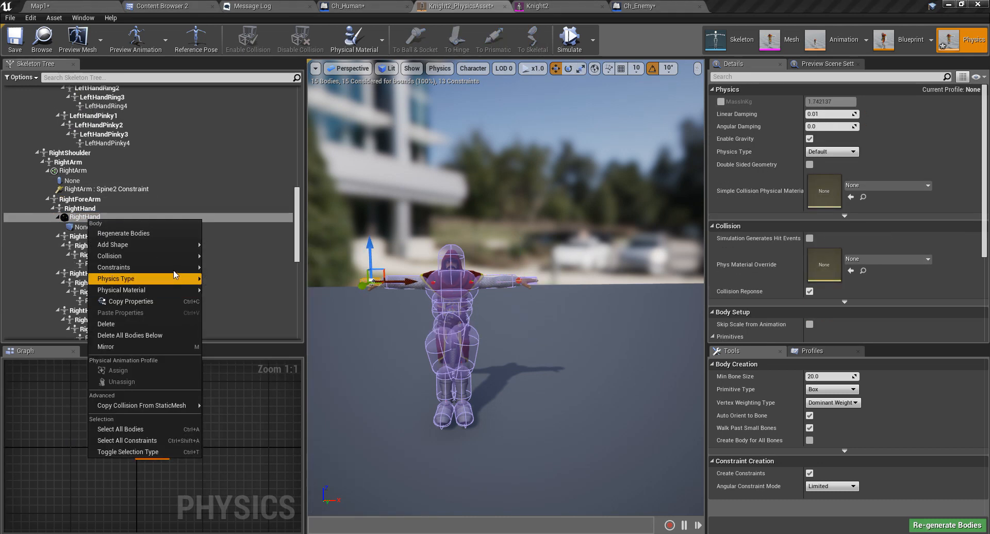
mouse_move(174, 269)
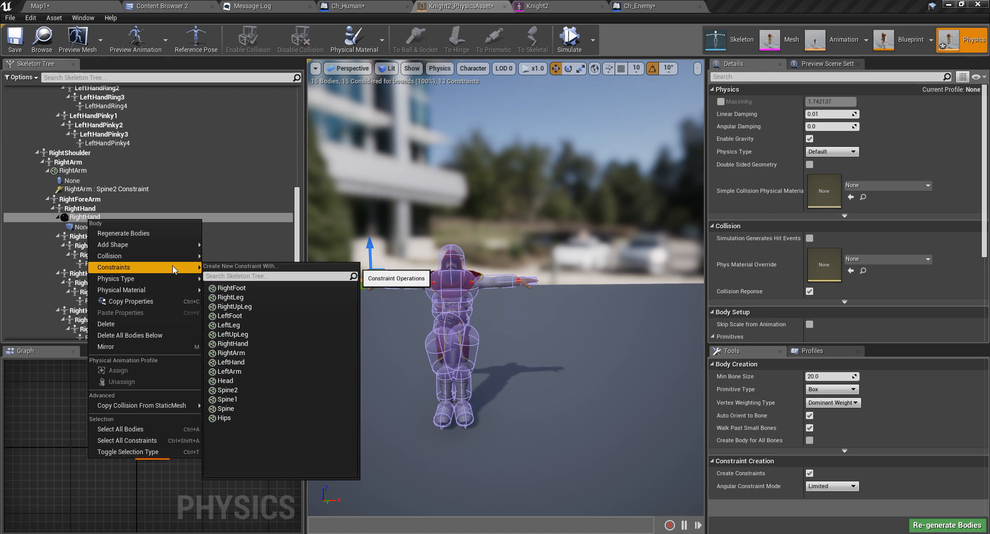
left_click(252, 345)
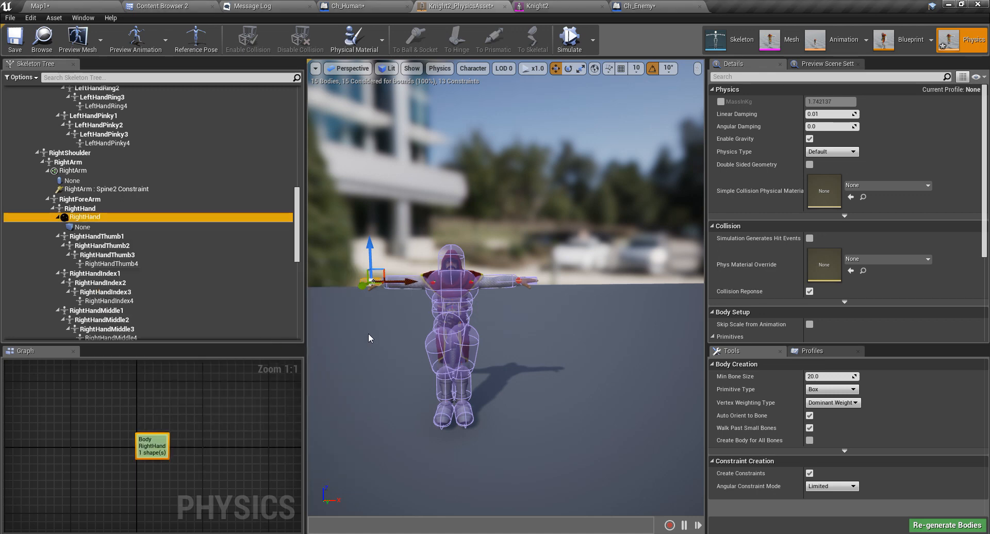
right_click(83, 218)
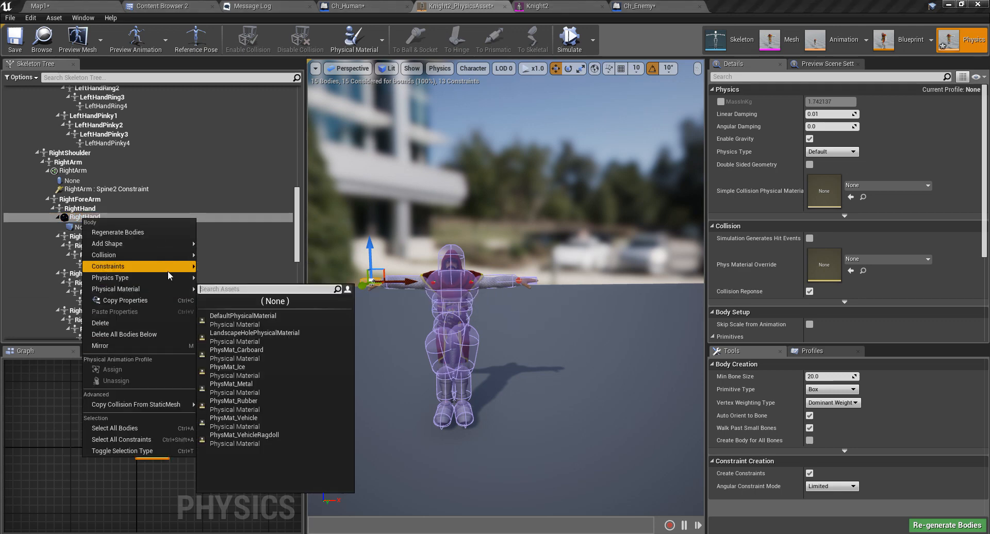
mouse_move(170, 267)
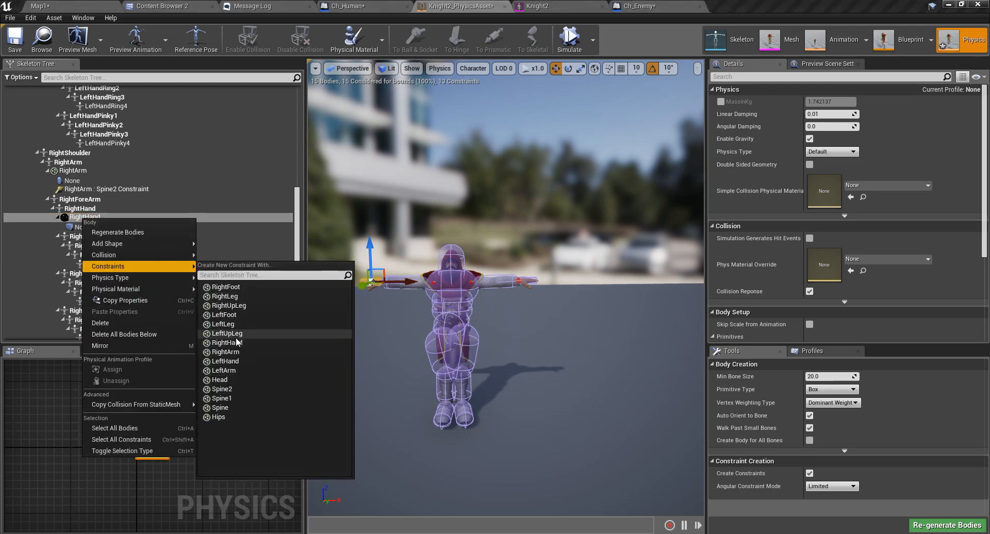
left_click(225, 352)
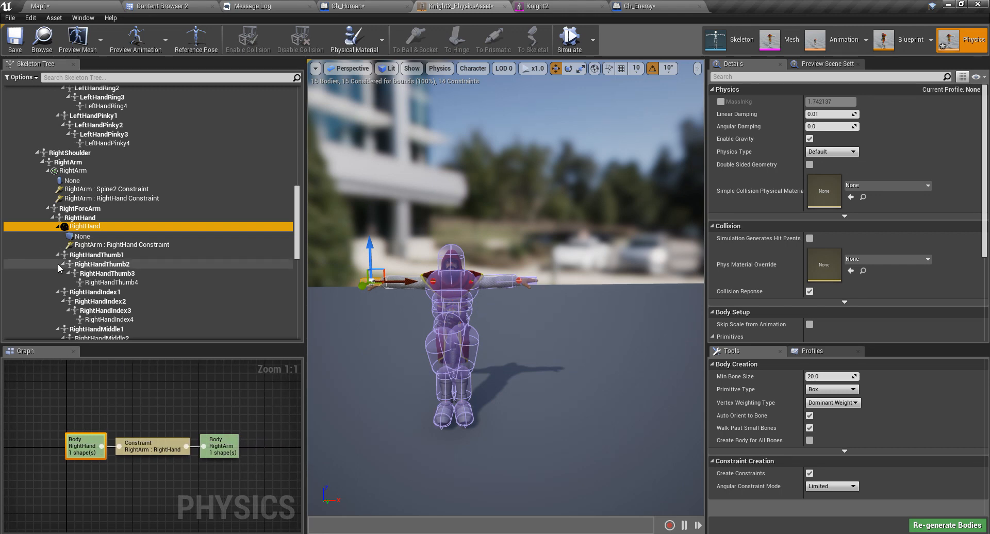
Focus on the new RightArm : RightHand constraint, widen the viewport, and start the simulation.
left_click(140, 246)
key("f")
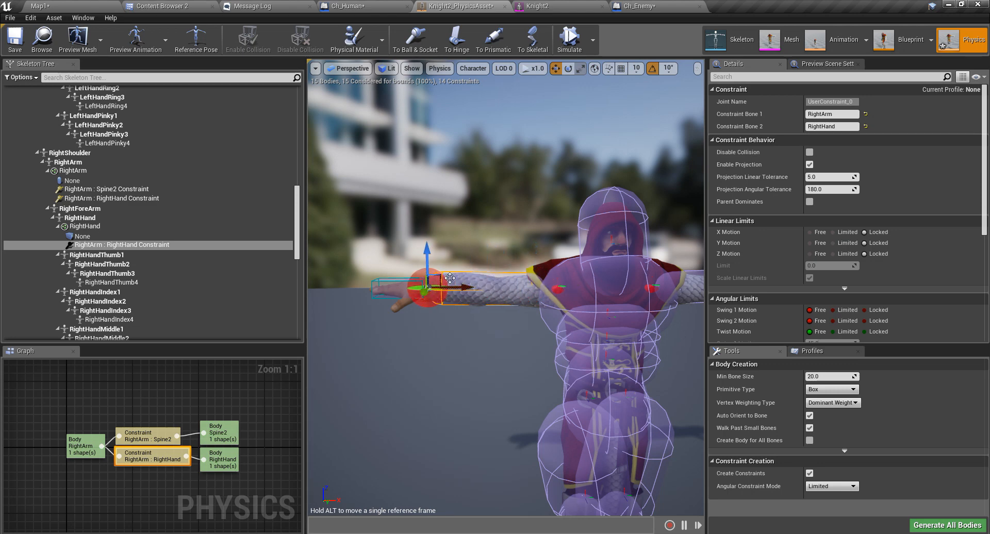
scroll(556, 142, "down", 5)
middle_click_drag(619, 206, 660, 257)
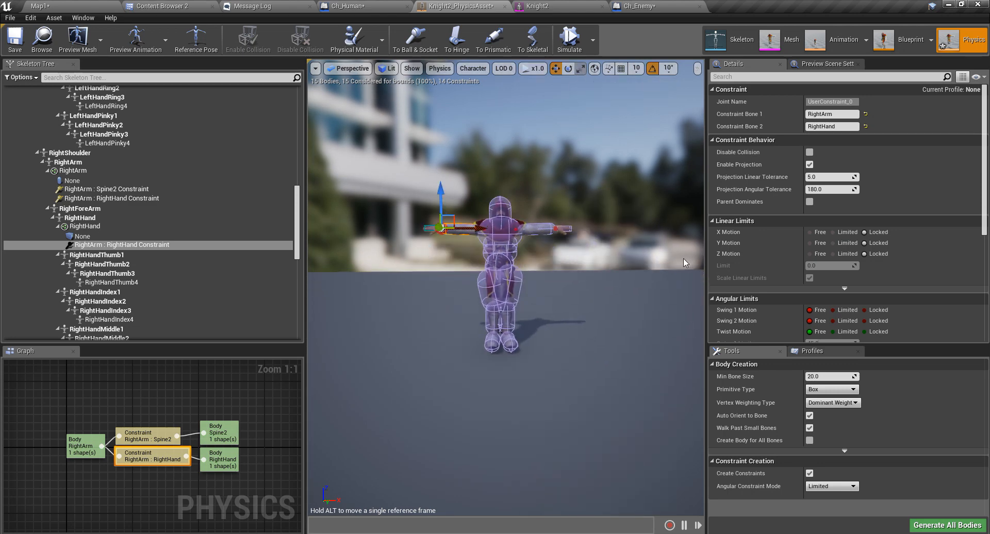
left_click_drag(707, 246, 888, 222)
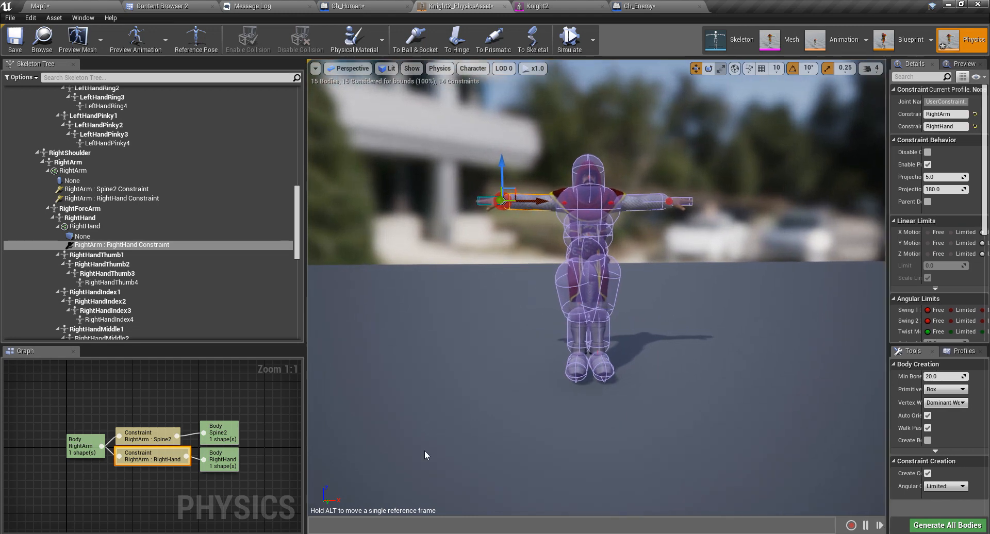
right_click_drag(425, 452, 452, 421)
left_click(571, 40)
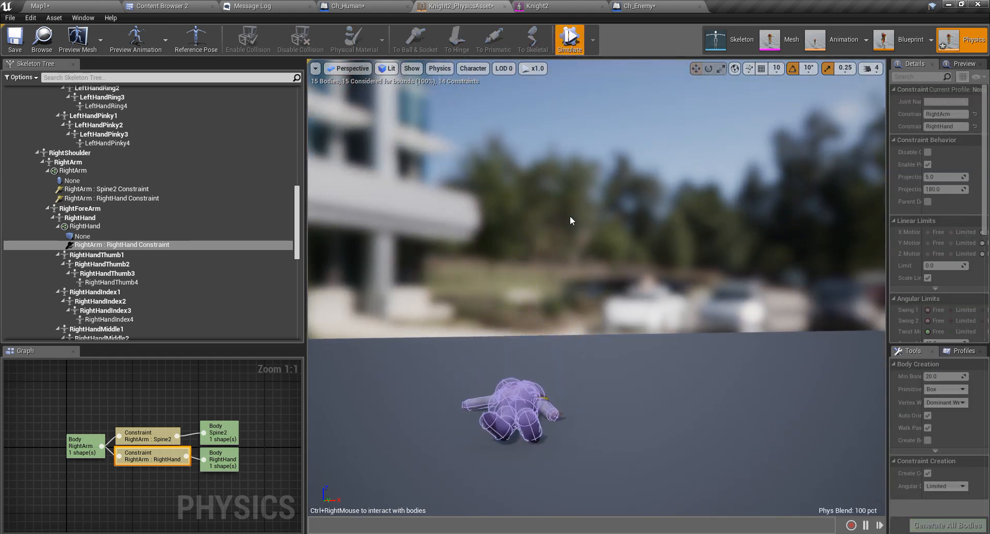
Stop the simulation and select both the RightFoot and LeftFoot bodies.
left_click(571, 40)
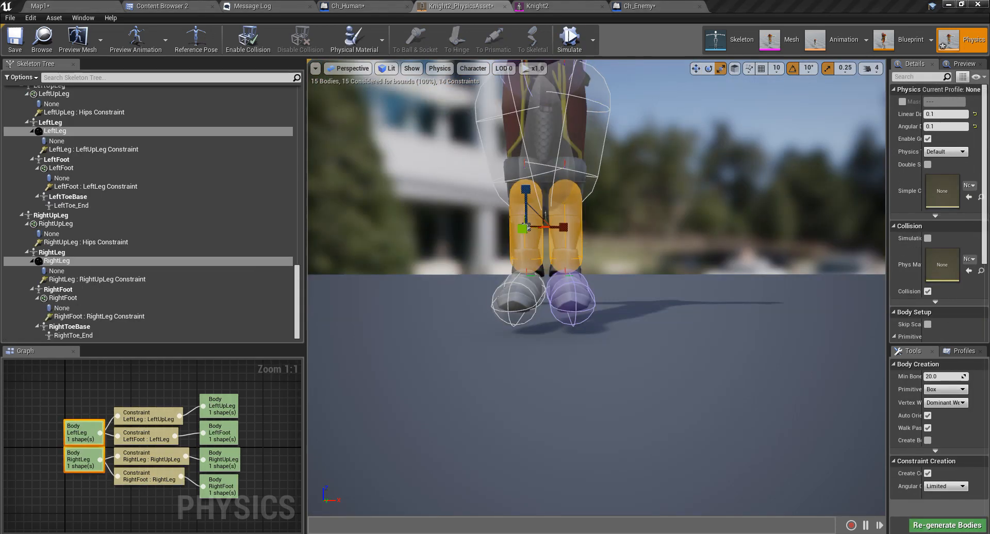
right_click_drag(447, 444, 447, 444)
scroll(444, 430, "up", 3)
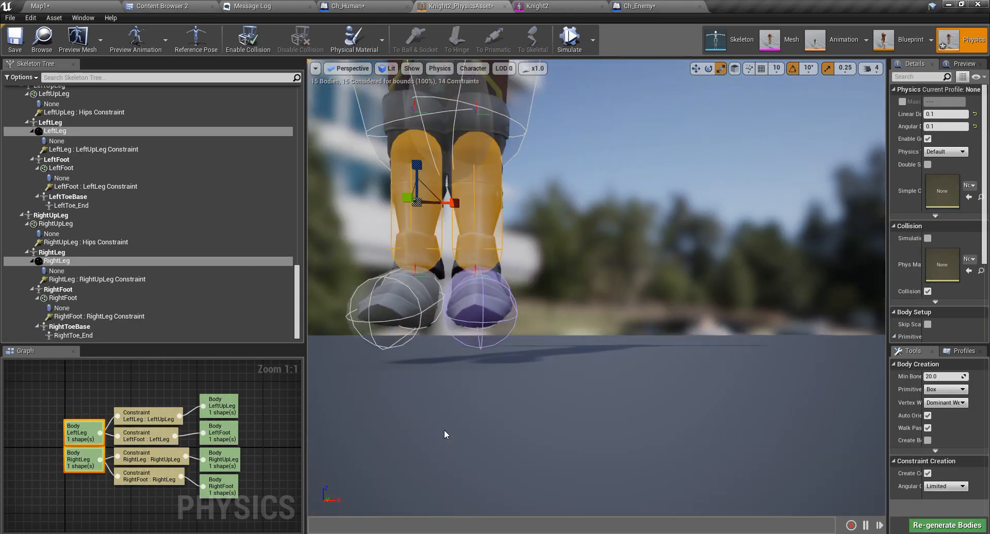
middle_click_drag(444, 429, 423, 428)
left_click(454, 314)
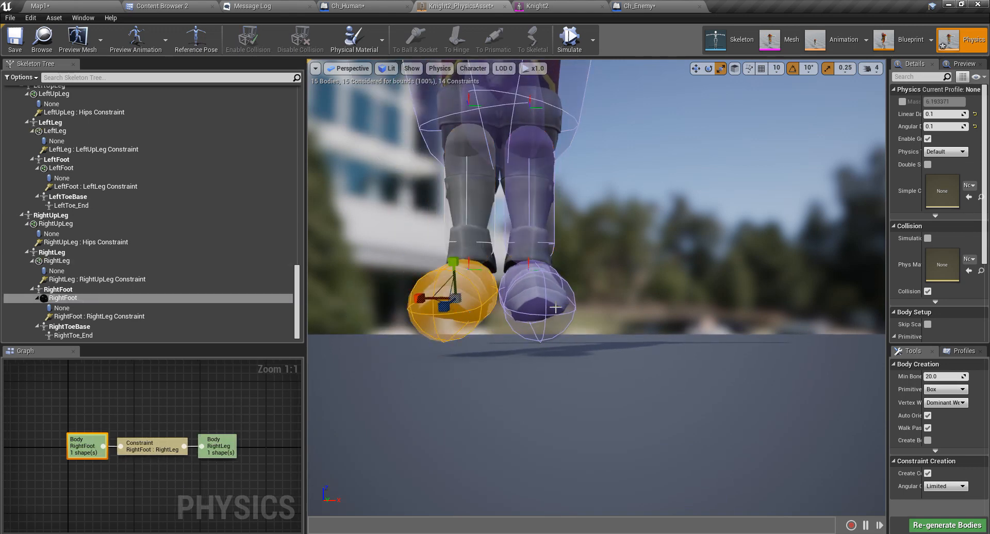
left_click(531, 299, "ctrl")
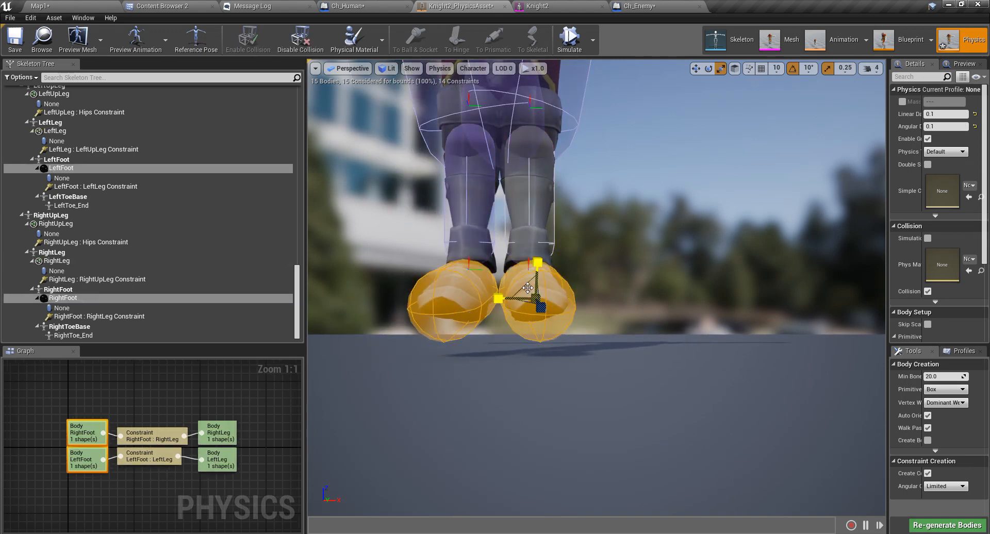
Rotate both foot collision bodies by -20 degrees.
key("d")
right_click_drag(594, 311, 423, 332)
key("w")
left_click_drag(622, 308, 632, 304)
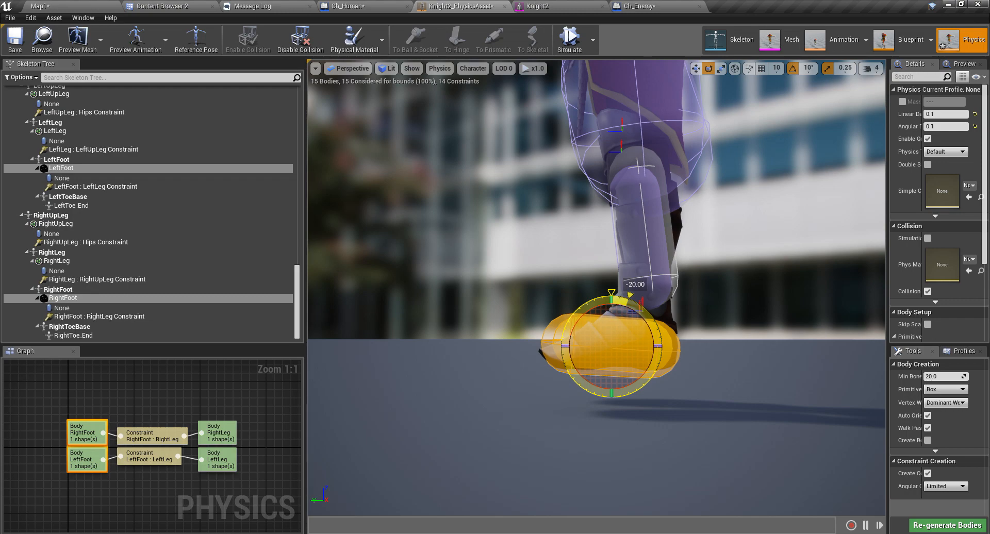
key("a")
right_click_drag(616, 326, 835, 338)
key("w")
key("e")
Select the LeftUpLeg and RightUpLeg bodies and scale them down to fit the thighs.
key("s")
key("q")
key("a")
key("w")
key("w")
key("q")
key("s")
right_click_drag(597, 358, 597, 341)
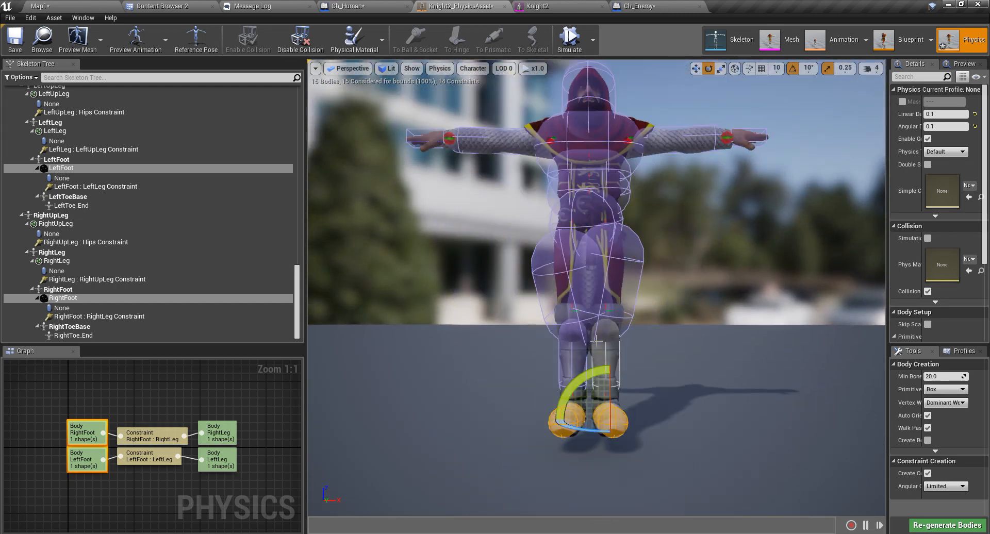
left_click(610, 257)
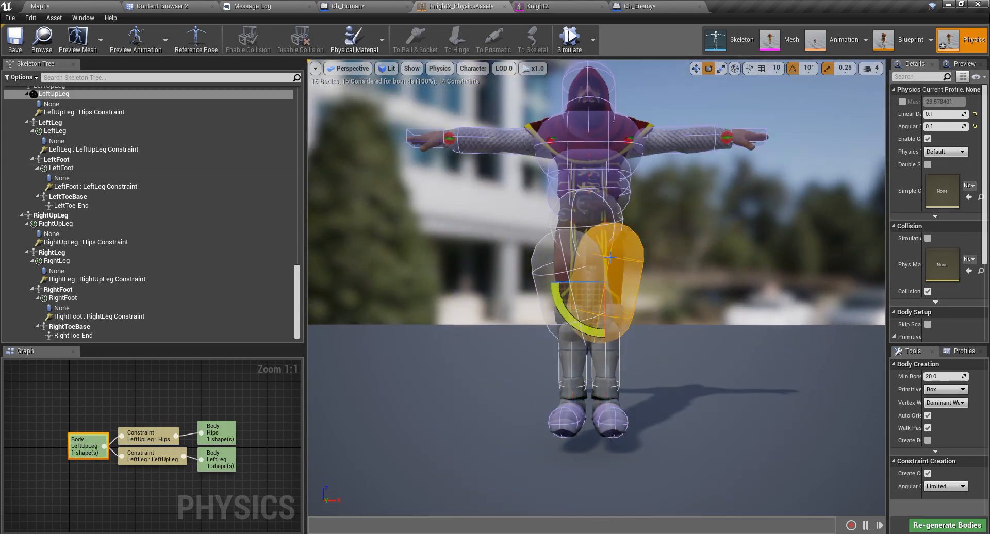
left_click(540, 274, "ctrl")
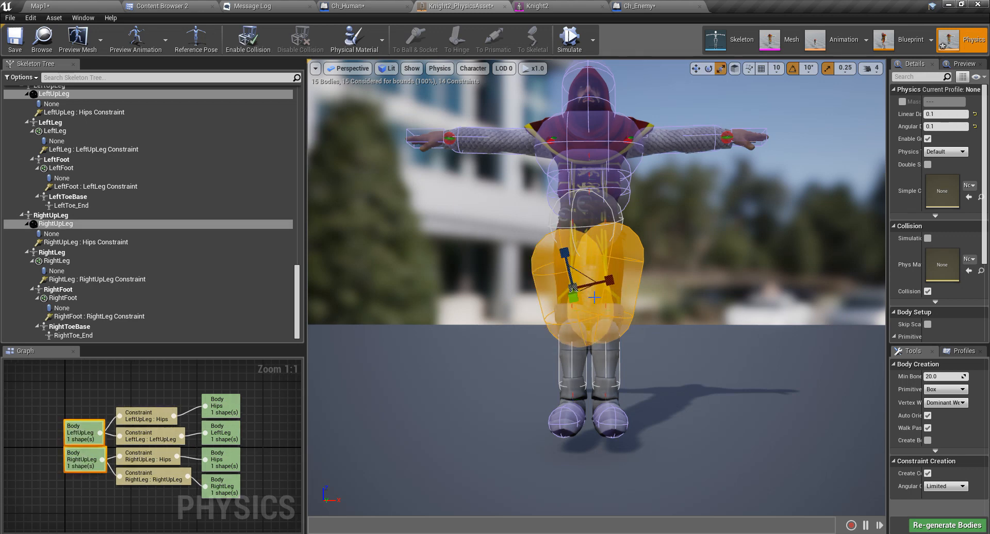
scroll(596, 297, "up", 3)
mouse_move(598, 297)
right_mouse_down()
mouse_move(602, 273)
mouse_move(592, 310)
right_mouse_up()
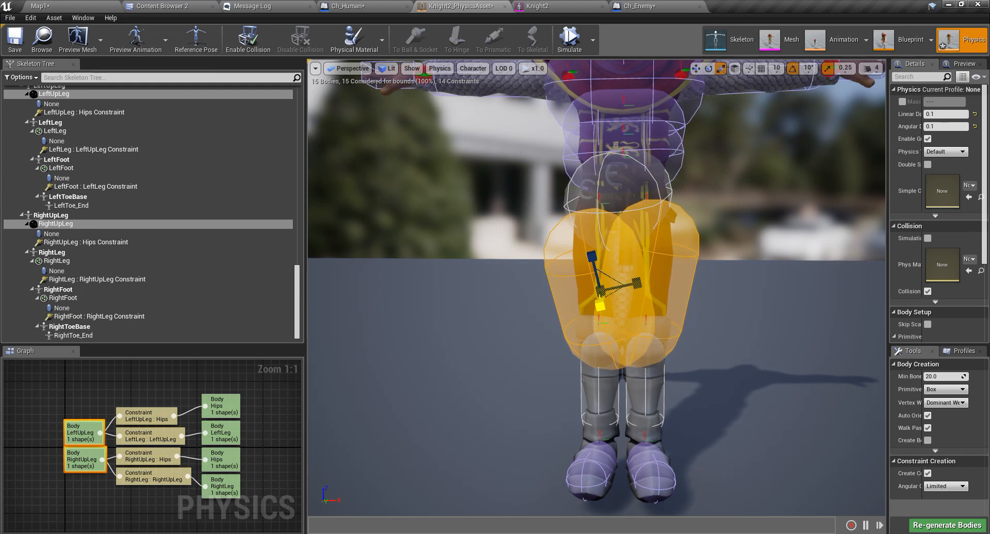
left_click_drag(600, 305, 593, 317)
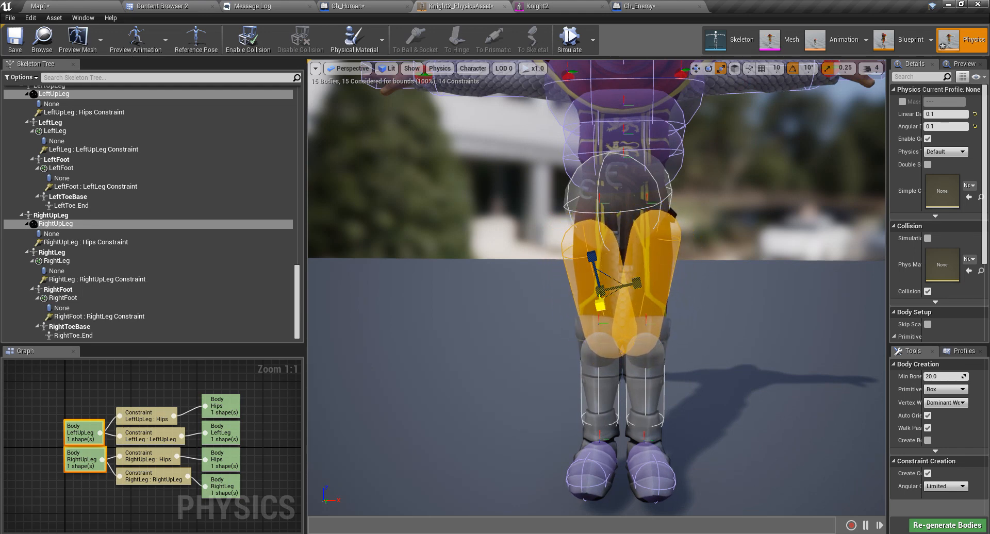
Zoom in on the upper legs and rotate the LeftUpLeg capsule upright.
middle_click_drag(678, 350, 694, 383)
scroll(662, 327, "up", 4)
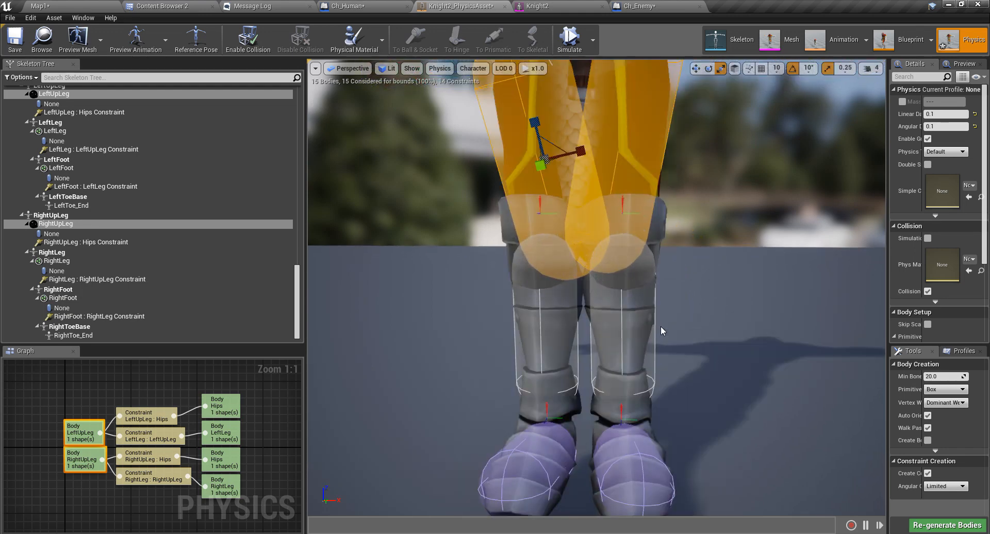
right_click_drag(661, 326, 671, 274)
left_click(613, 353)
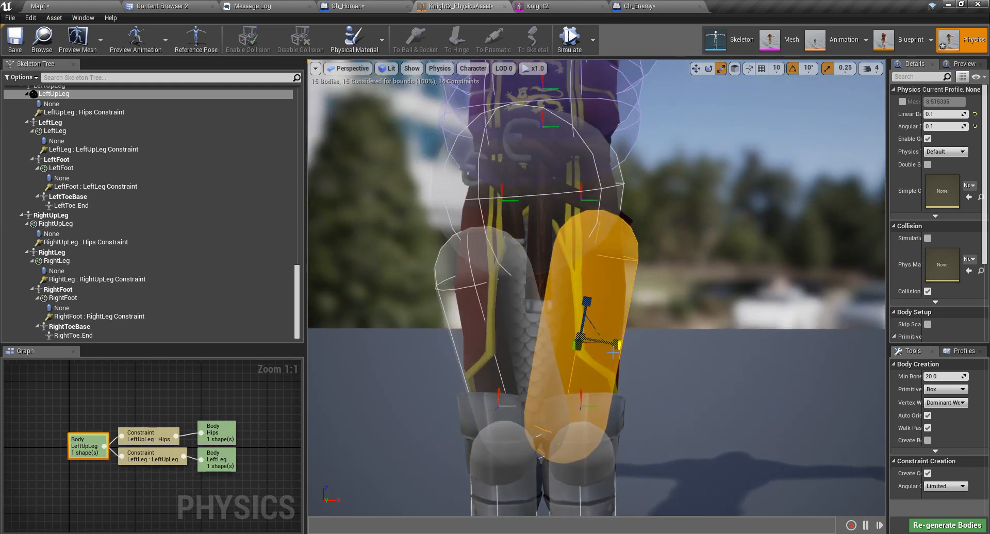
mouse_move(614, 316)
left_mouse_down()
mouse_move(589, 289)
mouse_move(602, 303)
left_mouse_up()
Rotate the RightUpLeg capsule to near vertical and raise it slightly.
left_click(462, 269)
left_click_drag(532, 314, 556, 358)
right_click_drag(556, 358, 382, 356)
scroll(698, 385, "down", 8)
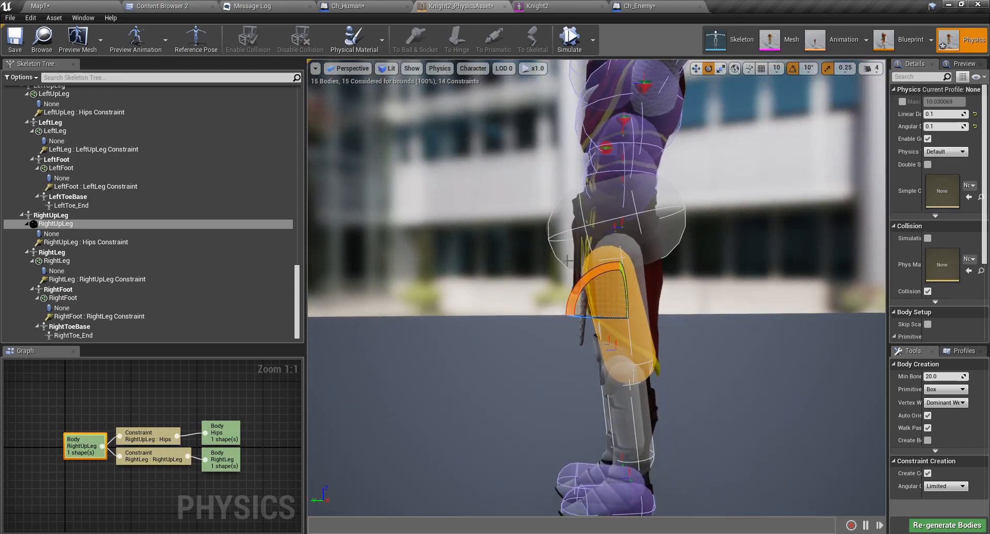
left_click_drag(583, 288, 593, 274)
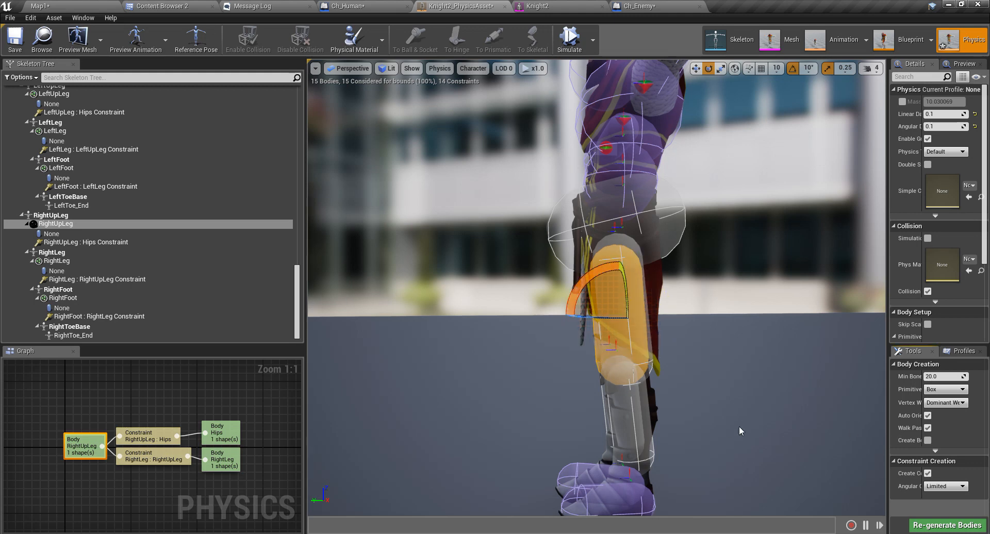
key("a")
right_click_drag(760, 390, 938, 395)
key("w")
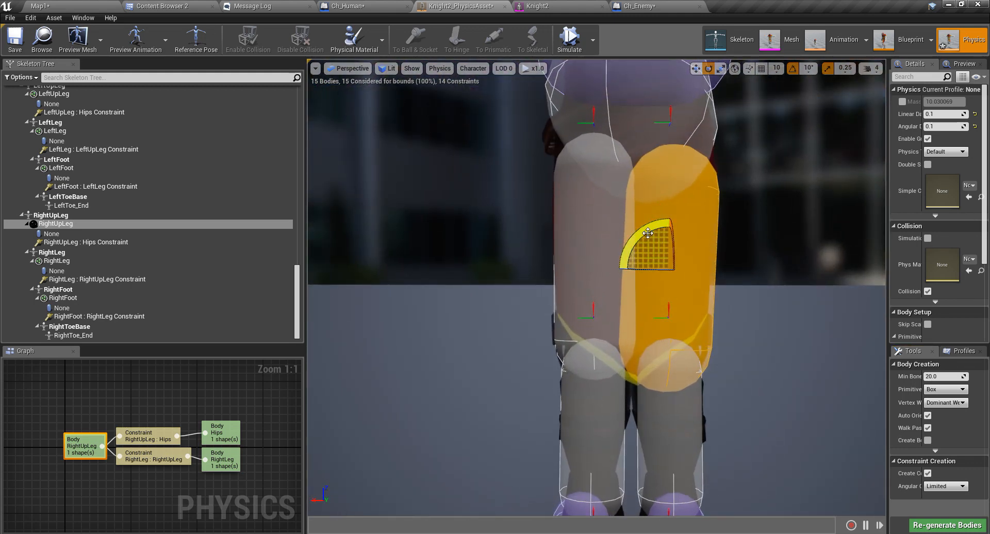
left_click_drag(666, 238, 673, 241)
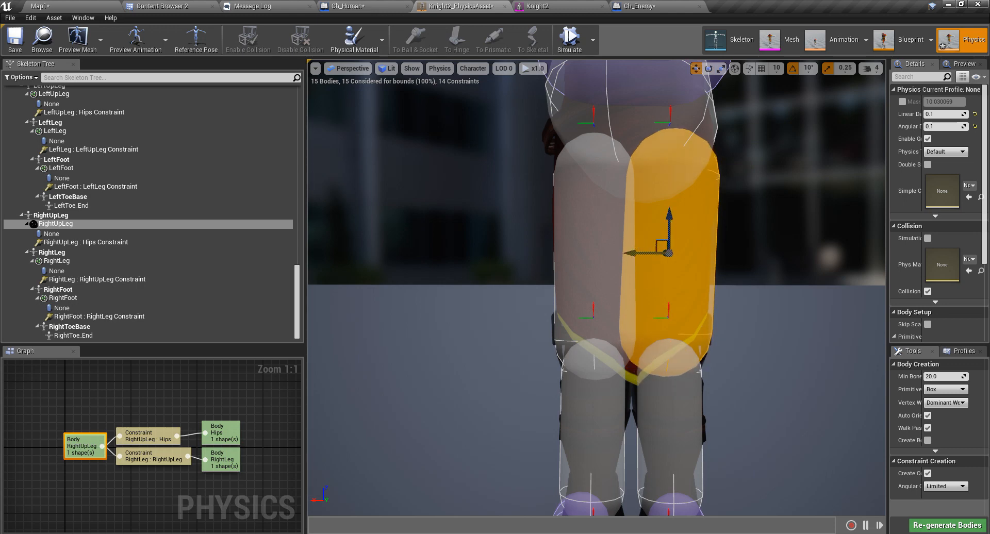
Reselect the left thigh capsule and inspect it from the front and side.
left_click(583, 237)
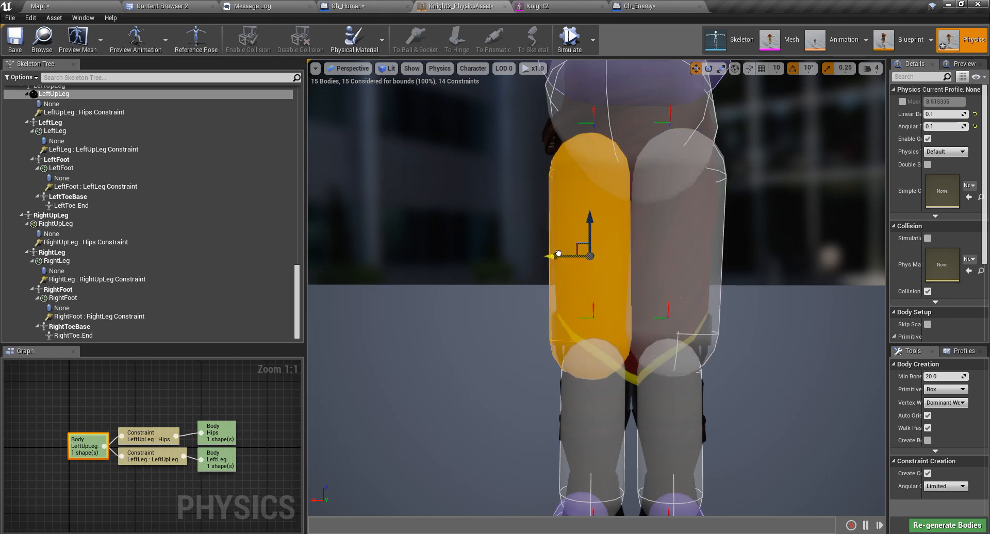
key("a")
right_click_drag(603, 271, 149, 281)
key("w")
key("a")
key("d")
key("d")
key("w")
key("s")
key("s")
key("d")
key("d")
key("w")
key("d")
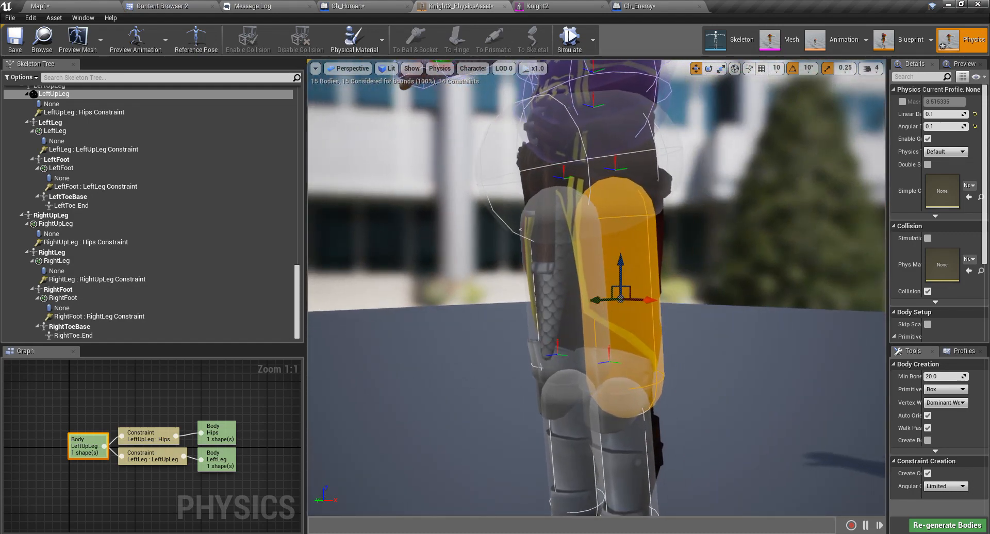
Select the Hips collision body and frame the torso around it.
left_click(581, 135)
key("s")
right_click_drag(581, 135, 639, 211)
key("e")
right_click_drag(493, 181, 515, 192)
Rotate the Hips body about 80° on one axis and tilt it on a second axis.
key("w")
key("s")
key("a")
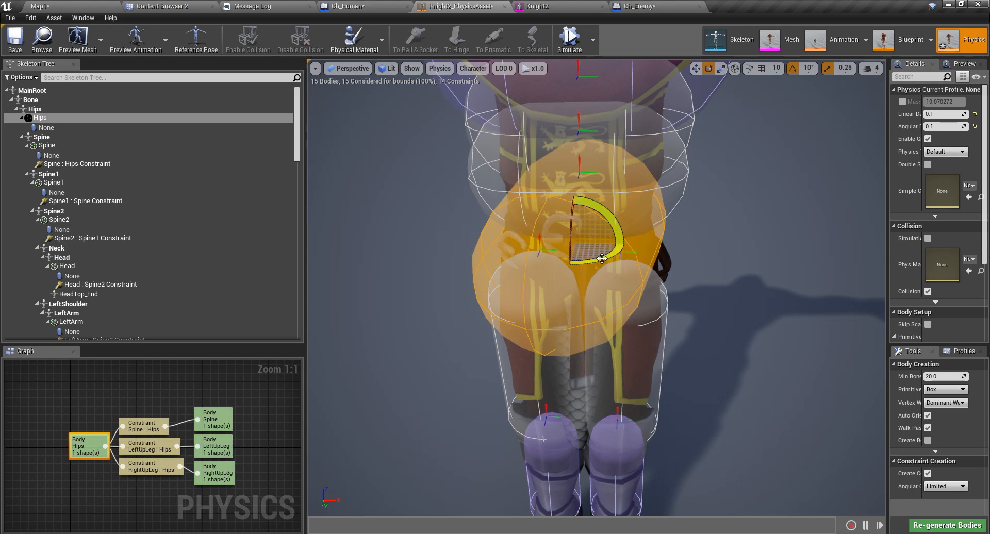
left_click_drag(602, 259, 593, 265)
key("s")
right_click_drag(661, 292, 665, 244)
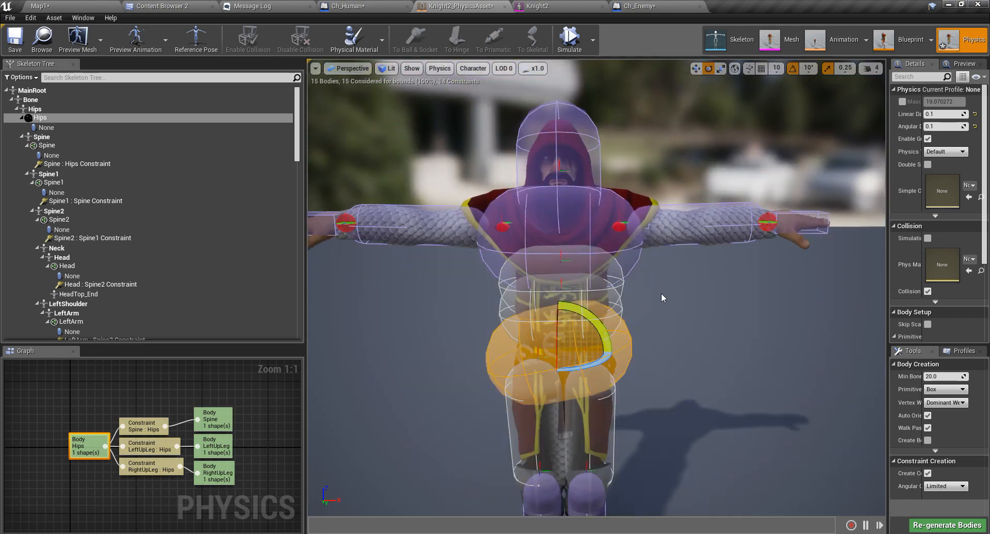
left_click_drag(603, 328, 604, 329)
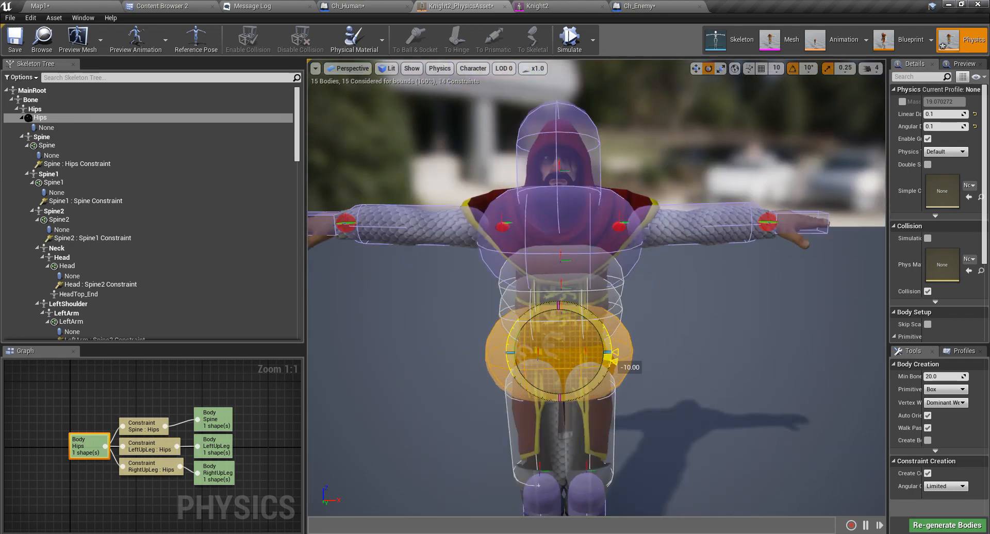
key("q")
right_click_drag(590, 317, 488, 297)
Fly around the knight to check how the Hips body sits across the pelvis.
key("d")
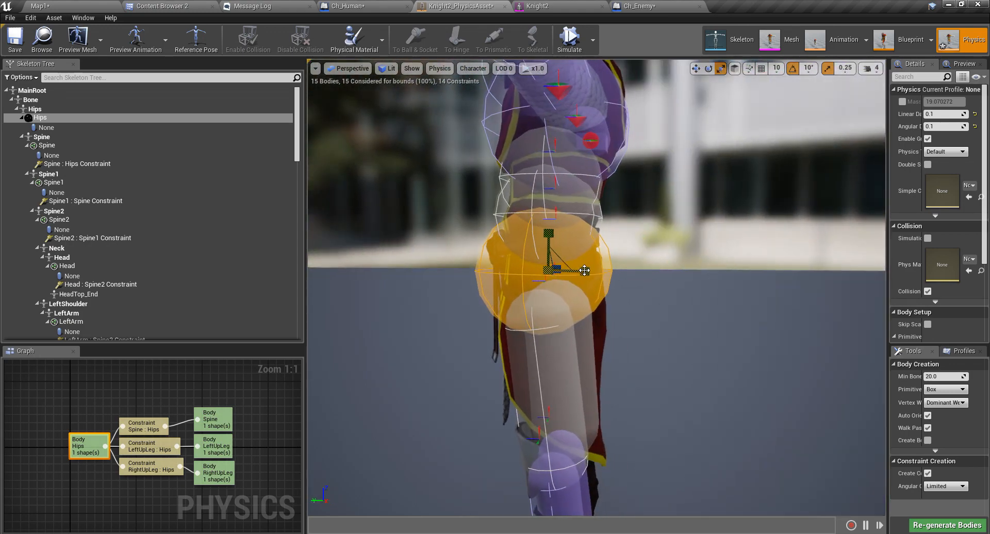
key("a")
right_click_drag(583, 274, 683, 273)
key("w")
key("s")
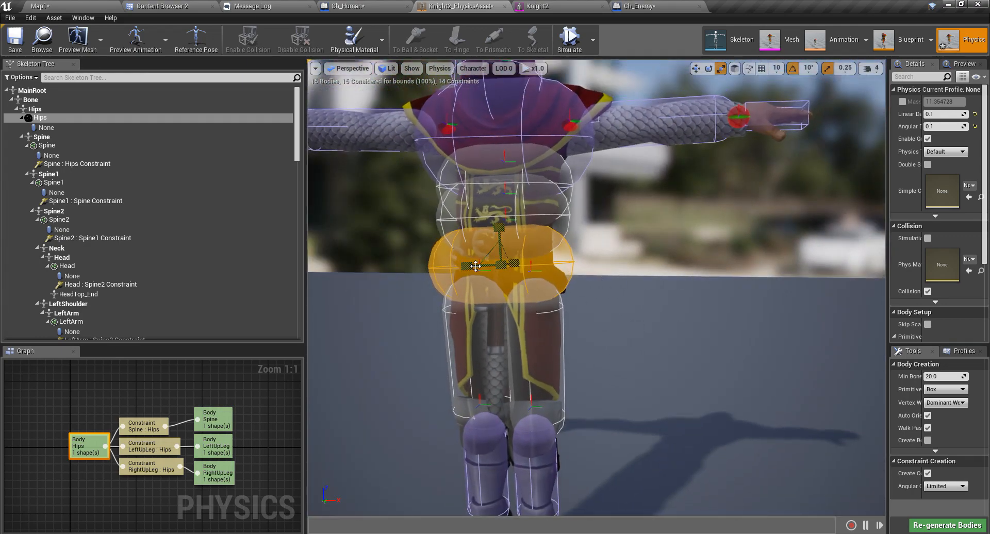
key("d")
right_click_drag(498, 260, 394, 257)
key("w")
key("s")
key("d")
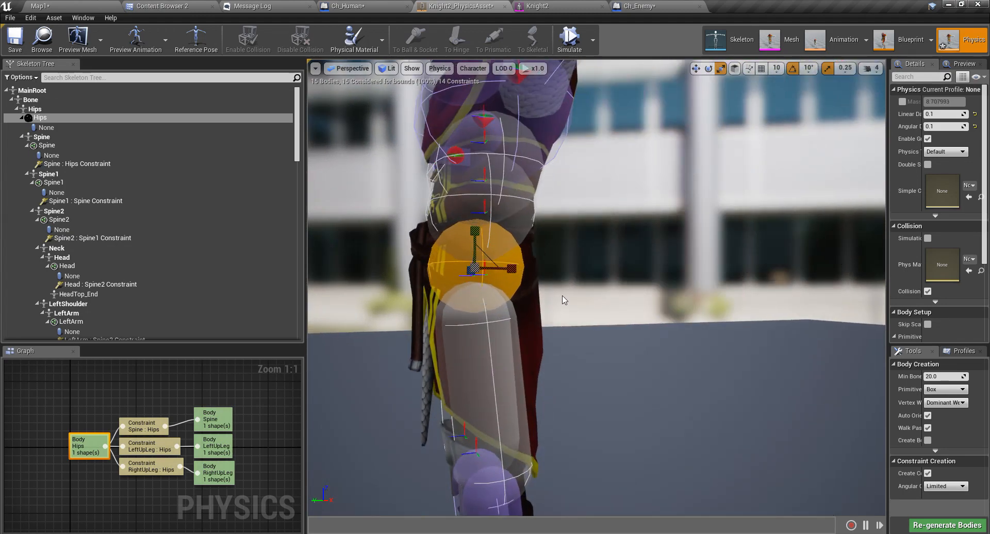
key("a")
key("s")
right_click_drag(548, 292, 693, 308)
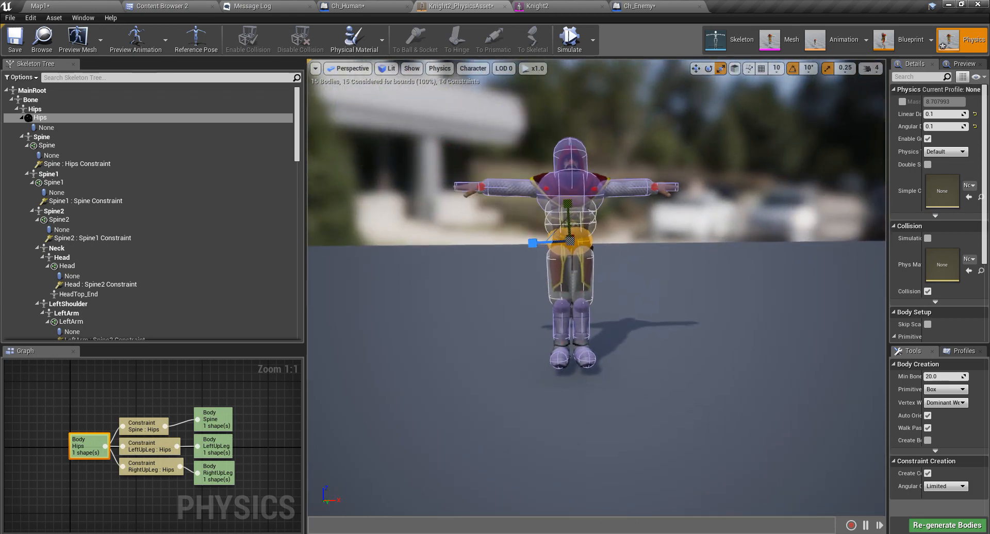
Select both thigh collision bodies and narrow them along X.
scroll(548, 284, "up", 5)
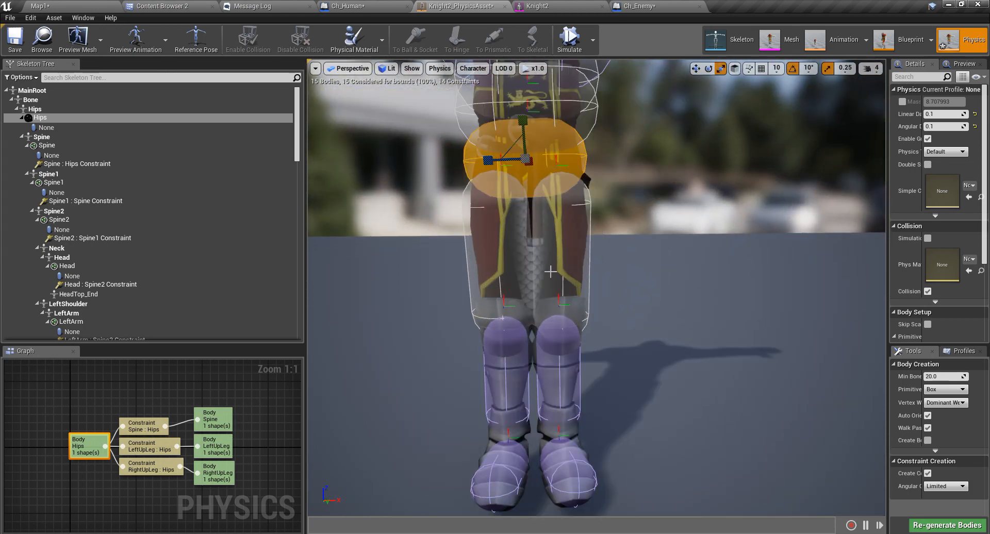
left_click(496, 272)
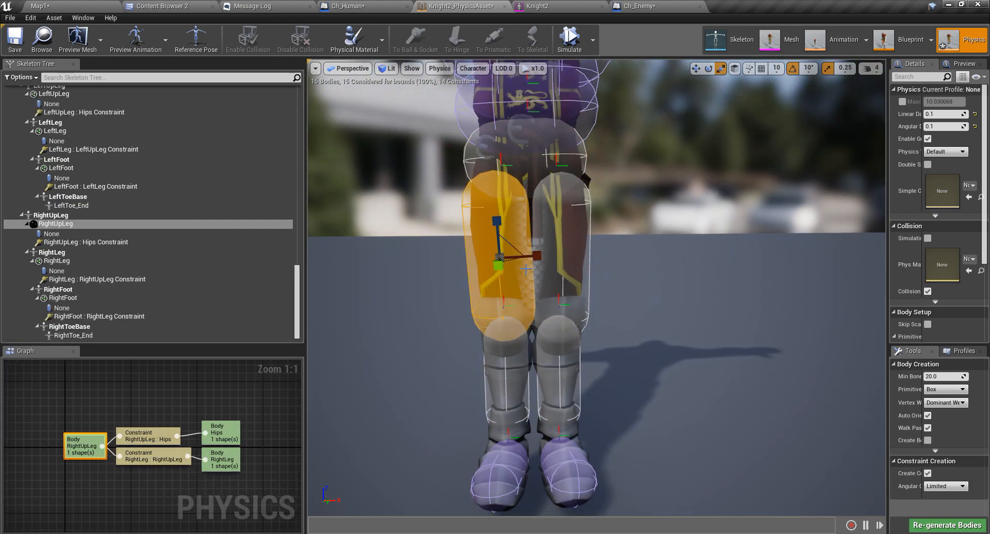
right_click_drag(526, 291, 533, 268)
key("q")
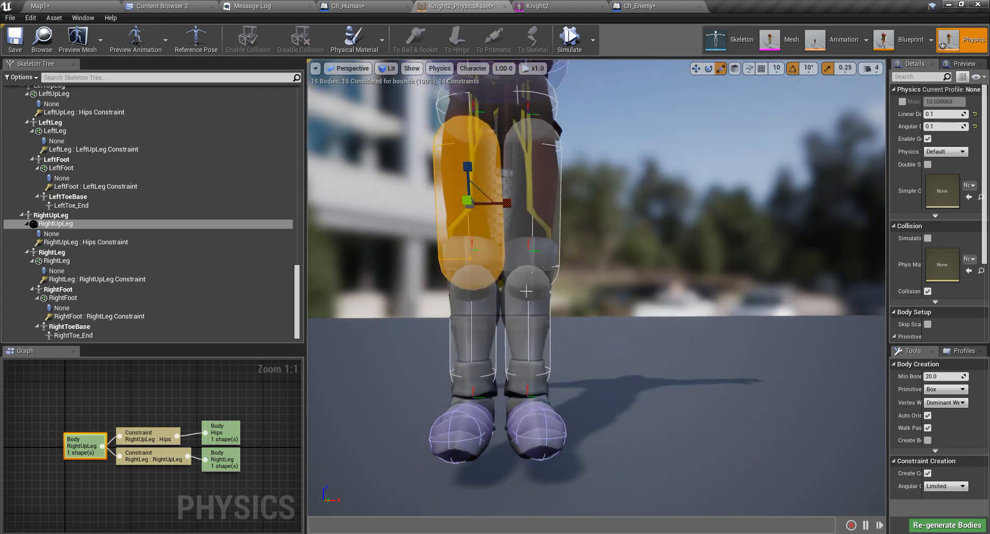
left_click(542, 208, "ctrl")
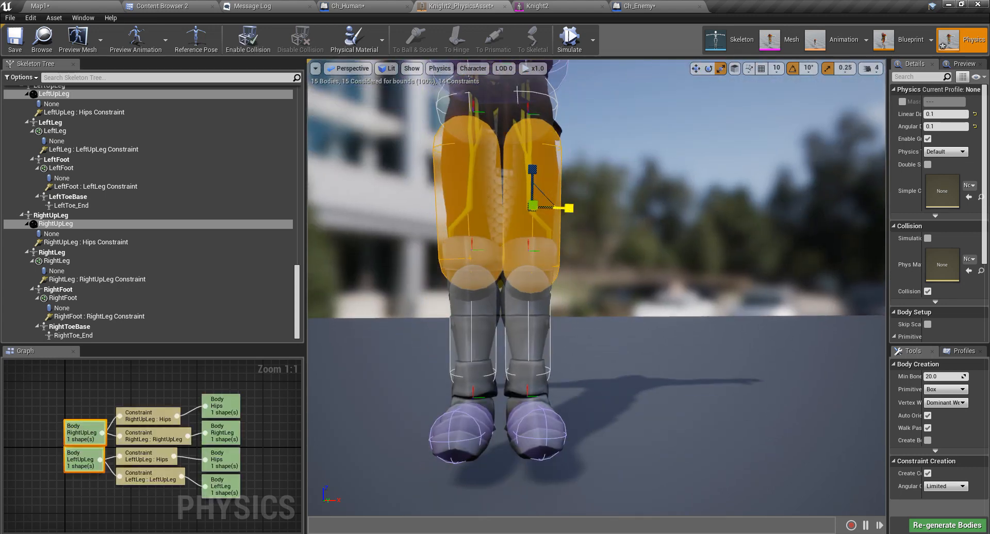
left_click_drag(569, 208, 561, 210)
Run a ragdoll physics simulation, then stop it so the knight stands again.
key("s")
right_click_drag(575, 226, 576, 246)
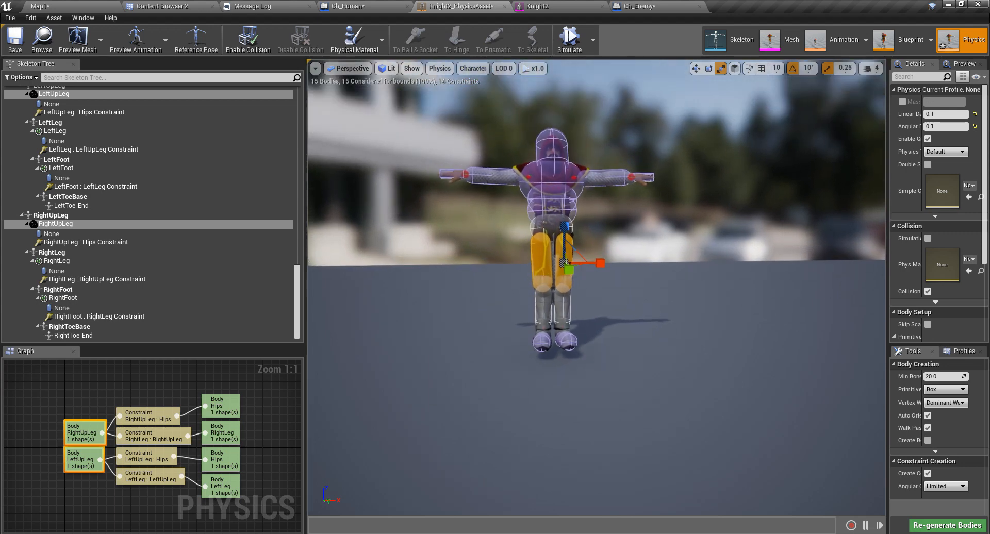
left_click(571, 47)
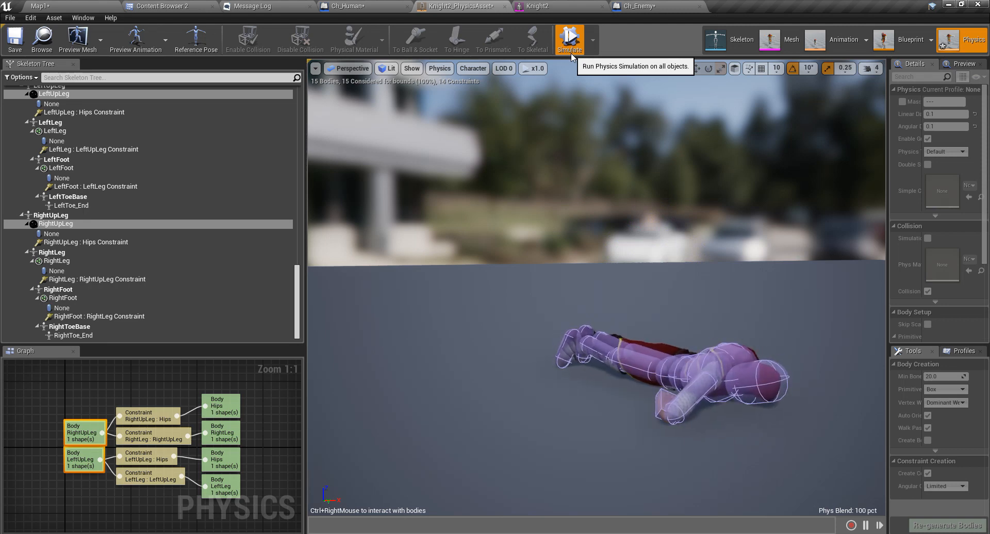
right_click_drag(585, 207, 679, 243)
left_click(569, 39)
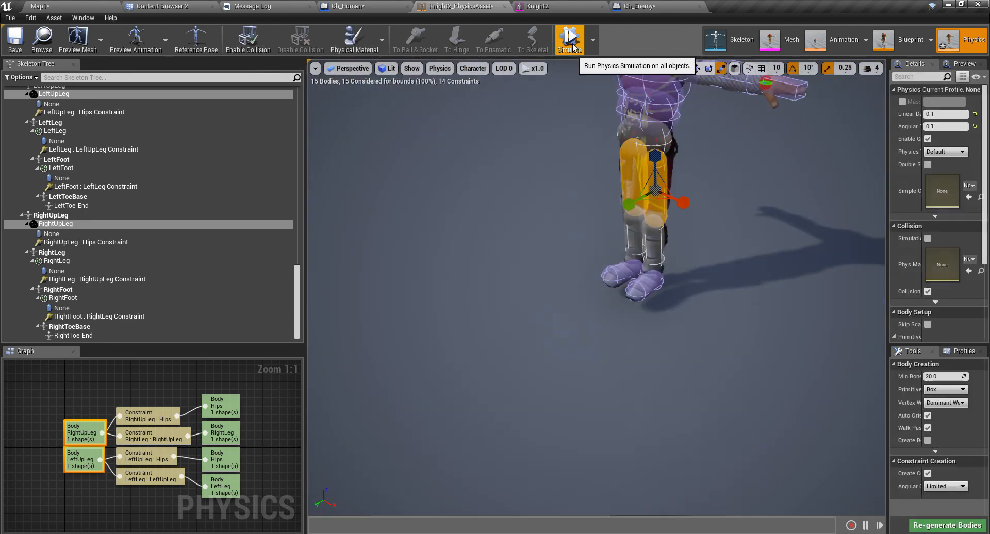
Frame the knight's front and select the Spine1 collision body.
right_click_drag(669, 210, 619, 321)
scroll(669, 210, "up", 2)
scroll(670, 209, "down", 1)
scroll(670, 202, "up", 3)
left_click(661, 229)
mouse_move(496, 327)
right_mouse_down()
mouse_move(598, 314)
mouse_move(619, 322)
mouse_move(583, 310)
mouse_move(644, 314)
mouse_move(563, 312)
mouse_move(497, 327)
right_mouse_up()
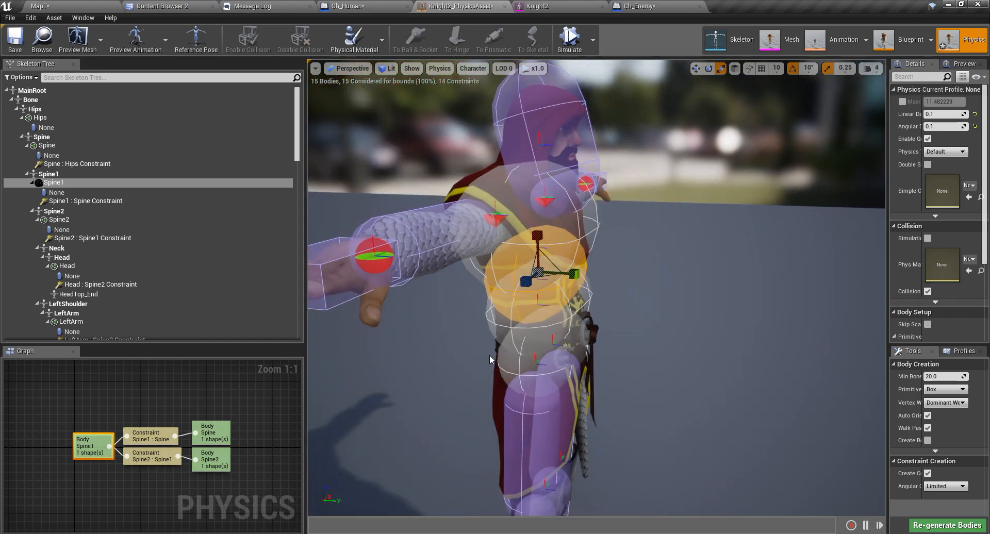
Select the Spine collision body and scale it down to fit the waist.
scroll(489, 355, "up", 3)
middle_click_drag(490, 354, 443, 317)
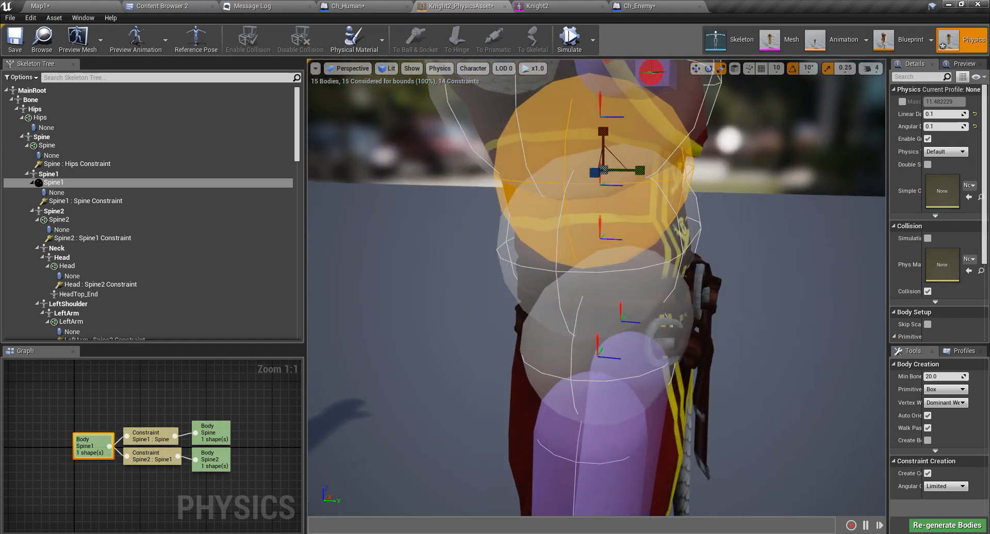
left_click(586, 276)
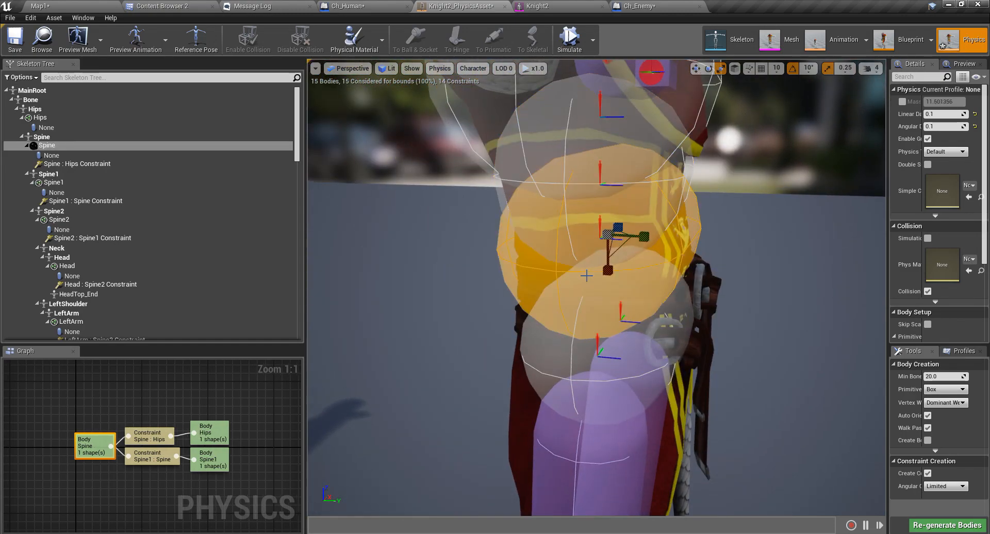
mouse_move(619, 249)
left_mouse_down()
mouse_move(609, 274)
mouse_move(613, 260)
left_mouse_up()
right_click_drag(613, 258, 631, 170)
middle_click_drag(614, 258, 557, 356)
middle_click_drag(705, 268, 754, 383)
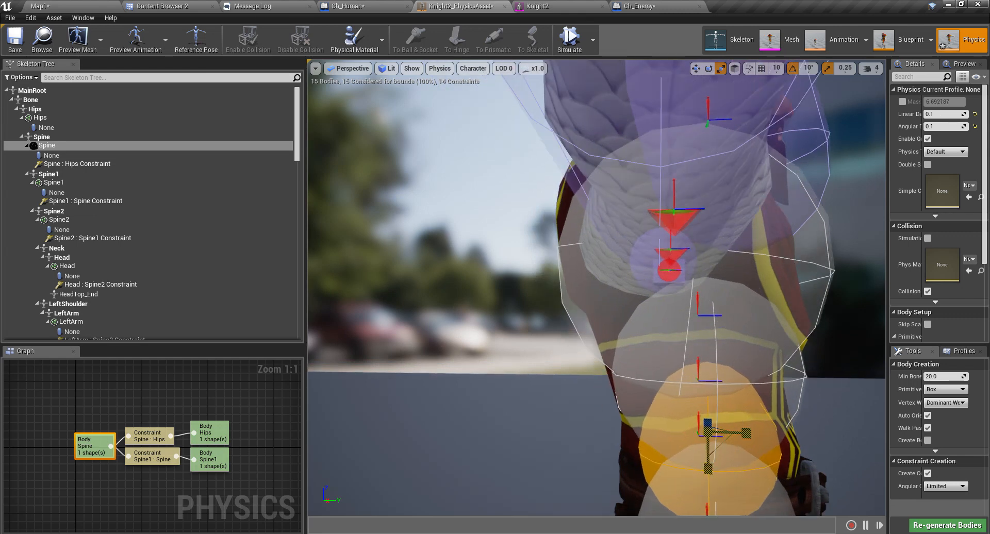
Select the Spine1 body and shrink it to the torso.
left_click(750, 386)
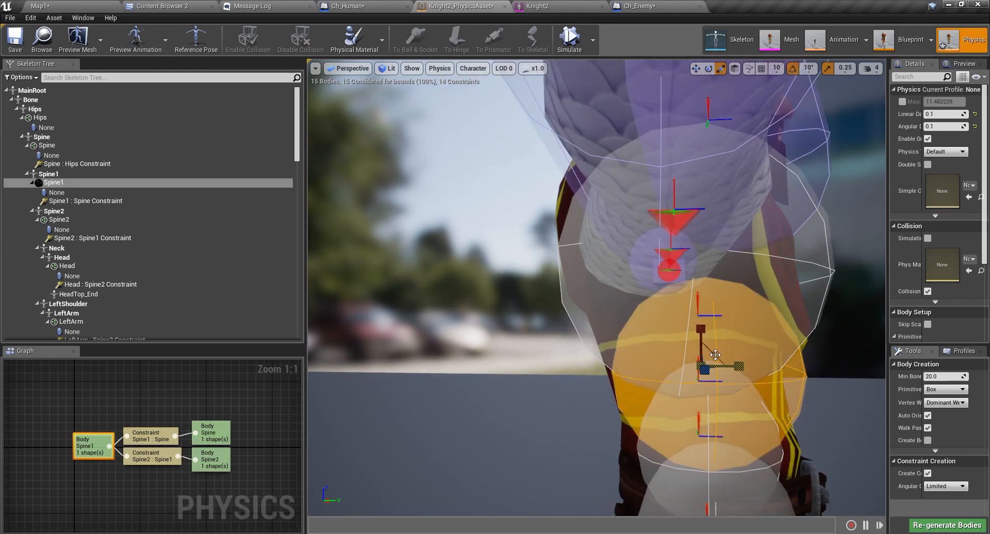
left_click_drag(713, 353, 639, 330)
scroll(713, 354, "down", 5)
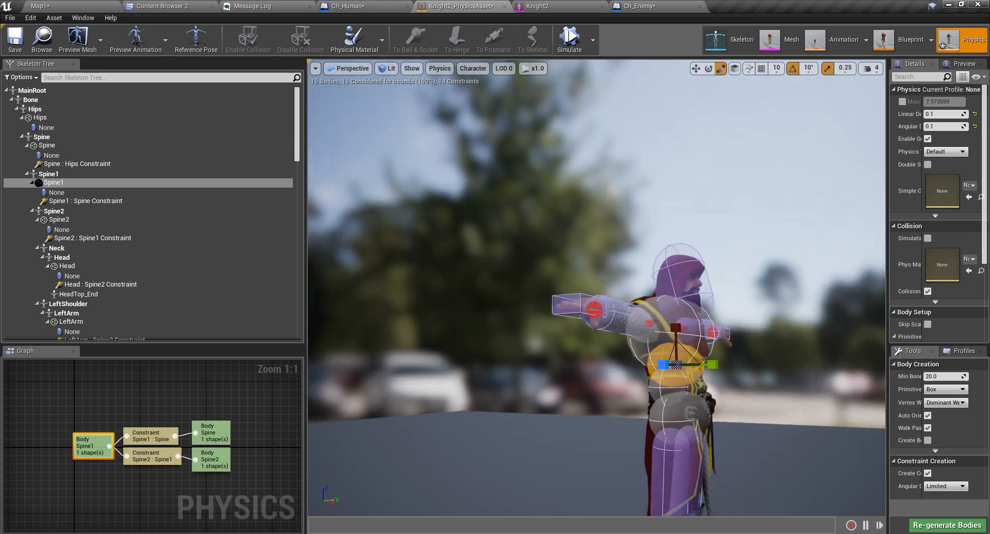
scroll(793, 365, "up", 5)
Check the chest Spine2 body from the side and front, then select the Head body.
left_click(689, 367)
right_click_drag(689, 367, 727, 370)
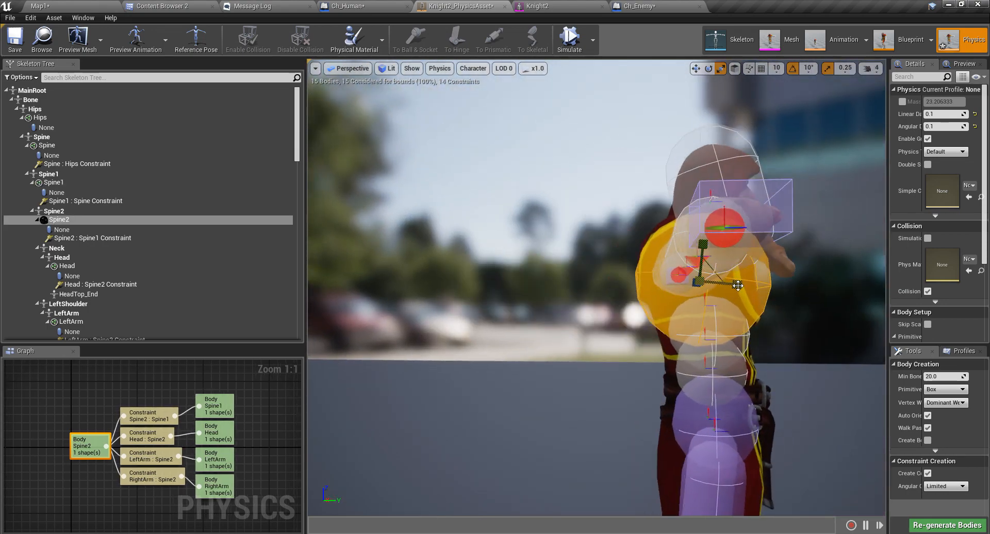
right_click_drag(765, 298, 573, 331)
right_click_drag(773, 330, 773, 261)
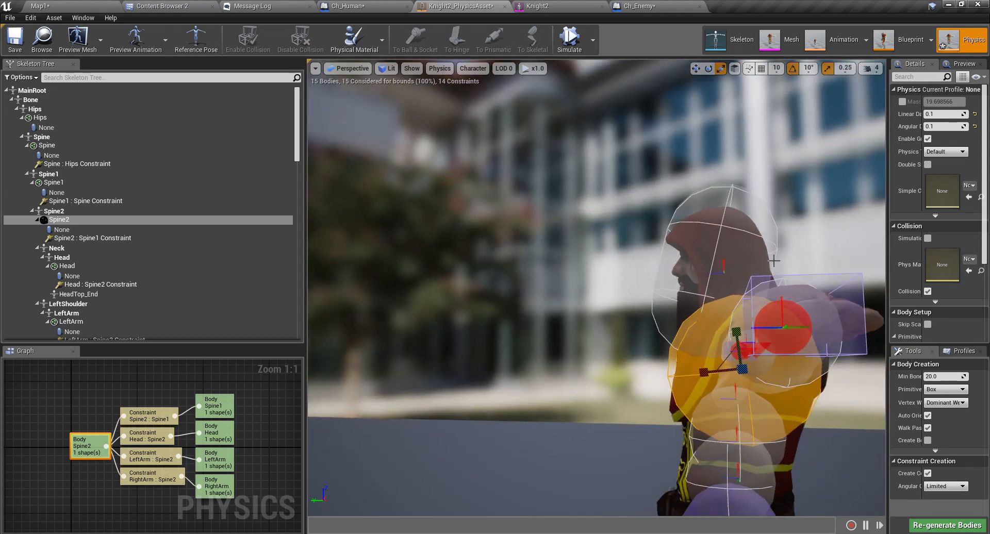
left_click(716, 262)
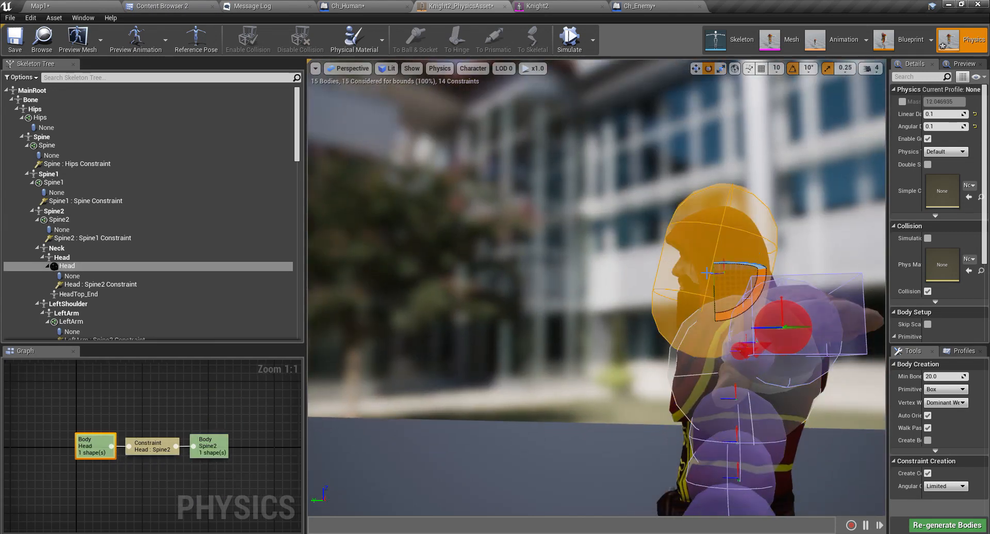
Rotate the Head body 20 degrees and nudge it upward.
mouse_move(731, 308)
left_mouse_down()
mouse_move(719, 325)
mouse_move(727, 312)
left_mouse_up()
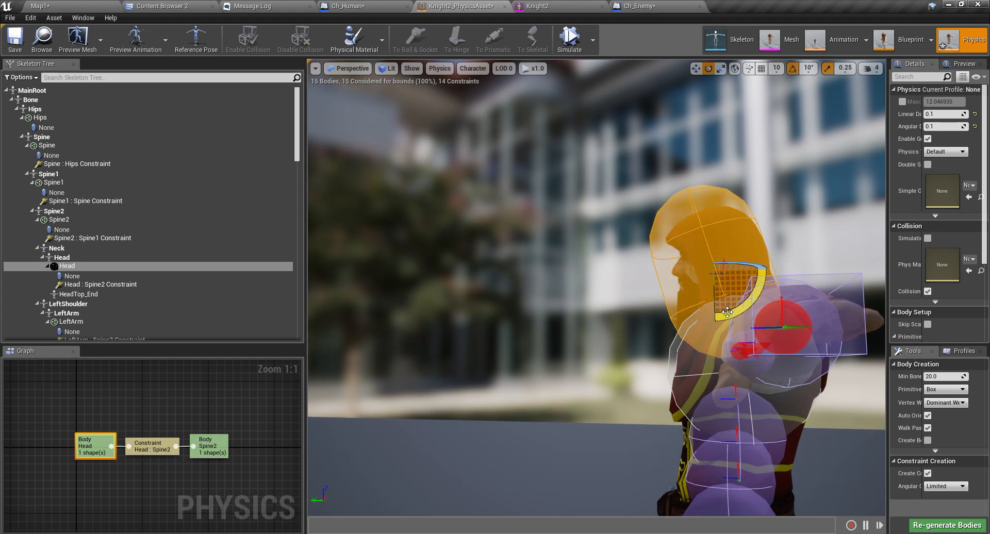
key("r")
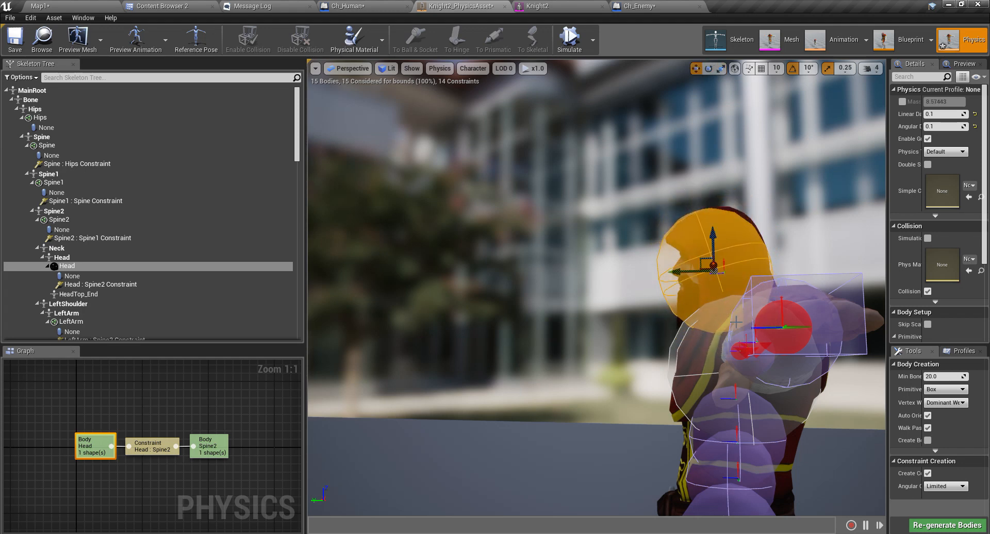
left_click_drag(713, 260, 712, 239)
right_click_drag(712, 241, 858, 232)
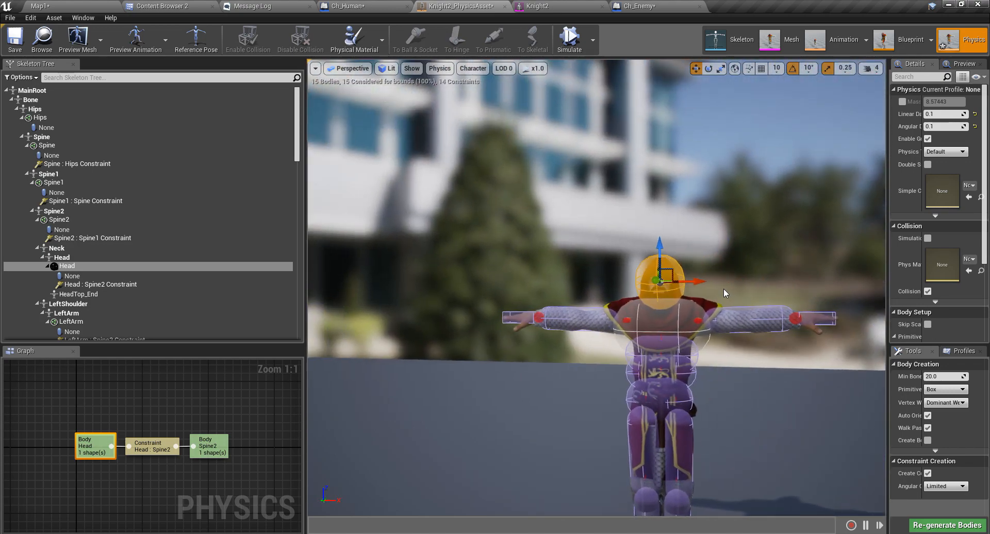
Check the Spine, Spine1 and Hips collision bodies in turn.
scroll(677, 315, "down", 4)
scroll(690, 320, "up", 6)
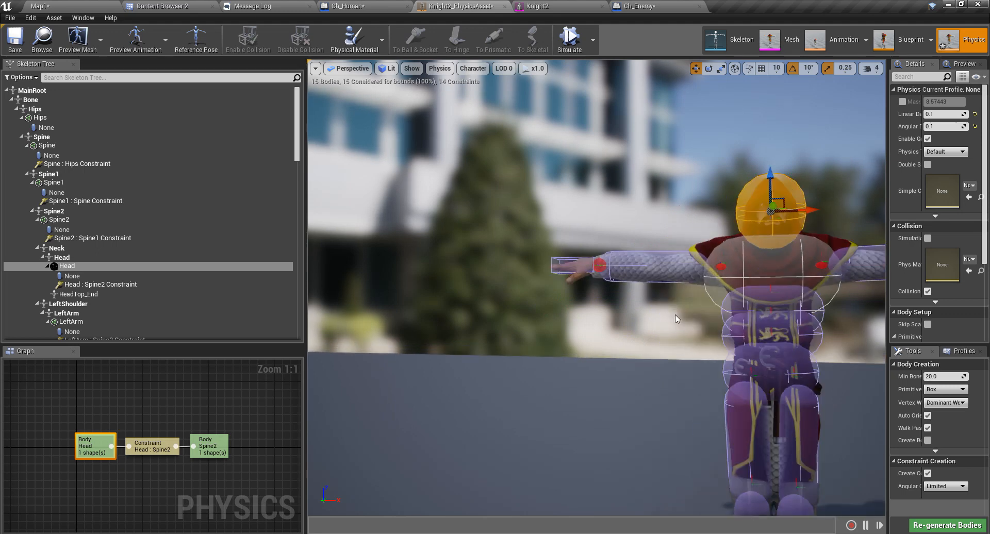
scroll(690, 320, "down", 1)
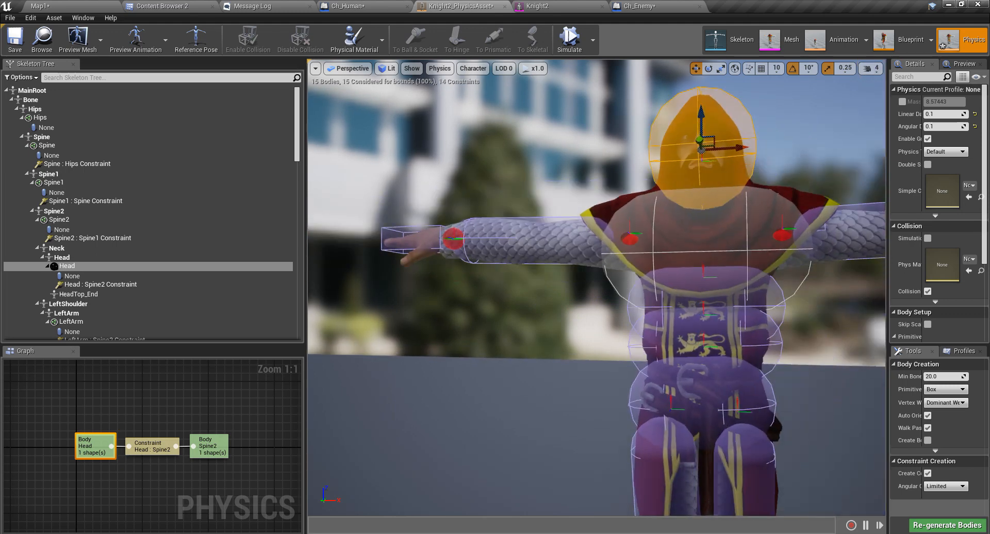
left_click(690, 320)
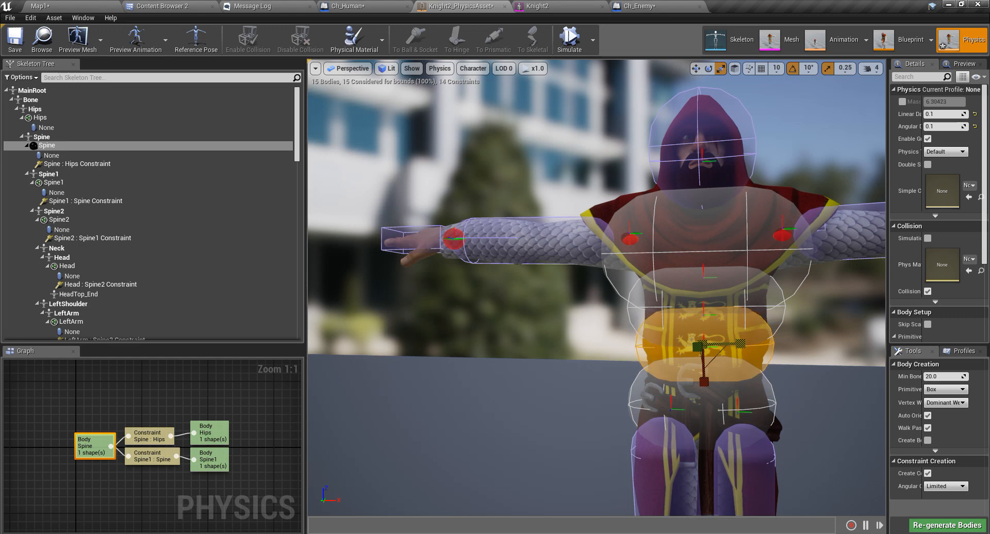
left_click(775, 296)
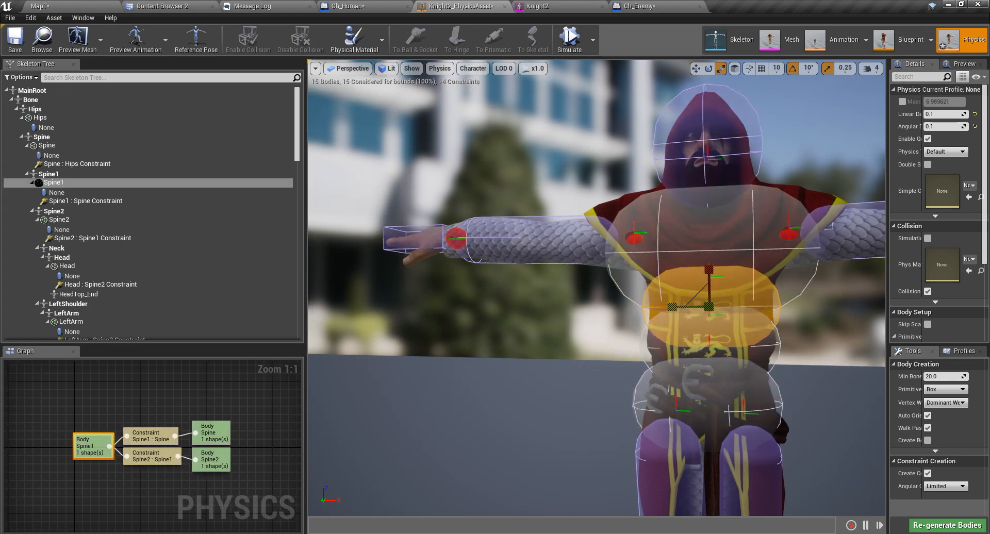
left_click(688, 390)
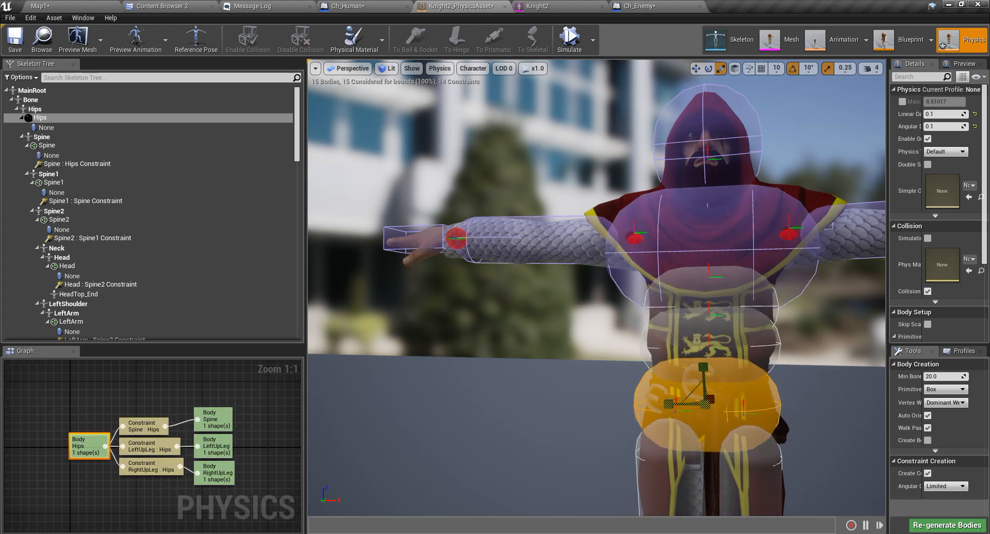
Inspect the Spine2 body, frame the whole knight, and start the physics simulation.
key("s")
mouse_move(598, 349)
right_mouse_down()
mouse_move(632, 373)
mouse_move(597, 349)
right_mouse_up()
key("w")
right_click_drag(582, 235, 608, 248)
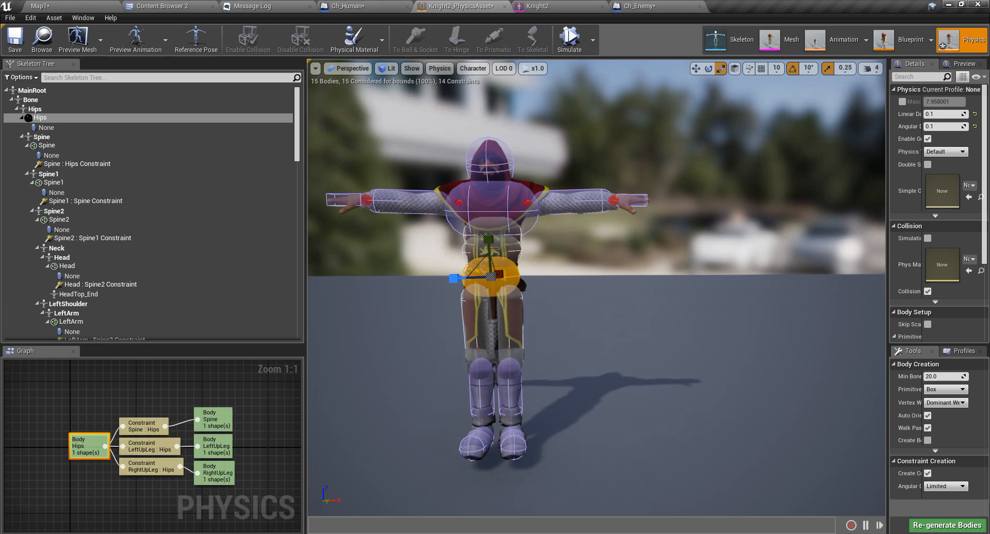
left_click(499, 200)
right_click_drag(499, 200, 491, 281)
key("s")
key("q")
left_click(575, 39)
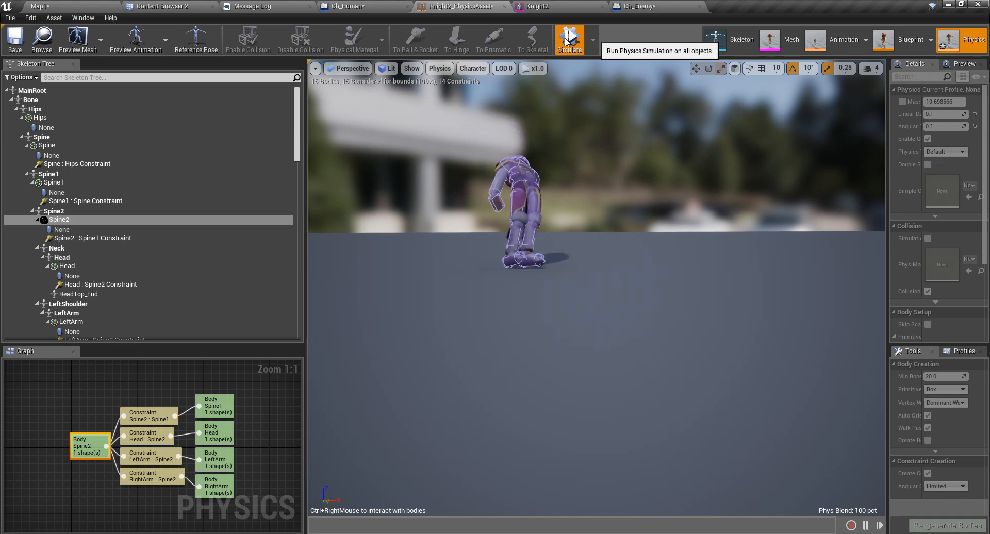
Fly around the collapsed ragdoll to inspect how it fell, from the side and above.
key("d")
right_click_drag(583, 216, 471, 242)
key("w")
key("d")
key("w")
key("d")
key("a")
key("d")
key("a")
key("s")
key("a")
key("e")
key("a")
right_click_drag(485, 175, 577, 208)
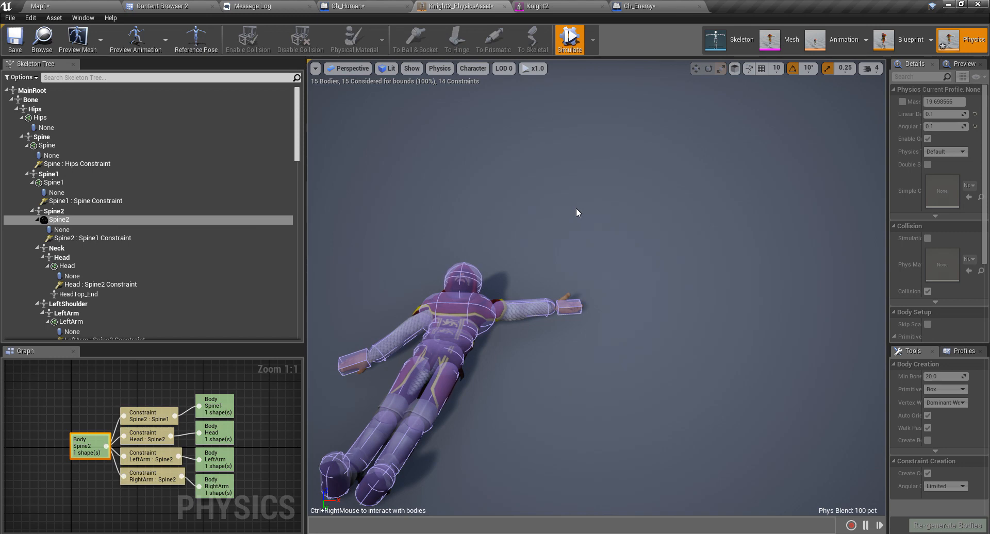
scroll(556, 192, "up", 3)
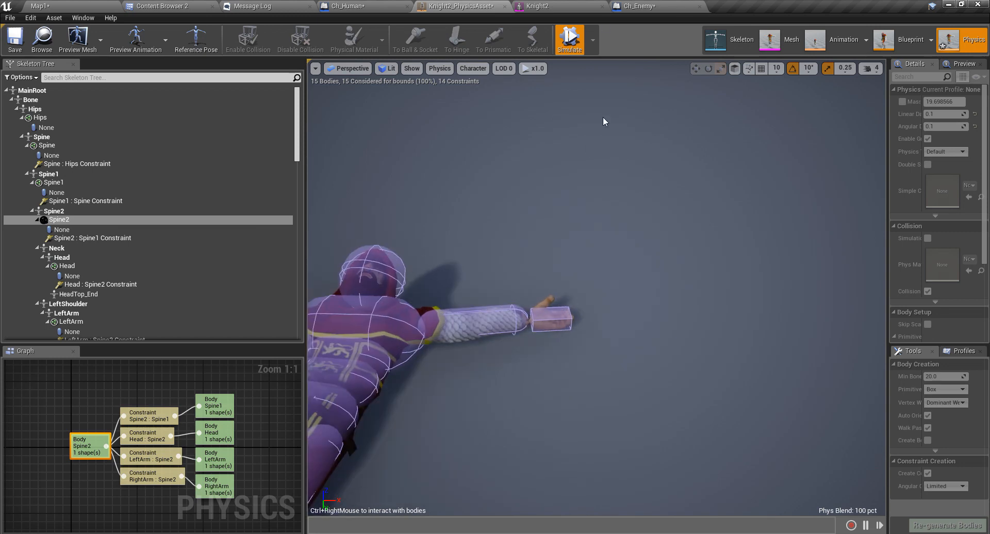
Stop the simulation to restore the knight's pose and frame the full character.
left_click(571, 44)
key("s")
right_click_drag(639, 213, 612, 175)
key("s")
key("w")
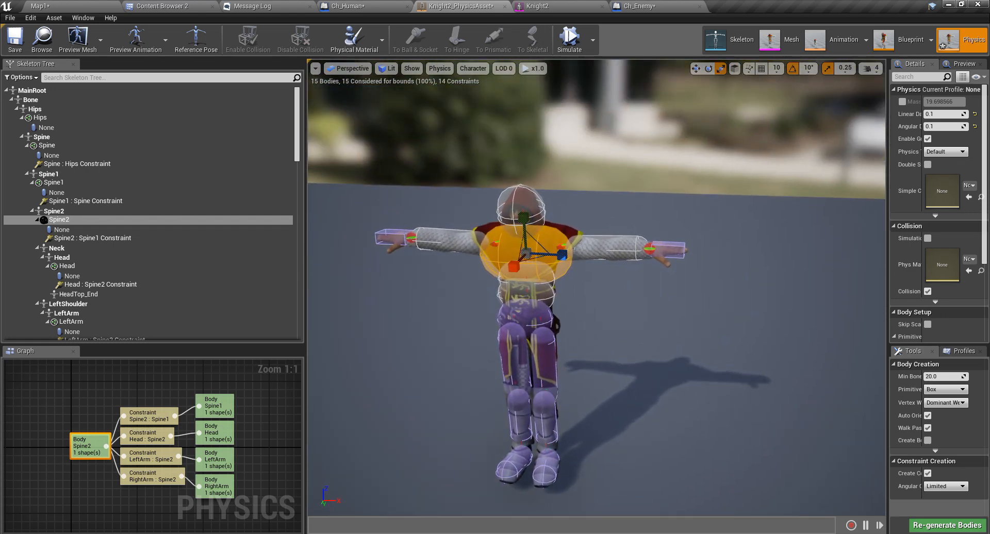
Run Simulate Selected on just the LeftArm body, watch it dangle, then stop.
left_click(607, 242)
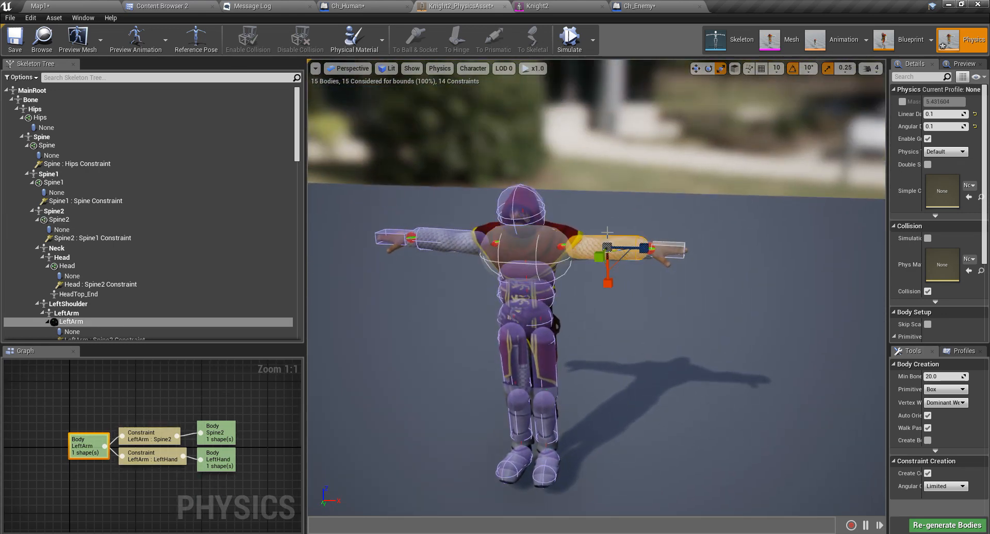
left_click(594, 40)
left_click(637, 84)
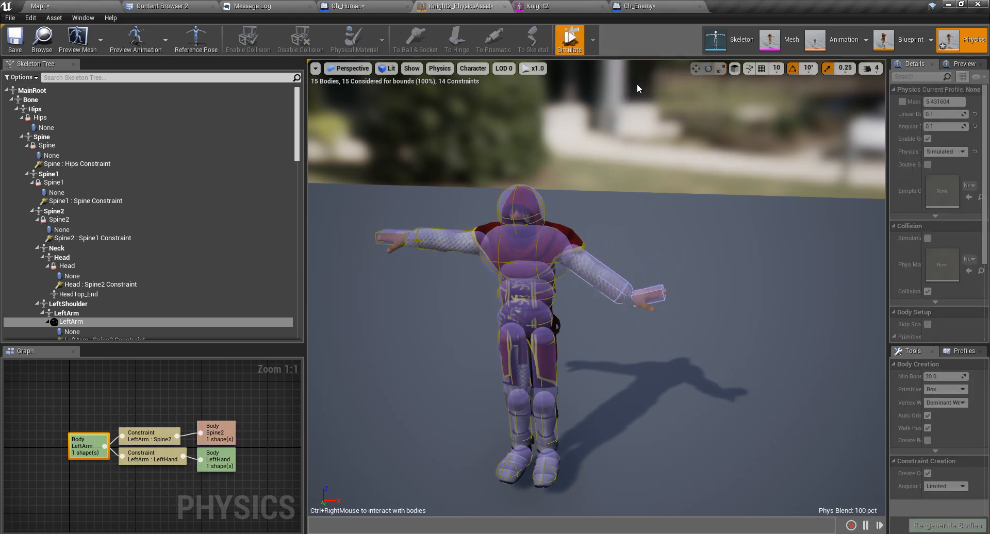
scroll(615, 323, "up", 5)
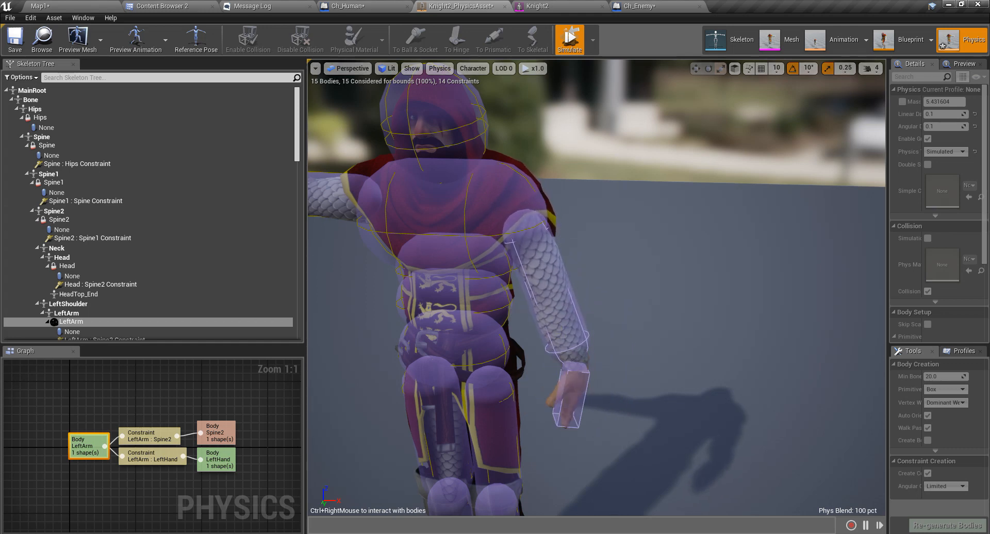
mouse_move(577, 373)
right_mouse_down()
mouse_move(575, 361)
mouse_move(576, 373)
right_mouse_up()
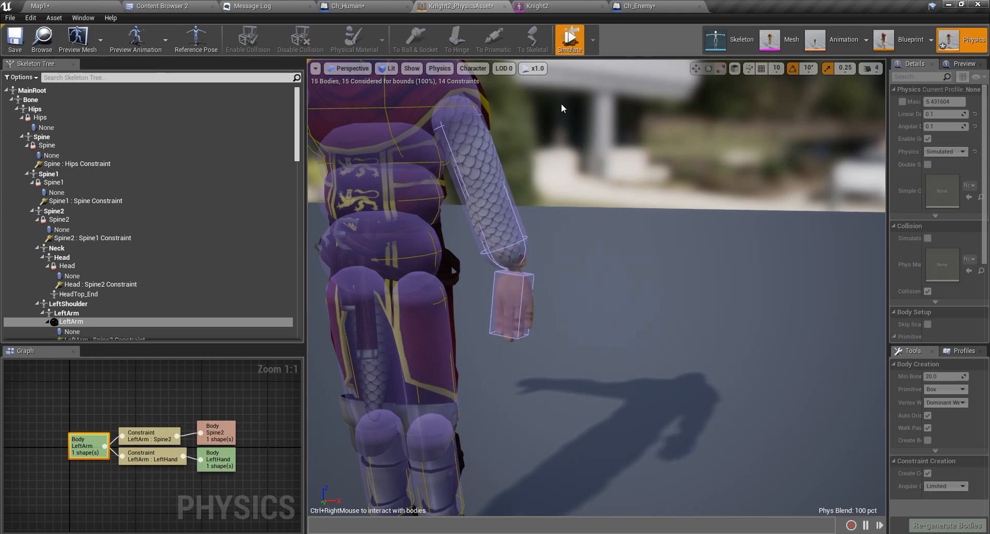
left_click(567, 47)
right_click_drag(595, 155, 647, 114)
scroll(596, 156, "up", 3)
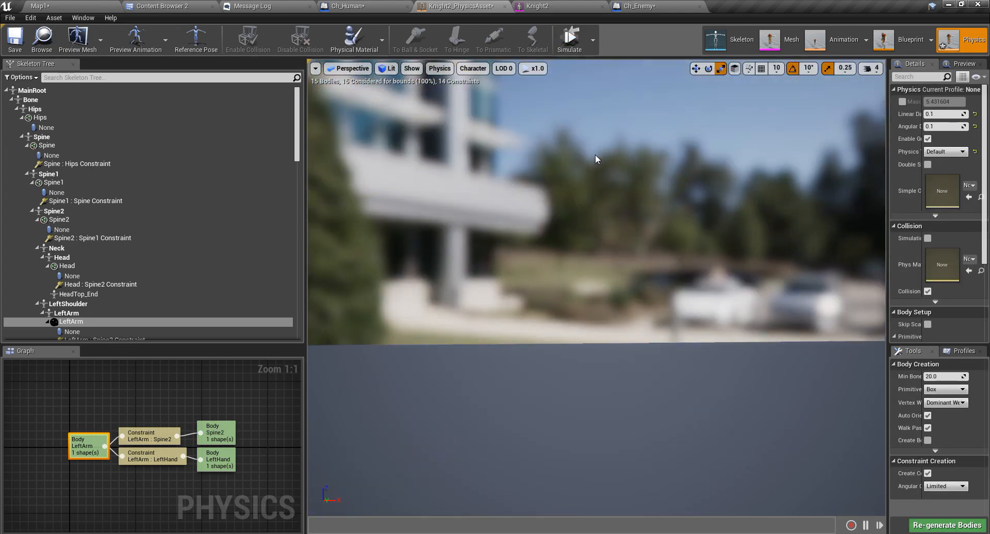
Select the LeftArm : LeftHand wrist constraint and widen the Details panel.
scroll(595, 157, "down", 2)
middle_click_drag(570, 152, 485, 92)
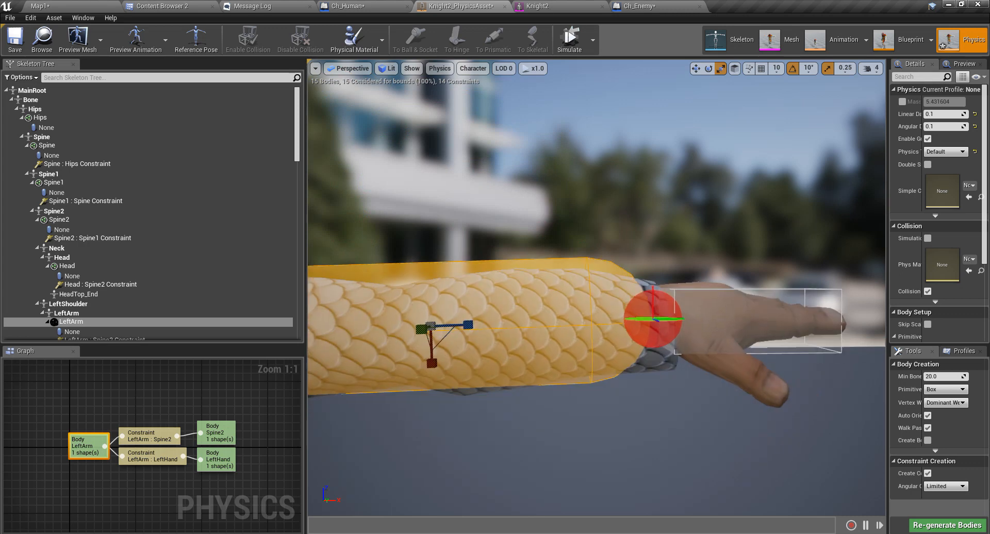
left_click(649, 313)
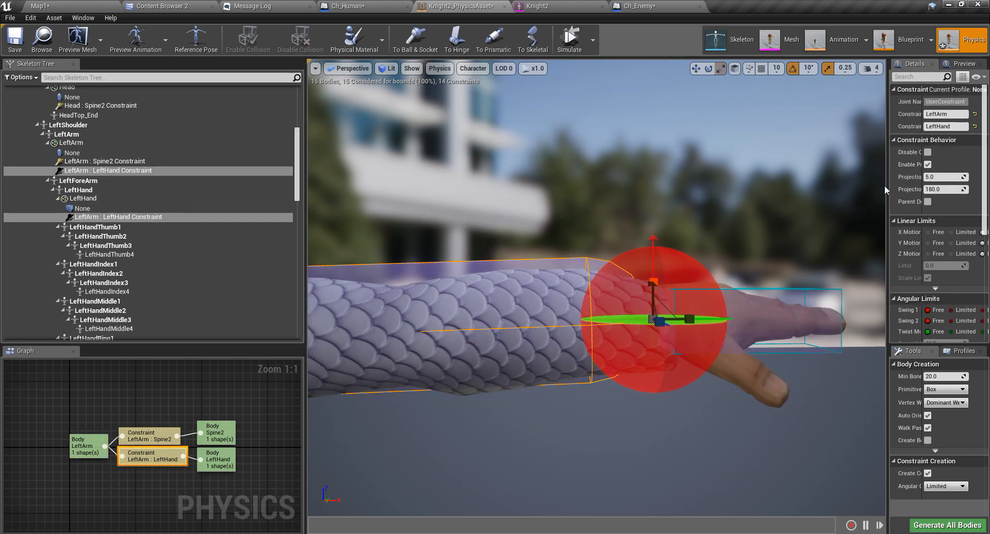
left_click_drag(886, 190, 659, 193)
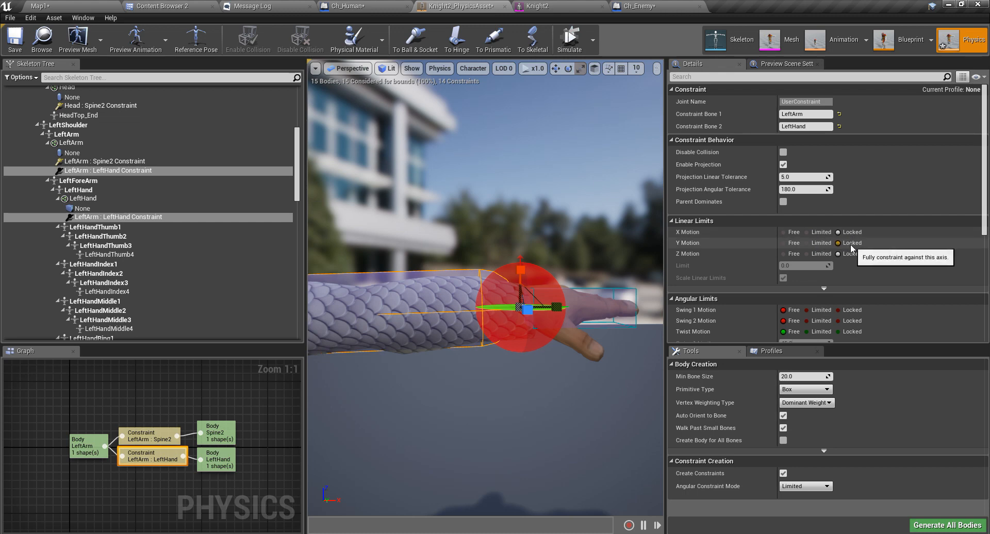
Keep the wrist's linear motion Locked and set Swing 1 and Swing 2 Motion to Limited.
left_click(849, 241)
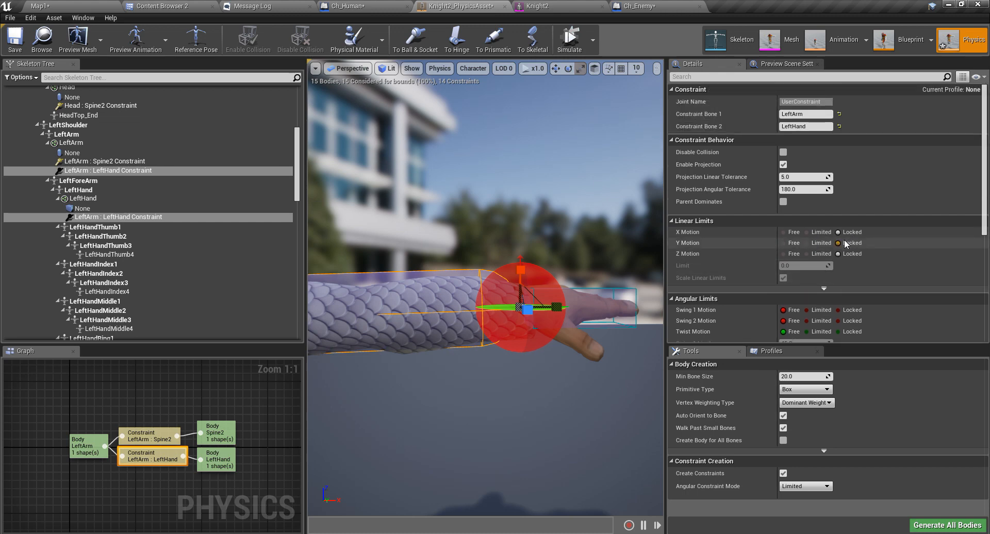
scroll(867, 186, "down", 1)
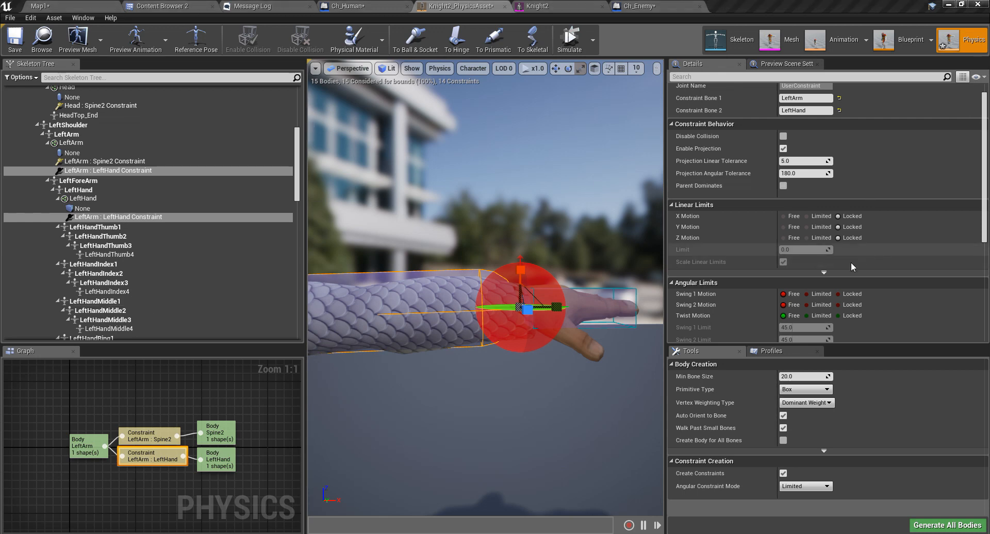
left_click(819, 296)
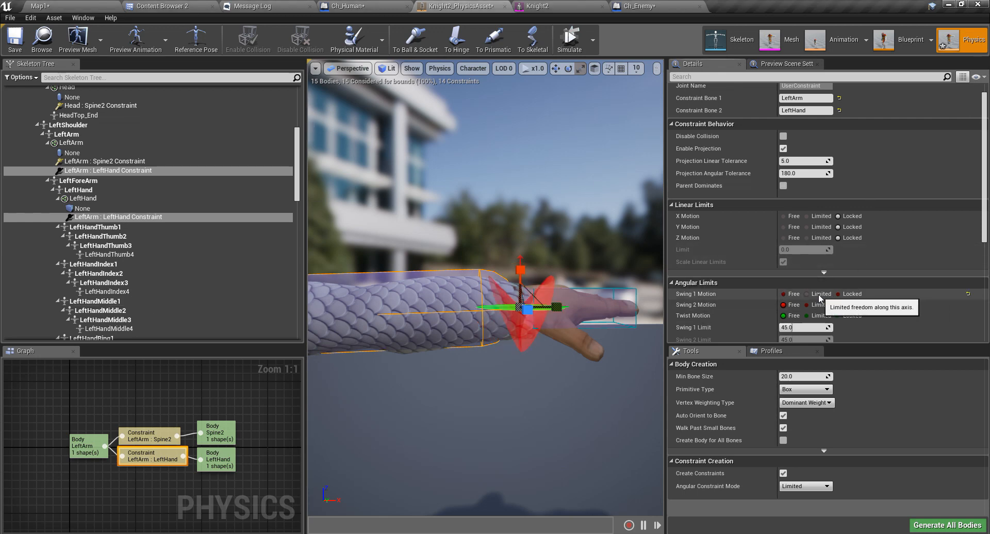
left_click(808, 306)
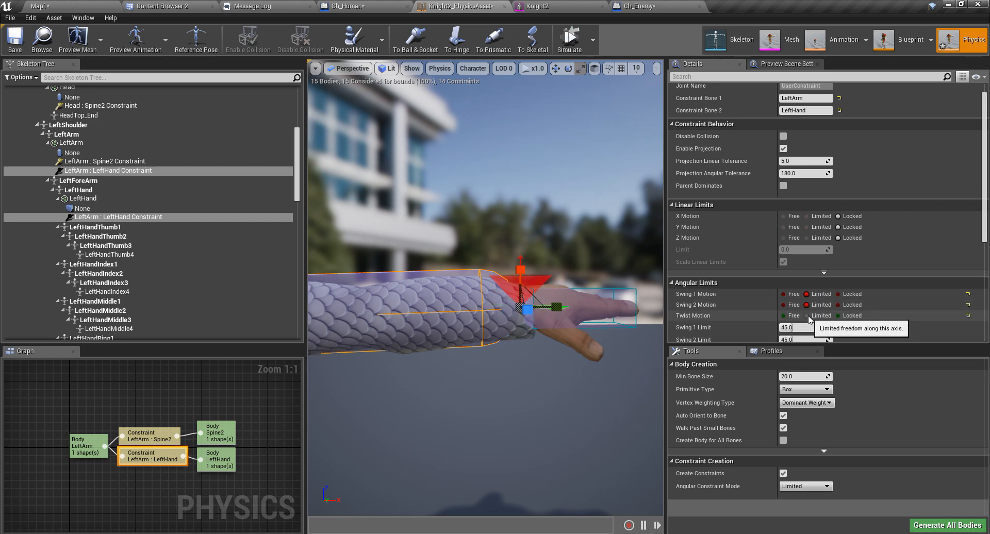
right_click_drag(483, 329, 340, 386)
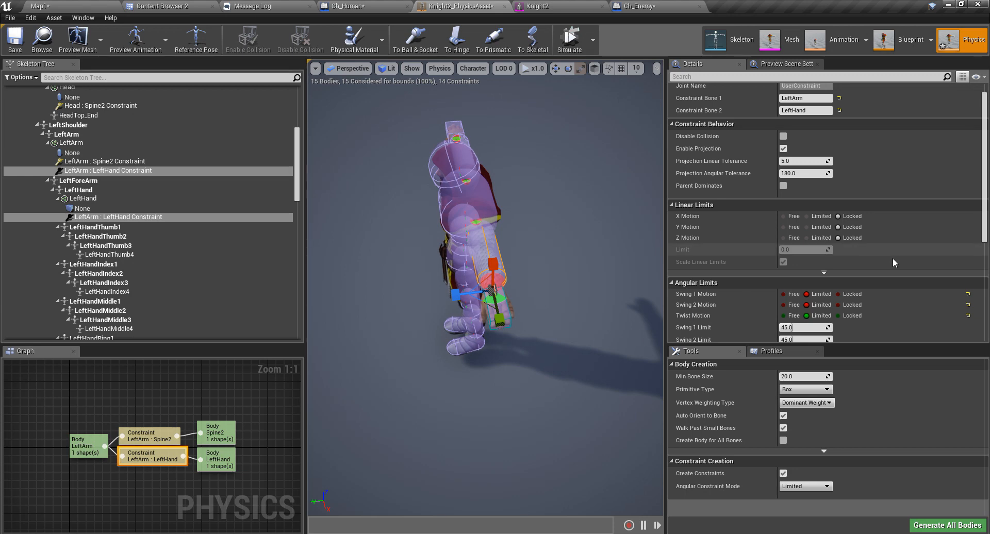
Frame the wrist constraint and orbit to inspect it from the side and above.
scroll(887, 280, "down", 3)
scroll(479, 326, "up", 4)
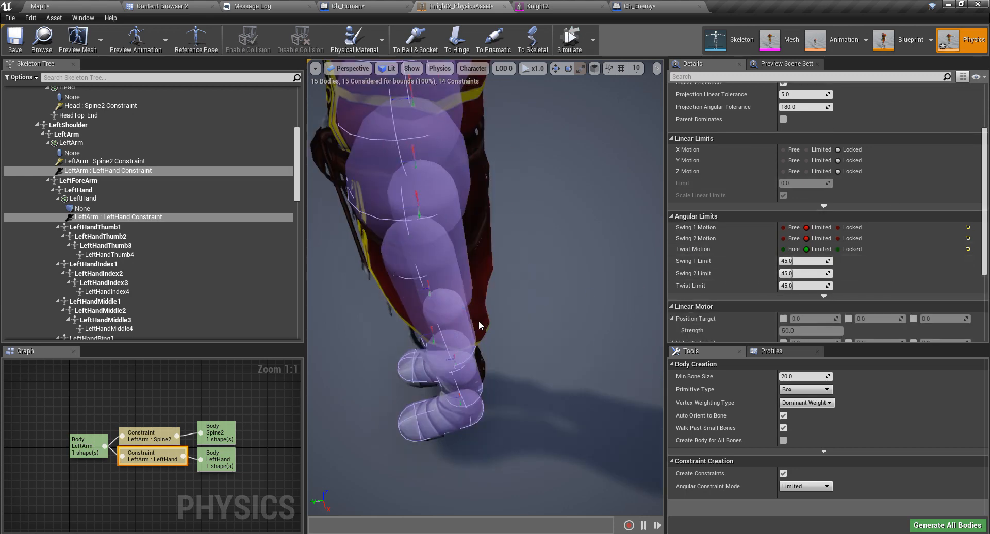
key("f")
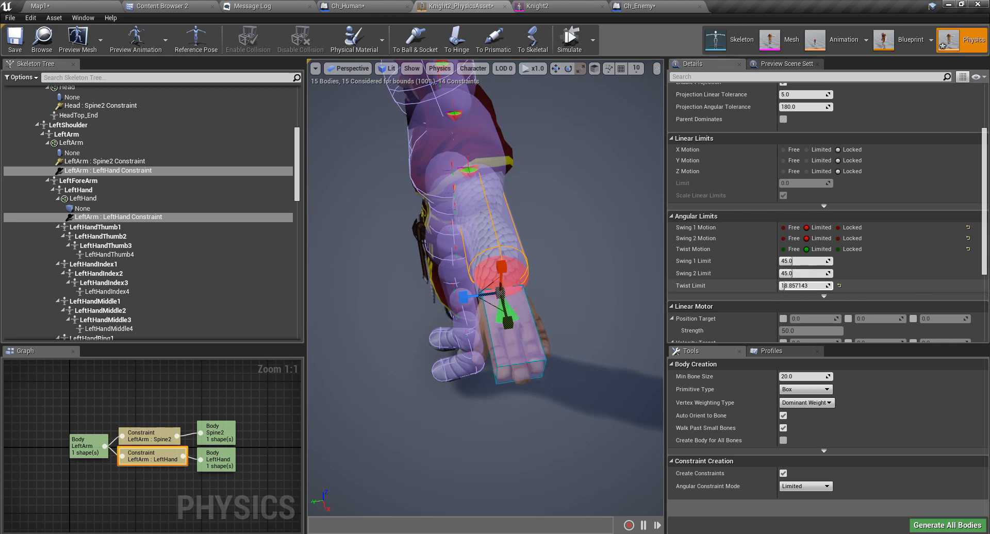
right_click_drag(409, 340, 416, 310)
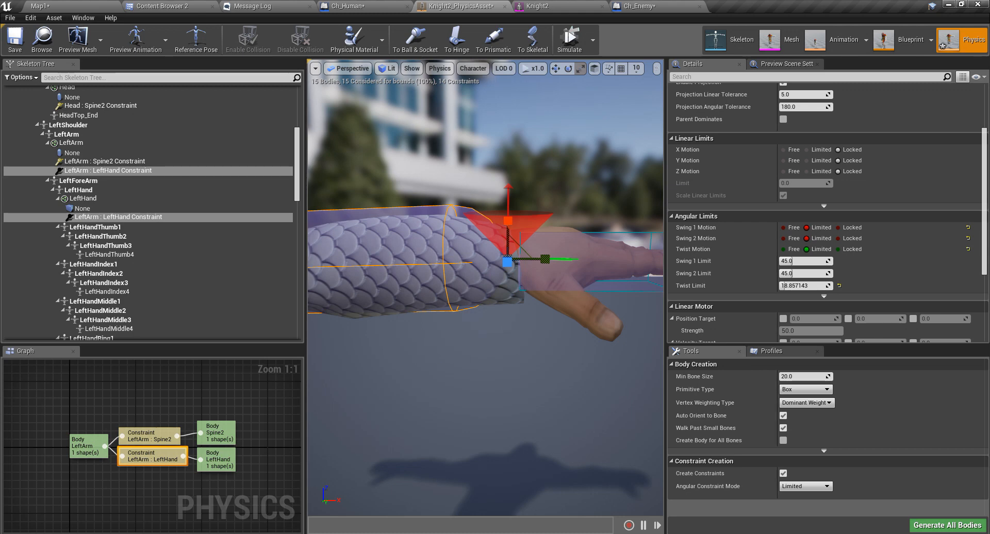
right_click_drag(518, 344, 533, 312)
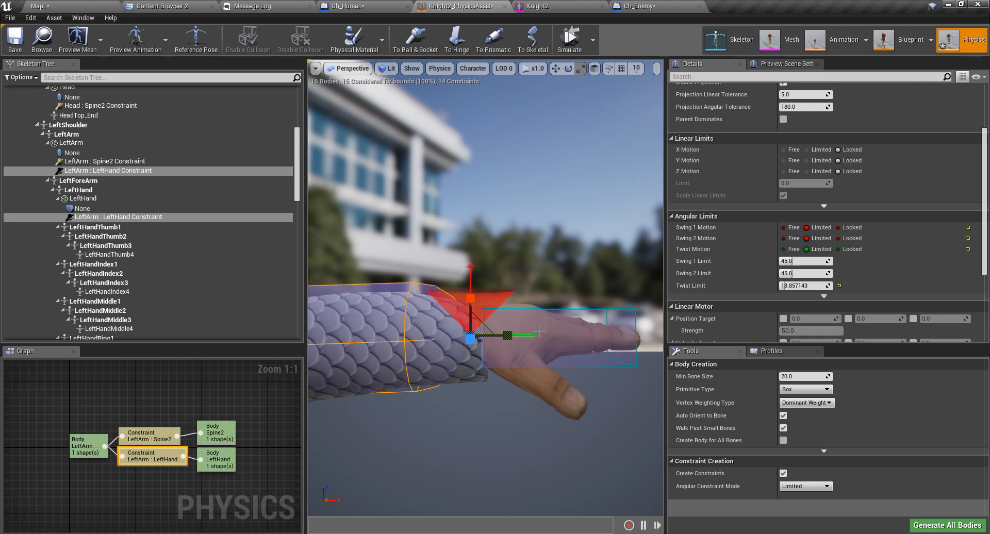
right_click_drag(570, 336, 532, 367)
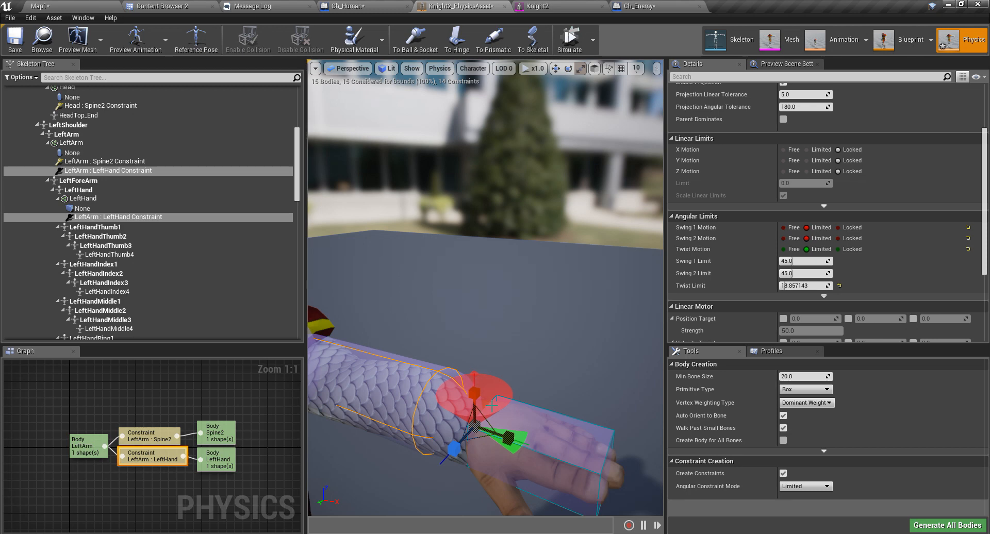
right_click_drag(532, 367, 541, 335)
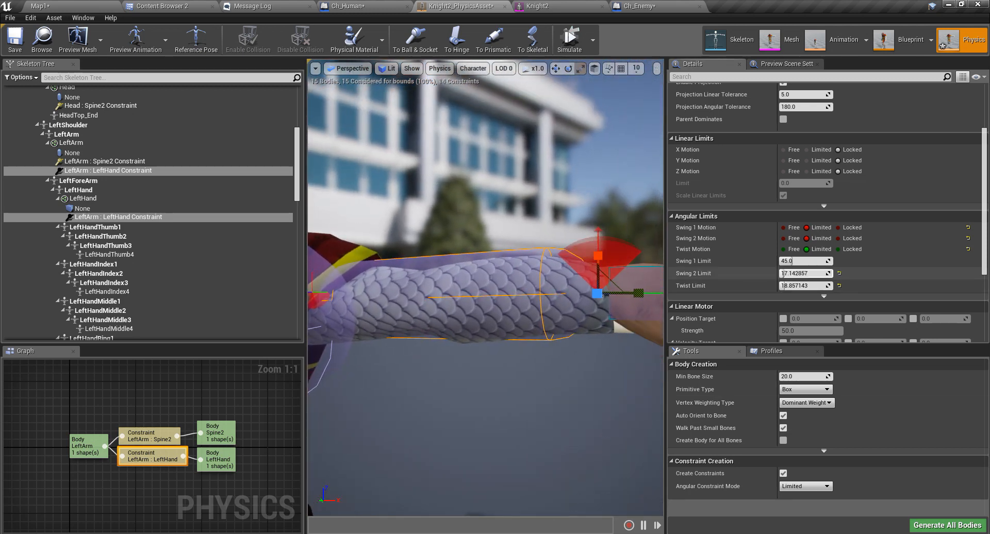
right_click_drag(536, 330, 459, 356)
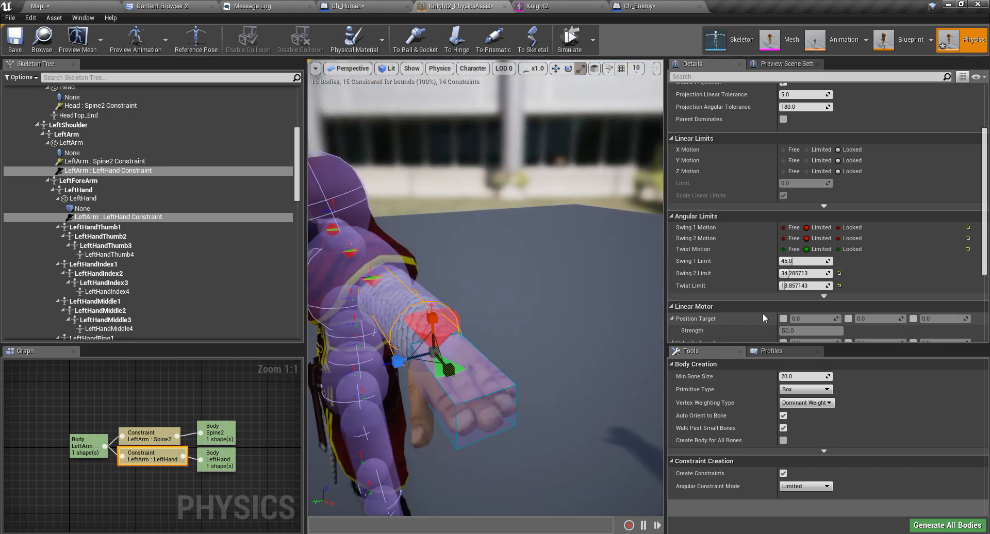
Narrow the wrist's Swing 1 limit to about 27.9°, adjust Swing 2, and lock Swing 2 Motion.
left_click_drag(803, 261, 783, 261)
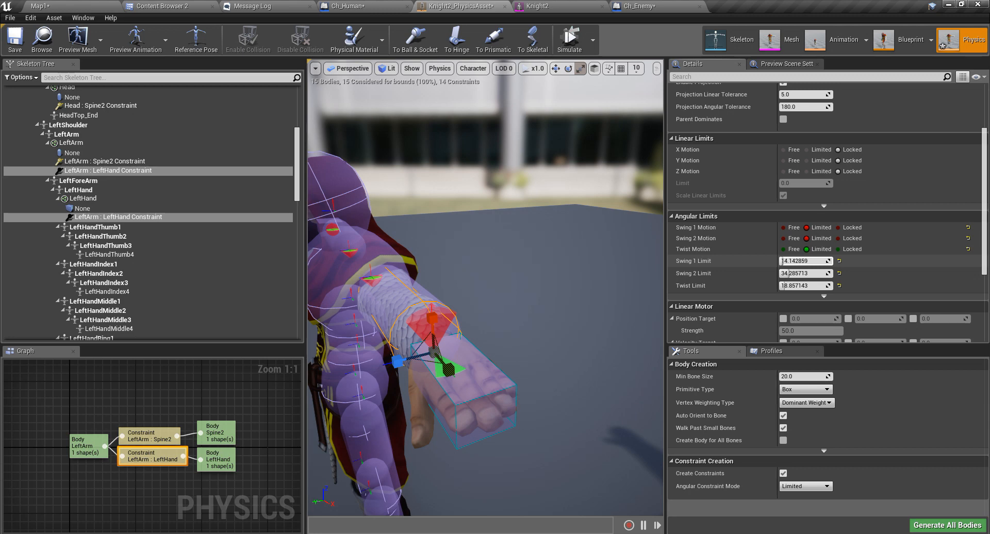
right_click_drag(356, 367, 376, 351)
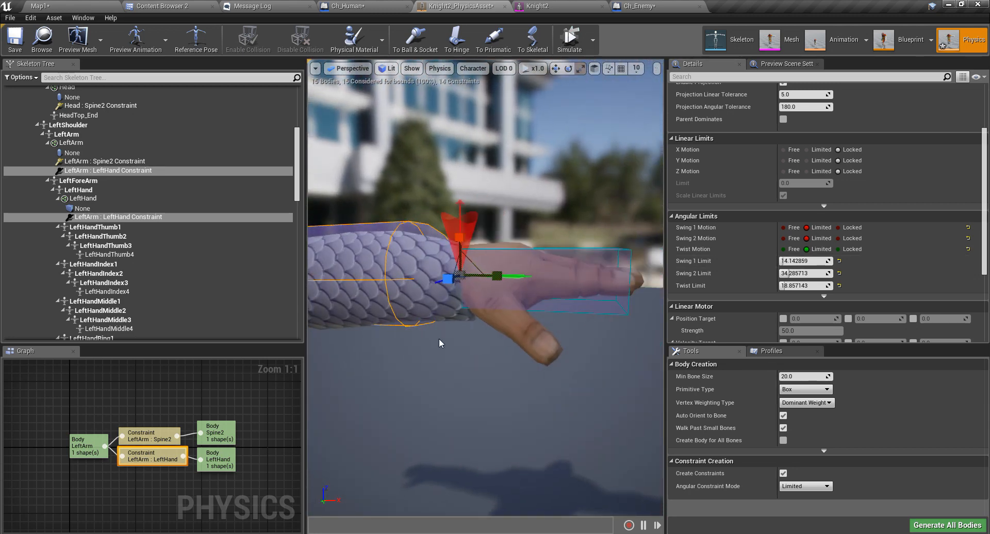
mouse_move(806, 274)
left_mouse_down()
mouse_move(846, 273)
mouse_move(792, 273)
left_mouse_up()
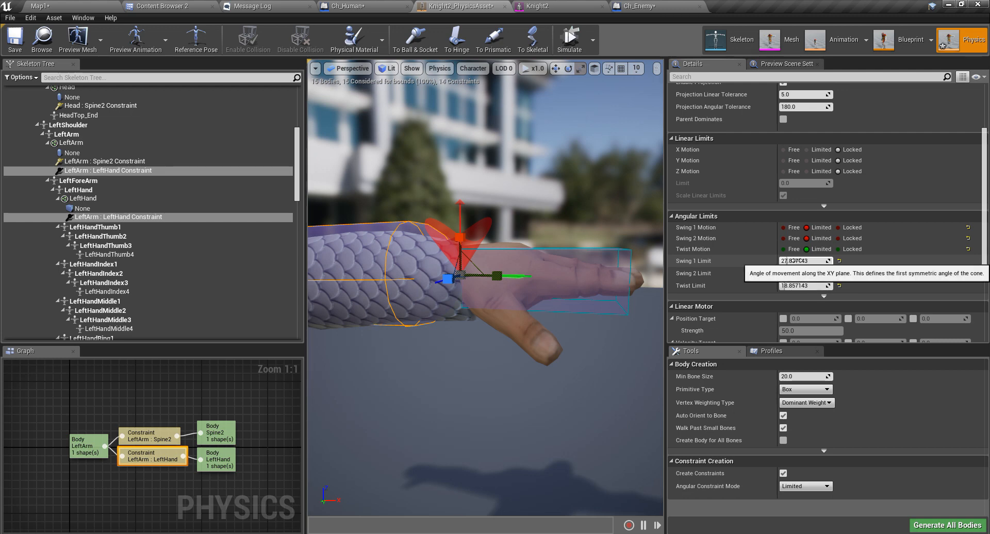
right_click_drag(533, 257, 573, 256)
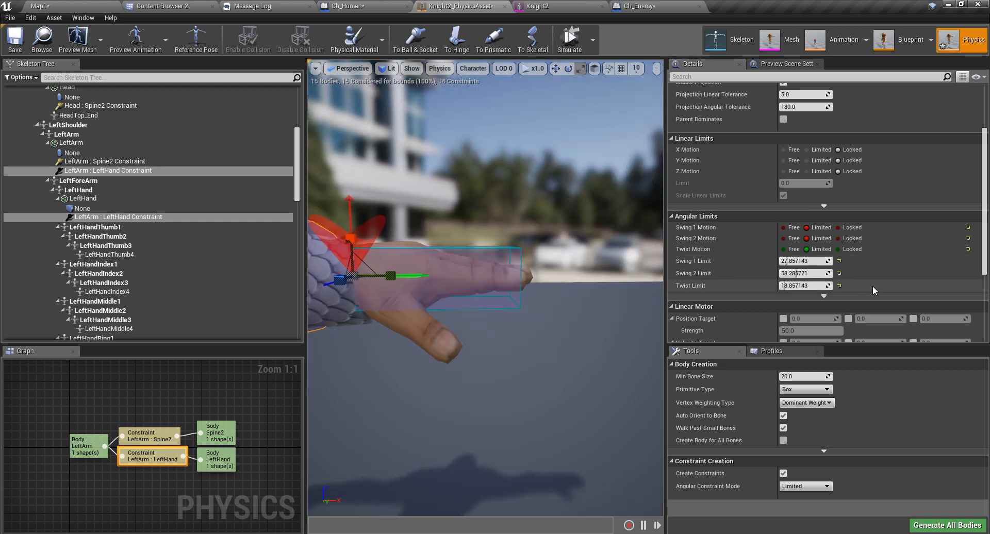
left_click(839, 239)
Frame the whole knight and start the physics simulation to test the wrist.
right_click_drag(431, 321, 536, 373)
key("a")
right_click_drag(480, 362, 519, 336)
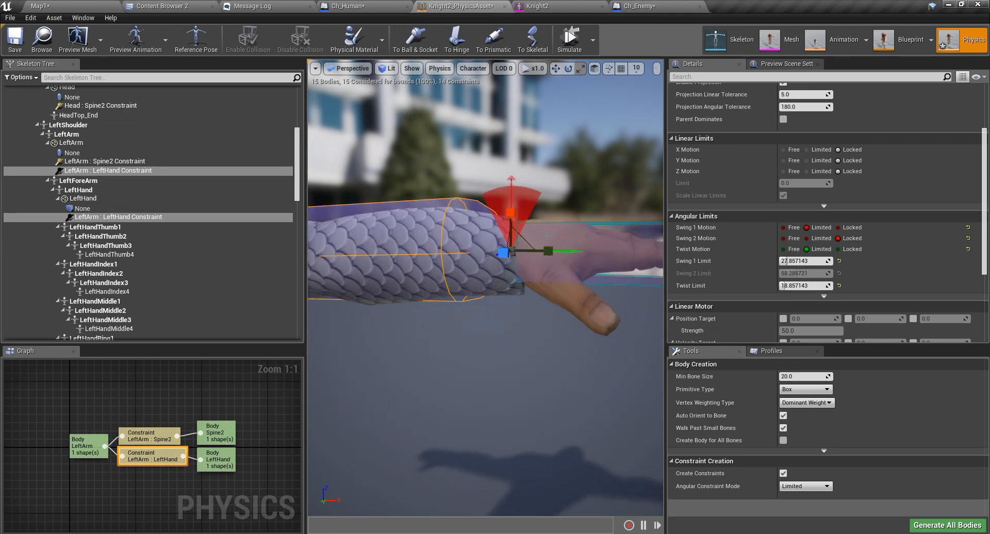
key("f")
left_click(570, 40)
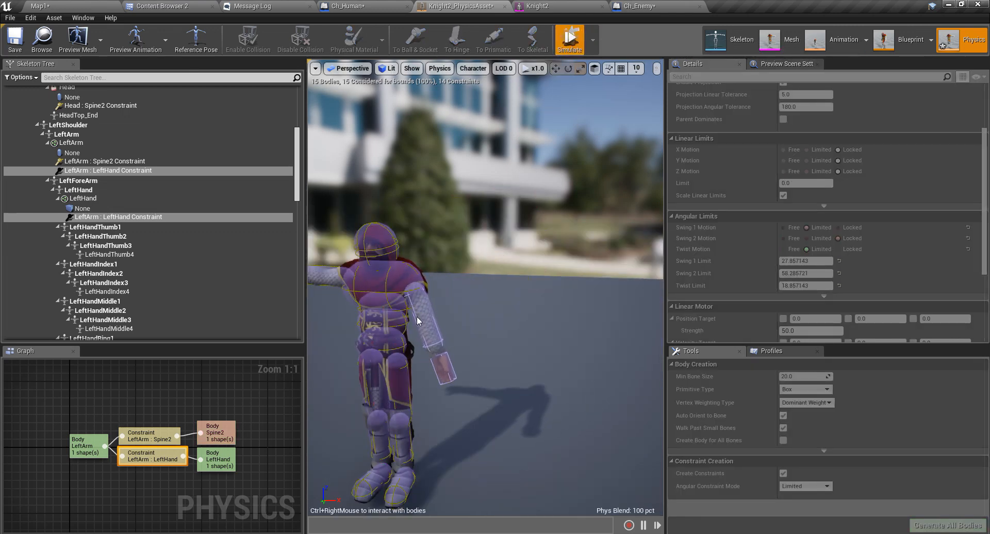
Stop the physics simulation and zoom back out to the knight in its T-pose.
scroll(417, 317, "up", 1)
scroll(408, 336, "up", 1)
scroll(407, 336, "down", 1)
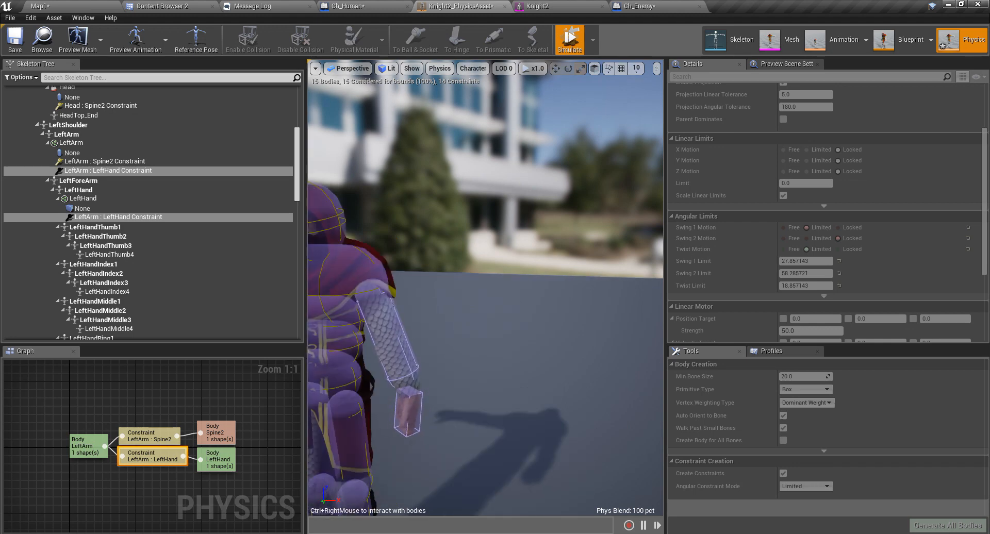
scroll(408, 337, "down", 2)
scroll(443, 357, "up", 3)
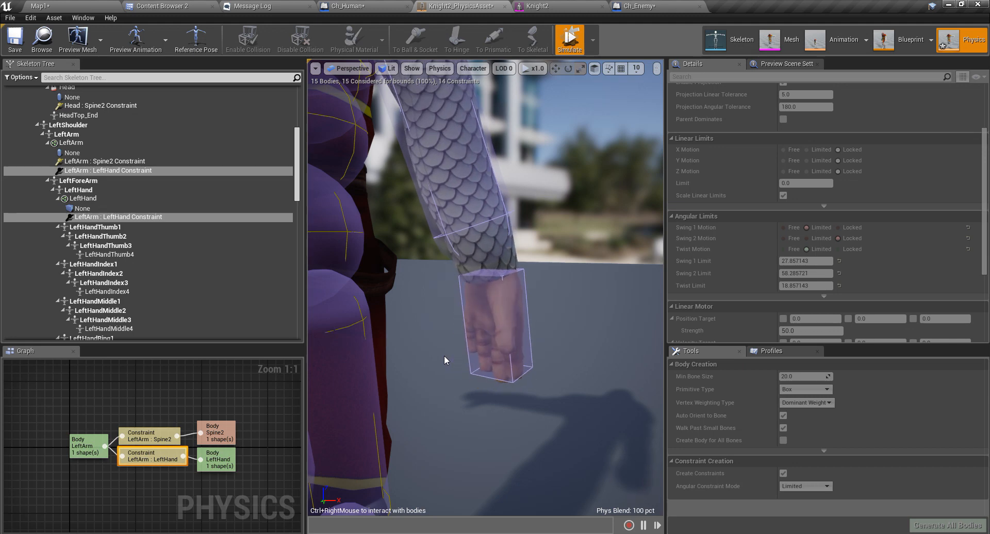
left_click(569, 41)
scroll(565, 224, "down", 5)
scroll(565, 224, "up", 2)
scroll(565, 224, "up", 2)
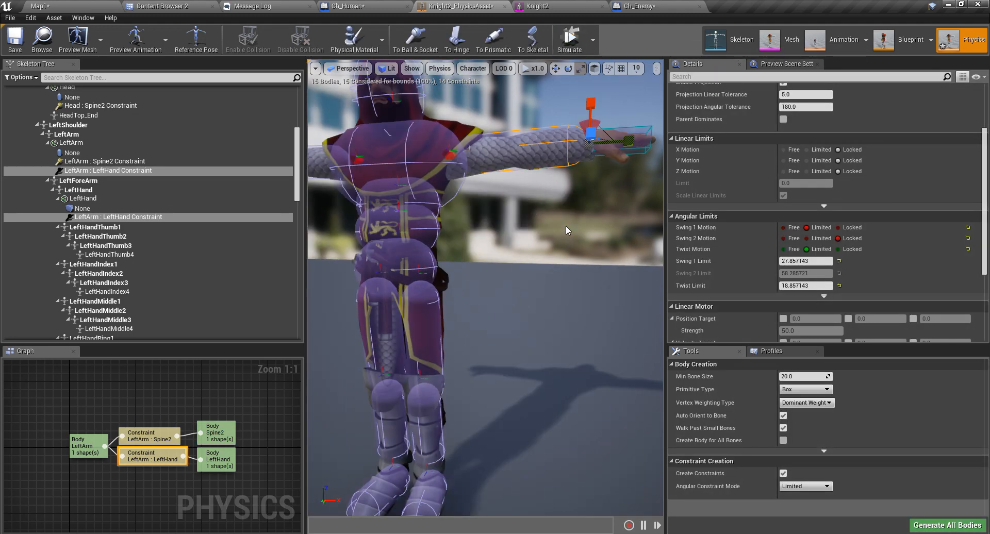
scroll(565, 225, "down", 2)
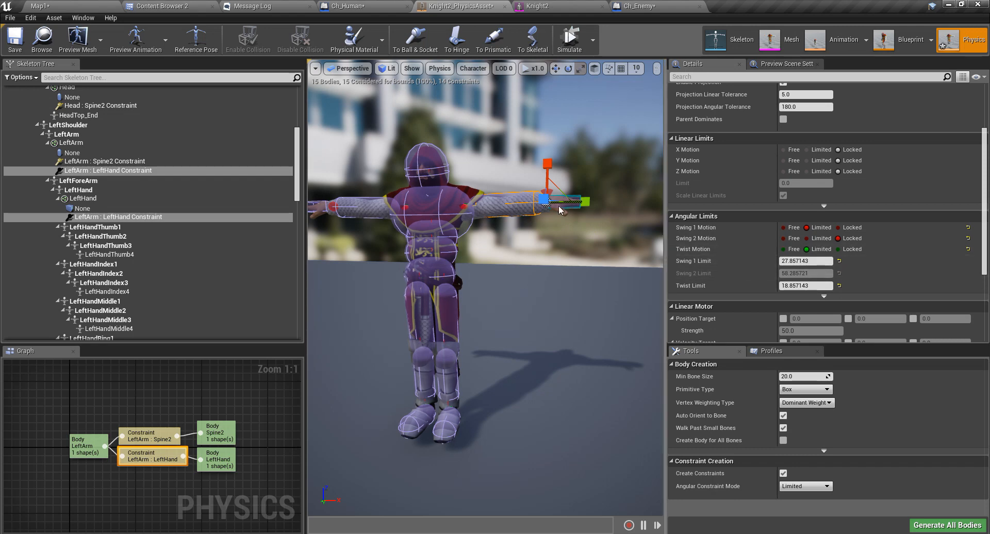
Set the RightArm : RightHand constraint's Twist and Swing 1 Motion to Limited at 20°.
key("f")
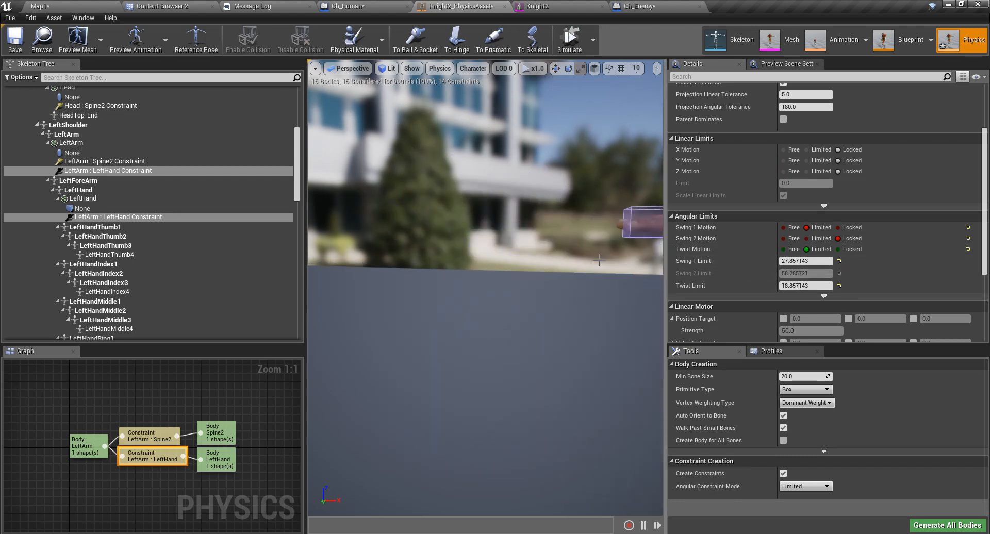
left_click(531, 266)
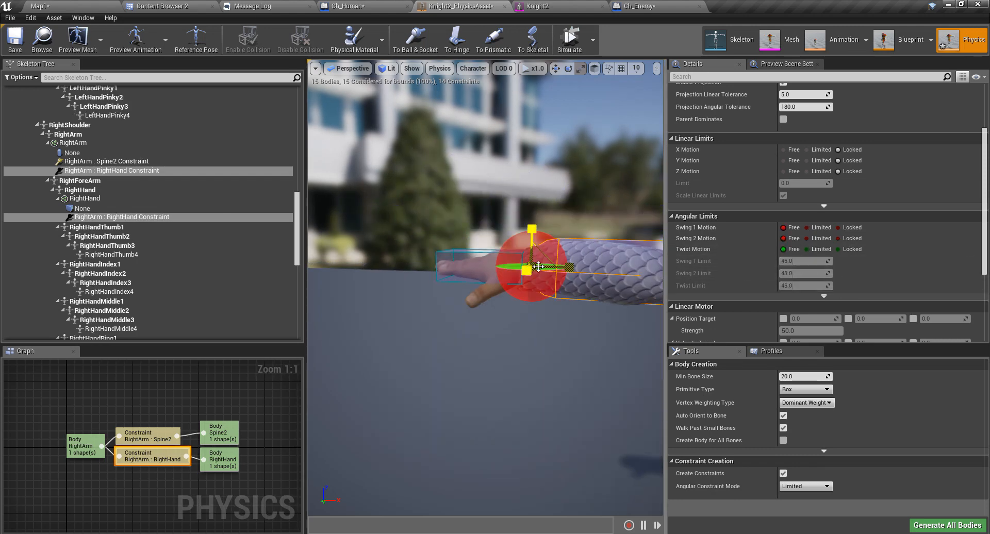
left_click(806, 250)
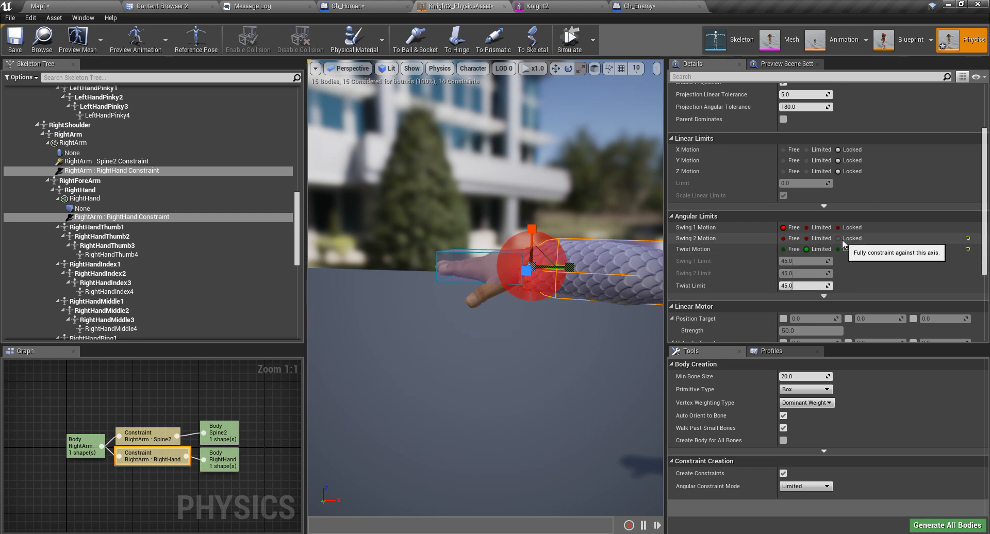
left_click(806, 227)
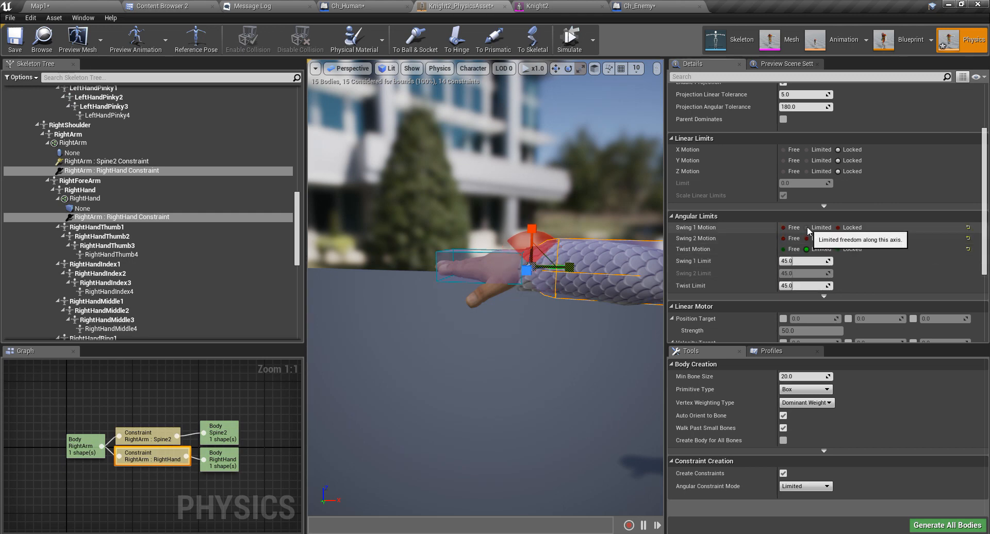
left_click(806, 261)
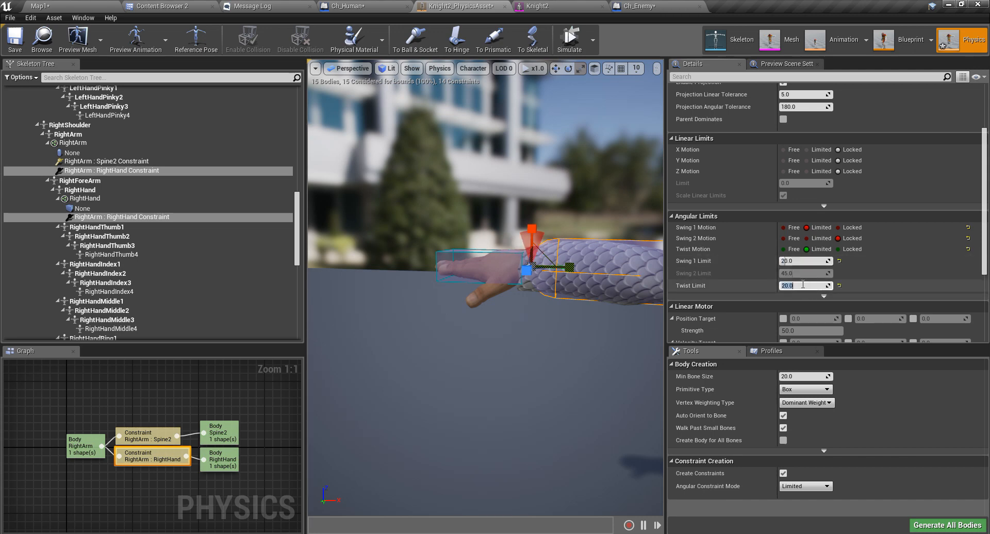
Orbit around the right wrist's limit cone and select the RightArm body capsule.
right_click_drag(593, 289, 583, 335)
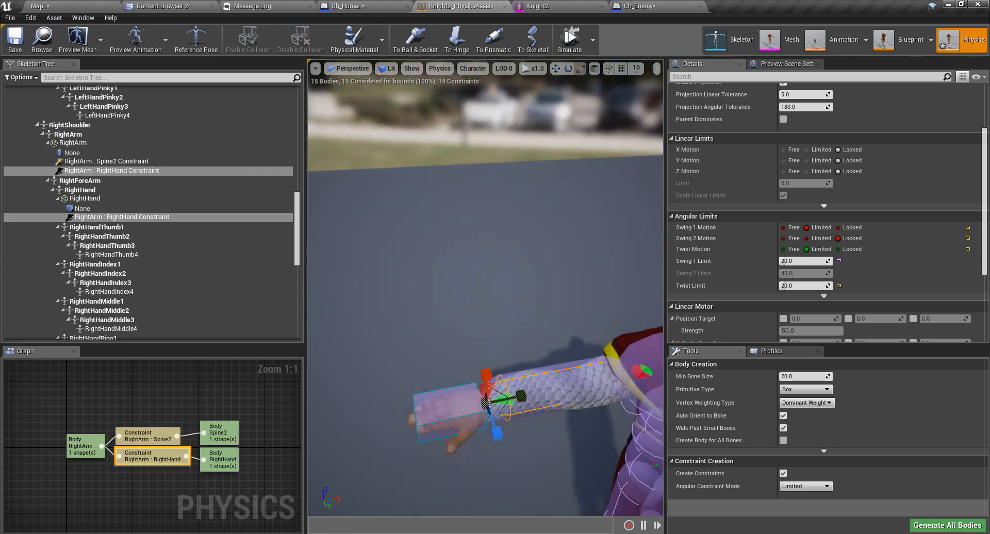
right_click_drag(460, 352, 500, 380)
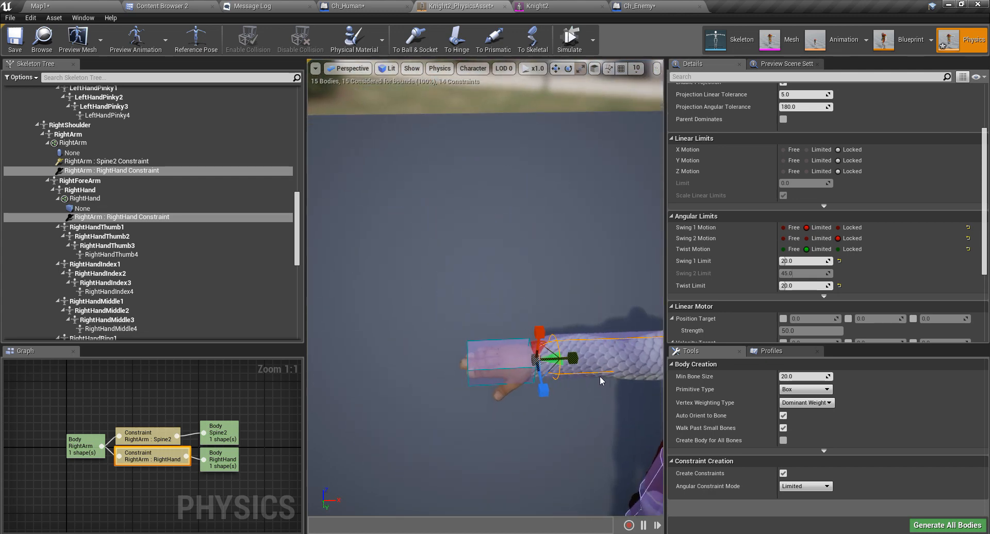
left_click(603, 351)
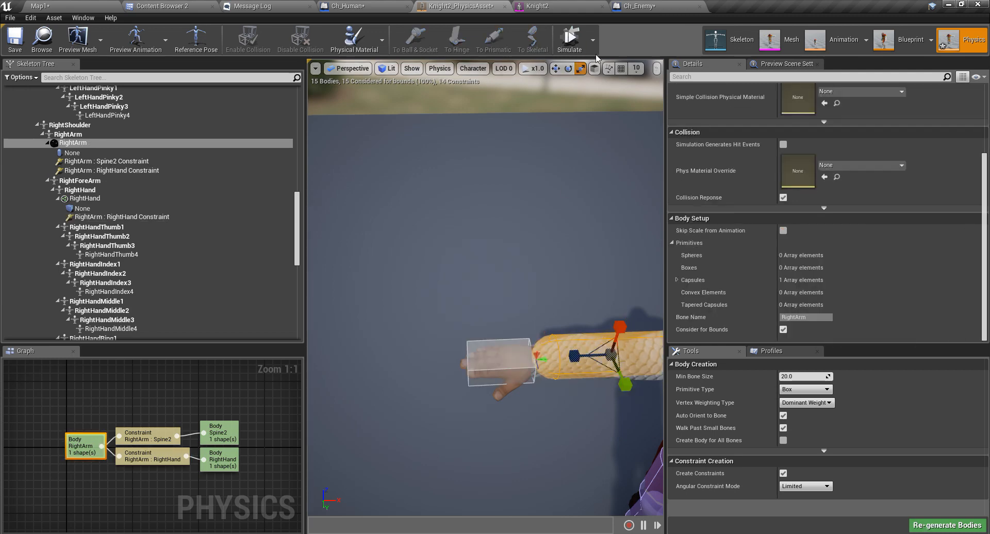
left_click(570, 40)
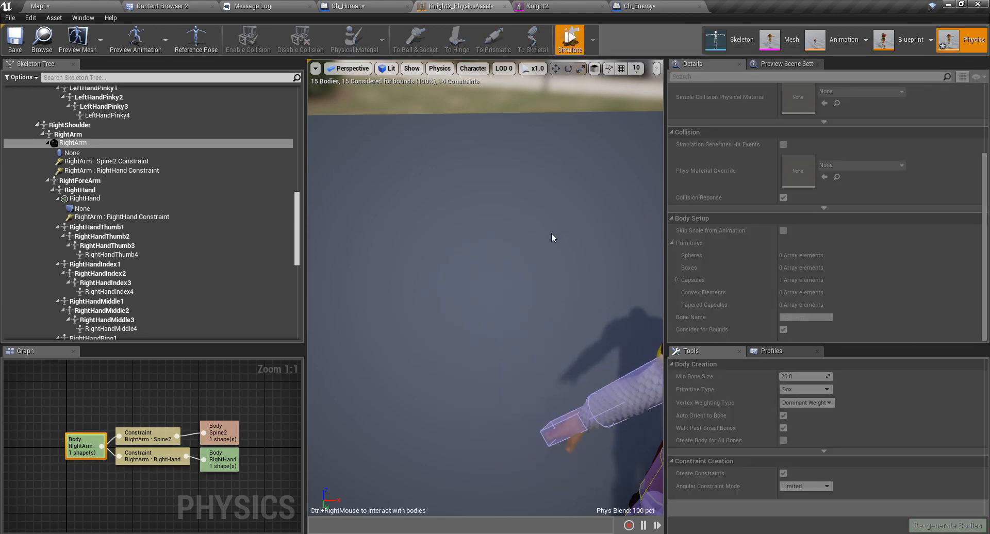
mouse_move(552, 234)
right_mouse_down()
mouse_move(552, 219)
mouse_move(570, 289)
mouse_move(562, 232)
right_mouse_up()
scroll(553, 326, "down", 5)
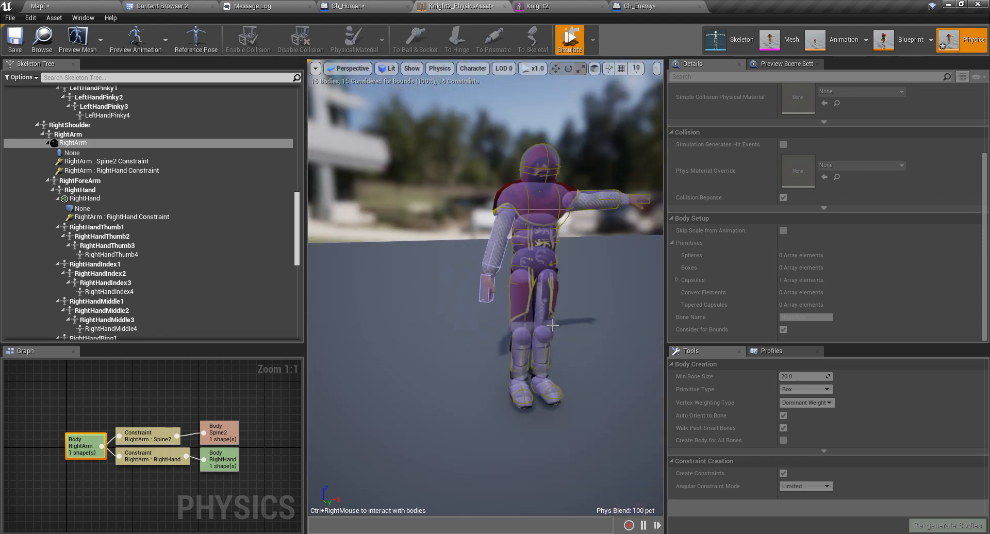
left_click(570, 40)
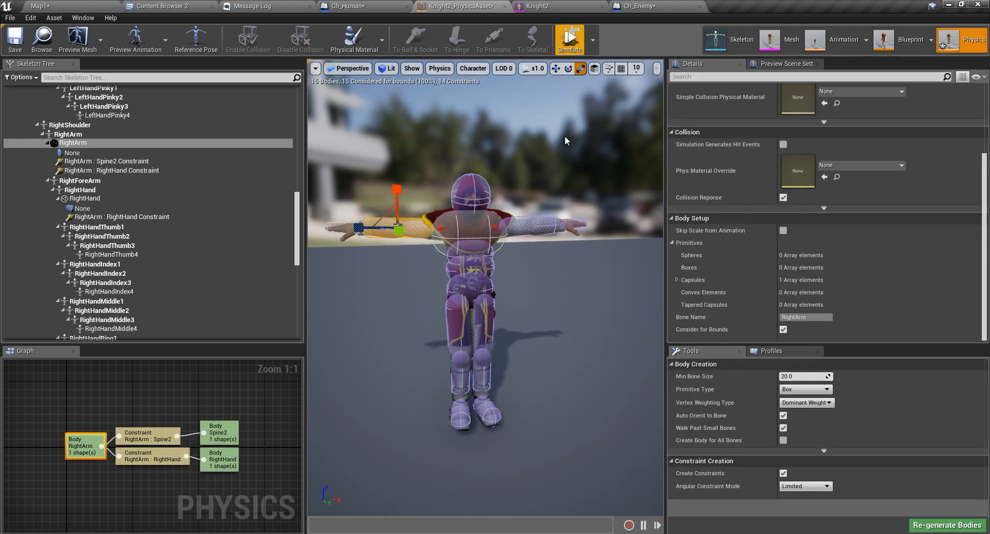
right_click_drag(507, 285, 472, 285)
middle_click_drag(507, 285, 559, 281)
scroll(547, 287, "up", 6)
right_click_drag(570, 242, 565, 238)
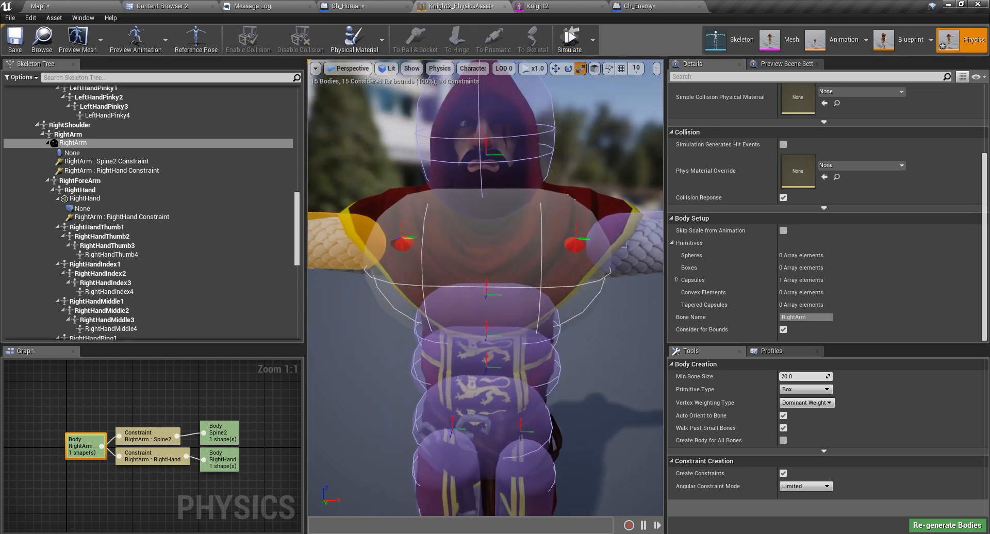
Select LeftArm : Spine2 and RightArm : Spine2 together and set Twist and Swing 1 Motion to Limited.
left_click(575, 237)
left_click(402, 238, "ctrl")
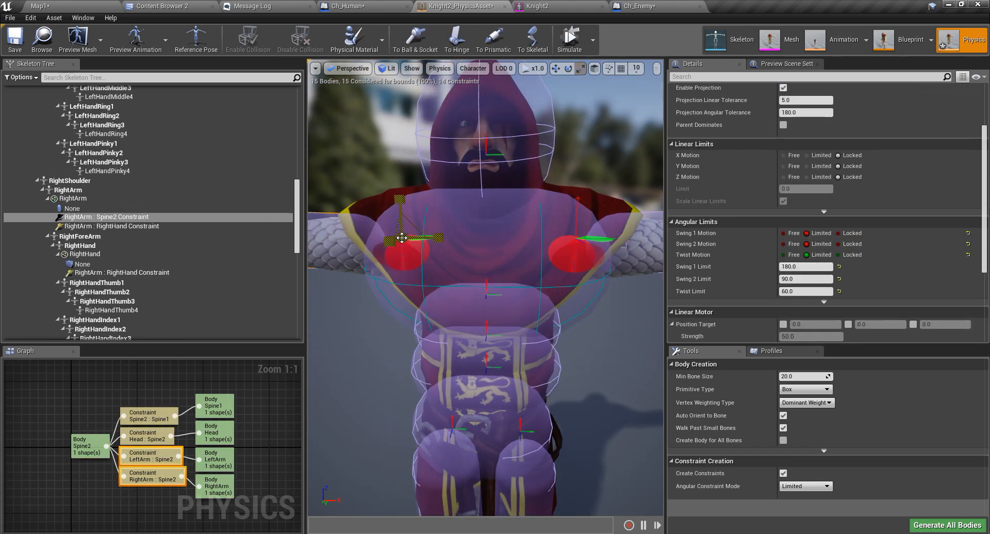
left_click(831, 257)
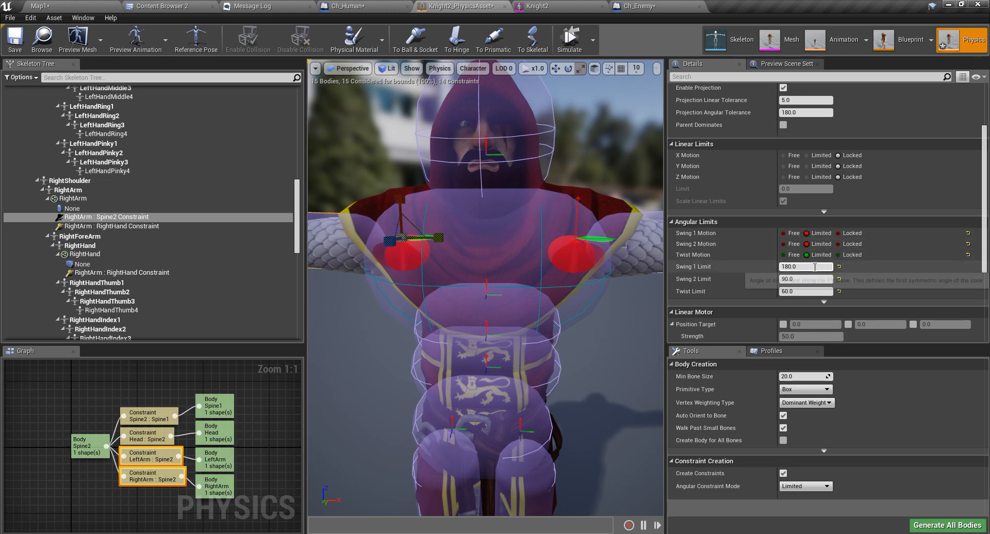
left_click(818, 235)
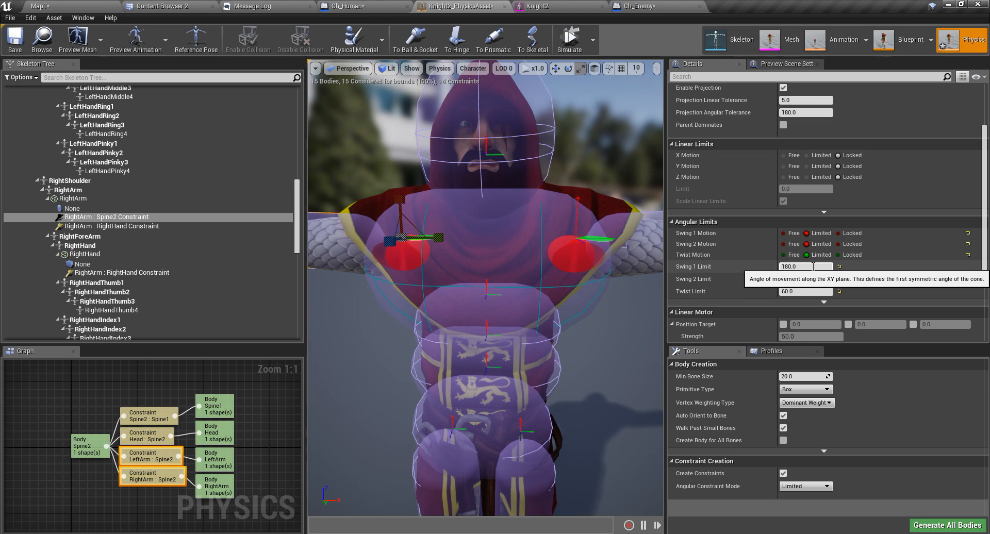
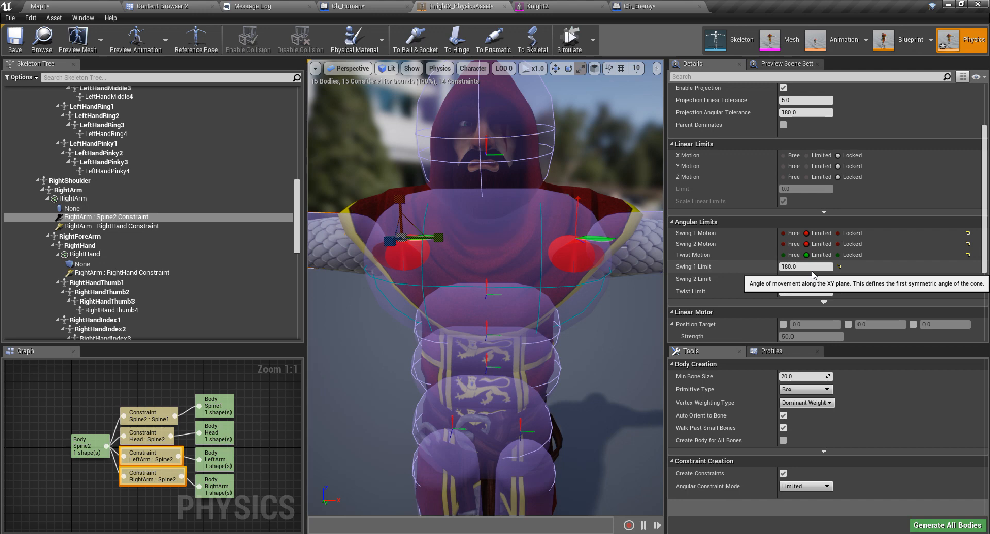
Lock Swing 1 and Swing 2 on the RightArm : Spine2 constraint, keeping Twist limited to 60°.
left_click(838, 233)
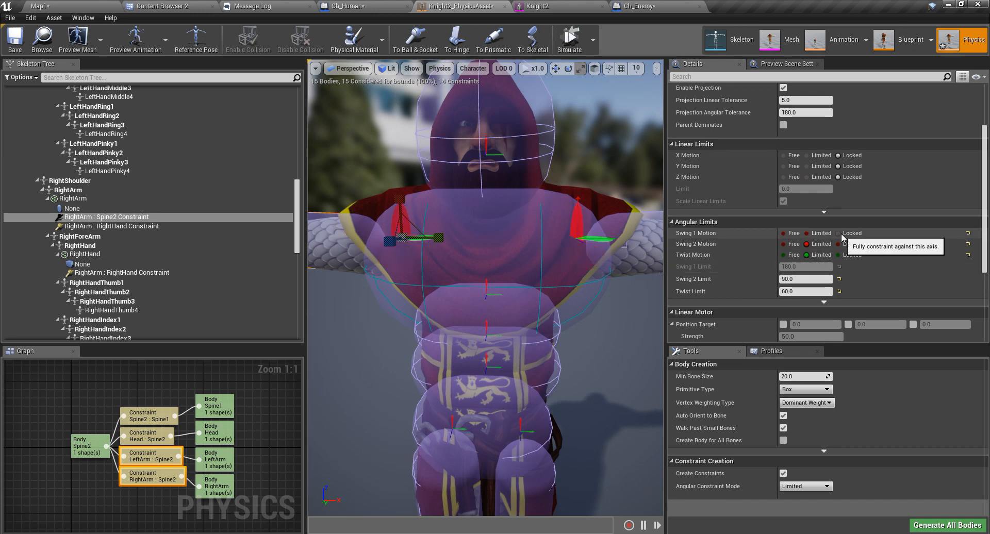
left_click(838, 245)
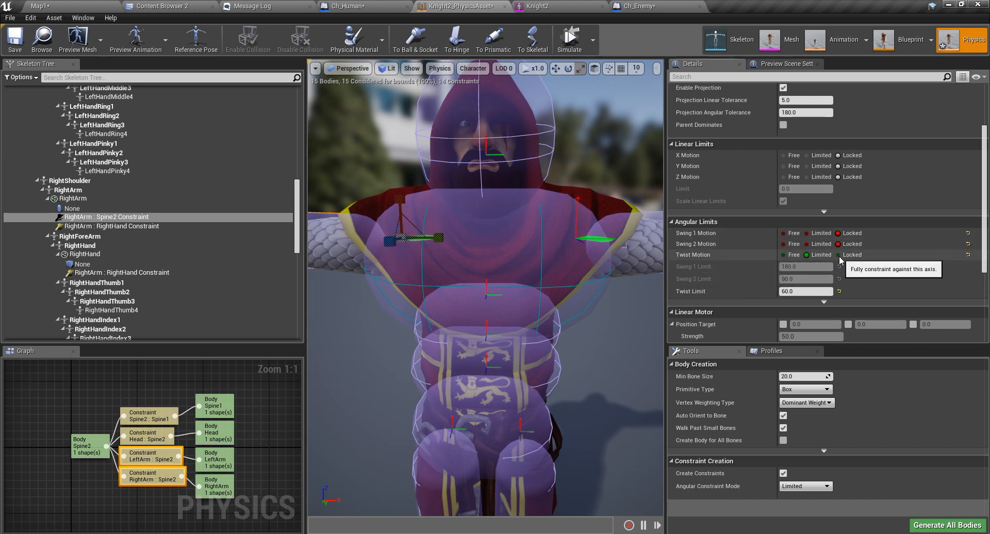
left_click(838, 256)
scroll(599, 316, "down", 3)
right_click_drag(600, 314, 662, 304)
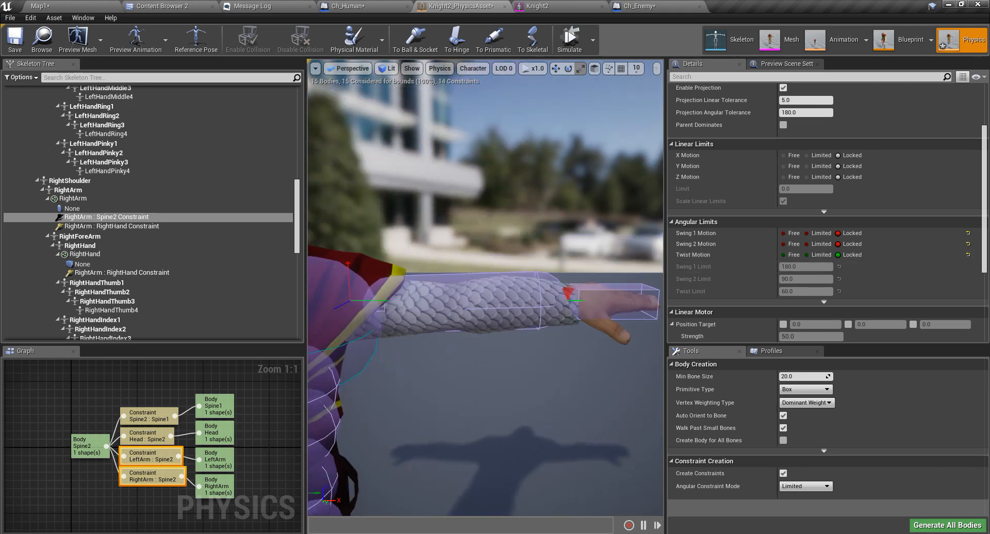
left_click(807, 254)
right_click_drag(353, 319, 453, 344)
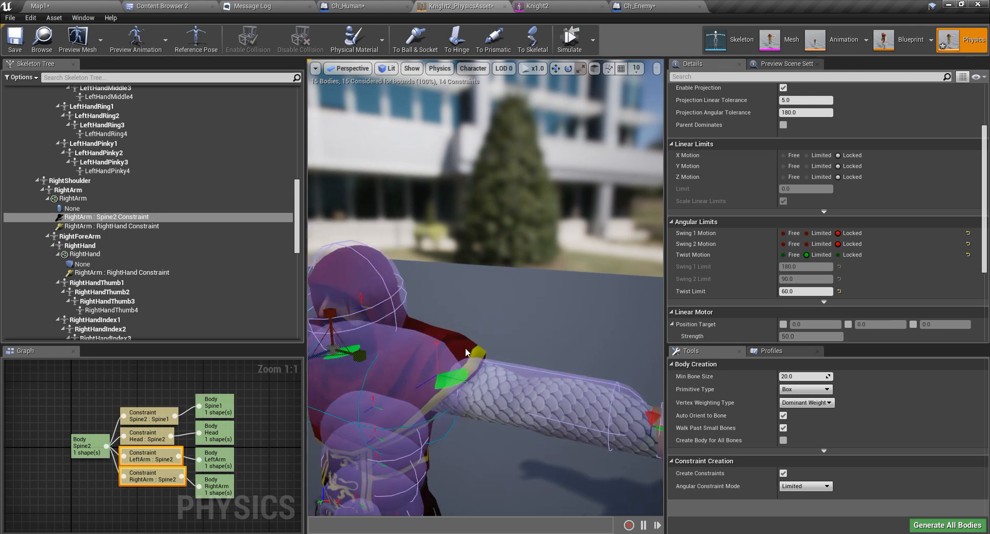
left_click(405, 363)
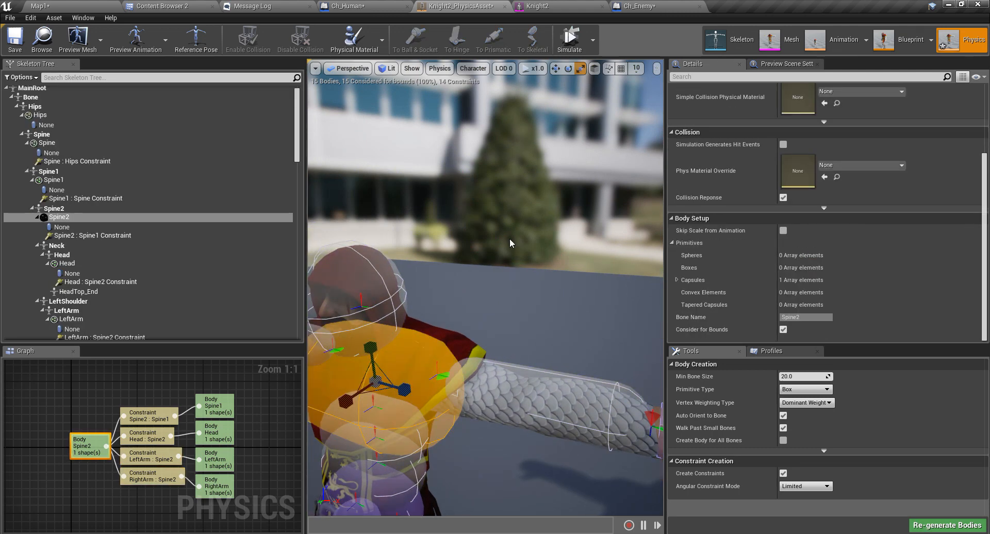
left_click(569, 41)
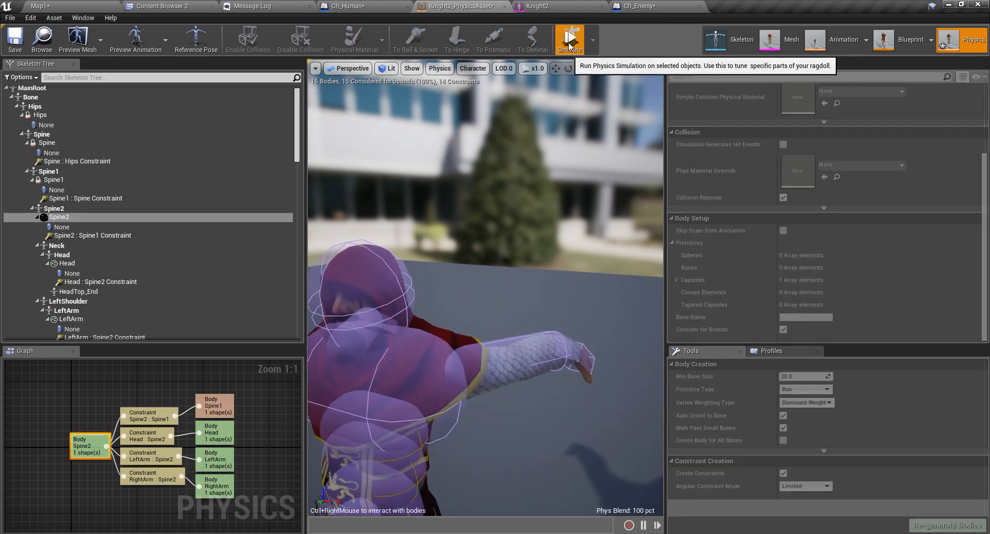
key("s")
mouse_move(495, 319)
right_mouse_down()
mouse_move(464, 323)
mouse_move(457, 356)
mouse_move(454, 340)
mouse_move(330, 232)
mouse_move(427, 293)
mouse_move(537, 302)
mouse_move(366, 261)
mouse_move(413, 283)
mouse_move(530, 294)
mouse_move(409, 299)
mouse_move(367, 259)
mouse_move(531, 306)
mouse_move(367, 267)
mouse_move(388, 285)
right_mouse_up()
mouse_move(421, 314)
right_mouse_down("ctrl")
mouse_move(331, 320)
mouse_move(563, 343)
mouse_move(337, 322)
mouse_move(557, 294)
right_mouse_up("ctrl")
key("a")
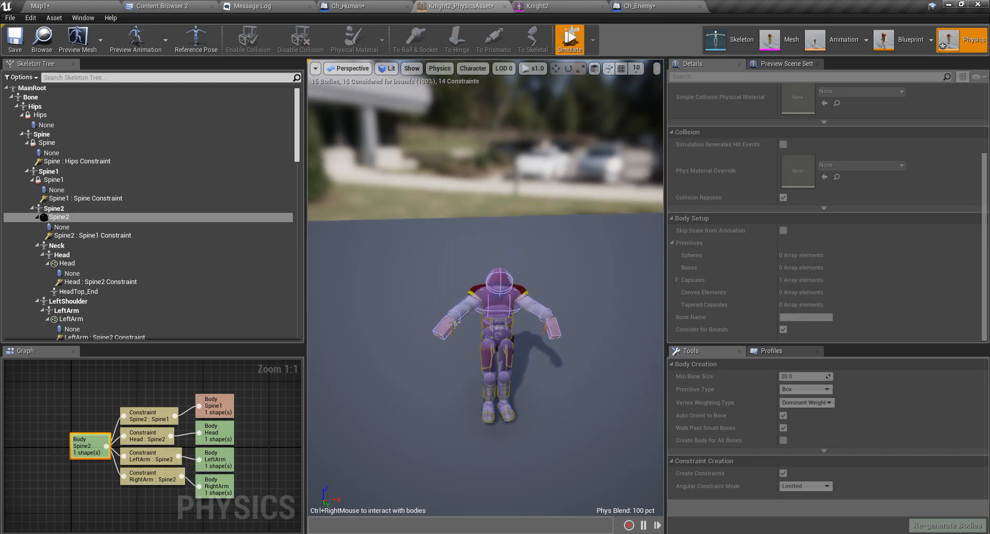
right_click_drag(451, 316, 361, 302)
right_click_drag(584, 393, 631, 399)
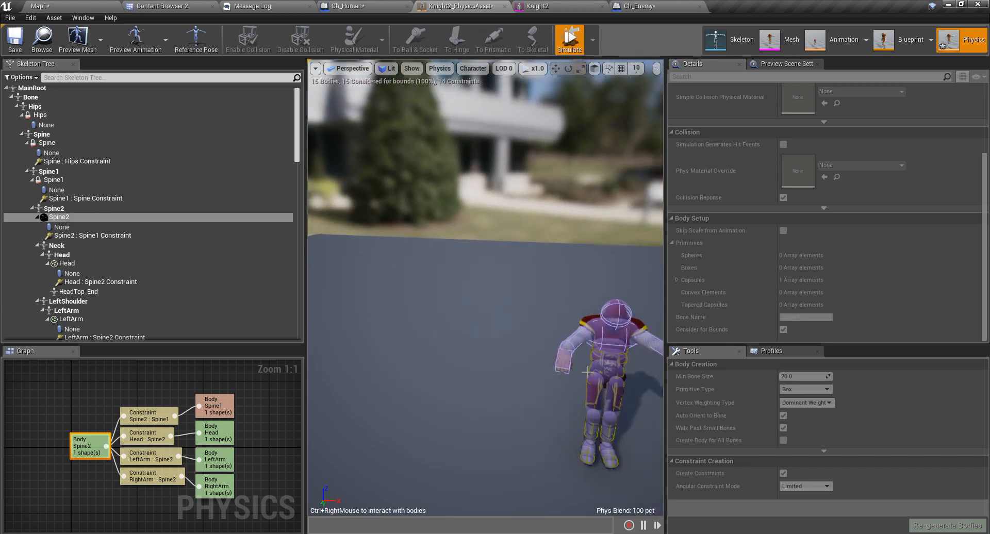
mouse_move(561, 358)
right_mouse_down("ctrl")
mouse_move(459, 248)
mouse_move(427, 325)
mouse_move(359, 269)
right_mouse_up("ctrl")
right_click_drag(465, 354, 449, 326)
key("a")
mouse_move(408, 282)
right_mouse_down("ctrl")
mouse_move(252, 249)
mouse_move(215, 227)
mouse_move(519, 343)
mouse_move(135, 276)
right_mouse_up("ctrl")
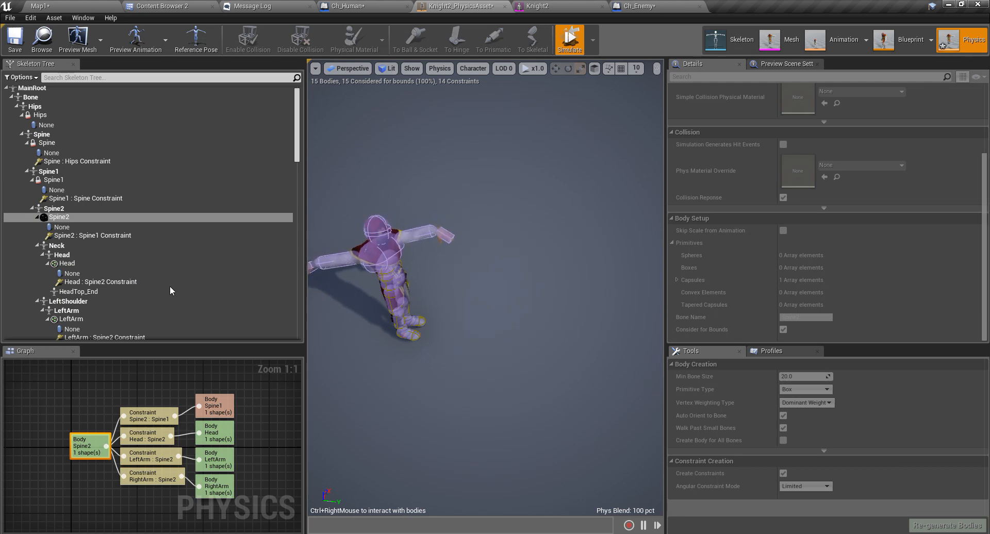
mouse_move(415, 243)
right_mouse_down("ctrl")
mouse_move(426, 308)
mouse_move(236, 263)
right_mouse_up("ctrl")
mouse_move(408, 225)
right_mouse_down("ctrl")
mouse_move(470, 310)
mouse_move(463, 325)
mouse_move(543, 358)
mouse_move(351, 166)
mouse_move(453, 269)
right_mouse_up("ctrl")
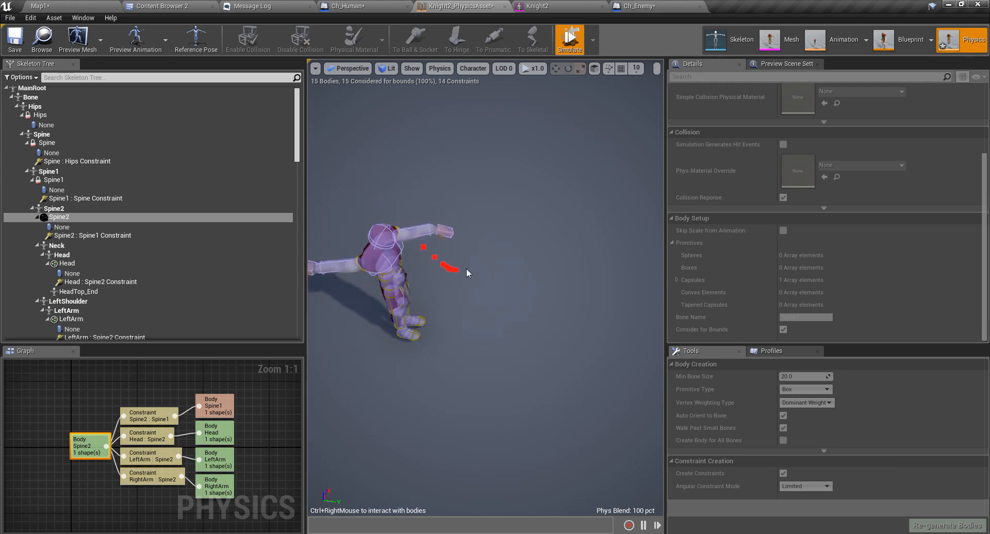
left_click(570, 38)
right_click_drag(534, 304, 529, 310)
middle_click_drag(534, 304, 562, 361)
right_click_drag(535, 305, 438, 299)
scroll(551, 312, "up", 5)
middle_click_drag(490, 349, 546, 368)
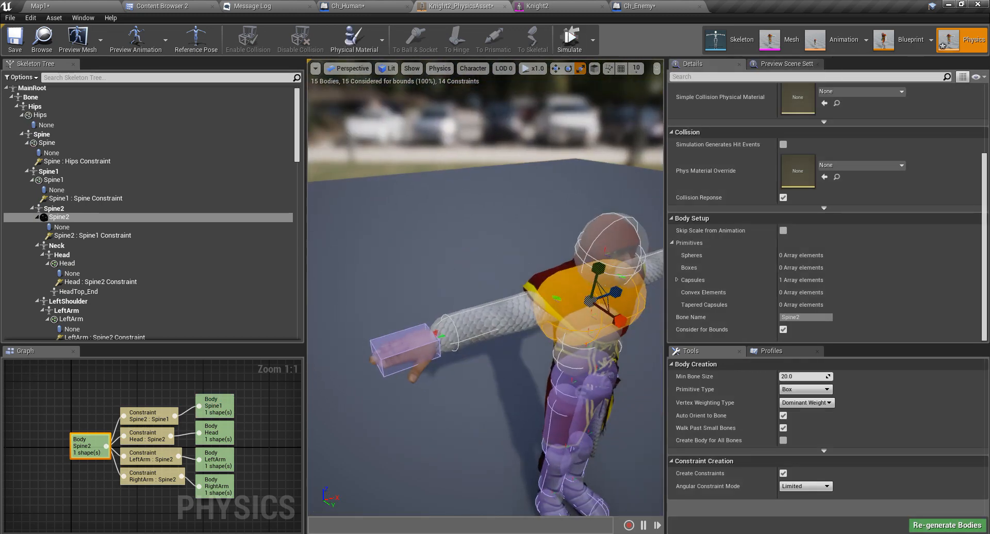
scroll(491, 359, "up", 5)
key("f")
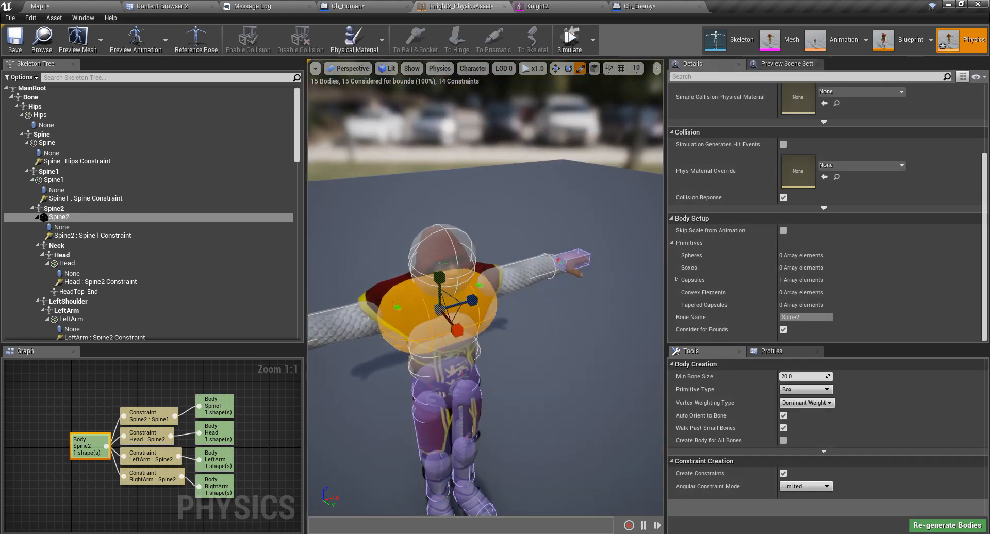
On both shoulder constraints, lock Twist and set Swing 2 Motion to Limited at 90°.
left_click(461, 293)
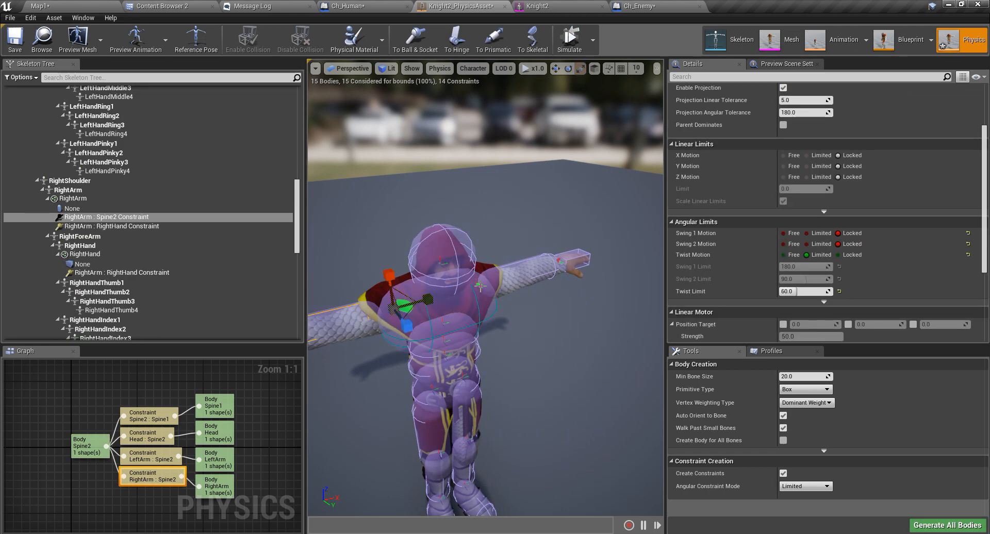
left_click(479, 286, "ctrl")
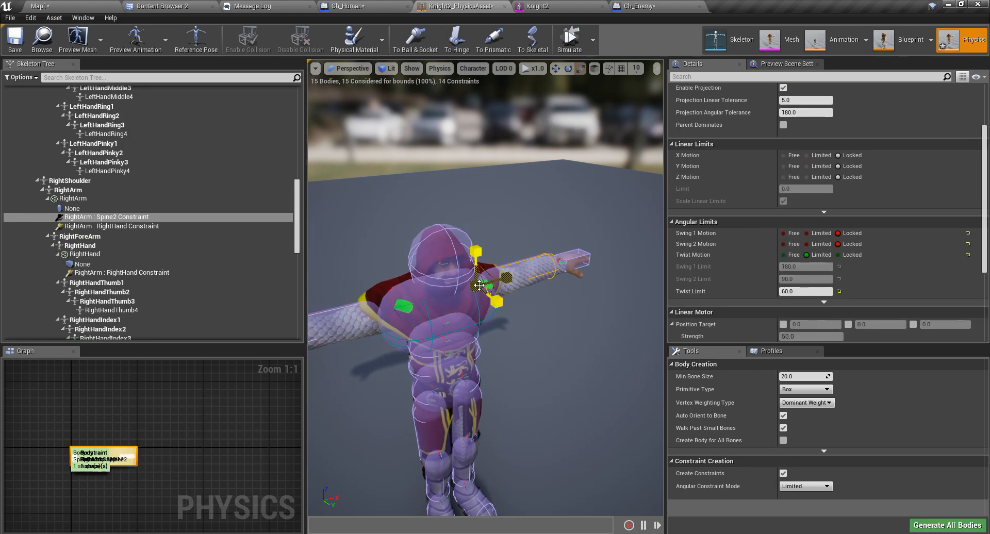
left_click(838, 255)
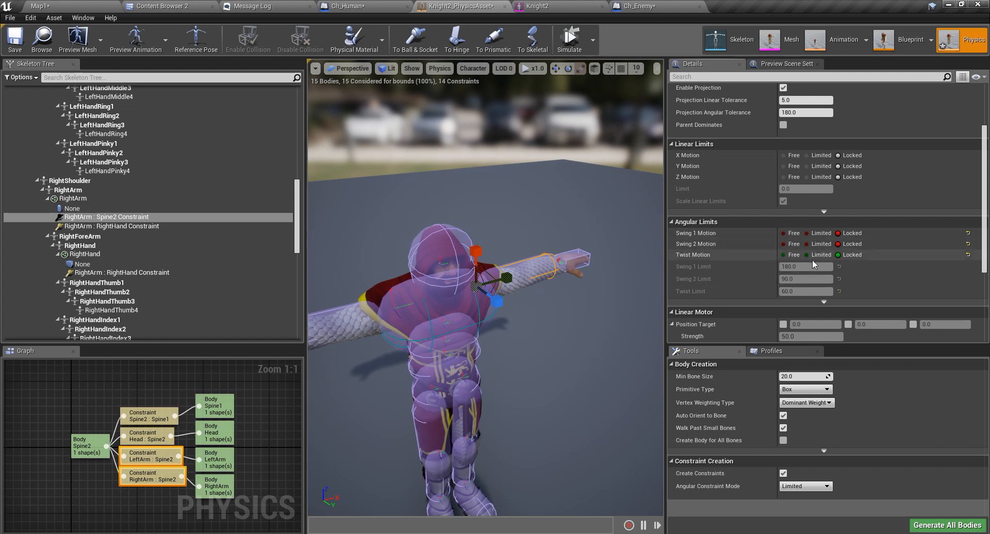
left_click(807, 245)
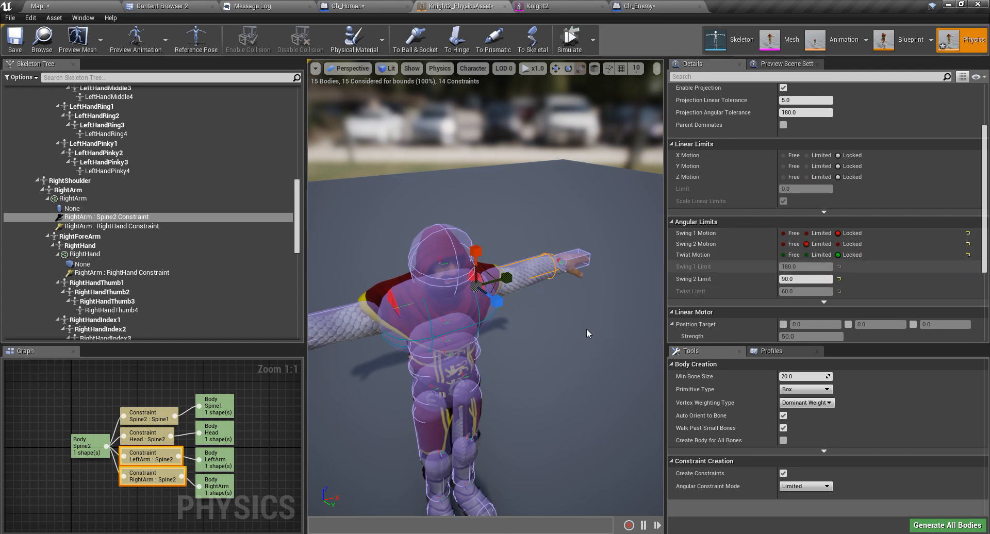
right_click_drag(589, 336, 557, 312)
right_click_drag(561, 386, 555, 387)
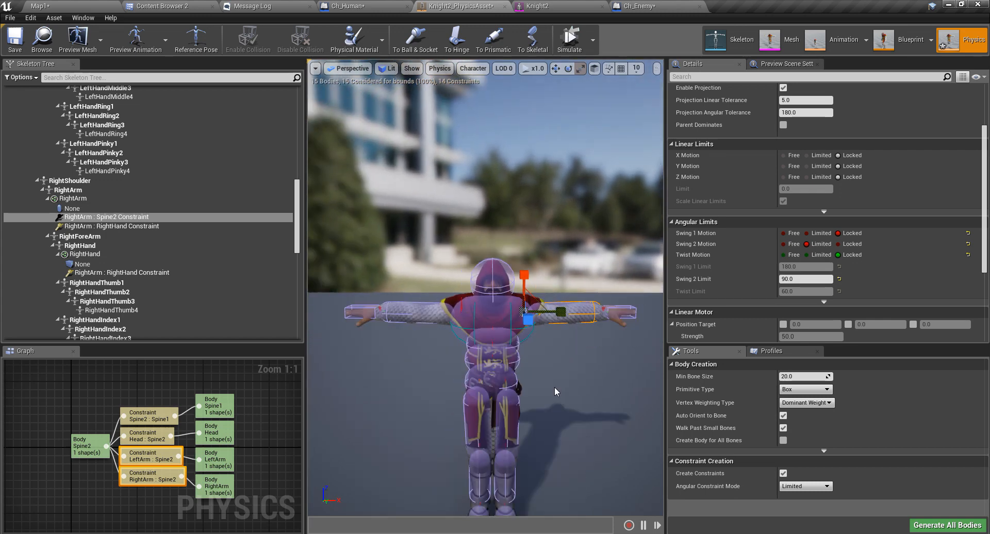
left_click(483, 310)
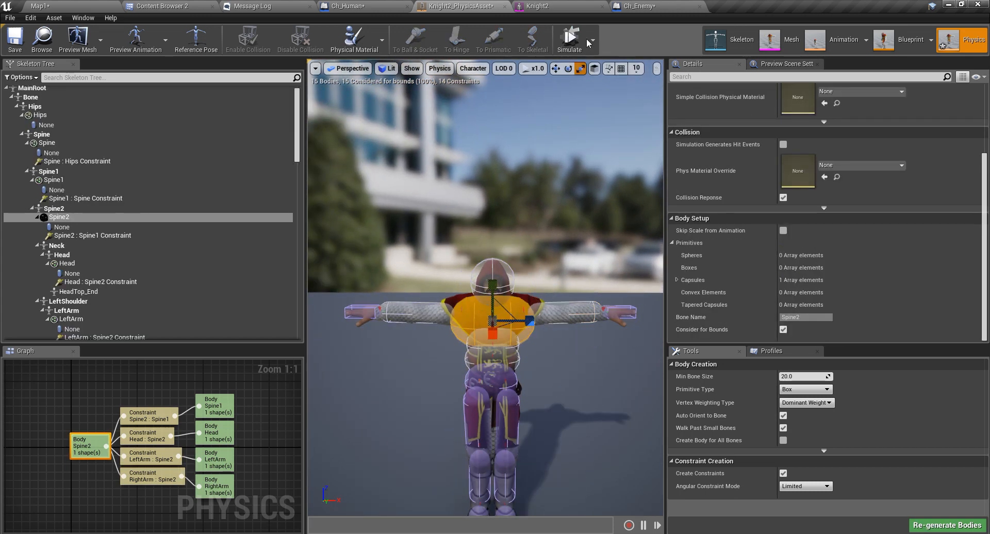
Simulate and yank the knight's arm around to test the shoulders, then stop.
left_click(570, 40)
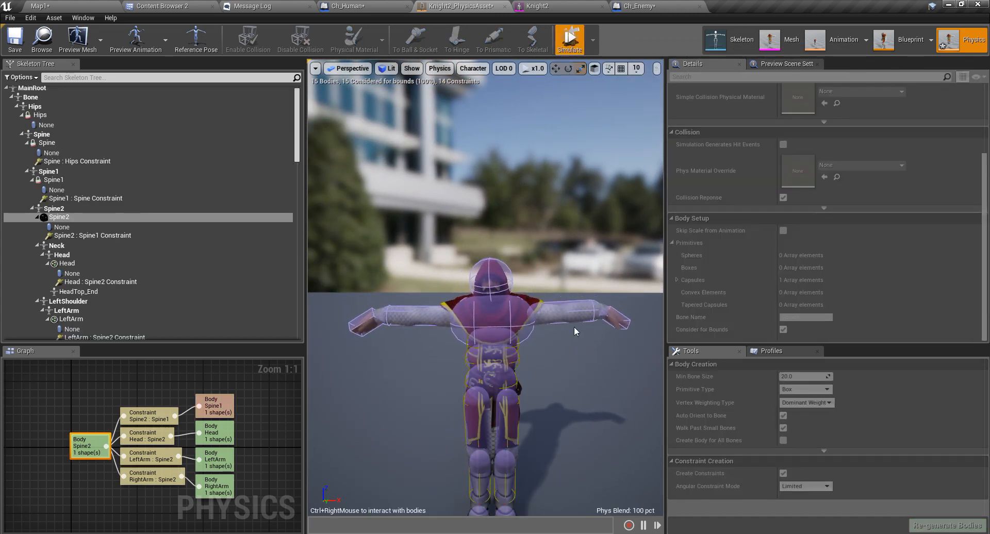
mouse_move(577, 331)
right_mouse_down("ctrl")
mouse_move(583, 233)
mouse_move(437, 123)
mouse_move(303, 77)
right_mouse_up("ctrl")
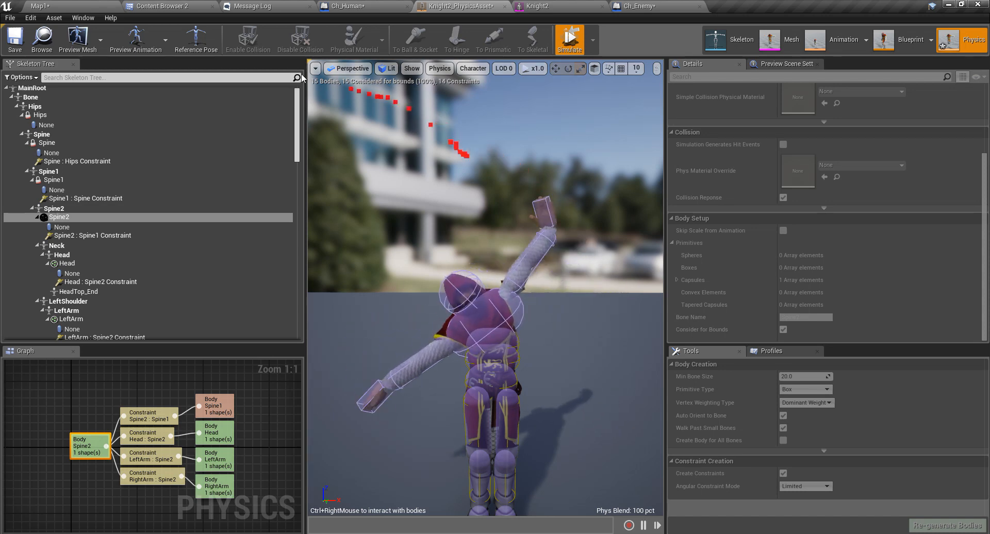
mouse_move(558, 338)
right_mouse_down("ctrl")
mouse_move(578, 464)
mouse_move(557, 155)
mouse_move(568, 481)
right_mouse_up("ctrl")
left_click(575, 47)
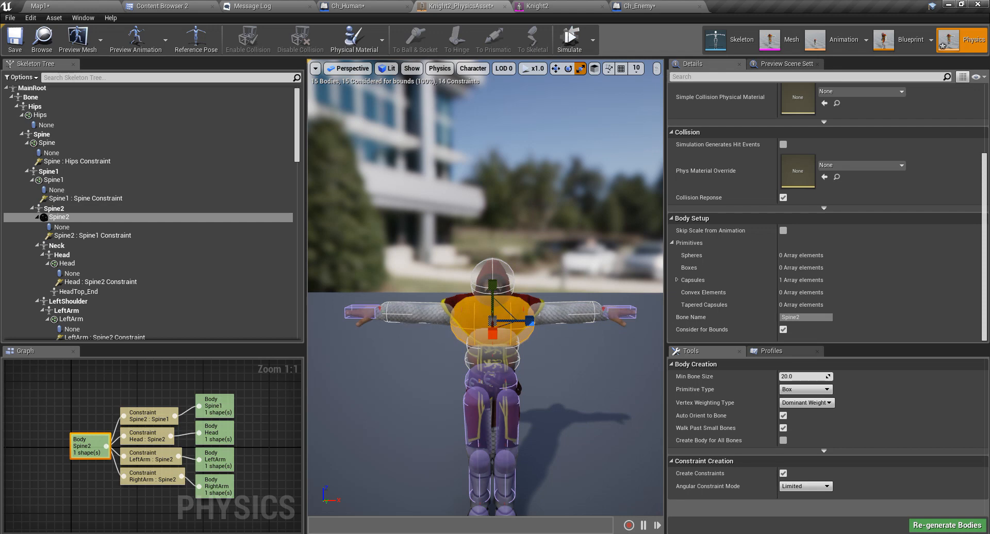
Simulate with the left arm body selected, pulling the arm up and back down.
left_click(568, 313)
left_click(576, 38)
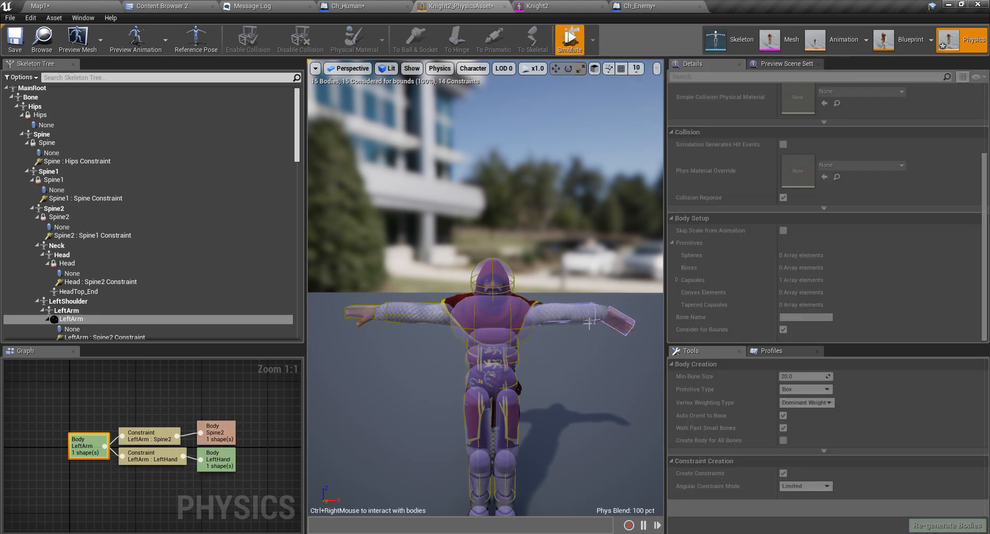
right_click_drag(586, 320, 576, 217, "ctrl")
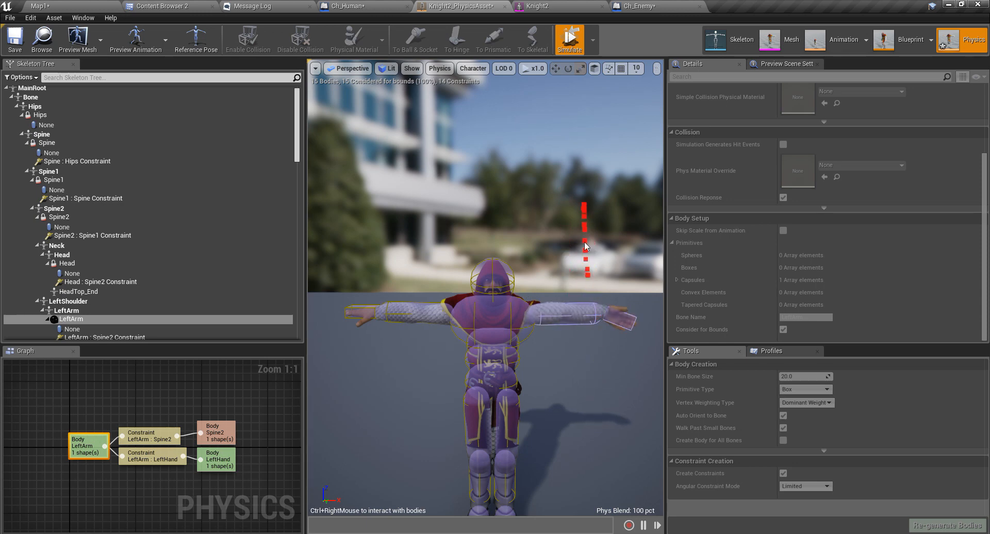
right_click_drag(586, 247, 601, 322, "ctrl")
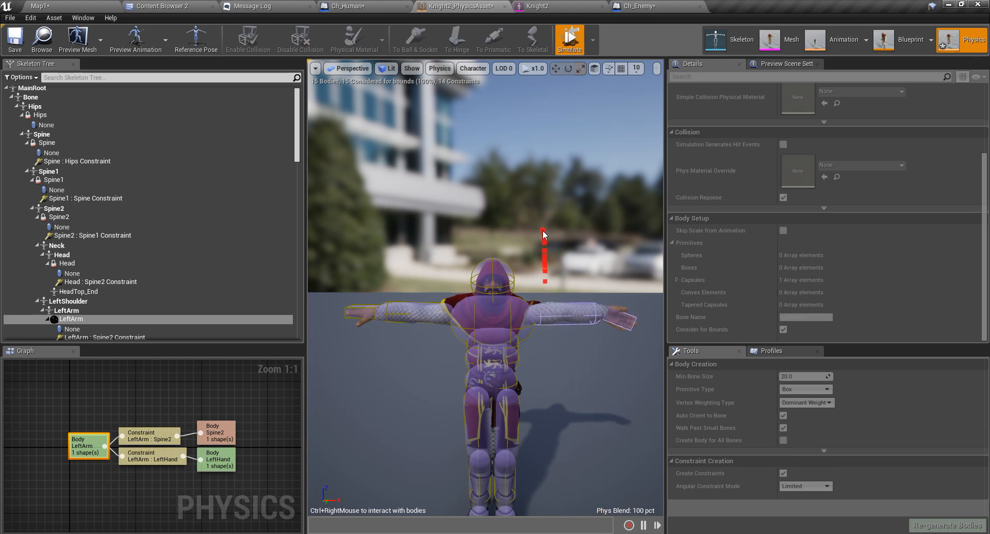
right_click_drag(559, 375, 488, 375)
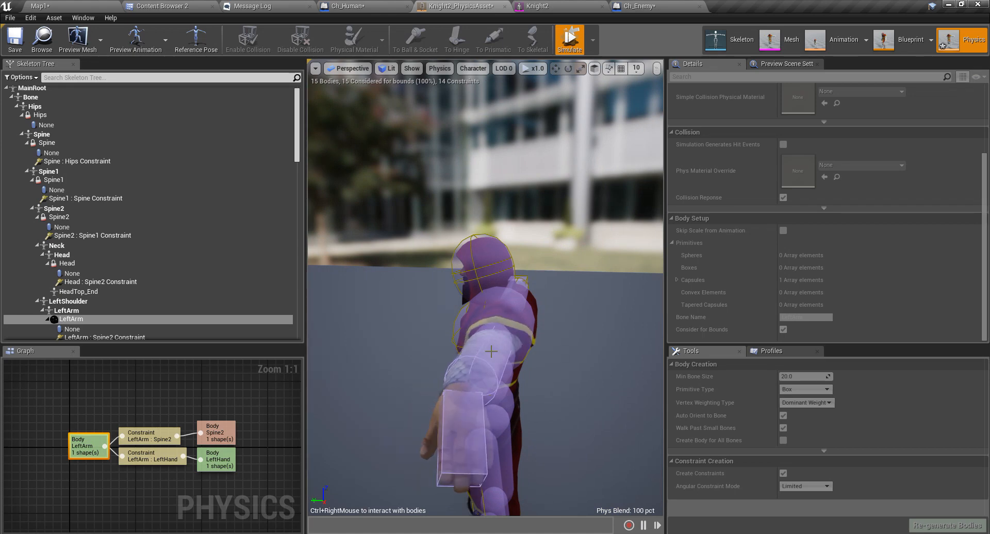
right_click_drag(590, 342, 376, 322)
left_click(570, 38)
Simulate with the right arm body selected to watch the arm drop, then reset.
left_click(494, 309)
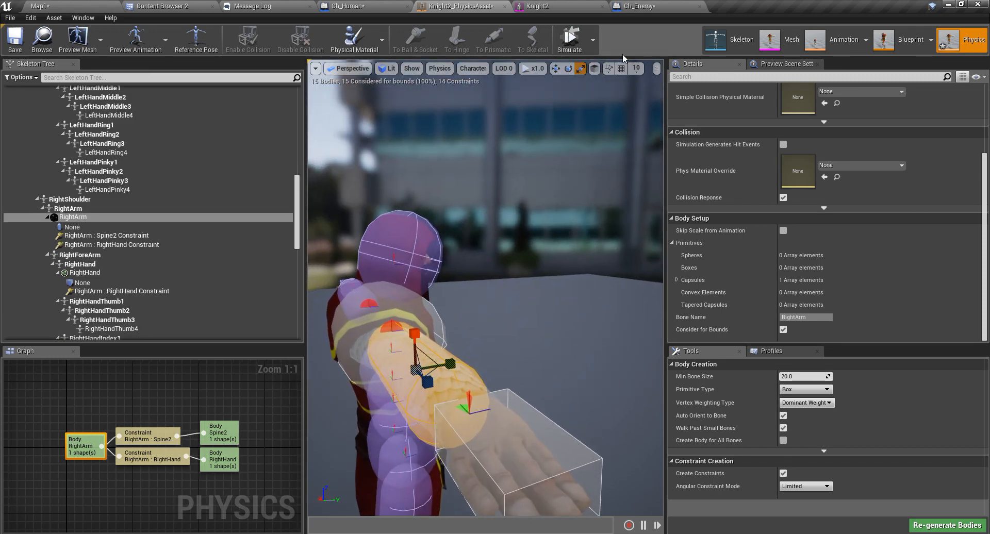
left_click(568, 39)
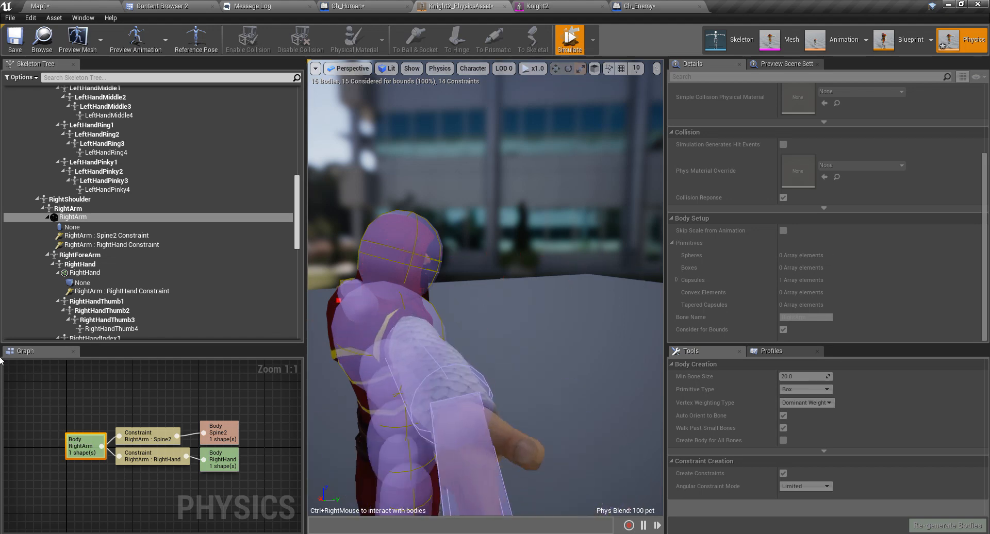
key("s")
right_click_drag(459, 274, 484, 288)
key("a")
key("w")
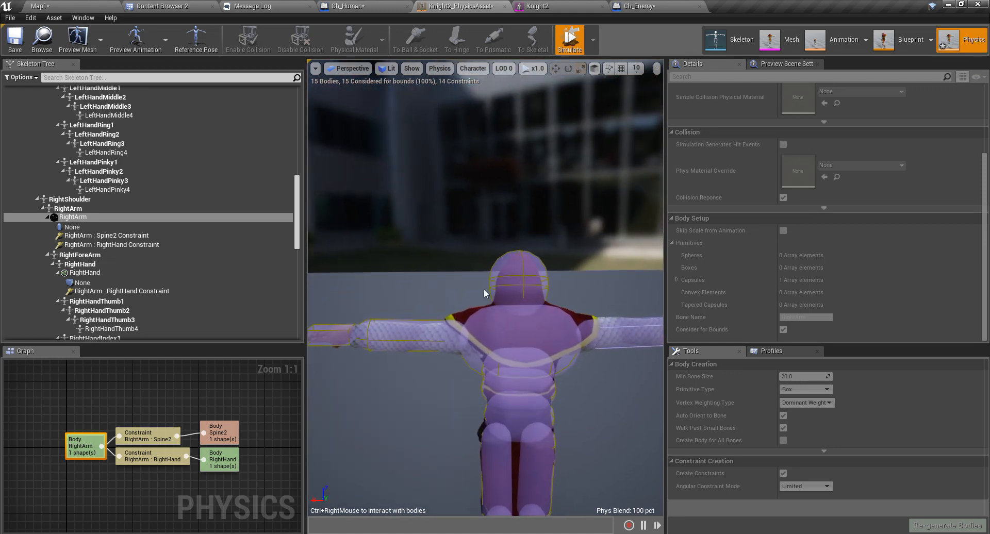
left_click(570, 39)
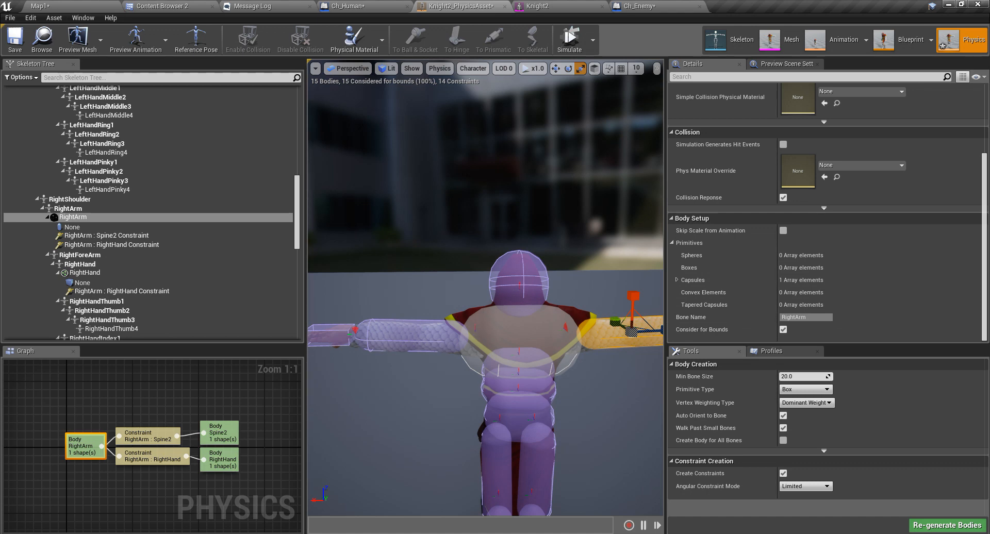
left_click(474, 332)
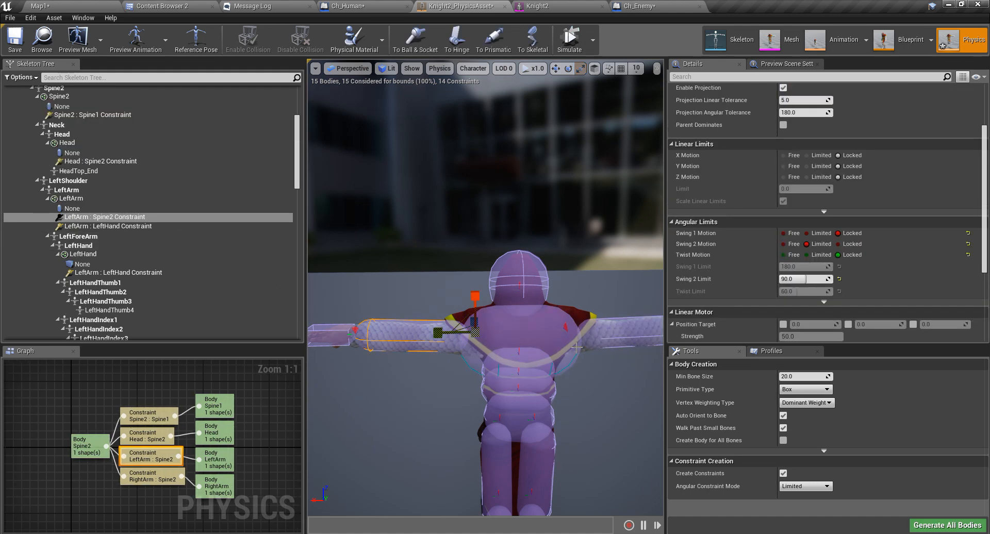
Set the shoulder constraints' Swing 2 Limit to 60 and Swing 1 Motion to Limited at 180.
key("f")
middle_click_drag(509, 357, 485, 365)
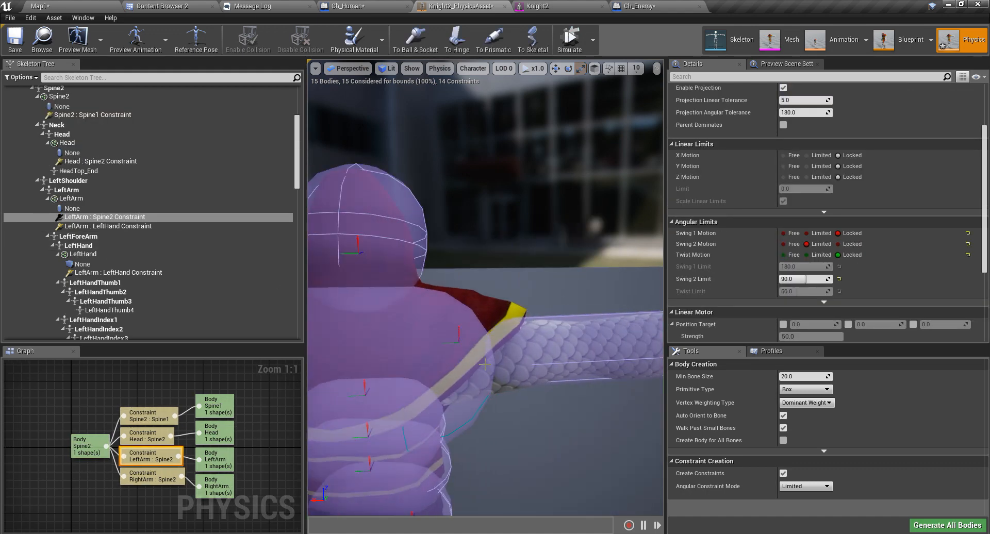
left_click(458, 339, "ctrl")
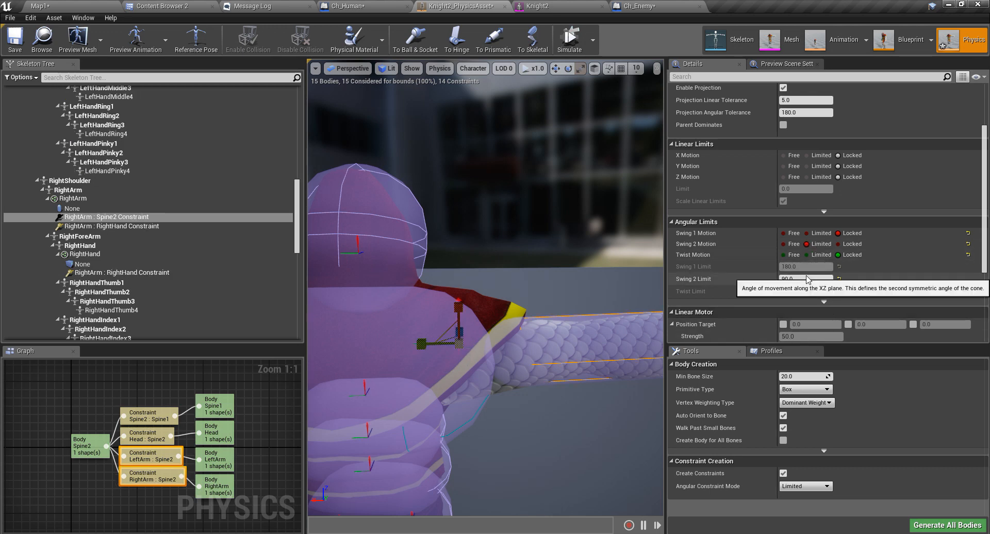
left_click(813, 282)
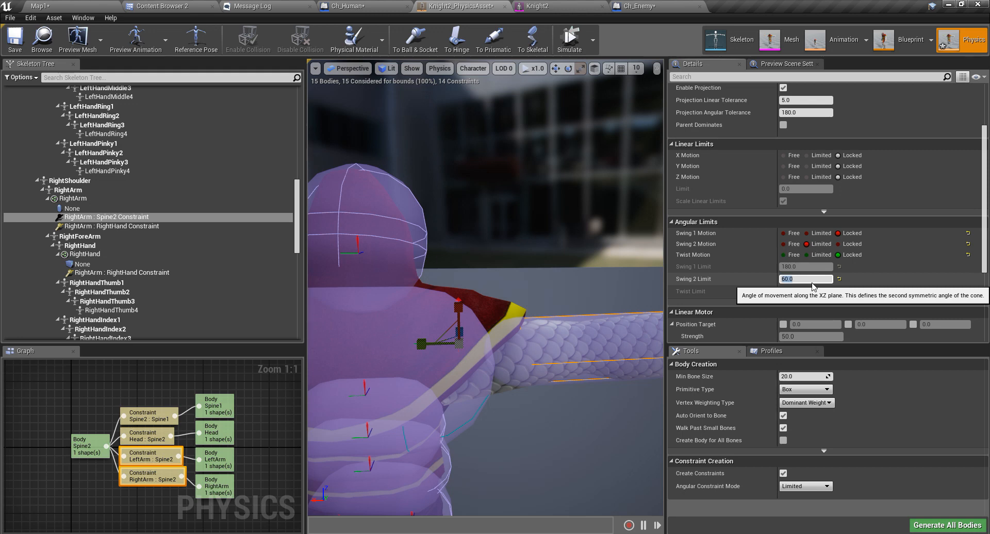
key("s")
right_click_drag(583, 283, 569, 300)
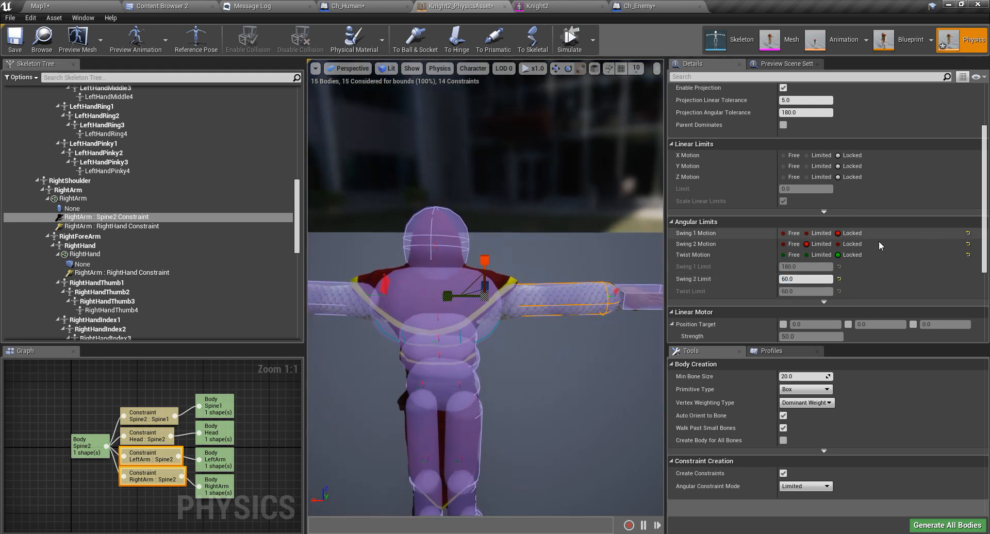
left_click(807, 233)
Fly the camera around to the knight's right arm and start the simulation.
scroll(825, 242, "down", 1)
key("s")
mouse_move(545, 361)
right_mouse_down()
mouse_move(412, 367)
mouse_move(340, 351)
mouse_move(546, 354)
right_mouse_up()
key("w")
key("d")
key("s")
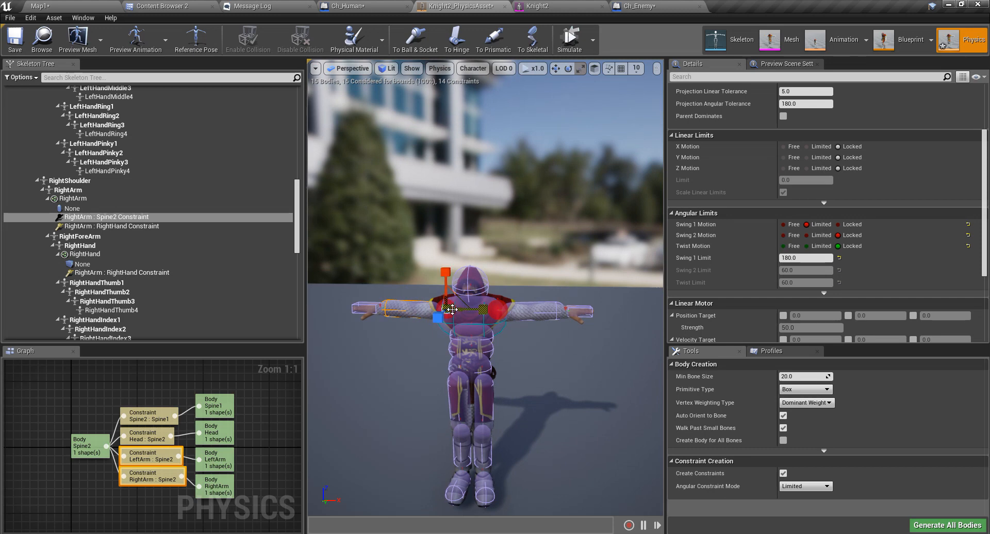
key("a")
right_click_drag(452, 309, 426, 285)
key("w")
key("s")
left_click(569, 42)
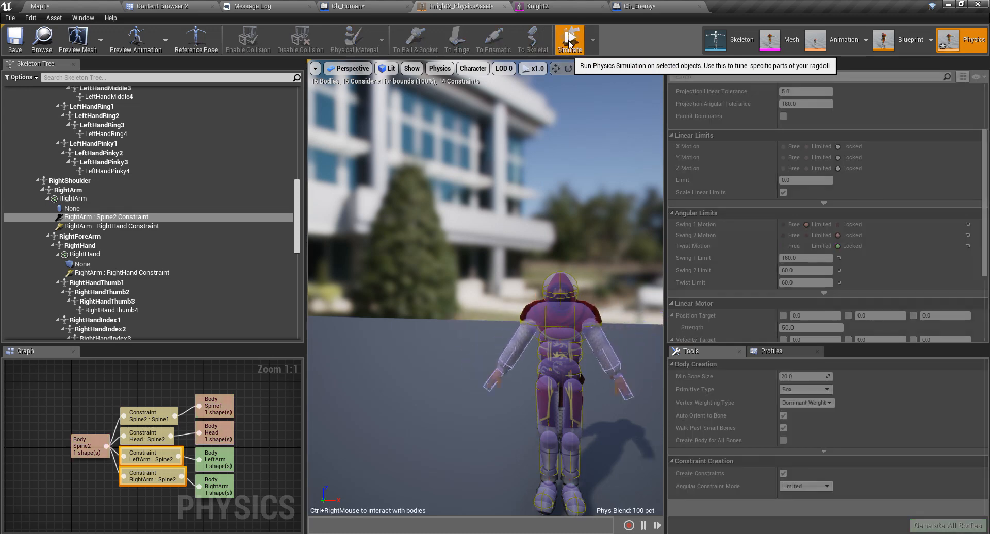
Pull the right arm upward, fling both arms sideways, then stop the simulation.
mouse_move(526, 361)
right_mouse_down("ctrl")
mouse_move(635, 153)
mouse_move(324, 523)
mouse_move(584, 1)
right_mouse_up("ctrl")
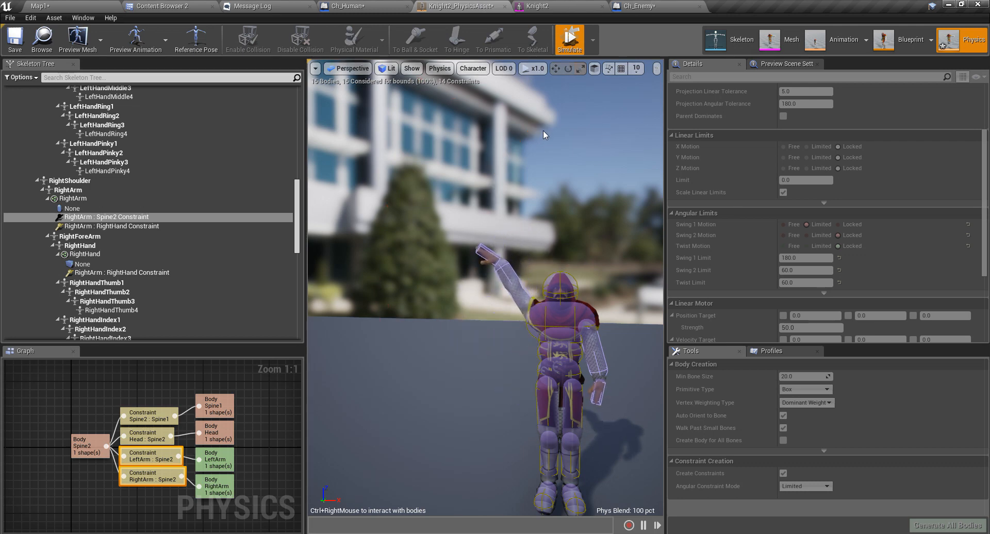
mouse_move(518, 382)
right_mouse_down("ctrl")
mouse_move(409, 479)
mouse_move(482, 242)
right_mouse_up("ctrl")
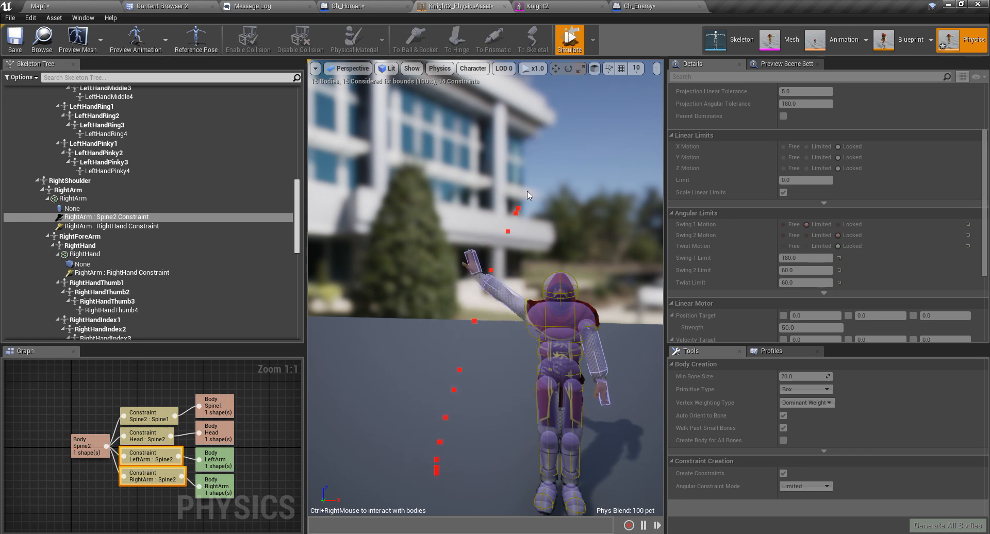
mouse_move(463, 473)
right_mouse_down("ctrl")
mouse_move(518, 258)
mouse_move(556, 223)
mouse_move(624, 211)
right_mouse_up("ctrl")
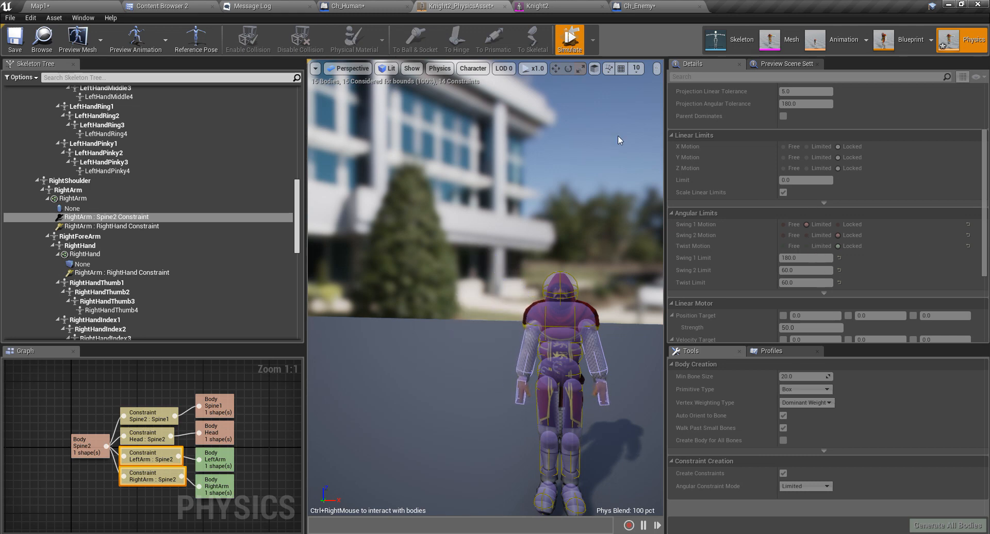
left_click(570, 39)
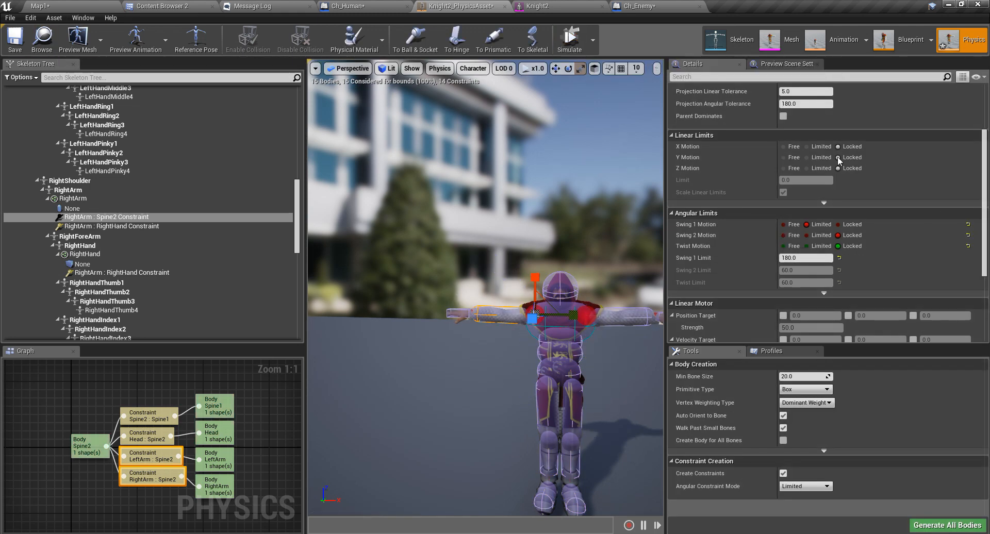
Lower the Swing 1 limit to 160 and test the right arm in simulation.
left_click(811, 259)
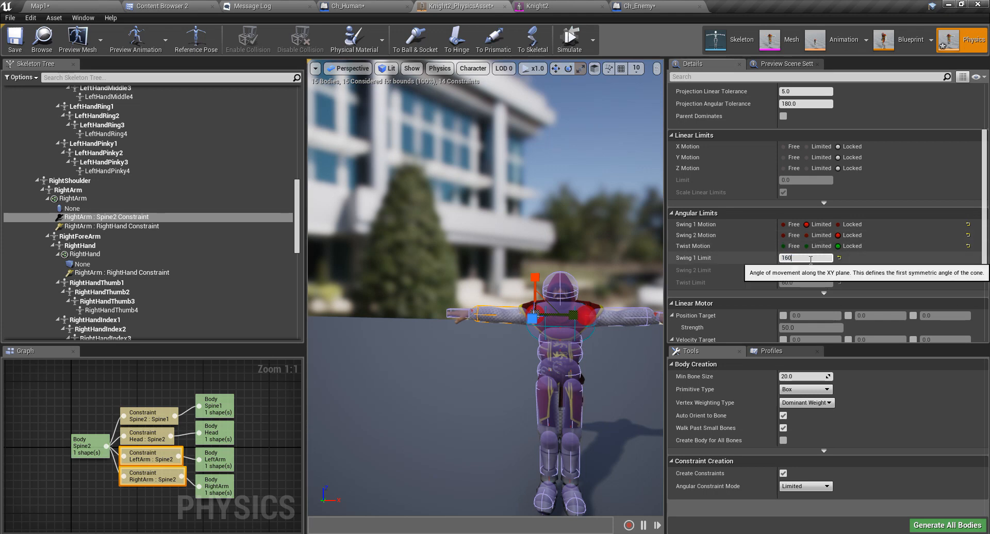
scroll(494, 312, "down", 3)
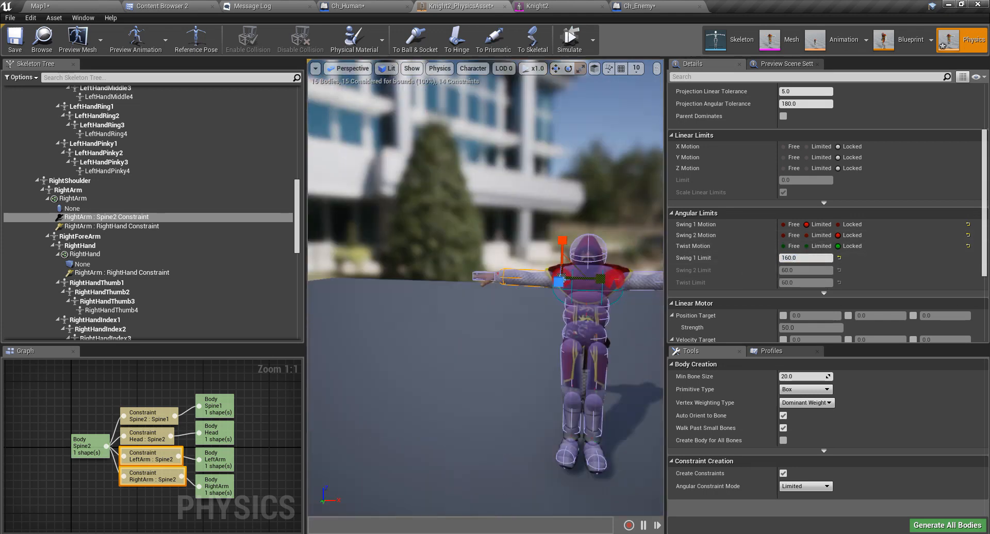
left_click(570, 38)
right_click_drag(468, 328, 411, 217, "ctrl")
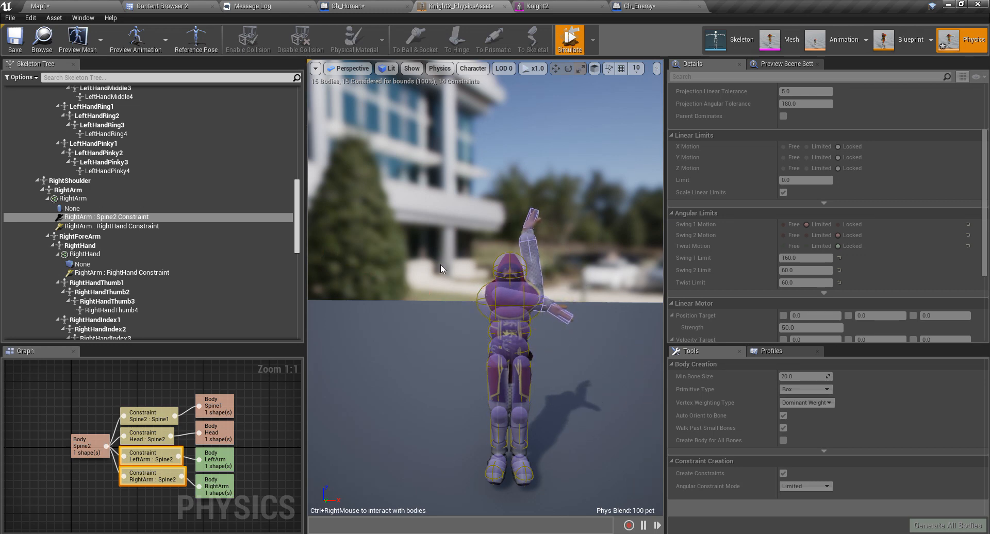
mouse_move(482, 211)
right_mouse_down()
mouse_move(521, 243)
mouse_move(552, 362)
right_mouse_up()
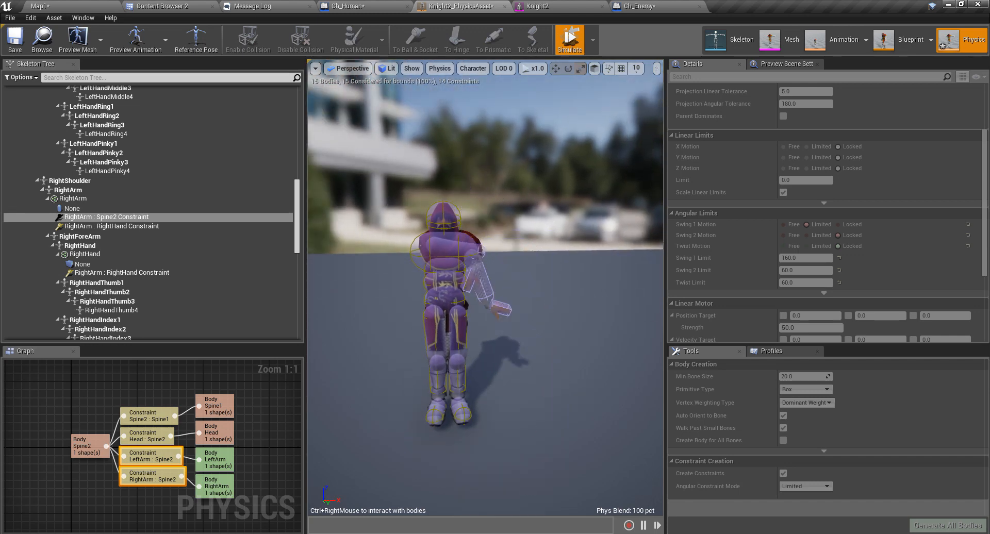
left_click(570, 41)
Orbit to the knight's left side and select the LeftLeg : LeftUpLeg constraint.
key("f")
right_click_drag(485, 289, 312, 344)
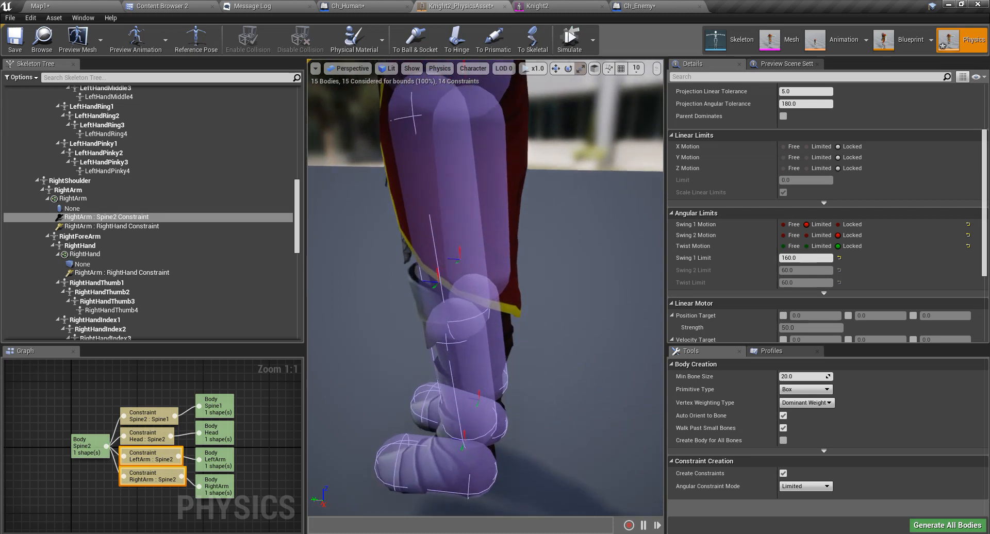
right_click_drag(587, 149, 592, 141)
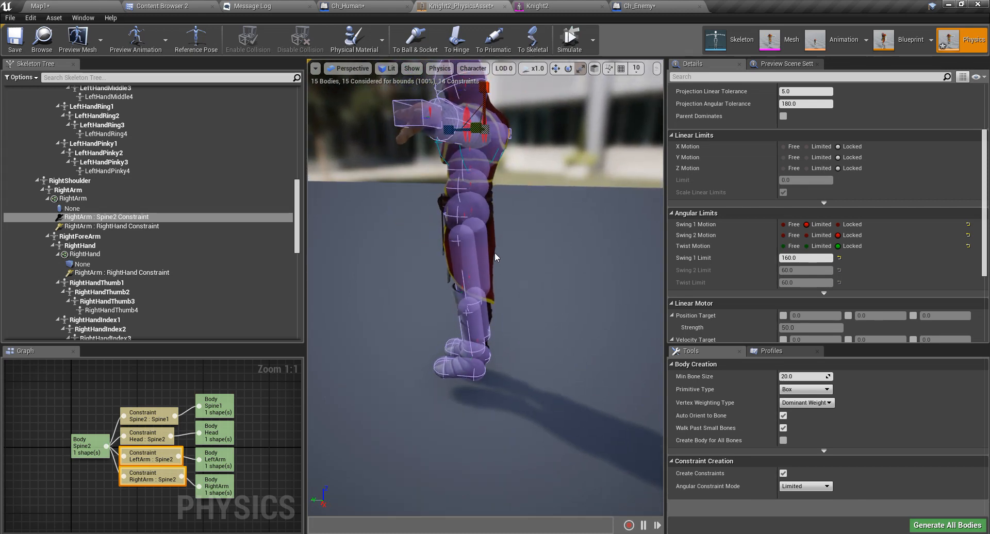
scroll(468, 231, "up", 5)
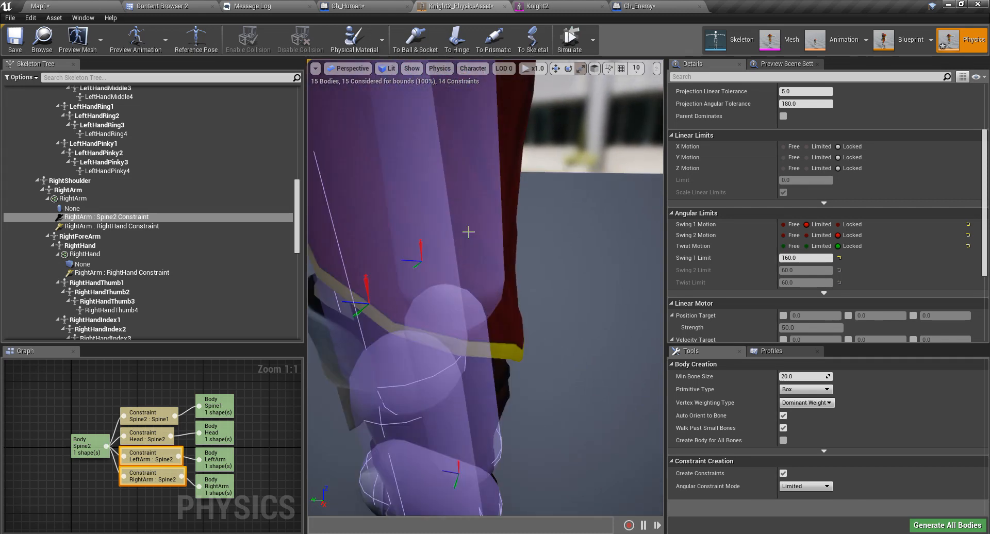
left_click(365, 304)
right_click_drag(367, 304, 503, 275)
left_click(594, 41)
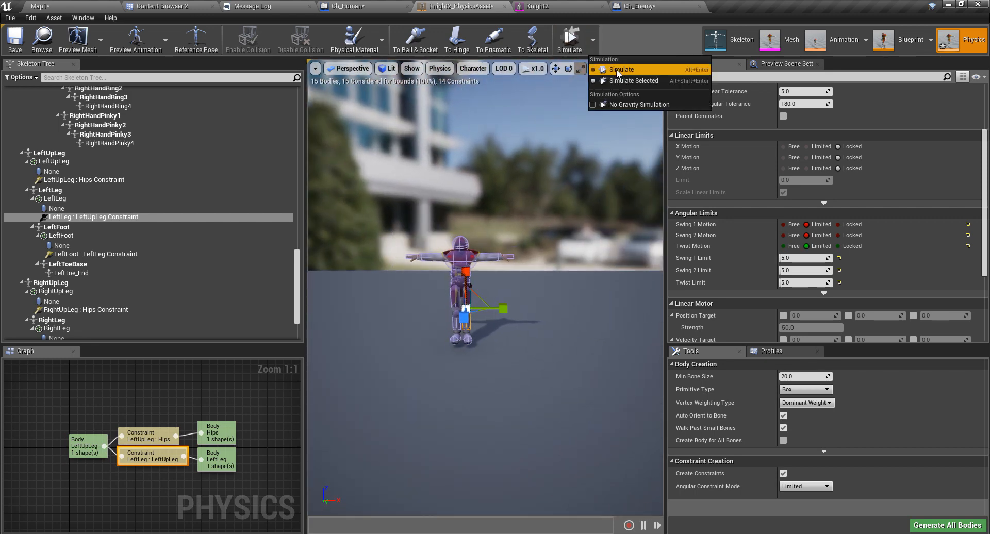
left_click(616, 69)
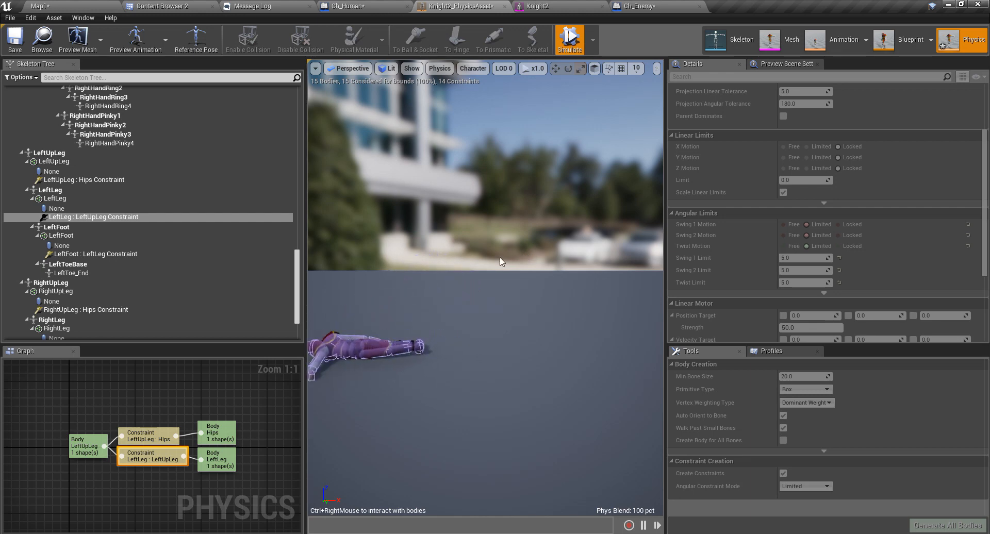
right_click_drag(500, 258, 437, 298)
key("w")
key("w")
key("s")
mouse_move(407, 238)
right_mouse_down("ctrl")
mouse_move(513, 67)
mouse_move(440, 267)
mouse_move(453, 294)
mouse_move(581, 122)
mouse_move(568, 128)
mouse_move(582, 23)
right_mouse_up("ctrl")
right_click_drag(602, 240, 601, 187)
mouse_move(360, 299)
right_mouse_down("ctrl")
mouse_move(411, 42)
mouse_move(553, 1)
mouse_move(562, 5)
mouse_move(385, 7)
mouse_move(311, 20)
mouse_move(559, 39)
mouse_move(543, 29)
mouse_move(462, 27)
mouse_move(416, 46)
mouse_move(512, 73)
mouse_move(654, 72)
mouse_move(543, 297)
right_mouse_up("ctrl")
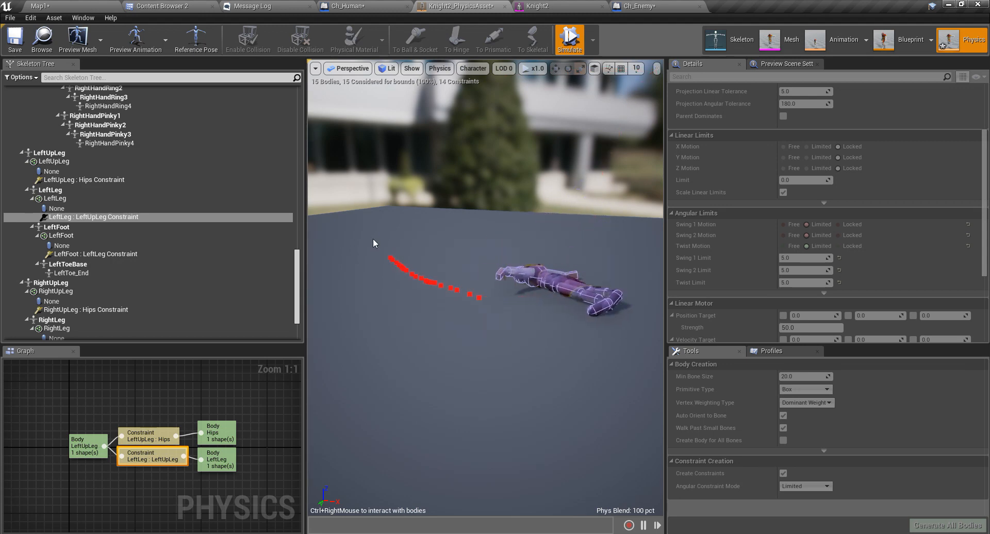
left_click(569, 39)
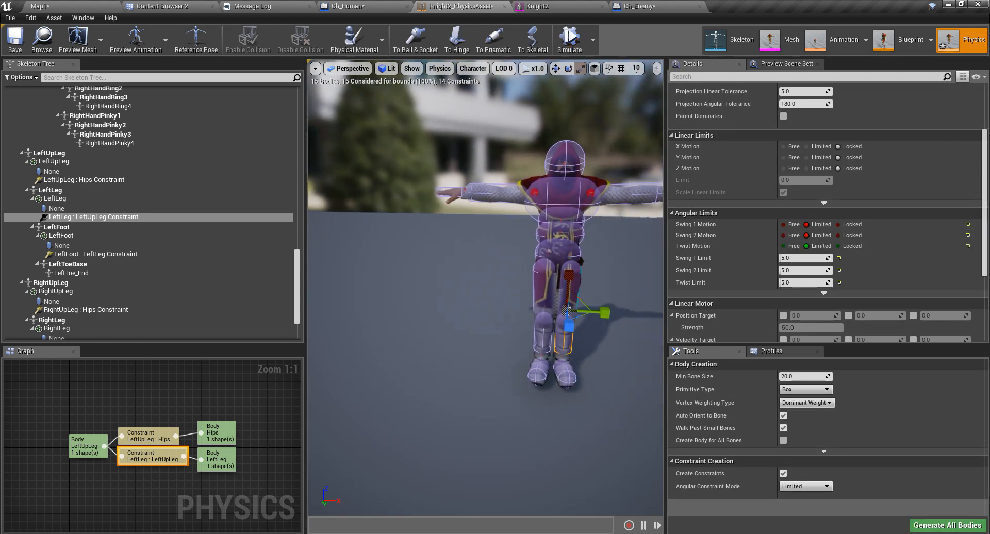
Fly in close to the knees and select both knee constraints.
right_click_drag(486, 248, 485, 243)
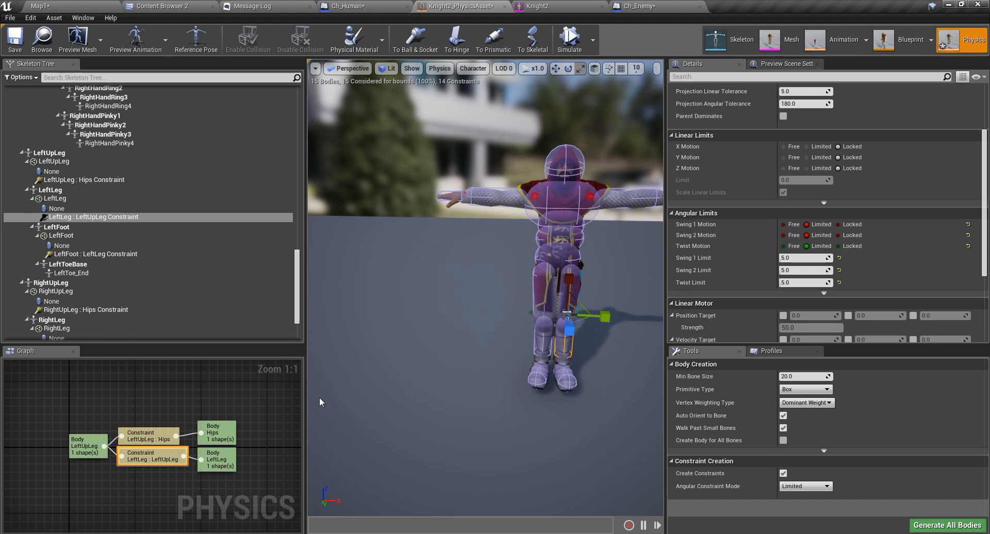
key("d")
right_click_drag(320, 403, 235, 417)
key("w")
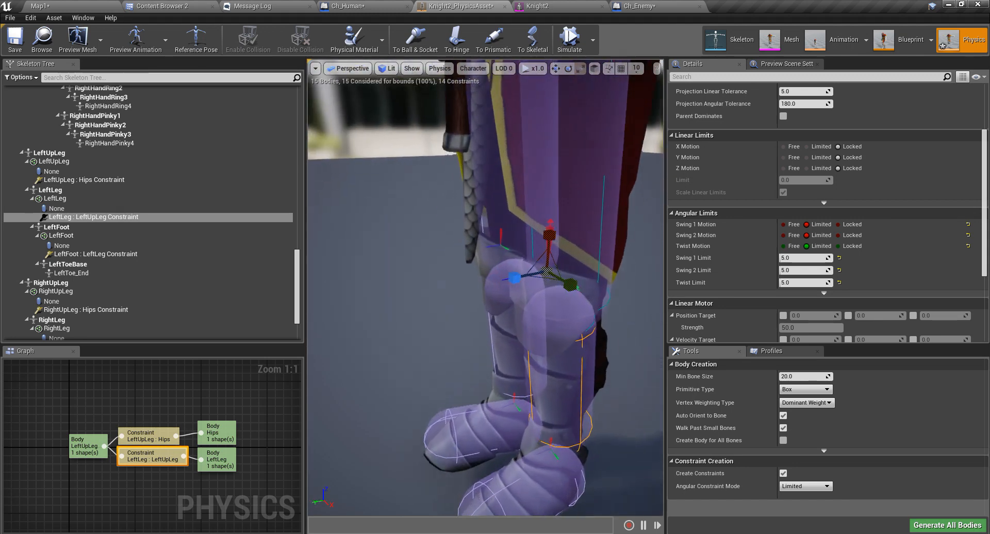
right_click_drag(474, 367, 467, 369)
mouse_move(528, 285)
right_mouse_down()
mouse_move(578, 287)
mouse_move(531, 268)
mouse_move(528, 285)
right_mouse_up()
key("Escape")
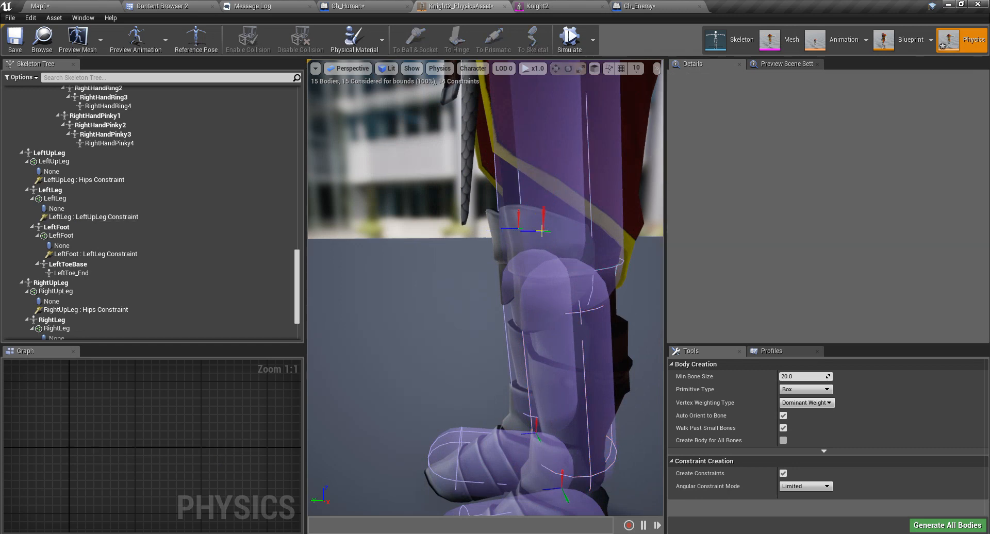
left_click(542, 230)
right_click_drag(542, 231, 498, 212)
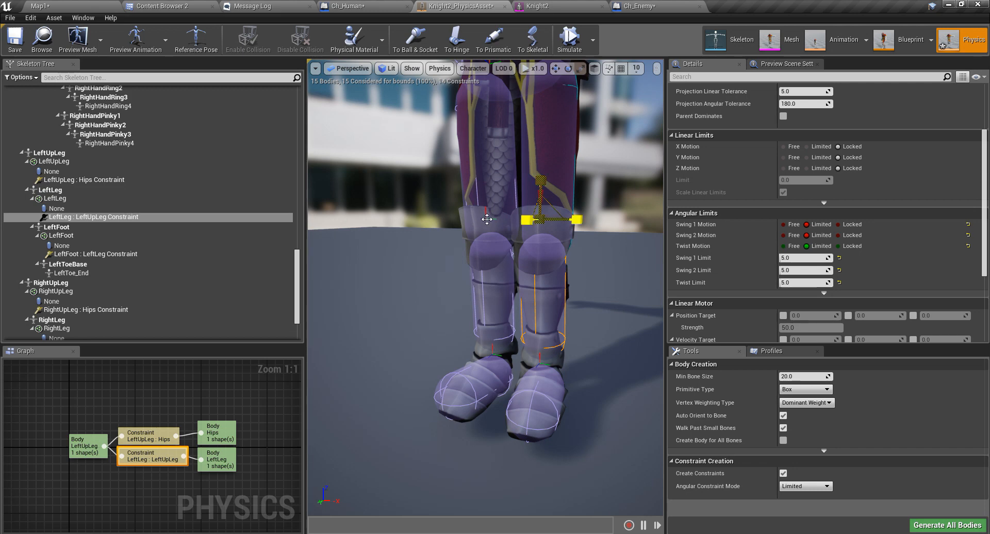
left_click(486, 220, "ctrl")
right_click_drag(619, 333, 587, 336)
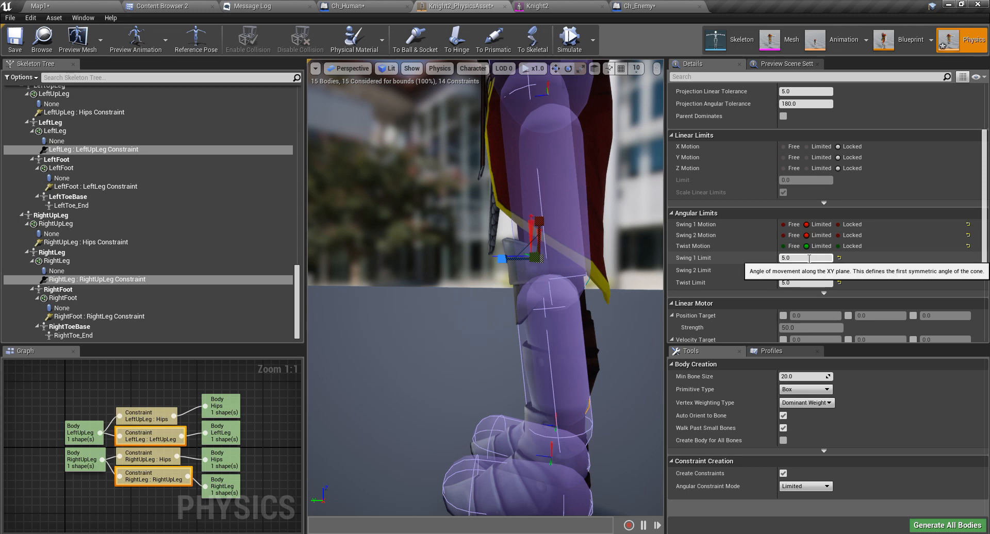
Lock both swing axes on the knee constraints and limit Twist to 20.
left_click(838, 235)
left_click(839, 247)
right_click_drag(577, 268, 614, 319)
right_click_drag(489, 243, 523, 250)
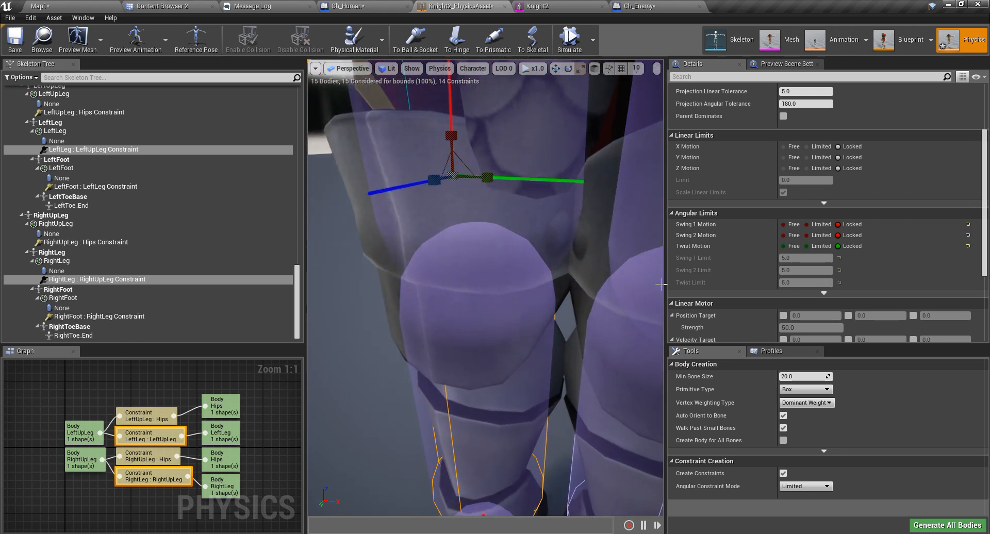
left_click(812, 247)
right_click_drag(550, 363, 570, 379)
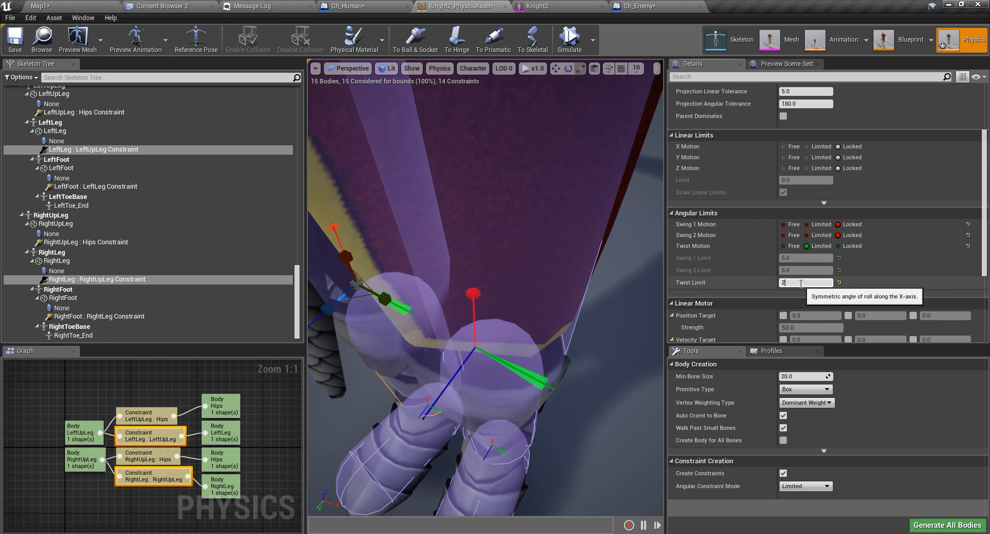
right_click_drag(612, 325, 454, 310)
Select the left lower-leg body and simulate only the selected body.
left_click(470, 299)
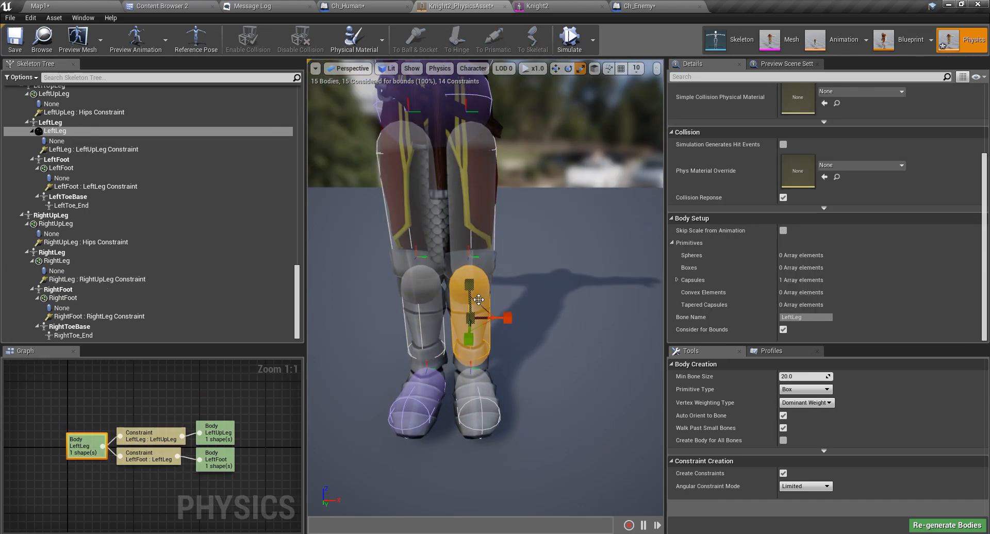
left_click(572, 41)
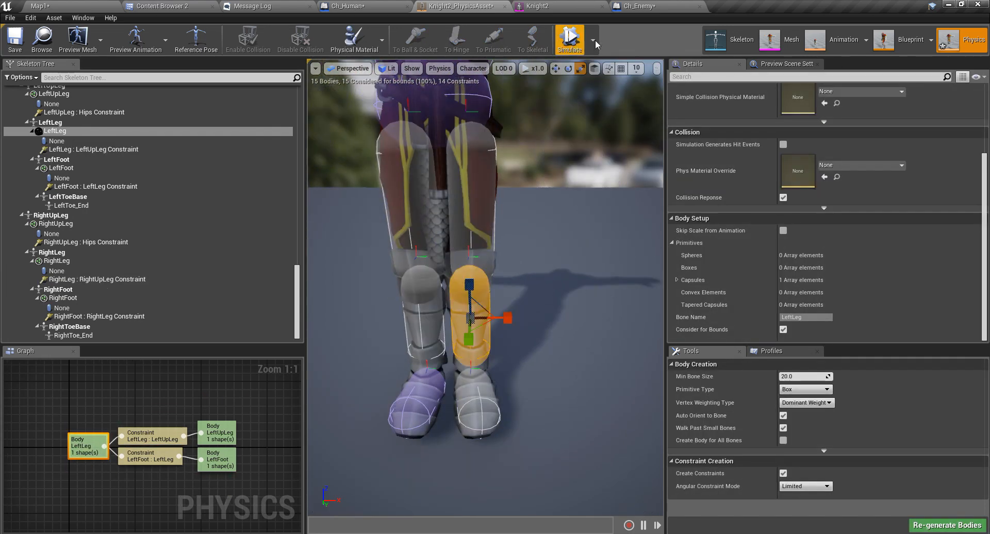
left_click(593, 39)
left_click(619, 81)
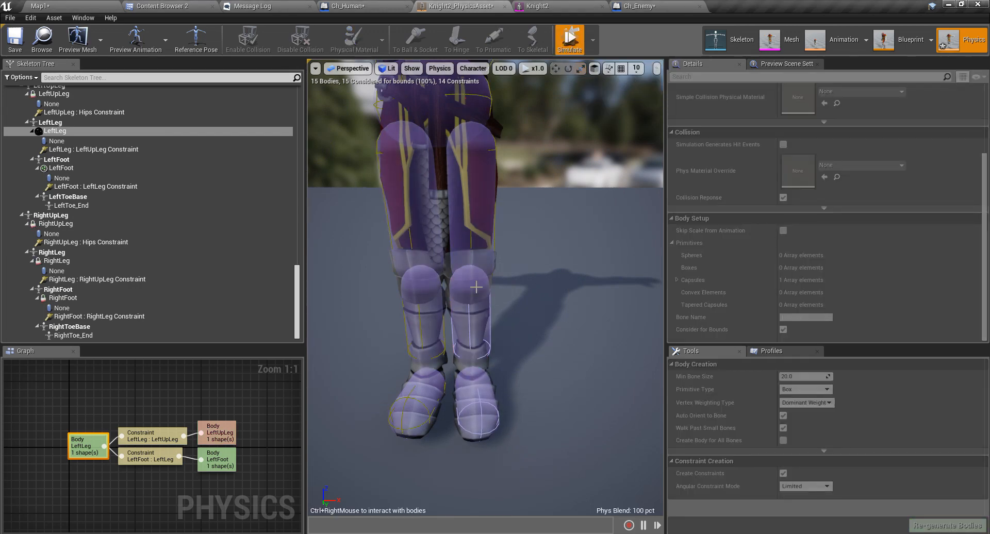
left_click(569, 41)
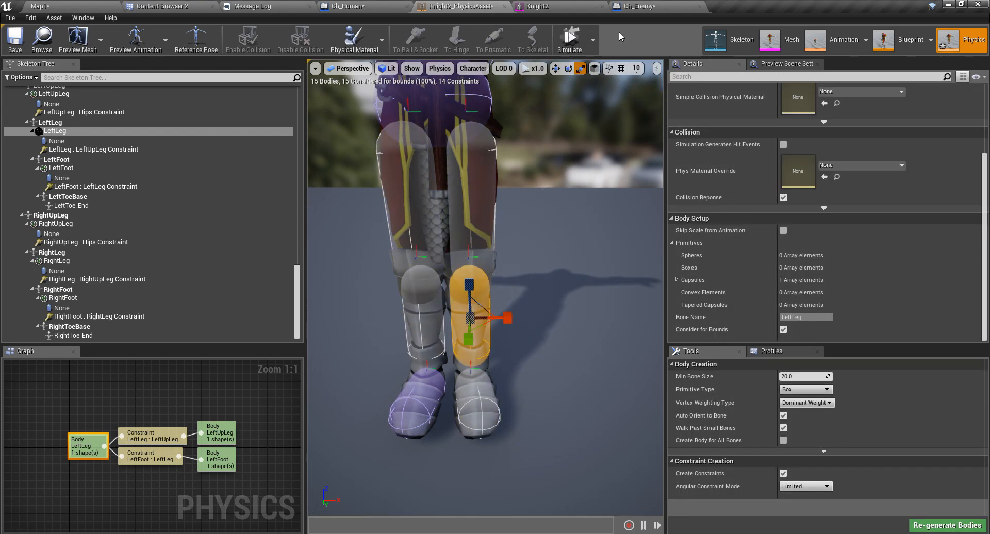
left_click(573, 40)
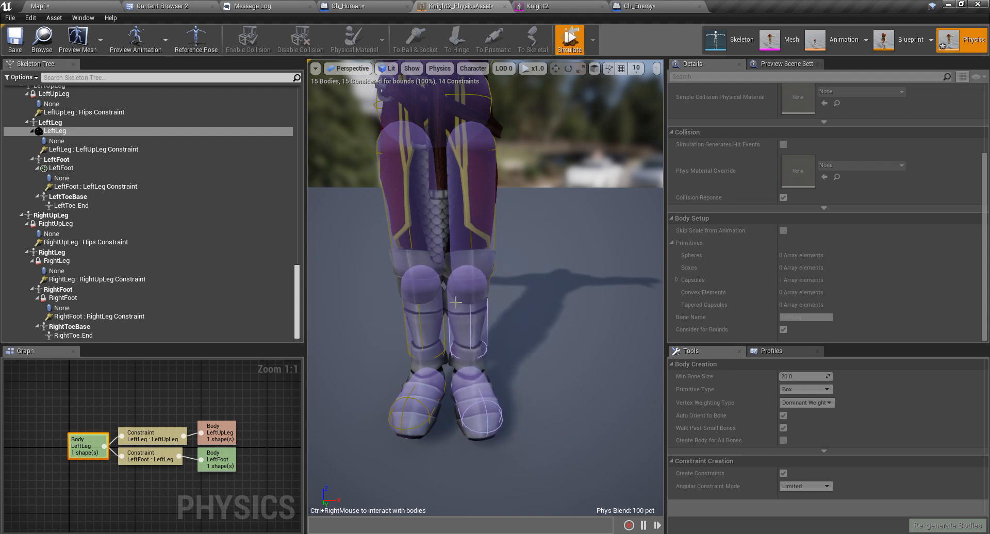
Swing the simulated left leg to check its motion, then stop.
scroll(482, 300, "up", 3)
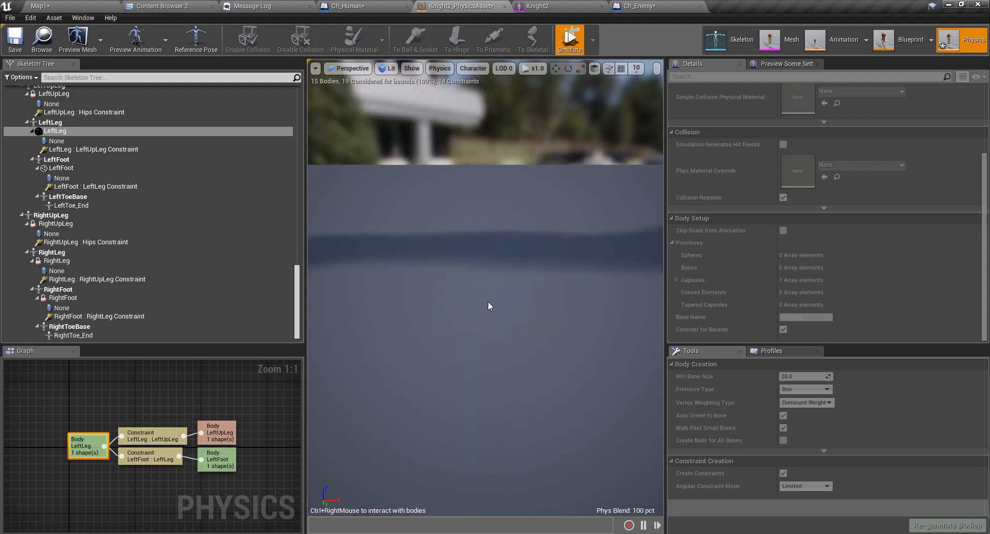
scroll(488, 301, "down", 2)
right_click_drag(408, 380, 247, 366)
scroll(548, 385, "up", 3)
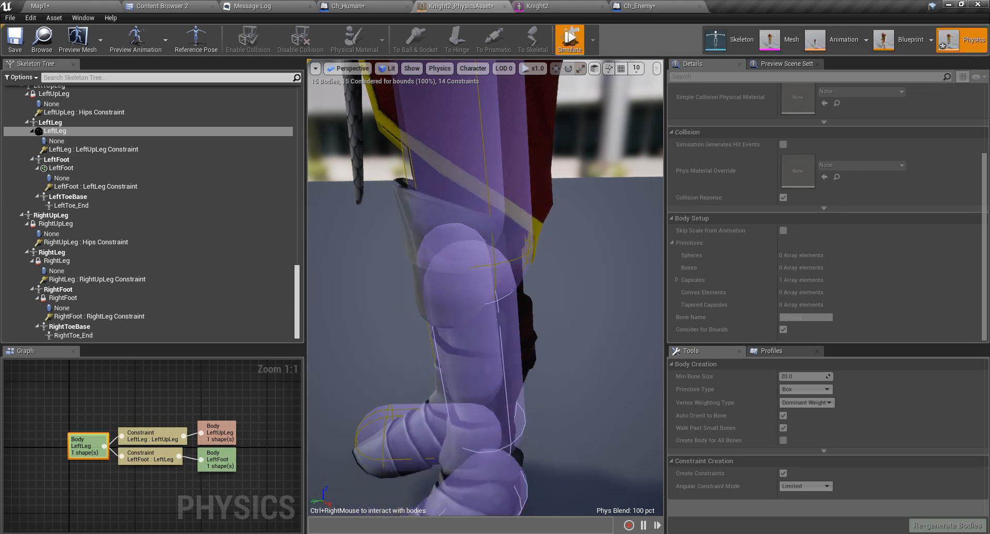
right_click_drag(535, 376, 424, 321)
key("w")
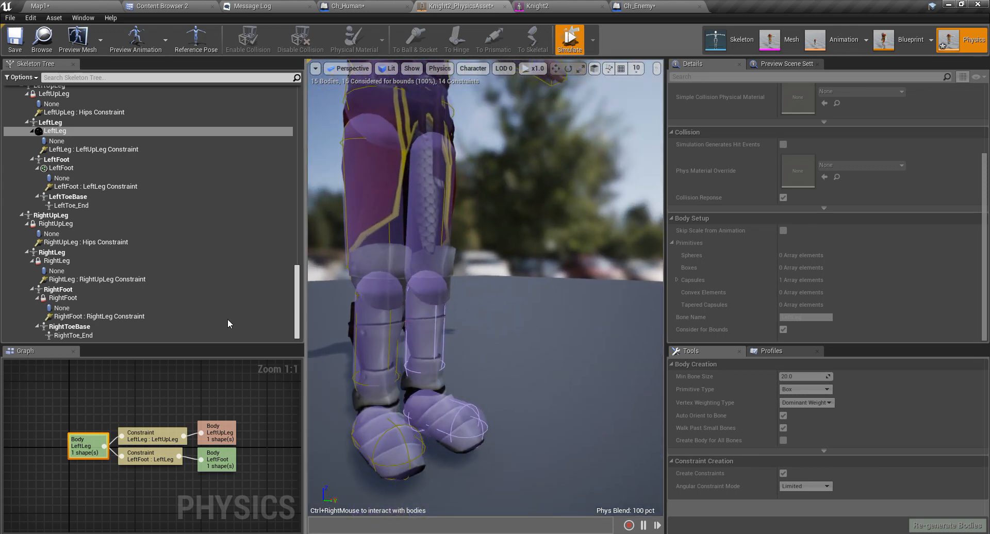
left_click(567, 39)
Simulate the RightLeg body alone, then stop.
left_click(380, 325)
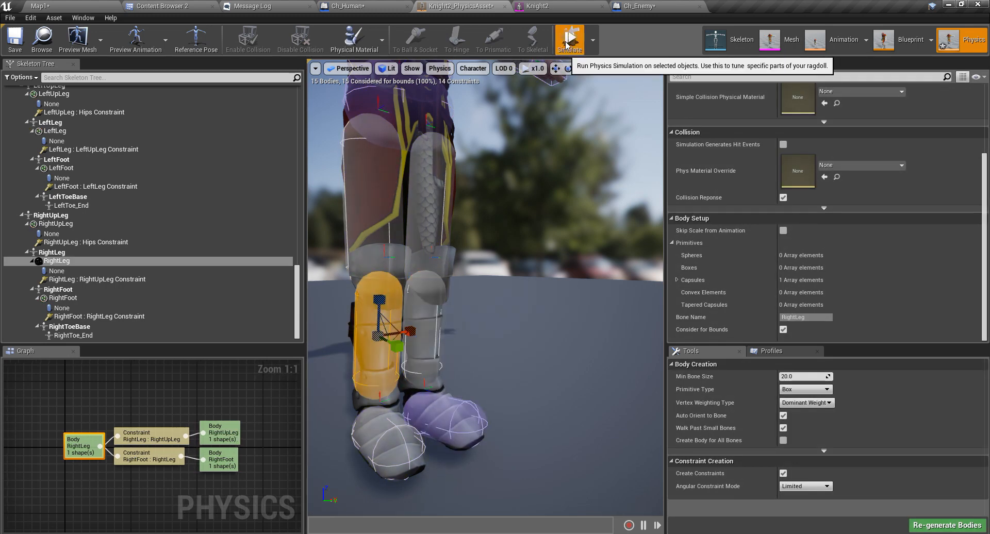
left_click(570, 39)
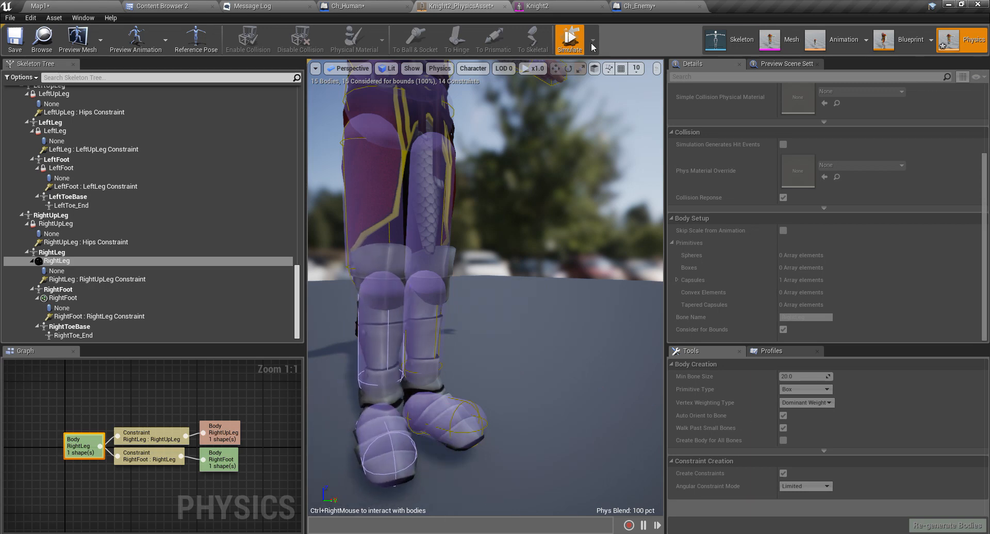
left_click(573, 41)
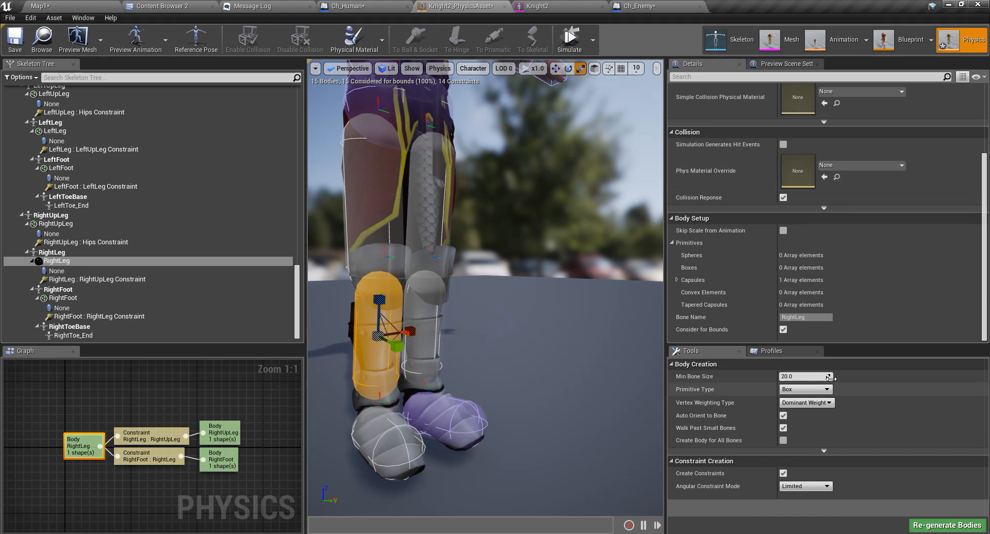
On both knee constraints, lock Twist, limit Swing 2 to 20.0, then simulate.
left_click(385, 256)
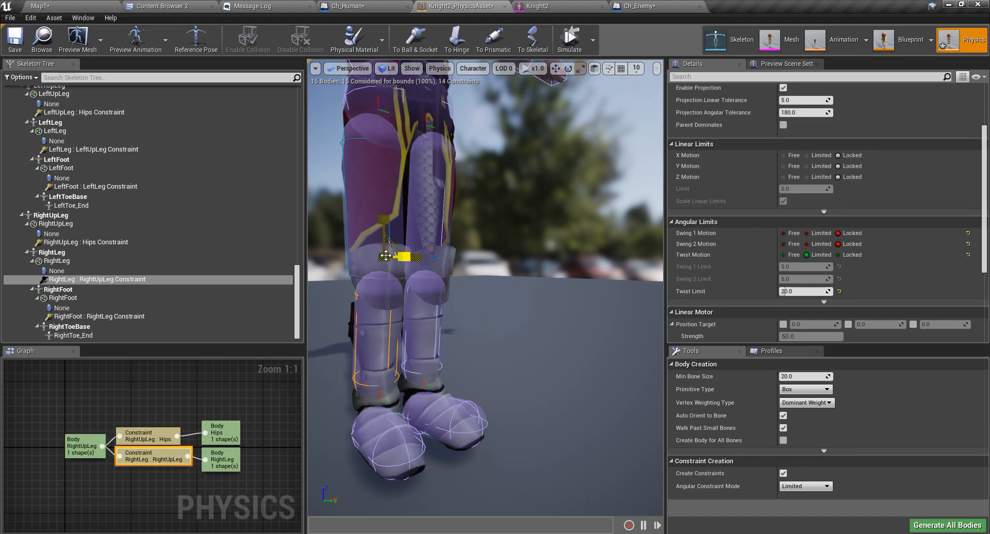
left_click(432, 258, "ctrl")
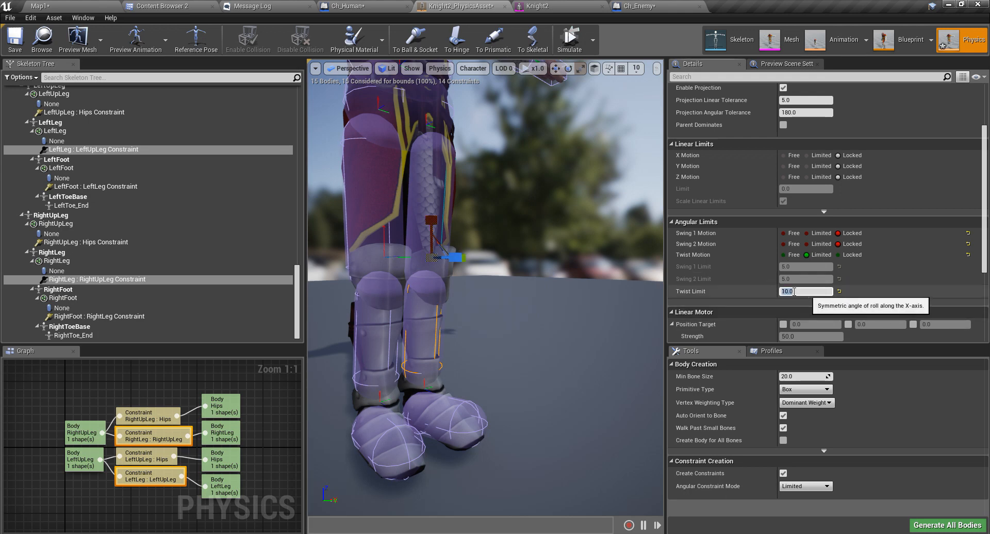
right_click_drag(583, 258, 505, 250)
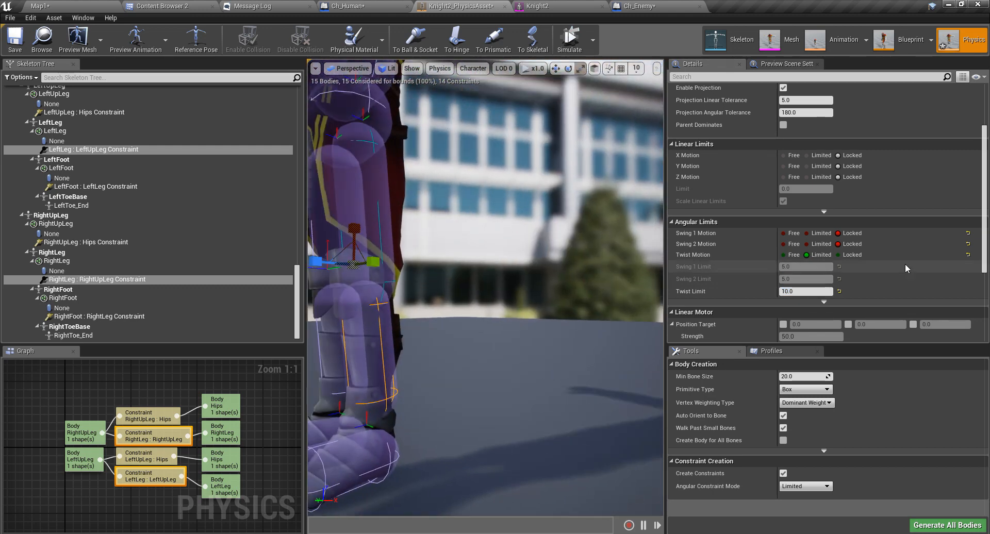
left_click(839, 255)
left_click(806, 244)
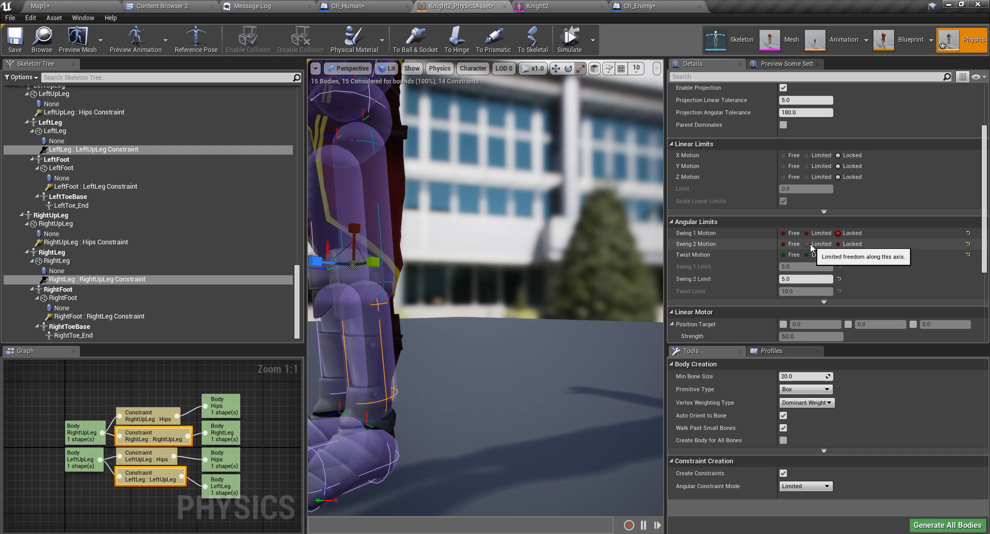
right_click_drag(546, 322, 521, 329)
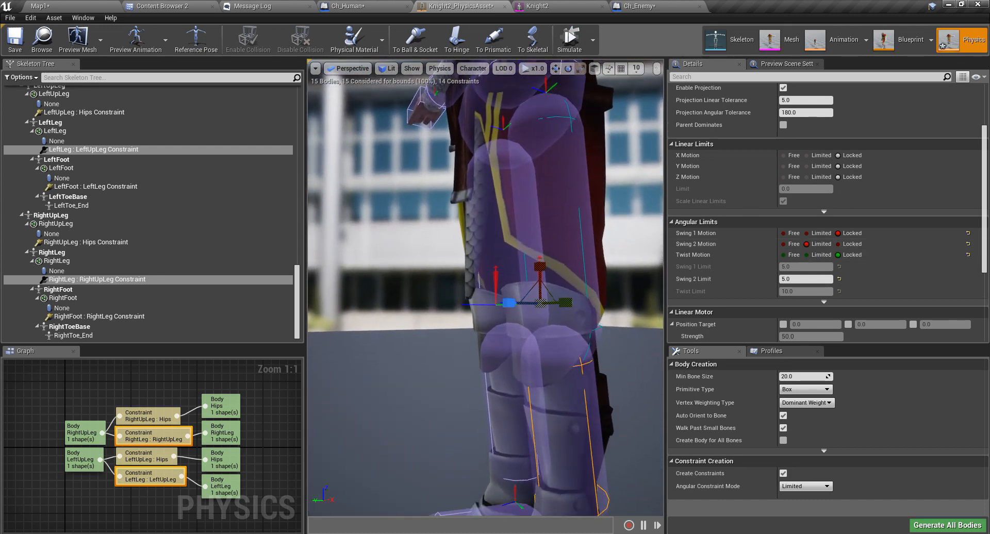
left_click(815, 279)
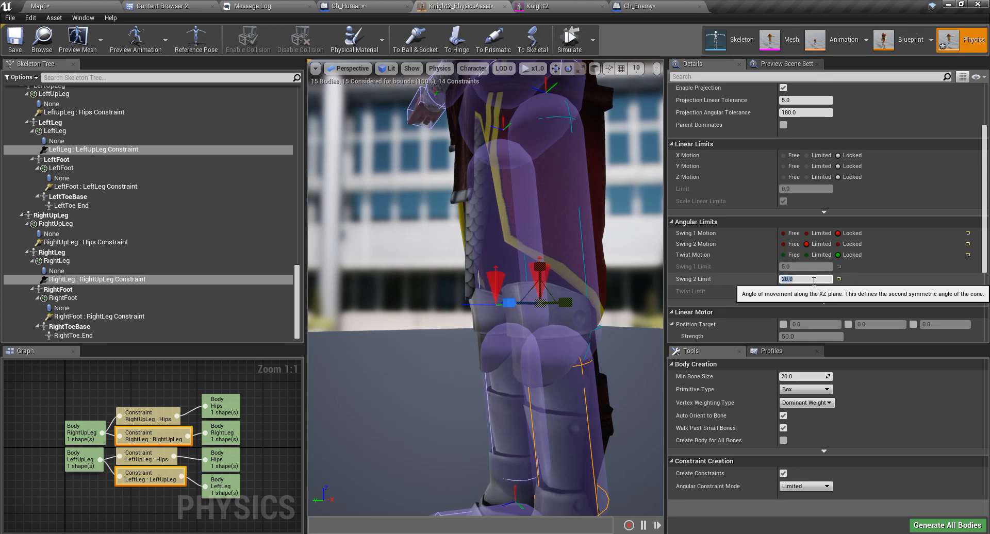
mouse_move(510, 303)
right_mouse_down()
mouse_move(454, 305)
mouse_move(511, 304)
right_mouse_up()
middle_click_drag(511, 304, 548, 137)
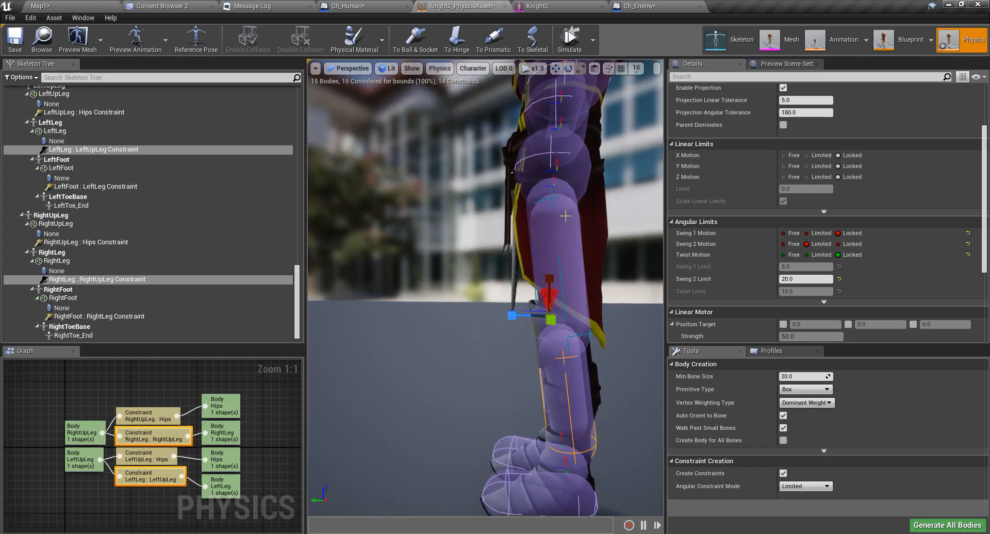
left_click(569, 40)
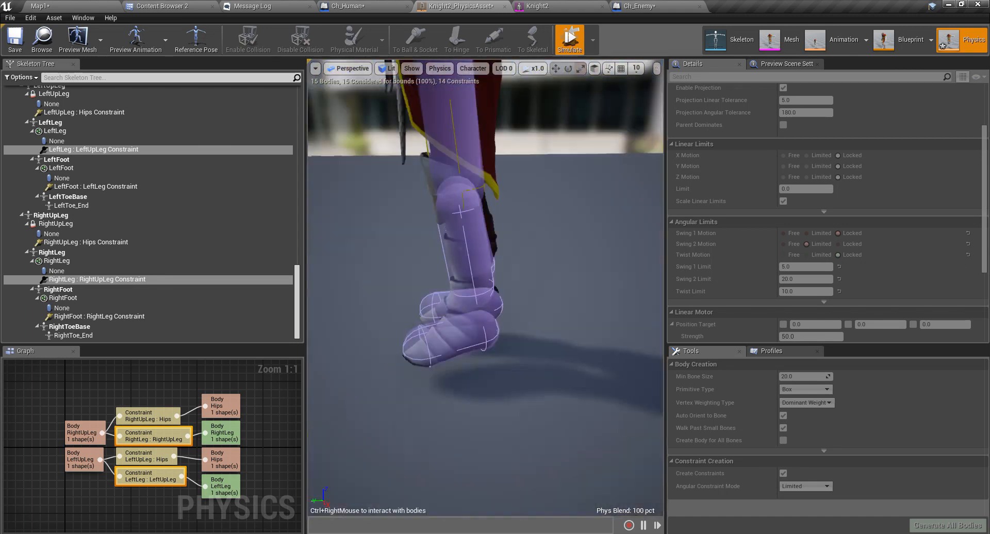
Pull the simulated lower leg up, stop simulating, and zoom onto the knee constraint.
mouse_move(462, 287)
right_mouse_down()
mouse_move(462, 258)
mouse_move(593, 127)
right_mouse_up()
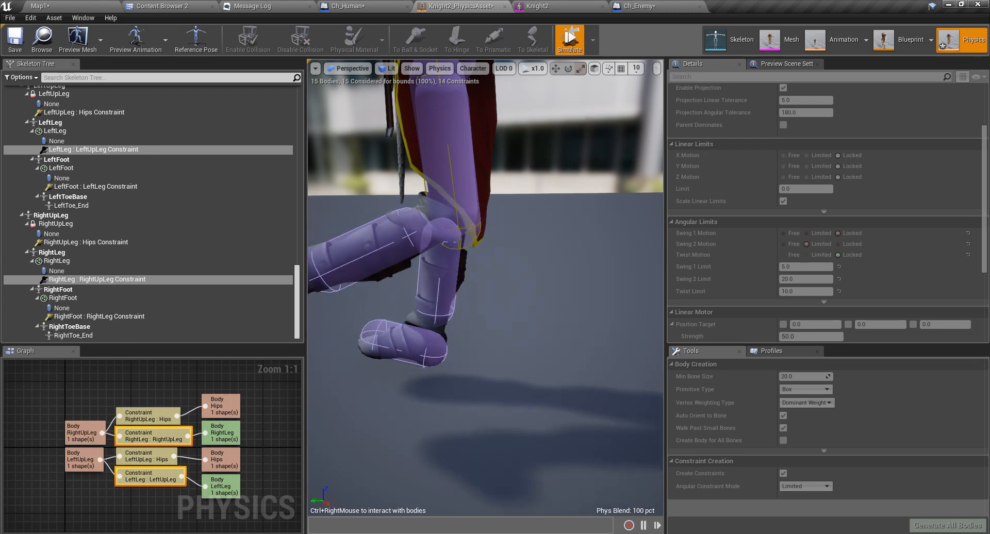
left_click(576, 47)
right_click_drag(458, 248, 477, 239)
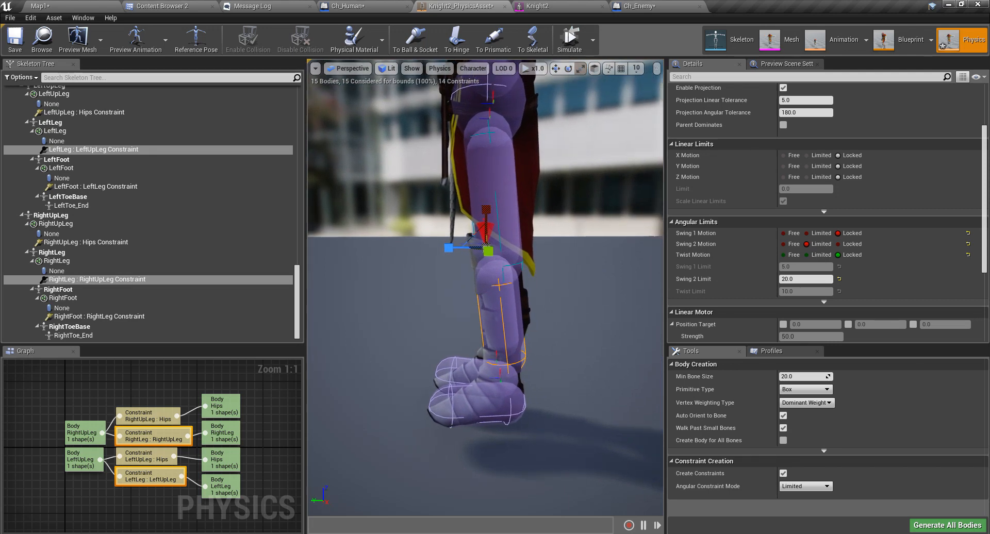
scroll(458, 248, "up", 5)
middle_click_drag(457, 247, 438, 238)
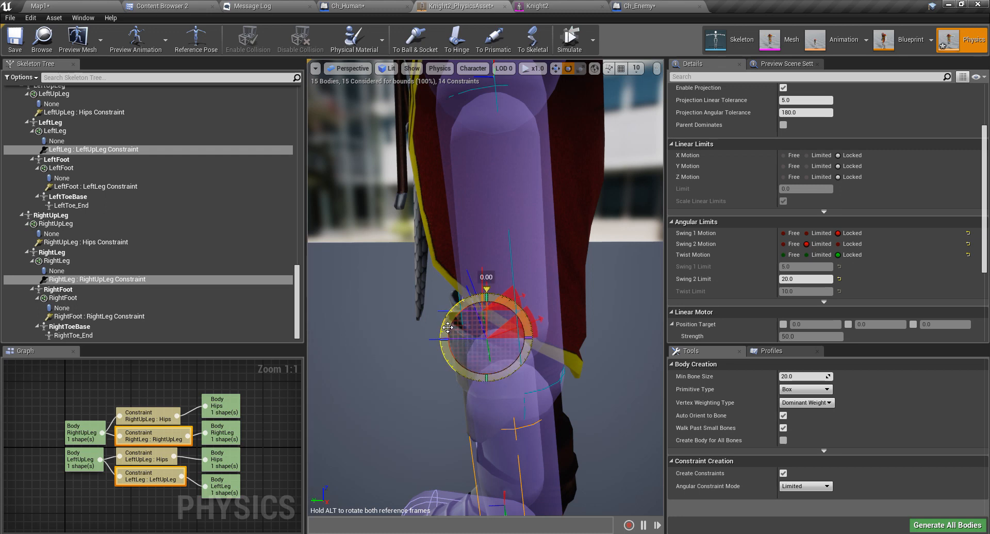
Rotate the knee constraint's limit frame and test the leg swing in simulation.
left_click_drag(447, 335, 445, 337)
scroll(432, 392, "down", 4)
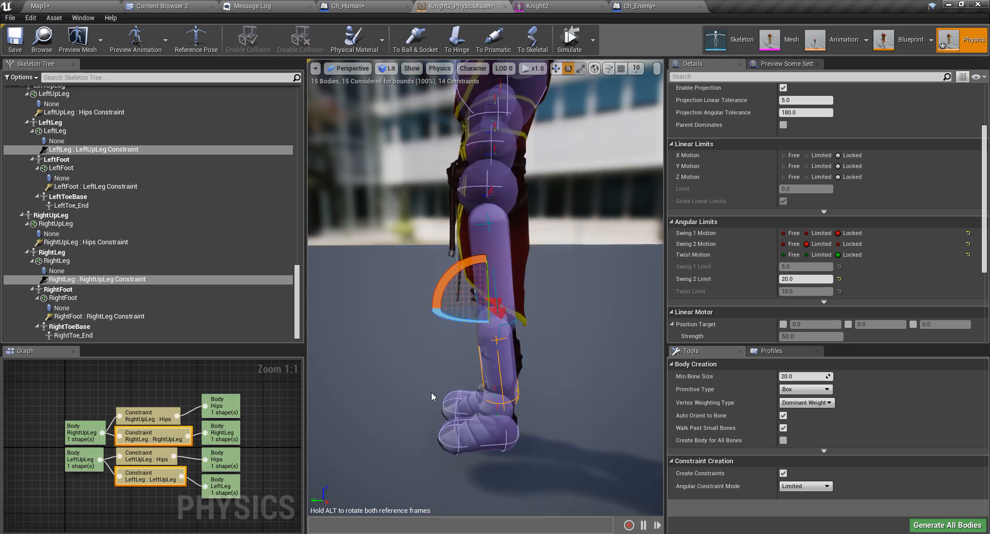
mouse_move(432, 392)
right_mouse_down()
mouse_move(436, 361)
mouse_move(451, 361)
mouse_move(433, 386)
right_mouse_up()
middle_click_drag(432, 398, 433, 428)
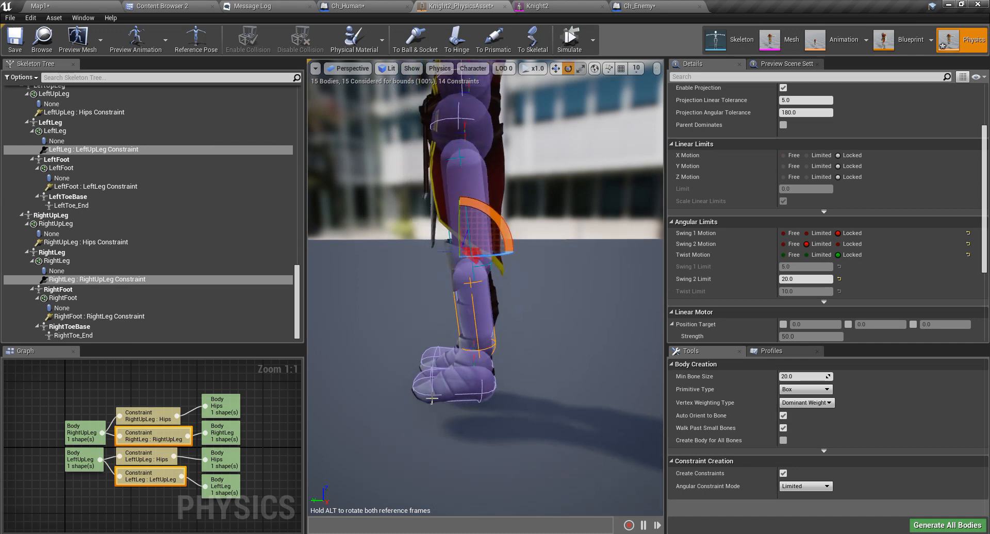
scroll(433, 398, "up", 4)
scroll(433, 398, "down", 4)
left_click(569, 40)
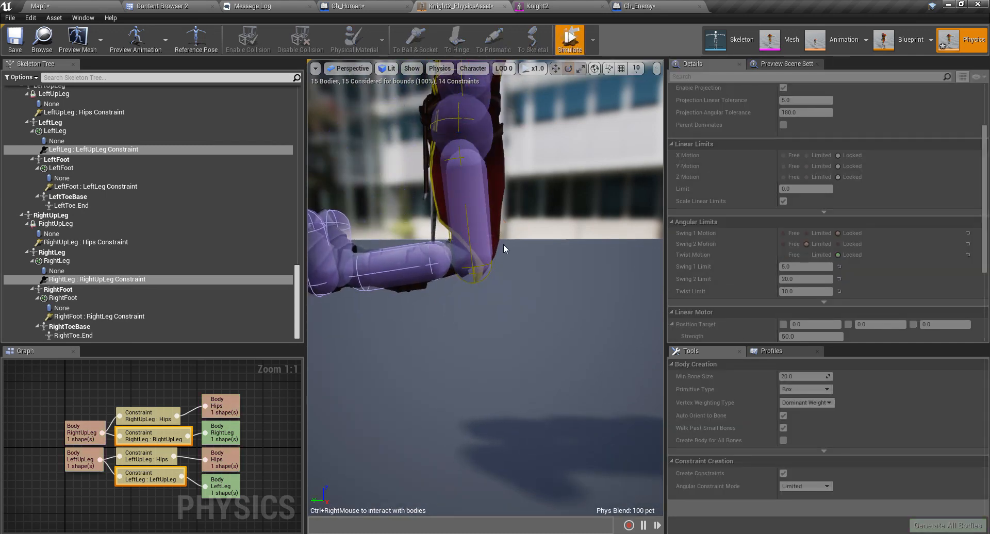
mouse_move(416, 271)
right_mouse_down("ctrl")
mouse_move(467, 301)
mouse_move(339, 45)
mouse_move(292, 337)
mouse_move(348, 441)
mouse_move(328, 276)
mouse_move(403, 233)
right_mouse_up("ctrl")
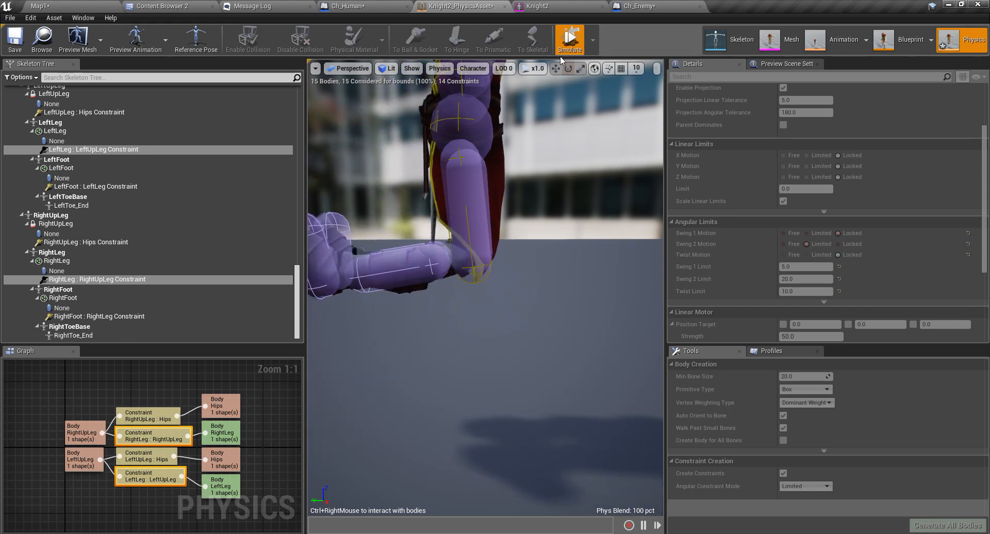
left_click(564, 52)
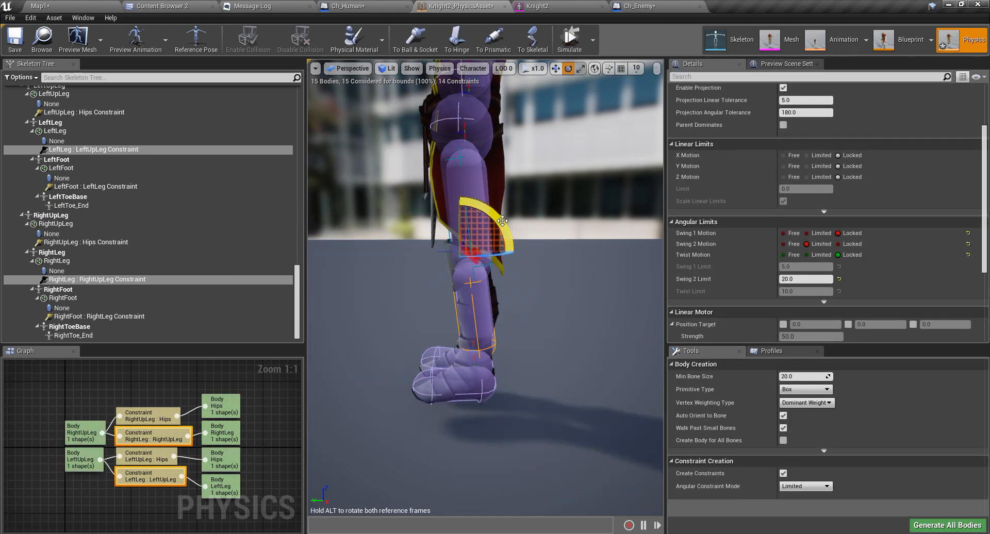
Rotate the knee limit cone further, to 100°, and simulate again.
left_click_drag(502, 220, 485, 203)
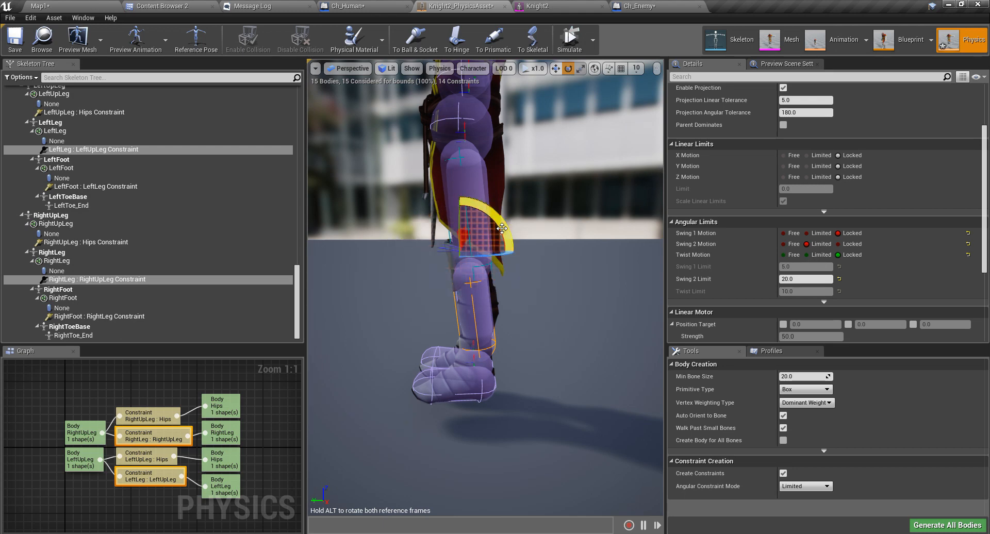
left_click_drag(505, 230, 459, 192)
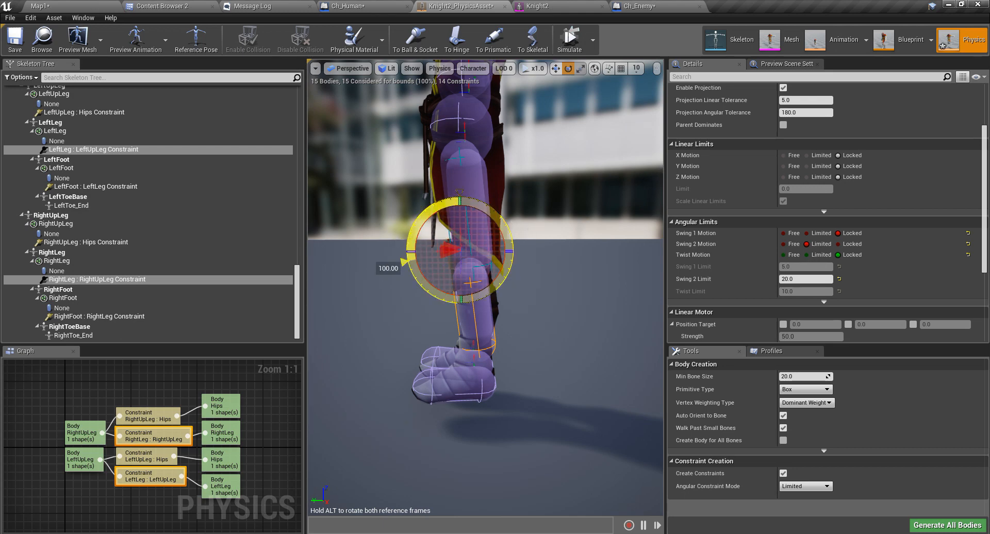
left_click_drag(505, 231, 537, 239)
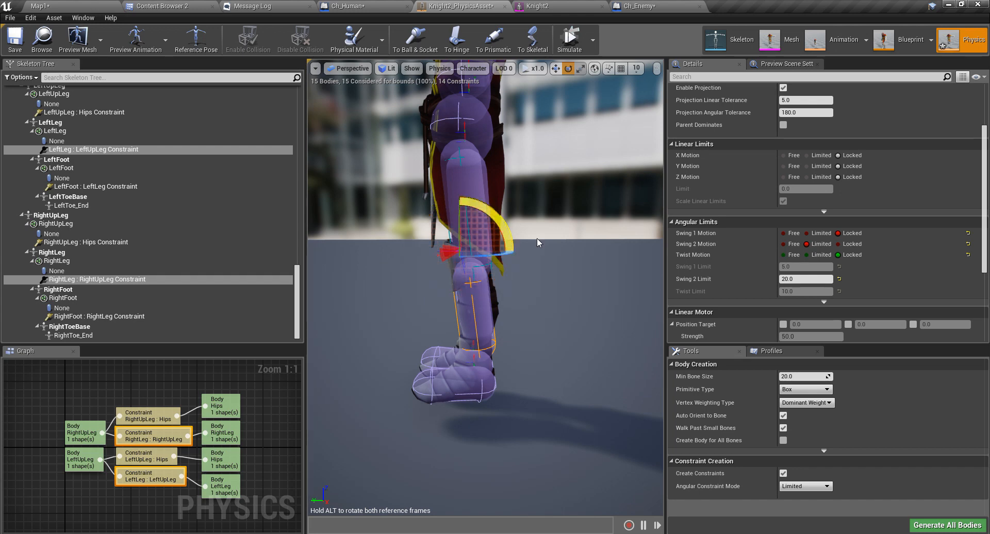
left_click(570, 39)
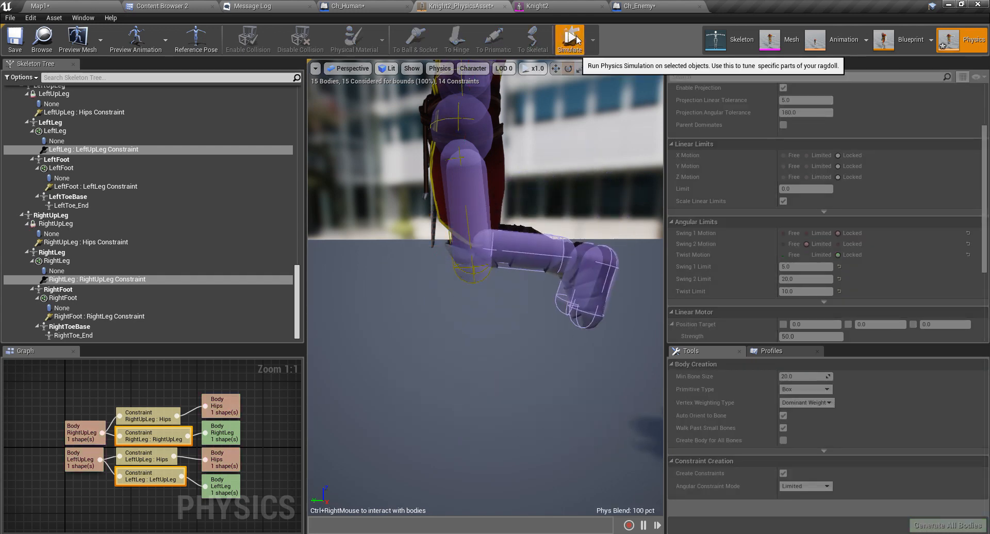
Rotate the knee limit cone back 30 degrees and briefly re-simulate to check it.
left_click(571, 42)
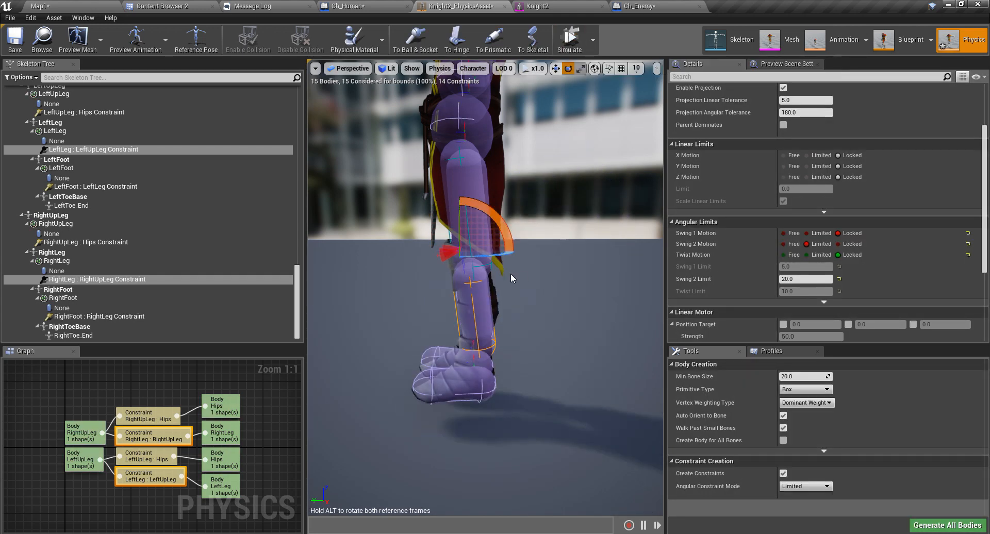
left_click_drag(493, 214, 504, 226)
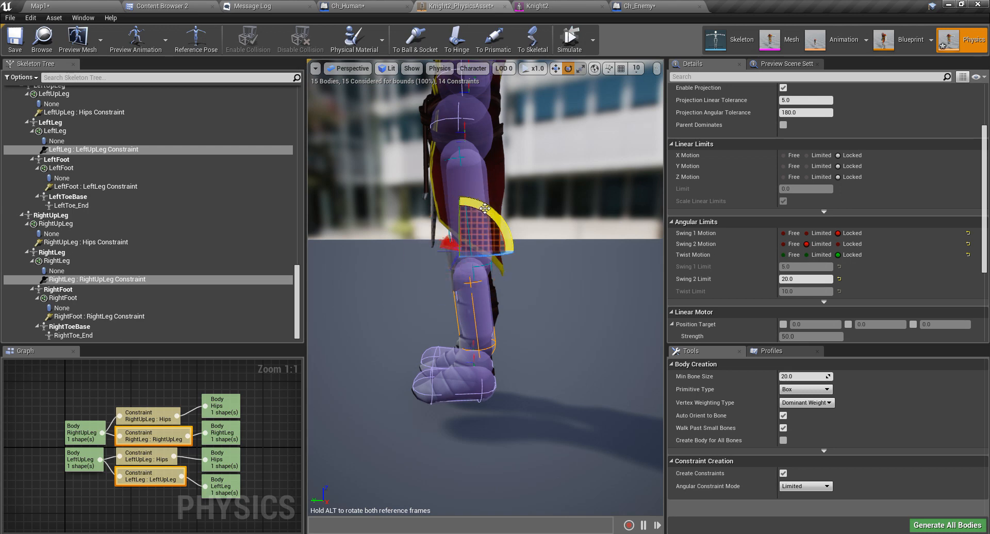
left_click(570, 41)
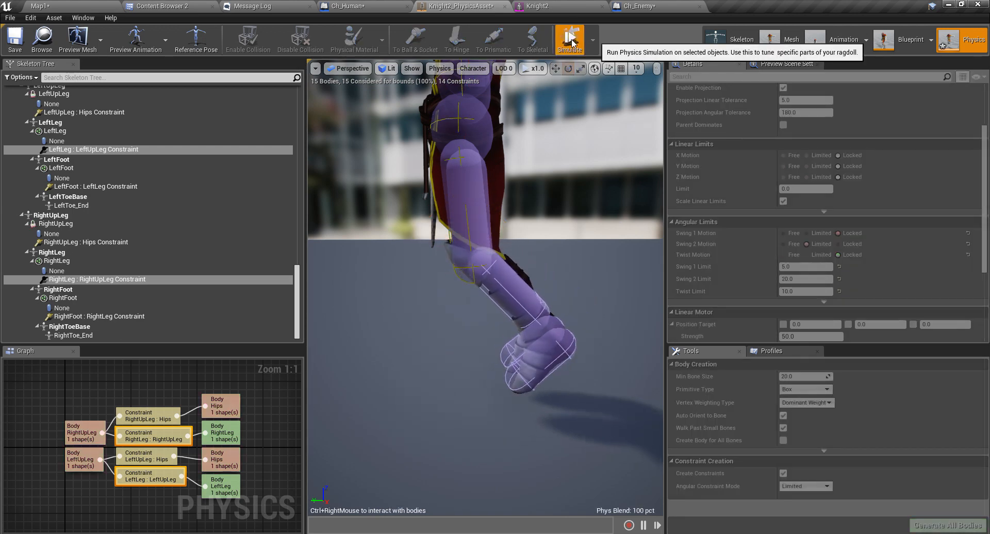
left_click(571, 41)
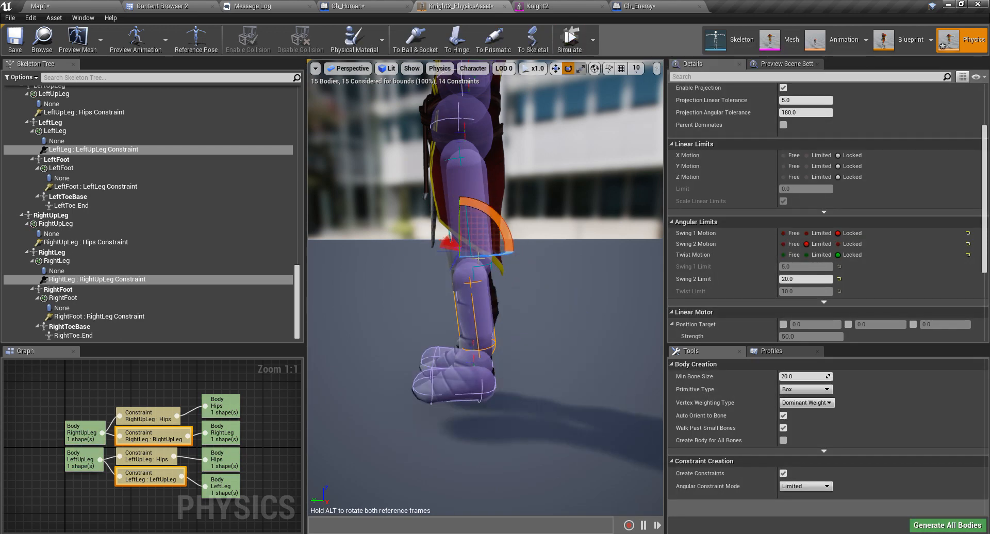
Raise the RightLeg : RightUpLeg Swing 2 limit to 90 and start simulating.
key("f")
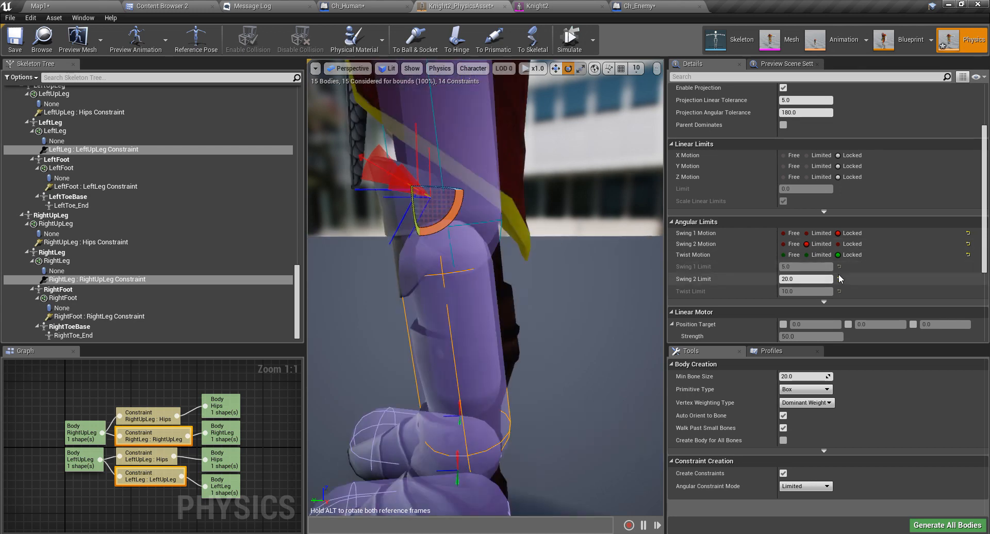
left_click(809, 280)
type("90")
key("Return")
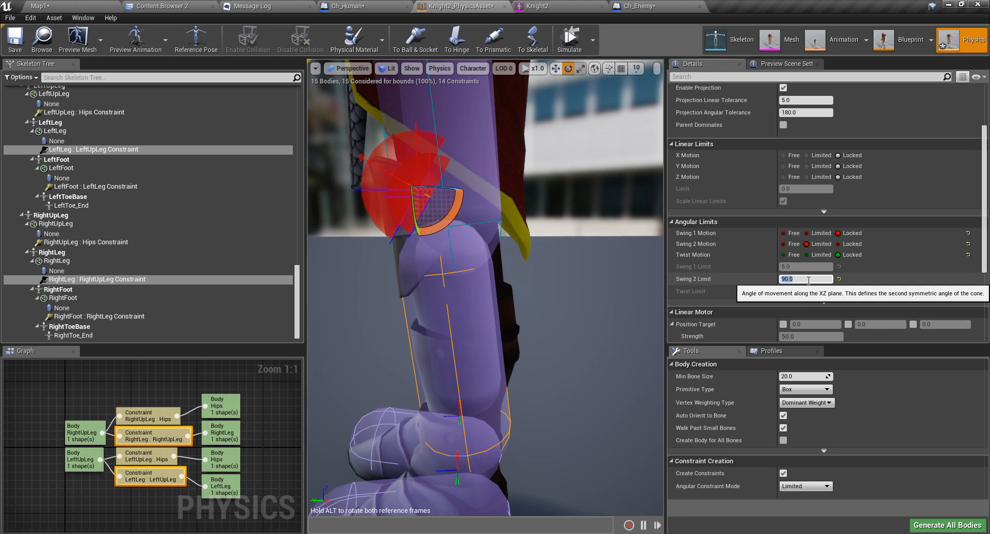
scroll(557, 272, "down", 5)
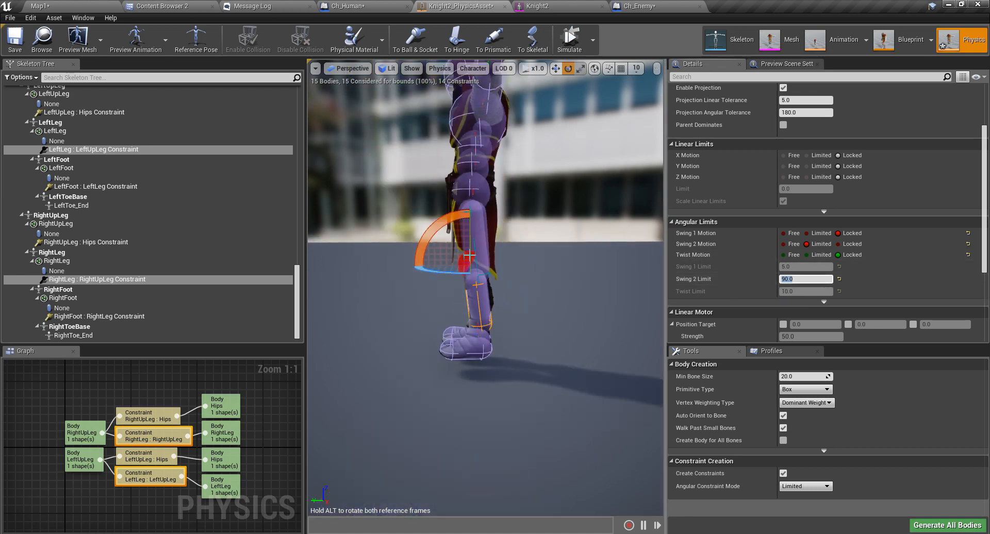
left_click(570, 40)
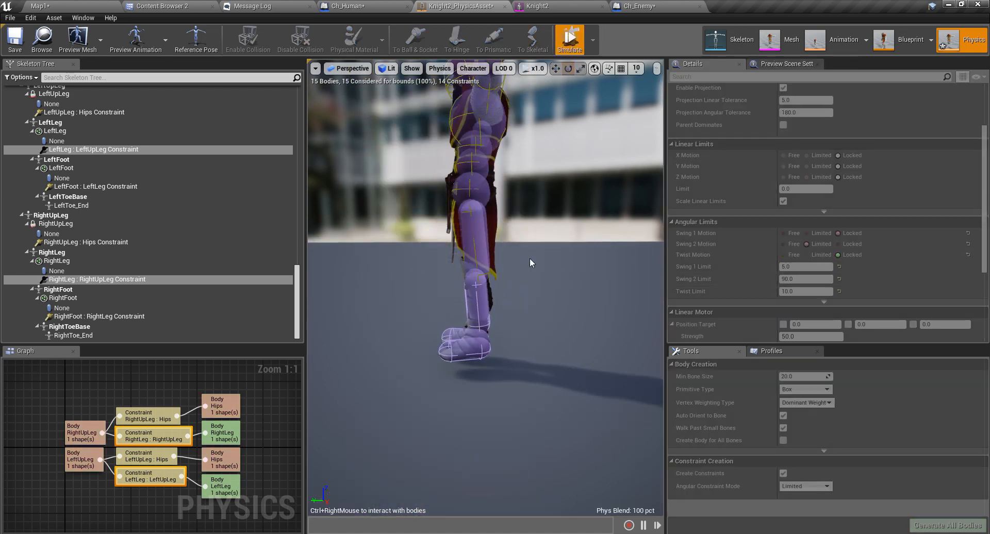
Swing the simulated lower legs around to test the 90 knee limit, then stop.
mouse_move(474, 298)
right_mouse_down("ctrl")
mouse_move(614, 149)
mouse_move(616, 105)
mouse_move(352, 424)
right_mouse_up("ctrl")
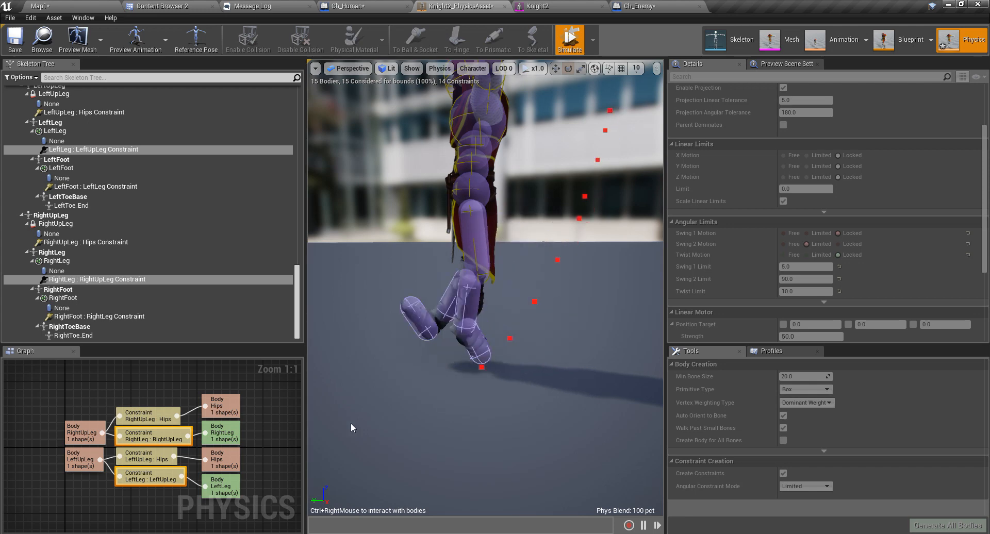
mouse_move(431, 419)
right_mouse_down("ctrl")
mouse_move(689, 251)
mouse_move(360, 357)
mouse_move(266, 373)
mouse_move(697, 203)
mouse_move(520, 301)
mouse_move(464, 312)
mouse_move(657, 206)
right_mouse_up("ctrl")
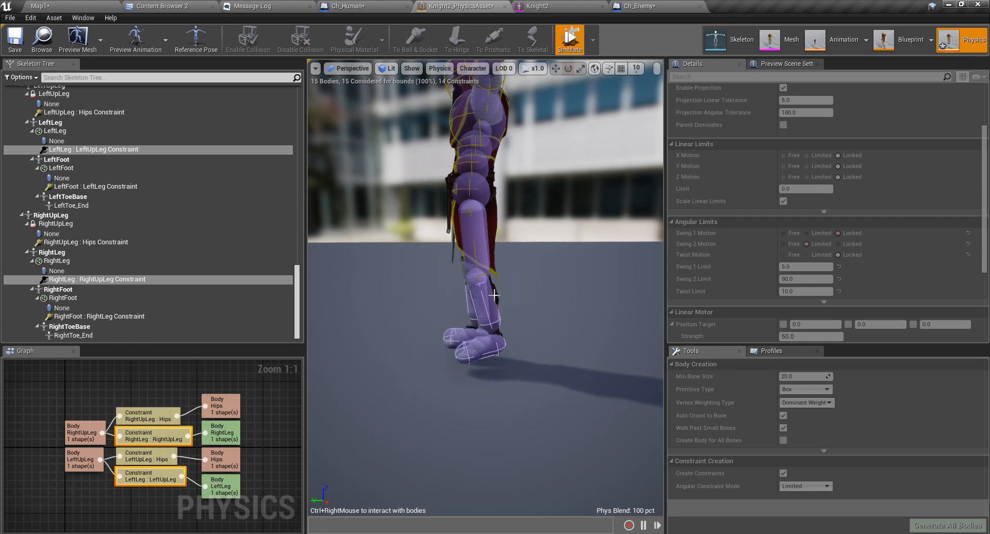
right_click_drag(469, 299, 623, 206, "ctrl")
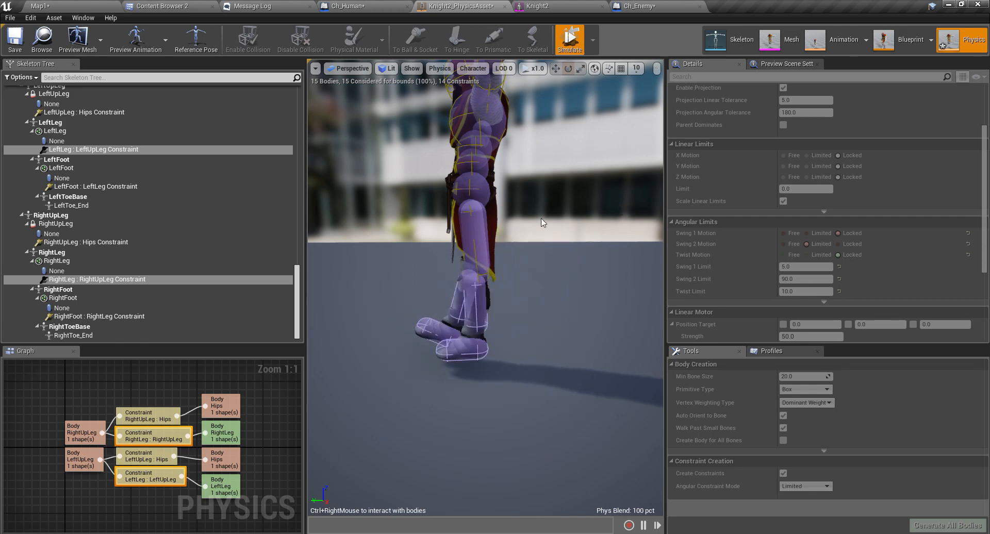
right_click_drag(540, 223, 588, 263)
left_click_drag(588, 263, 655, 251, "alt")
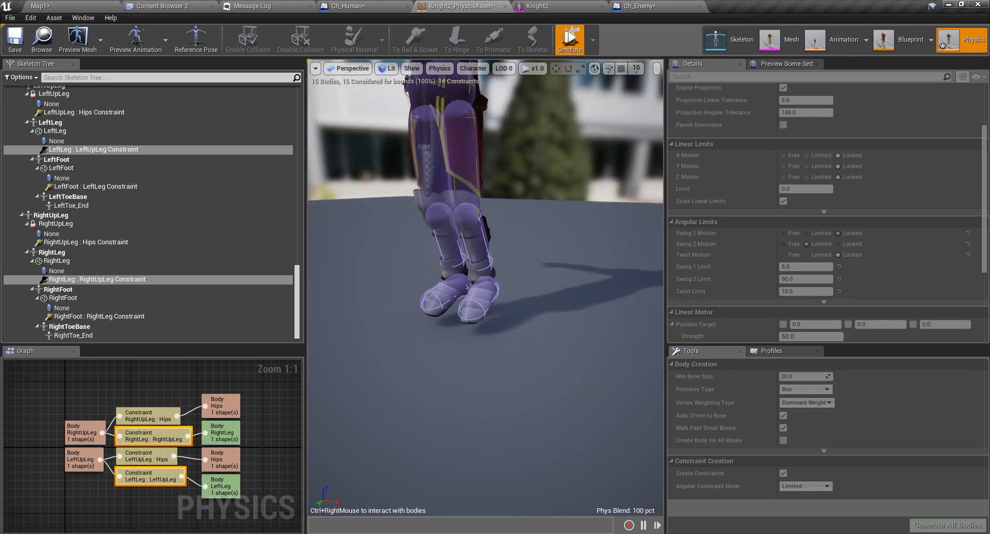
left_click(572, 44)
Lock the right knee's Swing 2 motion and set its Swing 1 limit to 20.
left_click(838, 244)
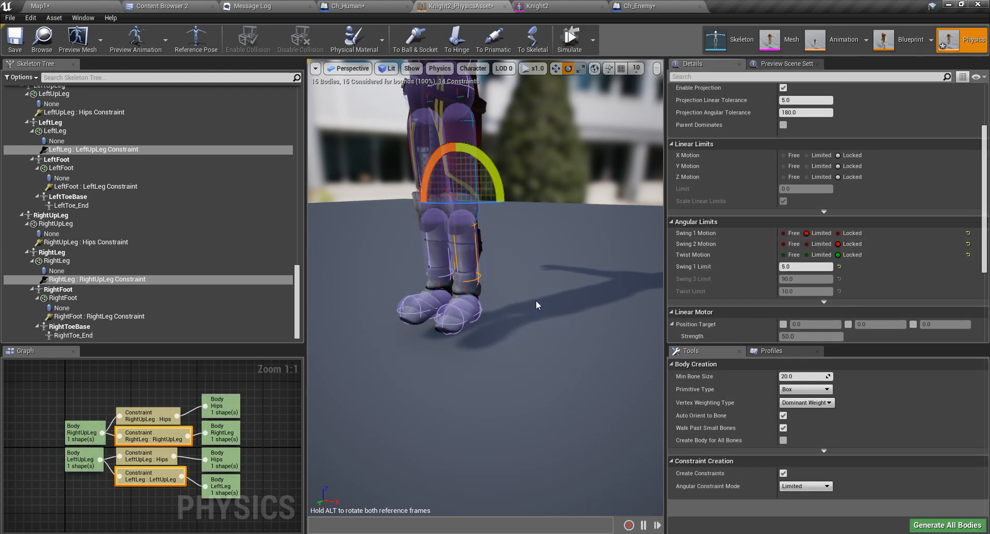
key("d")
right_click_drag(536, 306, 268, 275)
key("w")
key("w")
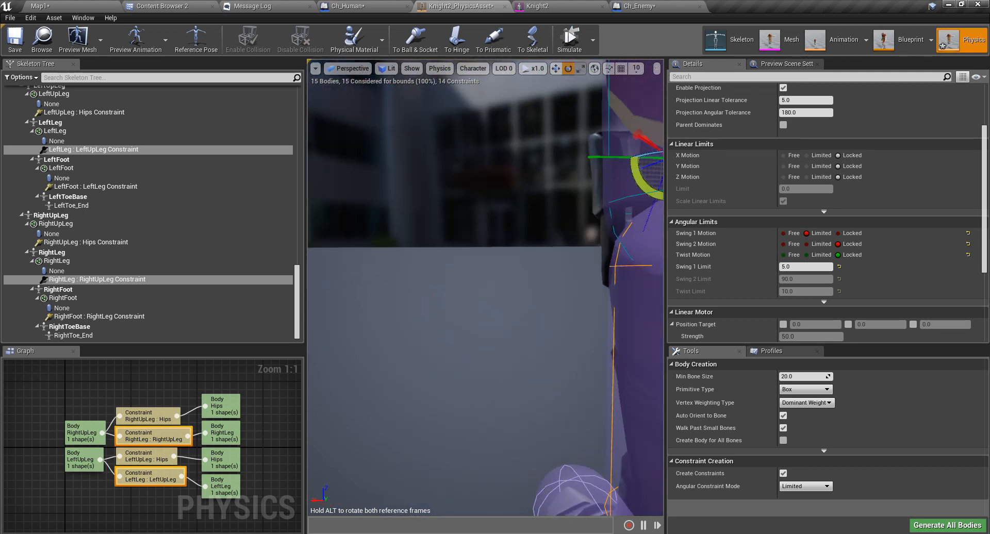
key("a")
right_click_drag(525, 303, 655, 305)
middle_click_drag(524, 301, 585, 237)
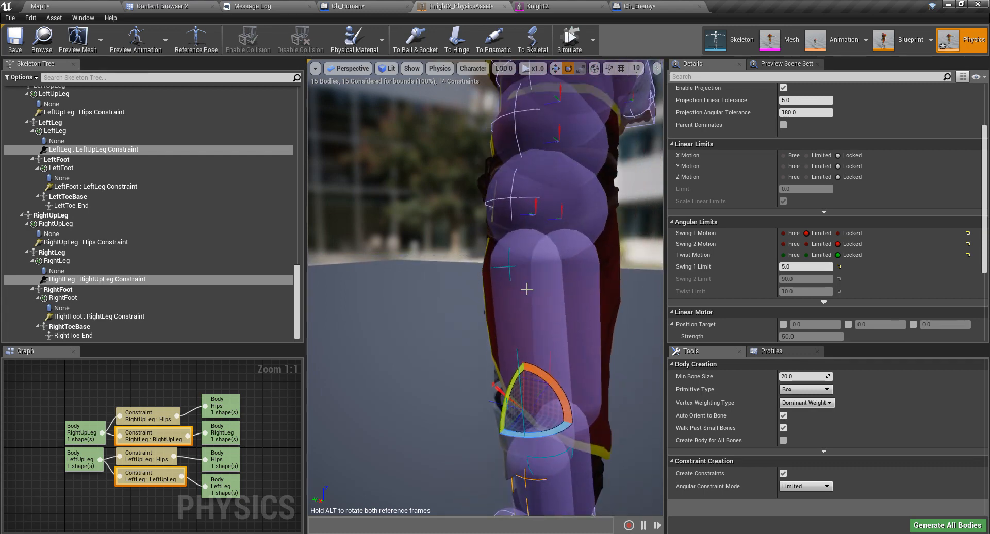
key("s")
right_click_drag(527, 289, 564, 293)
key("a")
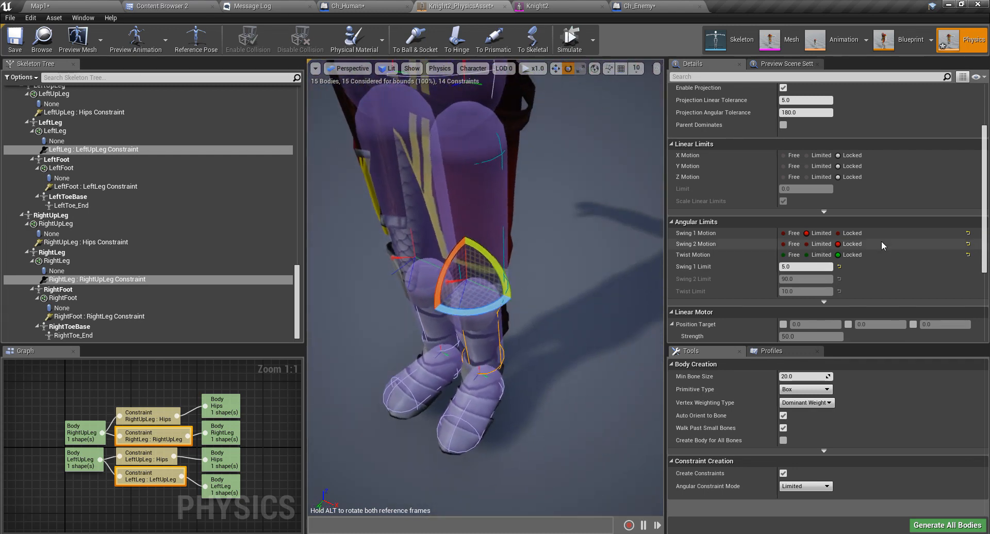
left_click(798, 267)
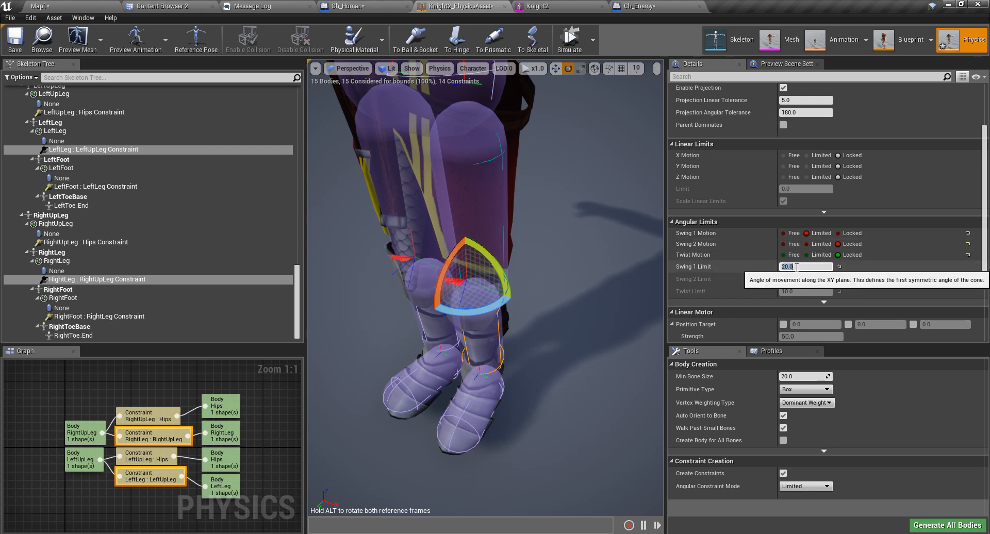
Test the knee in simulation, then make its Swing 2 and Twist motion Limited.
left_click(569, 39)
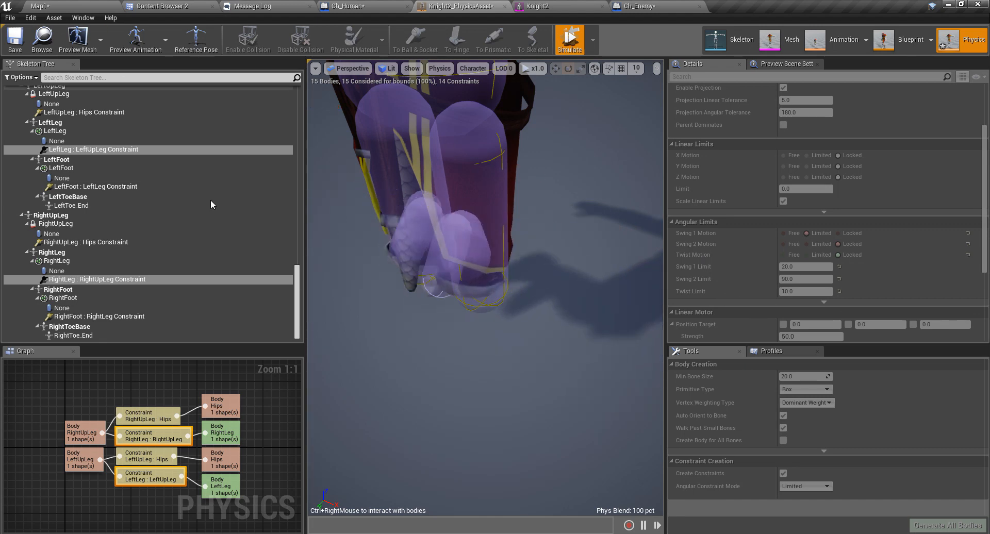
right_click_drag(225, 203, 225, 135)
left_click(457, 198)
right_click_drag(457, 198, 335, 98)
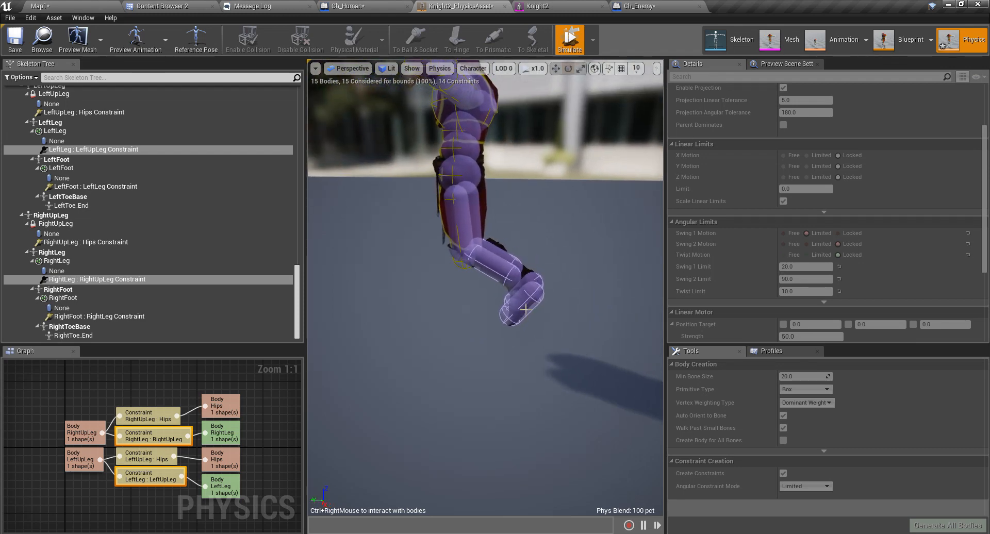
left_click(570, 45)
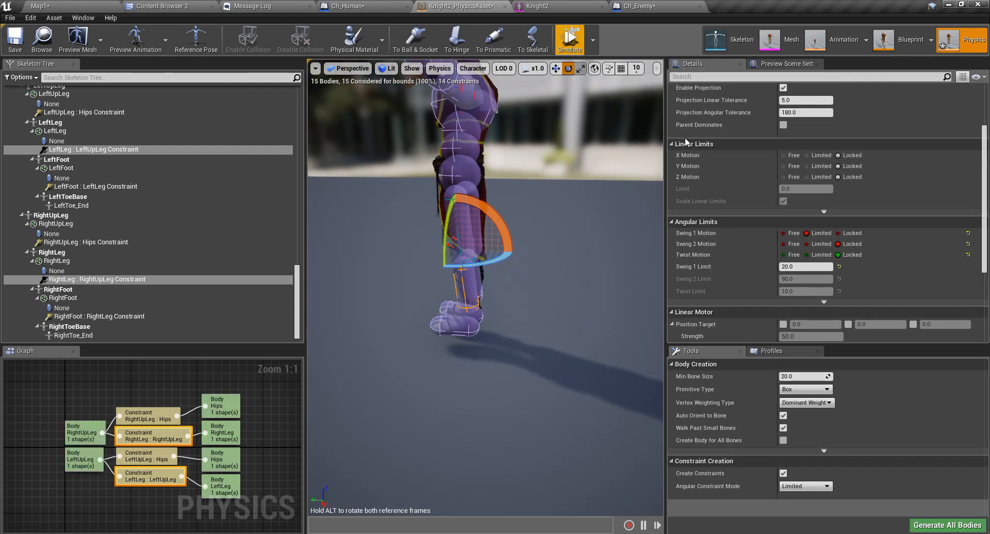
left_click(806, 245)
left_click(809, 255)
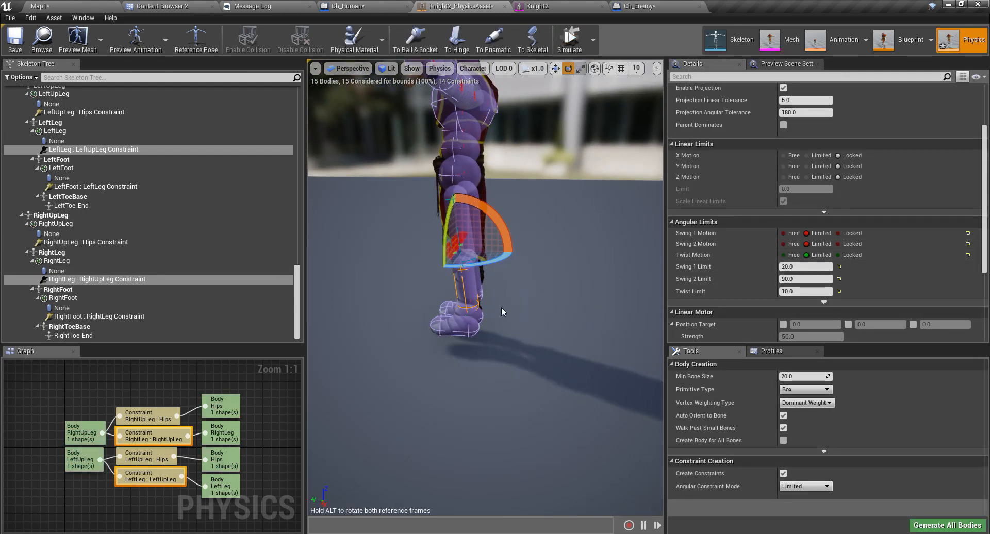
mouse_move(501, 308)
right_mouse_down()
mouse_move(480, 305)
mouse_move(542, 296)
mouse_move(613, 245)
mouse_move(640, 243)
mouse_move(508, 313)
right_mouse_up()
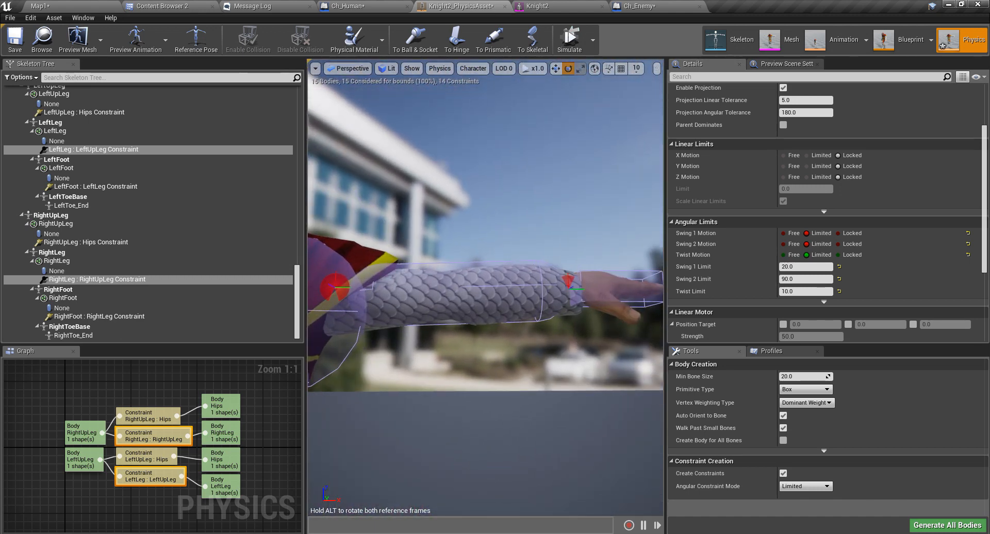
Inspect the left and right wrist constraints.
left_click(568, 283)
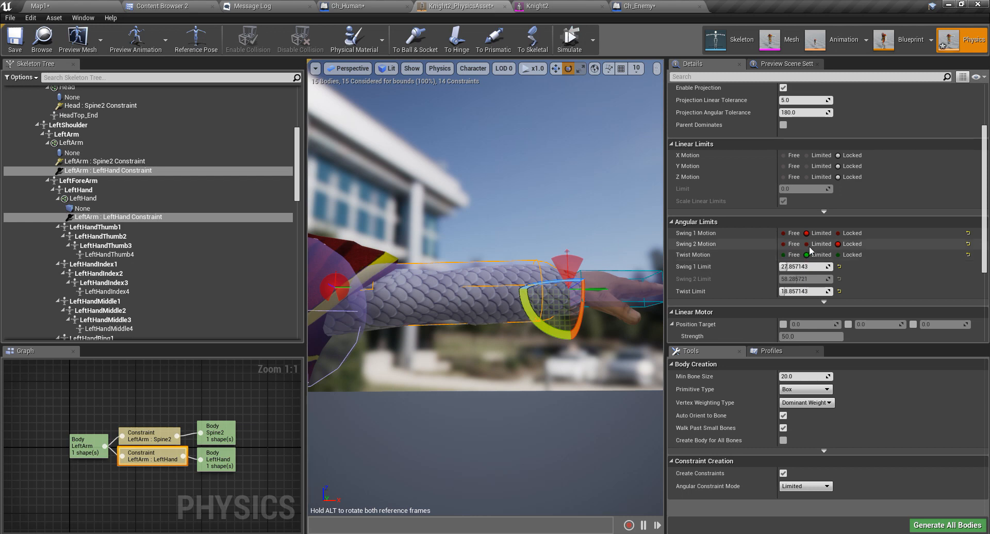
key("a")
right_click_drag(656, 207, 639, 253)
right_click_drag(486, 238, 503, 238)
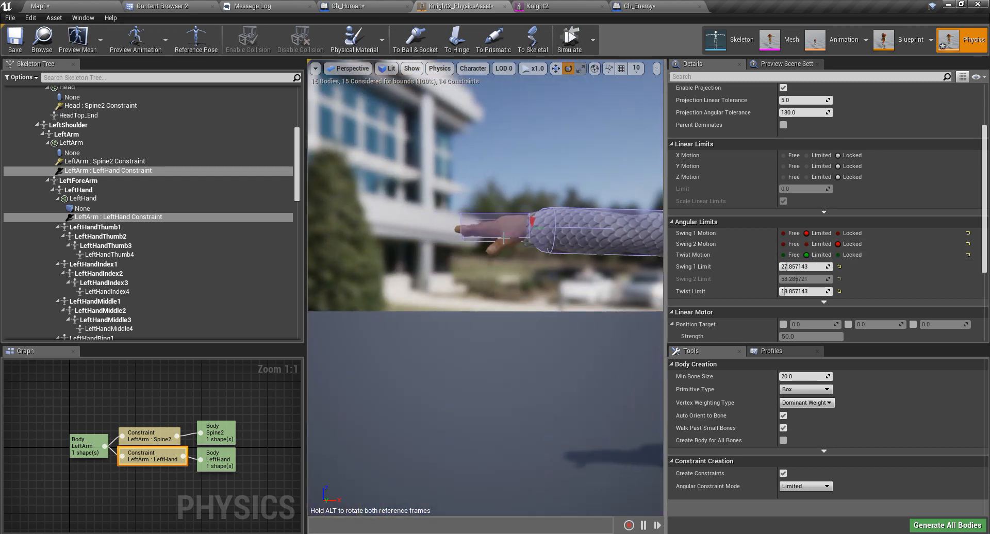
left_click(531, 220)
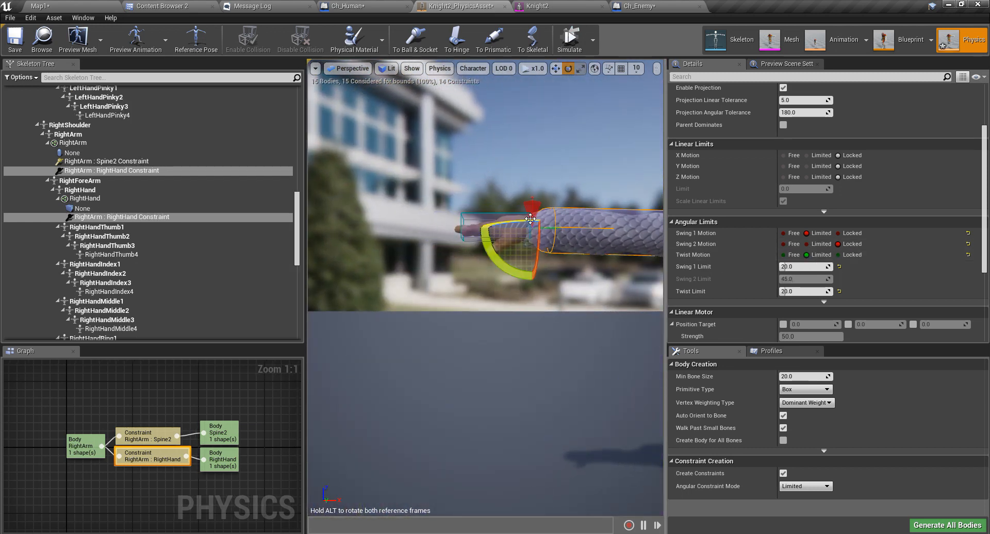
Make both shoulder constraints' Swing 2 and Twist motion Limited, then start simulating.
middle_click_drag(504, 311, 572, 305)
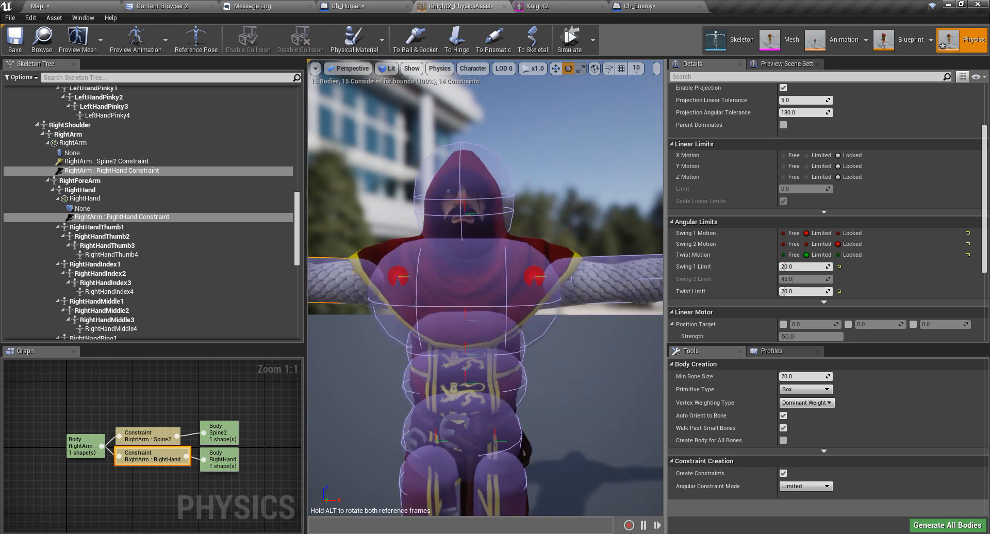
left_click(399, 274)
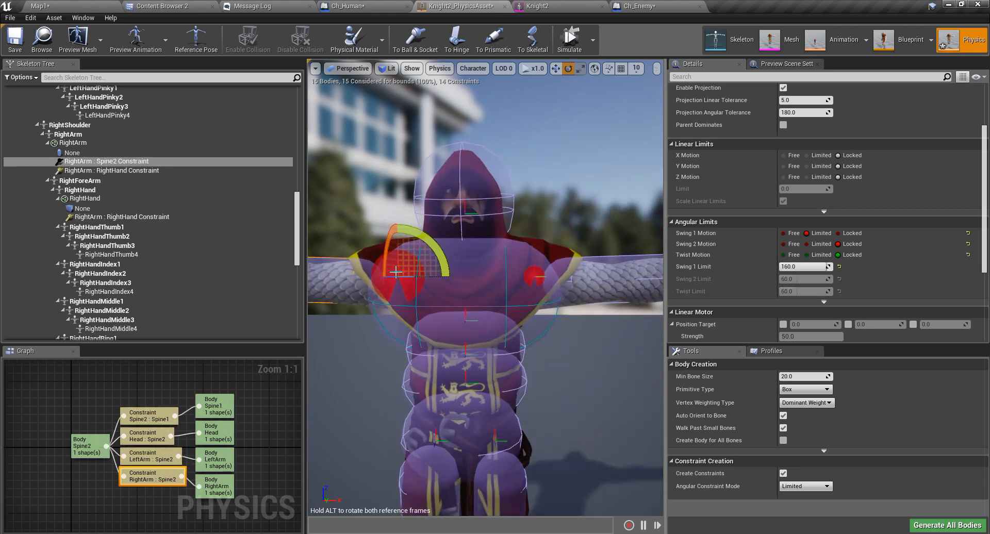
left_click(807, 245)
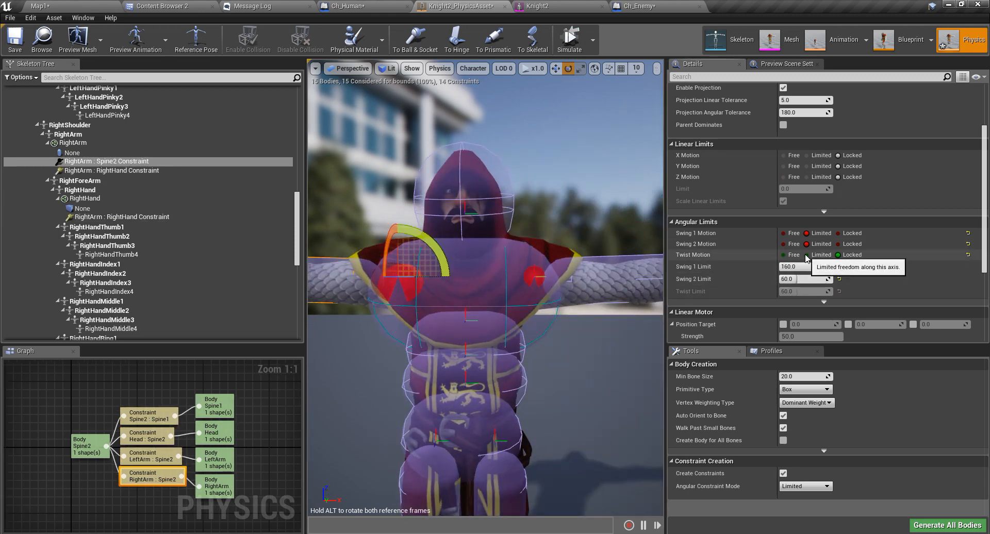
left_click(533, 277)
left_click(807, 255)
left_click(806, 244)
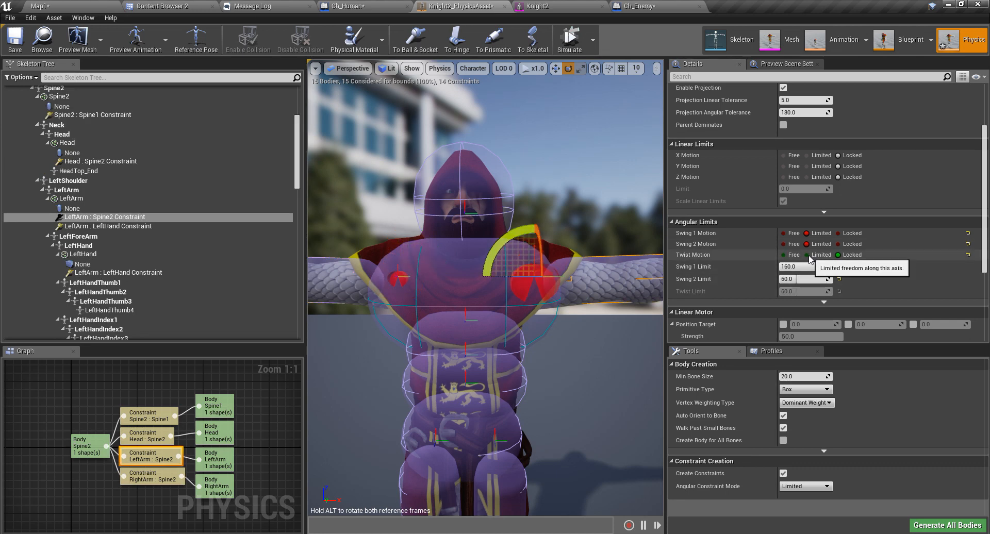
left_click(568, 47)
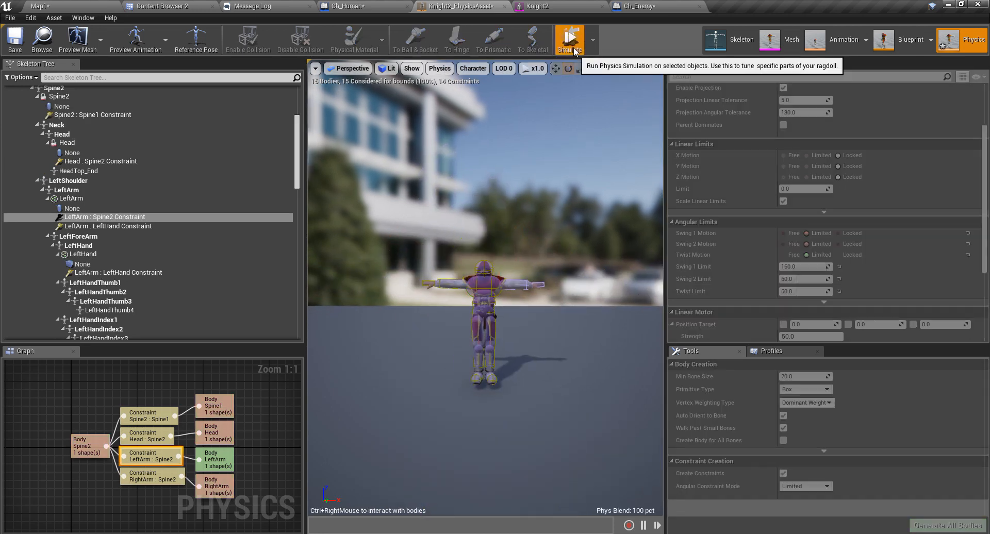
Switch to full-body simulation and watch the knight collapse as a ragdoll.
left_click(568, 53)
left_click(594, 40)
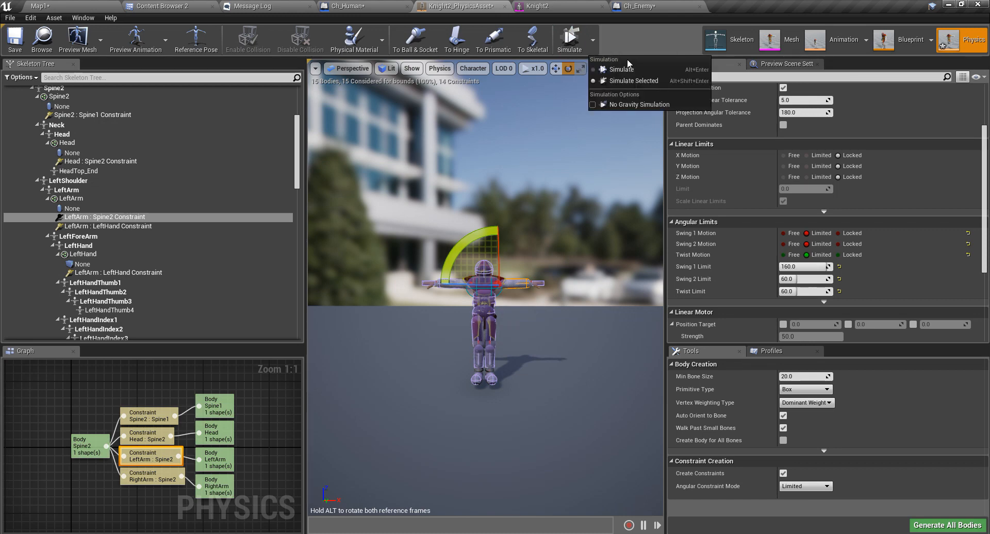
left_click(604, 70)
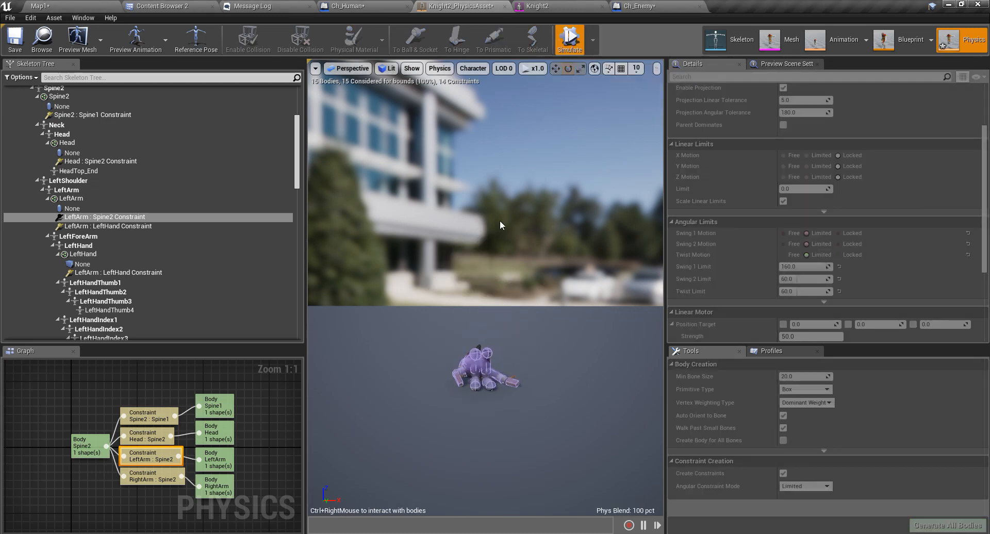
left_click_drag(500, 221, 431, 231, "alt")
key("w")
right_click_drag(430, 231, 453, 338)
key("s")
key("w")
key("s")
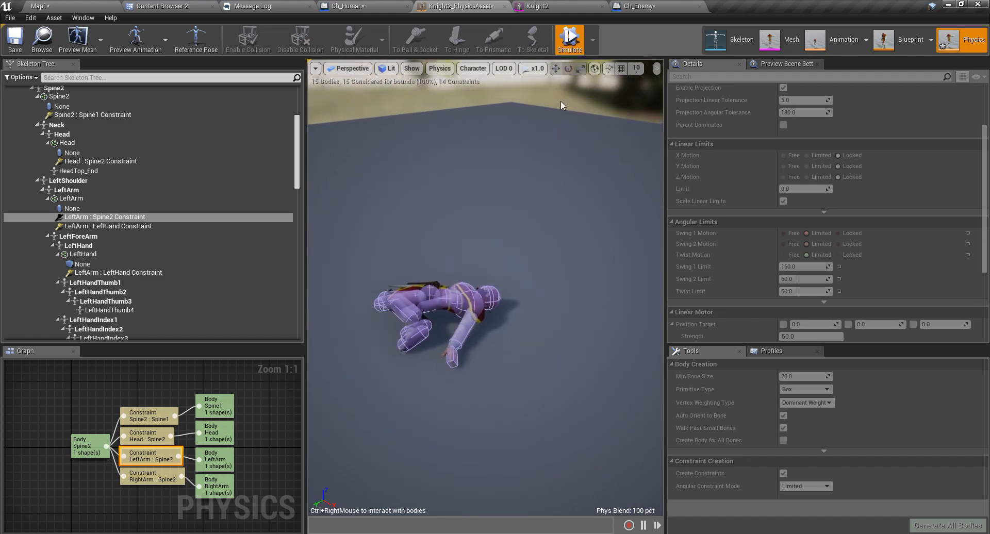
Restart the ragdoll simulation and lift and shake the body to test the joints.
left_click(570, 40)
left_click(571, 40)
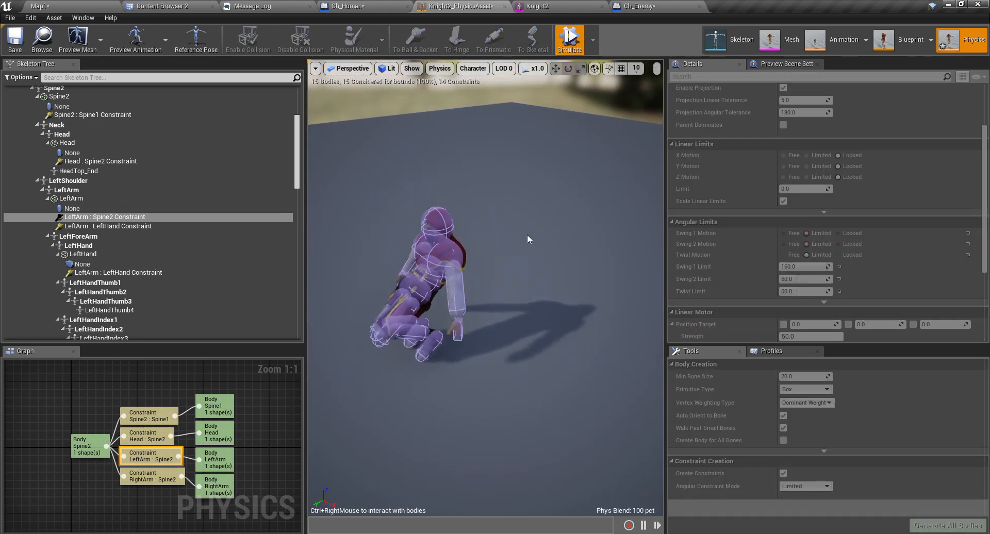
mouse_move(506, 293)
right_mouse_down("ctrl")
mouse_move(535, 116)
mouse_move(516, 93)
right_mouse_up("ctrl")
mouse_move(483, 61)
right_mouse_down("ctrl")
mouse_move(477, 77)
mouse_move(457, 72)
mouse_move(489, 121)
mouse_move(462, 78)
mouse_move(433, 80)
mouse_move(453, 136)
mouse_move(468, 110)
mouse_move(464, 88)
mouse_move(553, 133)
mouse_move(500, 83)
mouse_move(503, 15)
mouse_move(508, 25)
right_mouse_up("ctrl")
Stop the simulation and lock the hip constraints' Swing 1 and Twist motion.
left_click(568, 41)
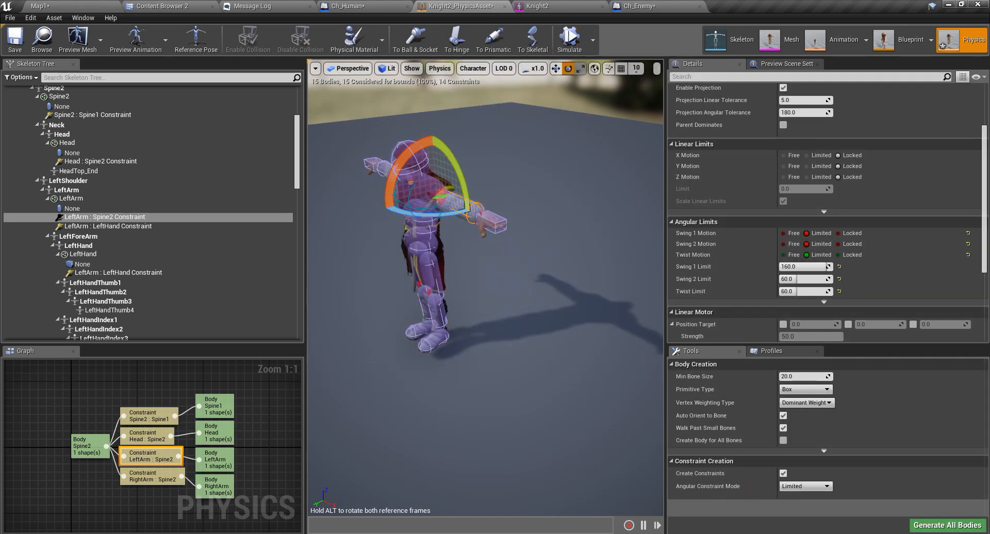
mouse_move(495, 258)
right_mouse_down()
mouse_move(454, 253)
mouse_move(464, 263)
mouse_move(464, 217)
mouse_move(492, 257)
right_mouse_up()
right_click_drag(562, 285, 558, 285)
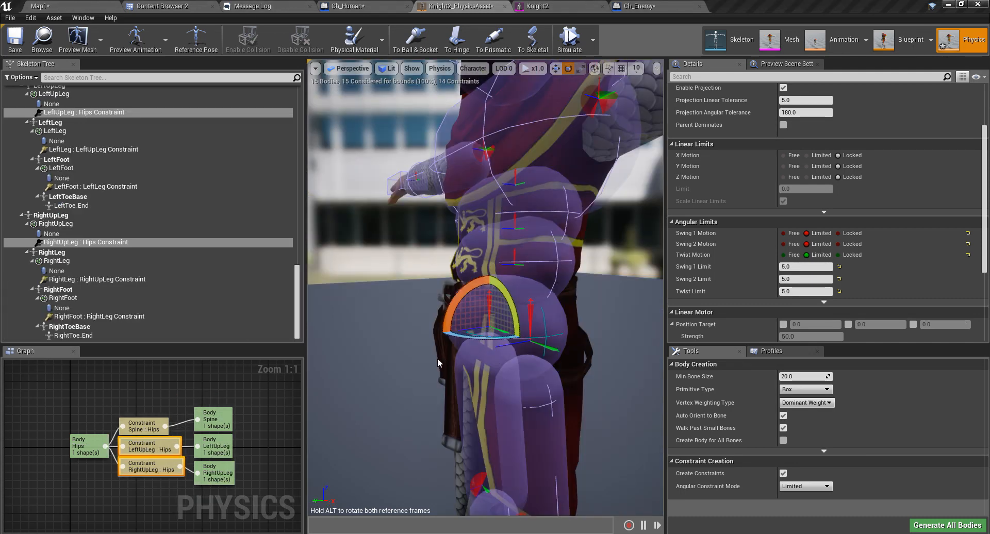
right_click_drag(437, 358, 464, 358)
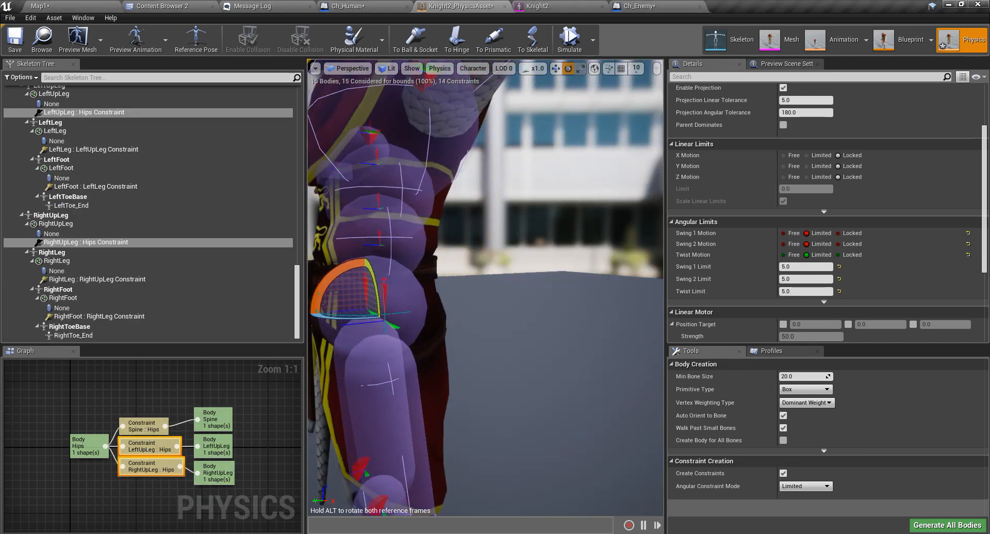
left_click(837, 234)
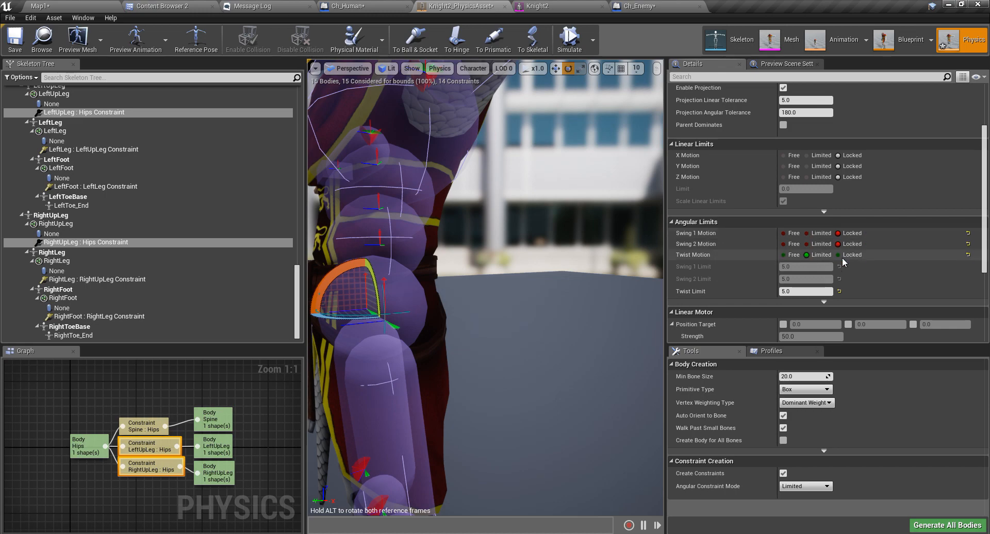
left_click(842, 257)
mouse_move(639, 290)
right_mouse_down()
mouse_move(573, 297)
mouse_move(639, 289)
mouse_move(557, 278)
mouse_move(651, 276)
right_mouse_up()
Set the hip Swing 2 limit to 20, rotate its limit arc to -90 degrees, and simulate.
left_click(797, 278)
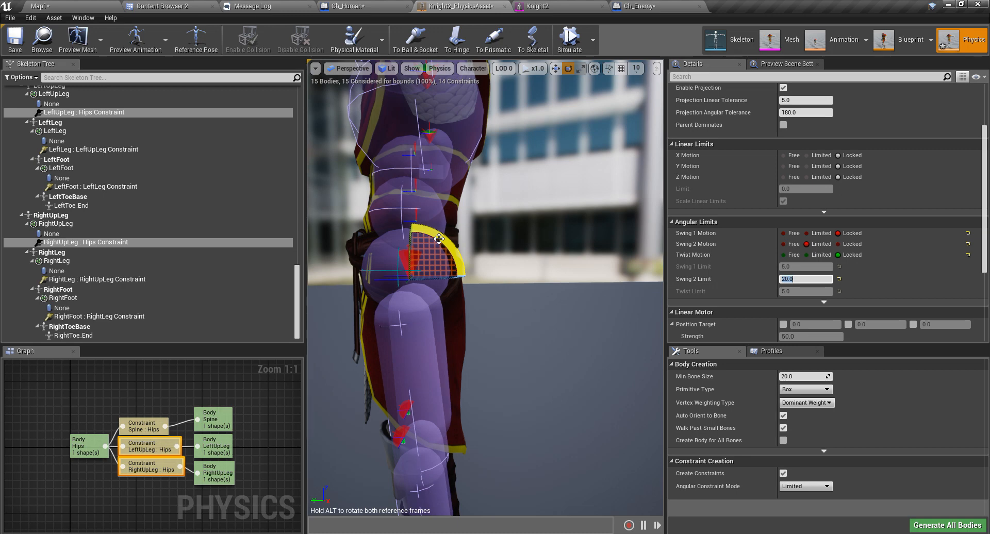
left_click_drag(436, 238, 440, 232)
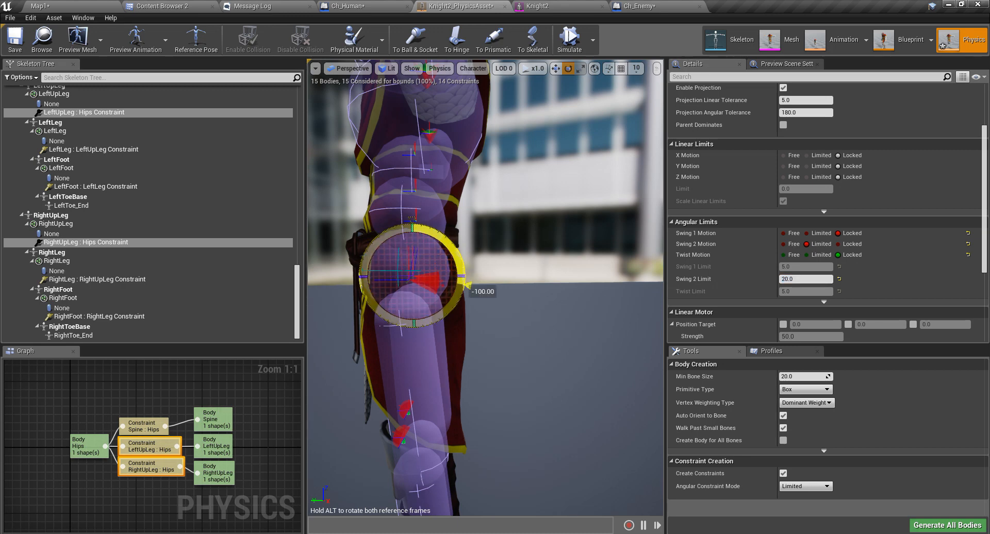
left_click_drag(463, 298, 463, 301)
scroll(463, 301, "down", 5)
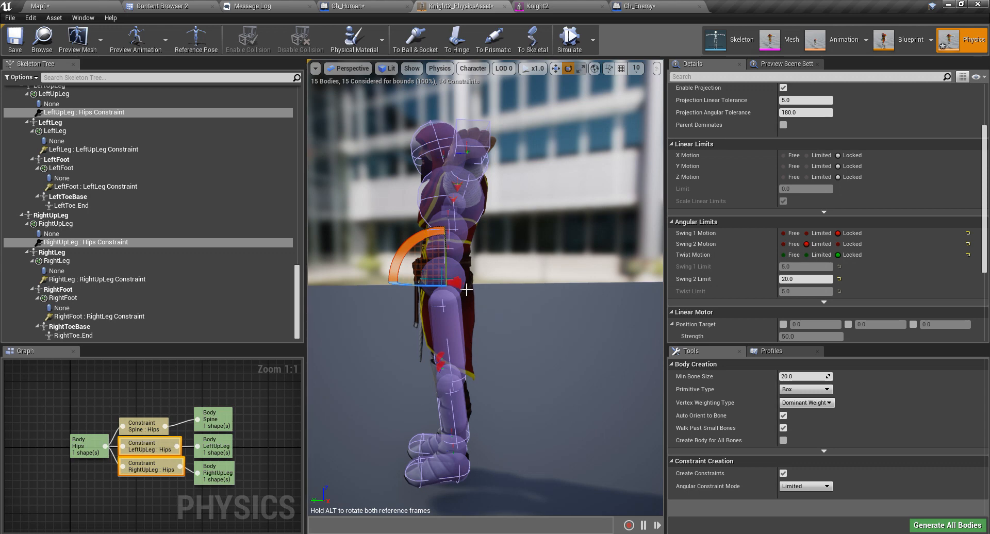
left_click_drag(415, 237, 417, 233)
left_click(573, 48)
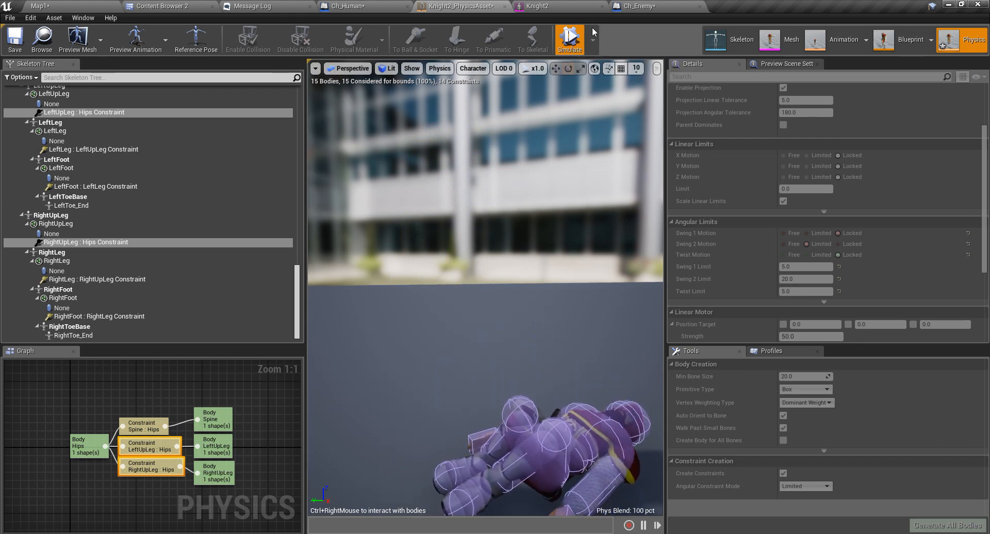
Run a full ragdoll simulation and pull a leg up to test the 20 hip limit.
left_click(571, 41)
left_click(593, 37)
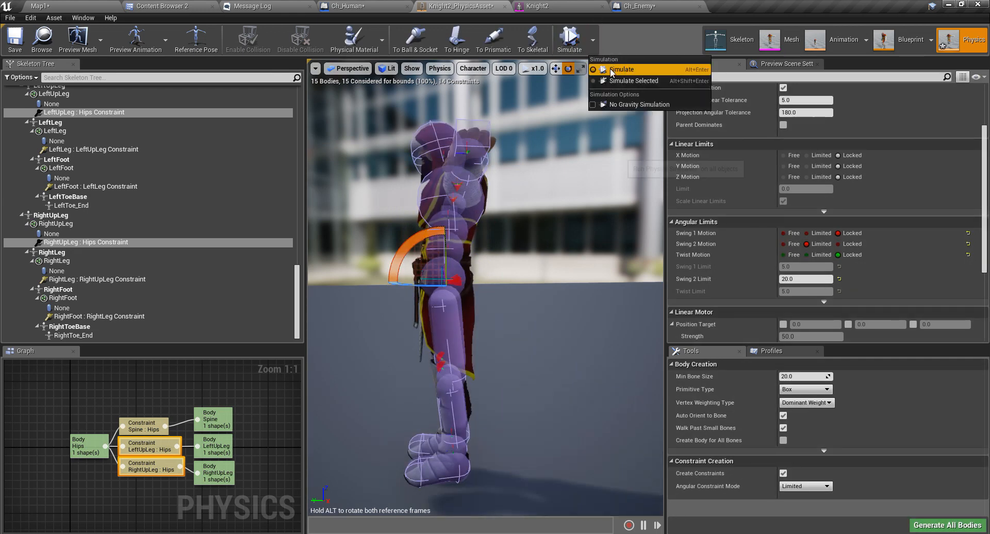
left_click(618, 84)
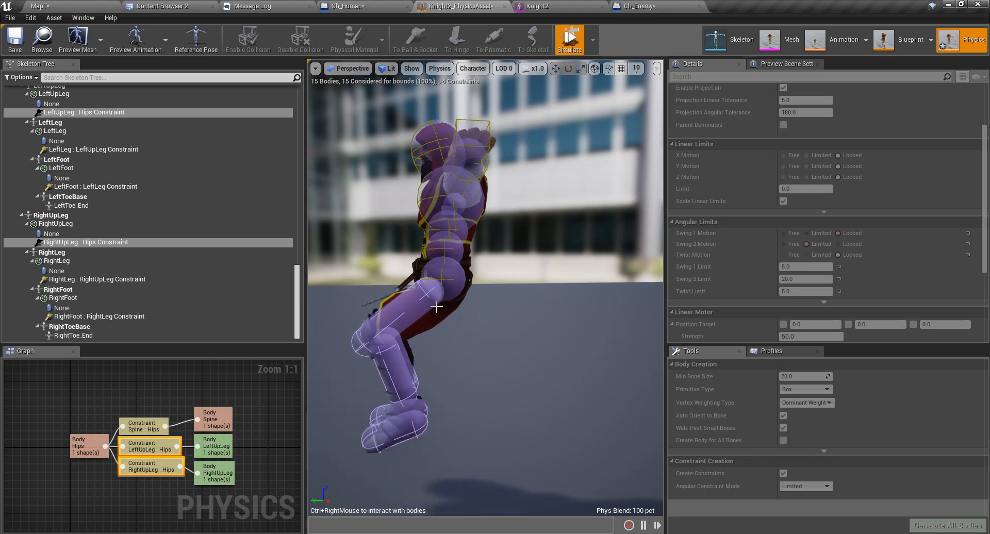
mouse_move(406, 297)
right_mouse_down("ctrl")
mouse_move(411, 165)
mouse_move(496, 489)
mouse_move(510, 494)
mouse_move(542, 464)
mouse_move(635, 465)
mouse_move(561, 433)
mouse_move(574, 421)
mouse_move(489, 373)
right_mouse_up("ctrl")
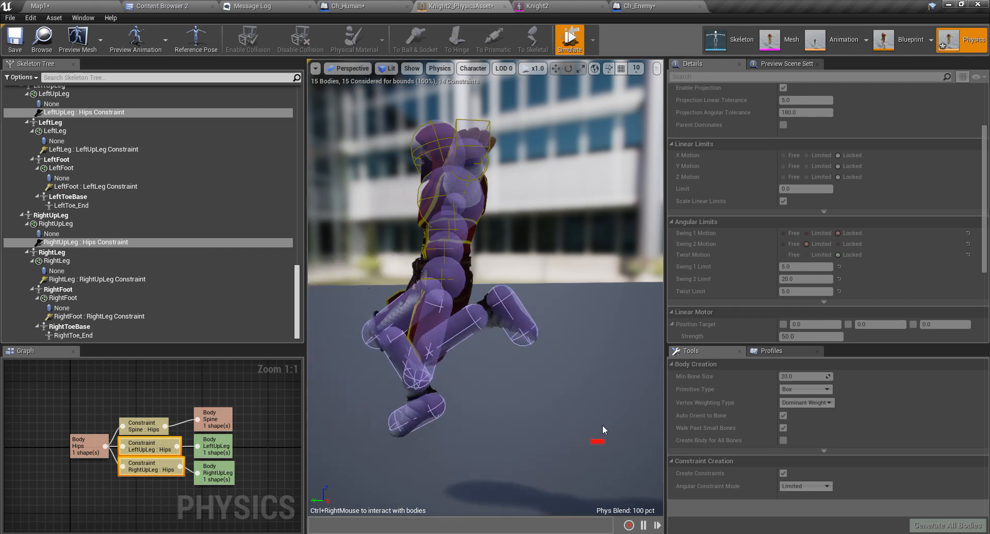
left_click(572, 40)
Raise the hip Swing 2 limit to 60 and test the leg's swing in simulation.
scroll(475, 294, "up", 3)
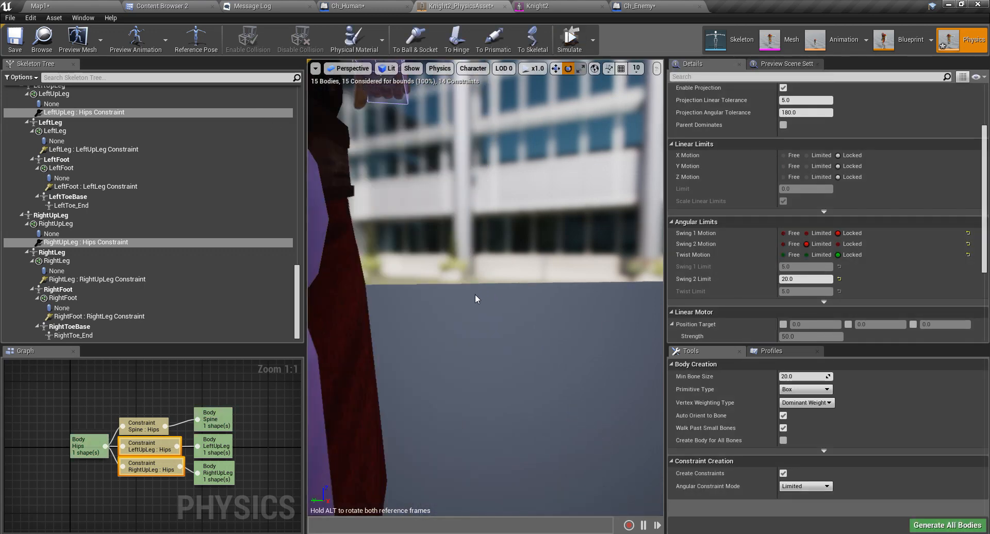
scroll(475, 294, "down", 1)
left_click(808, 279)
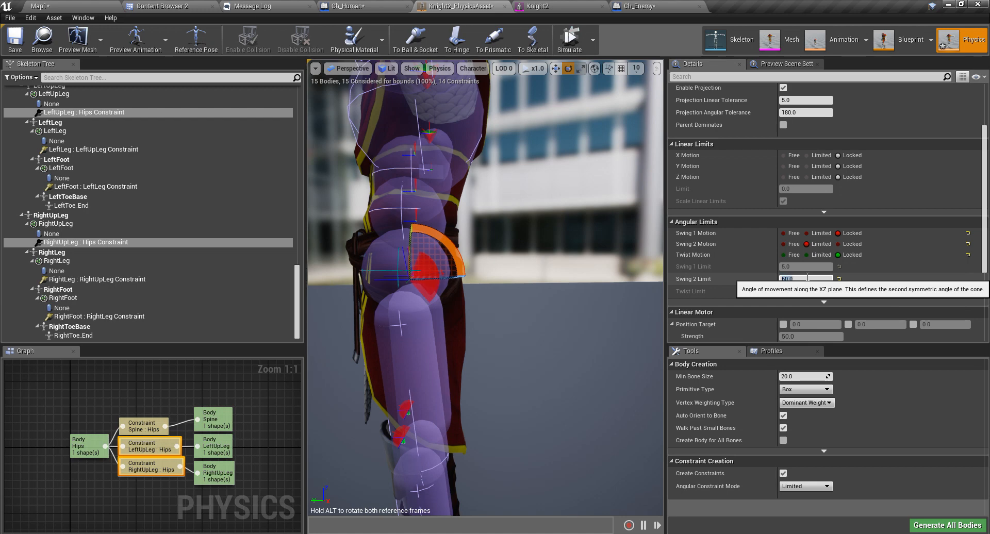
key("Return")
scroll(555, 301, "down", 4)
left_click(570, 39)
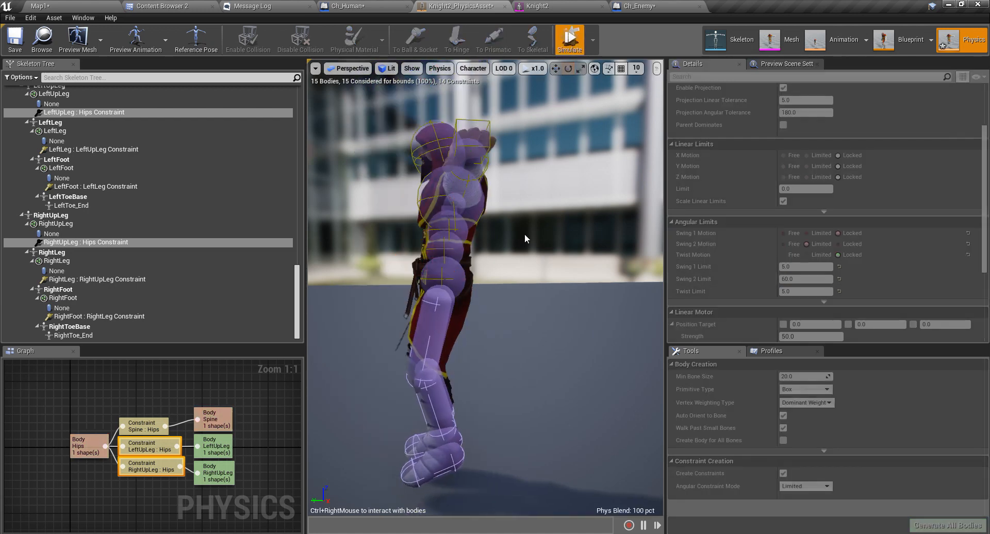
mouse_move(434, 343)
right_mouse_down("ctrl")
mouse_move(366, 230)
mouse_move(718, 410)
mouse_move(365, 148)
mouse_move(392, 232)
mouse_move(508, 354)
mouse_move(335, 180)
mouse_move(548, 354)
mouse_move(337, 98)
mouse_move(500, 265)
mouse_move(189, 84)
mouse_move(365, 210)
right_mouse_up("ctrl")
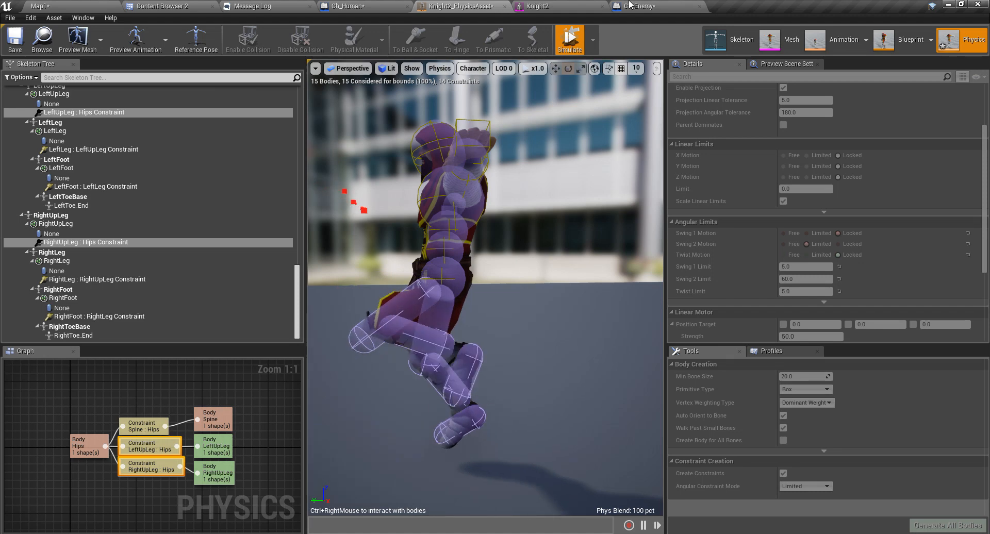
left_click(565, 41)
Raise the hip Swing 2 limit to 80, test it in simulation, then frame the knight's head.
left_click(814, 279)
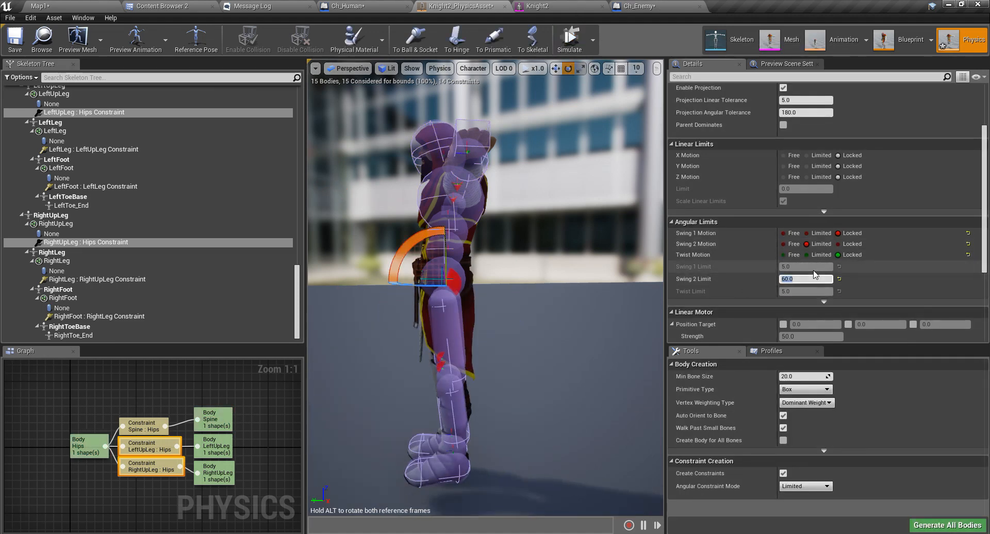
type("80.0")
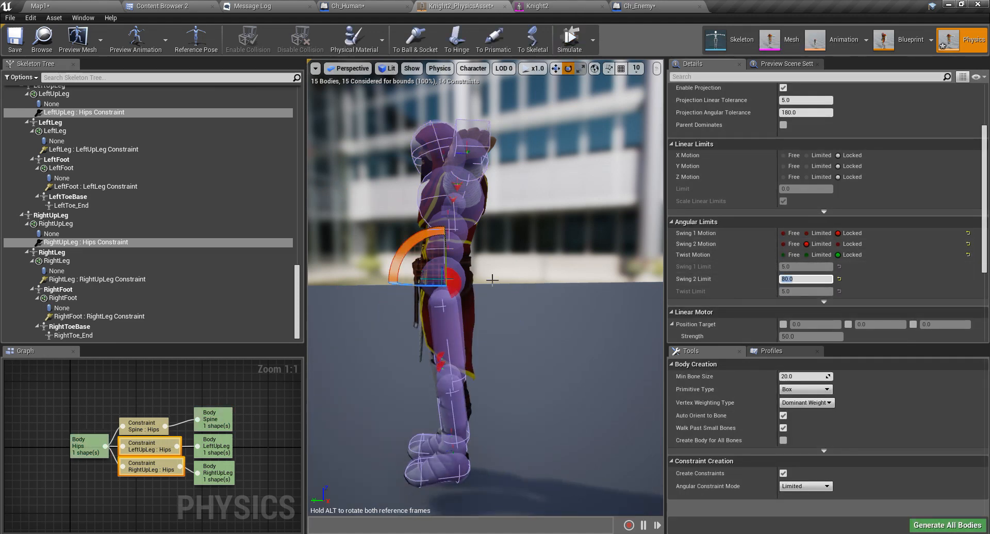
left_click(569, 41)
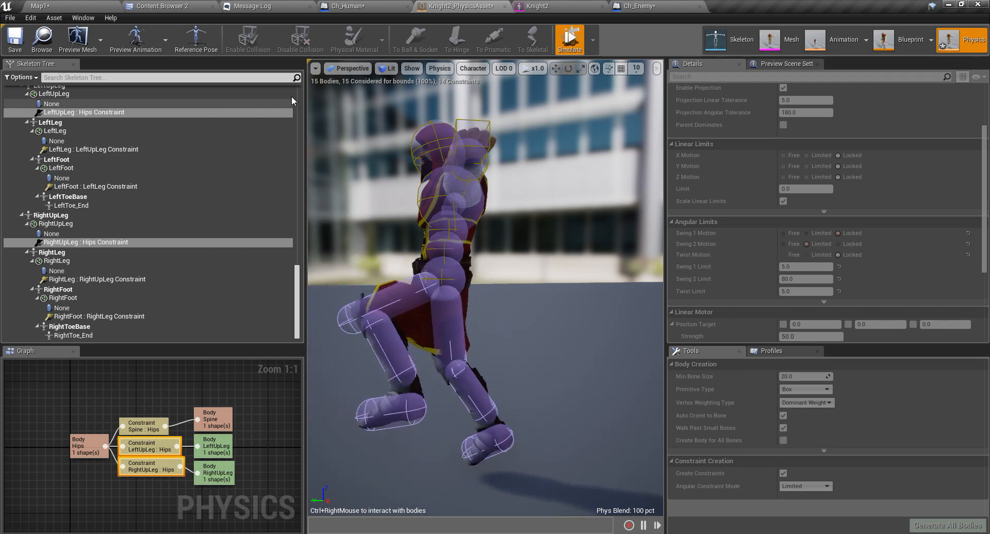
left_click(574, 41)
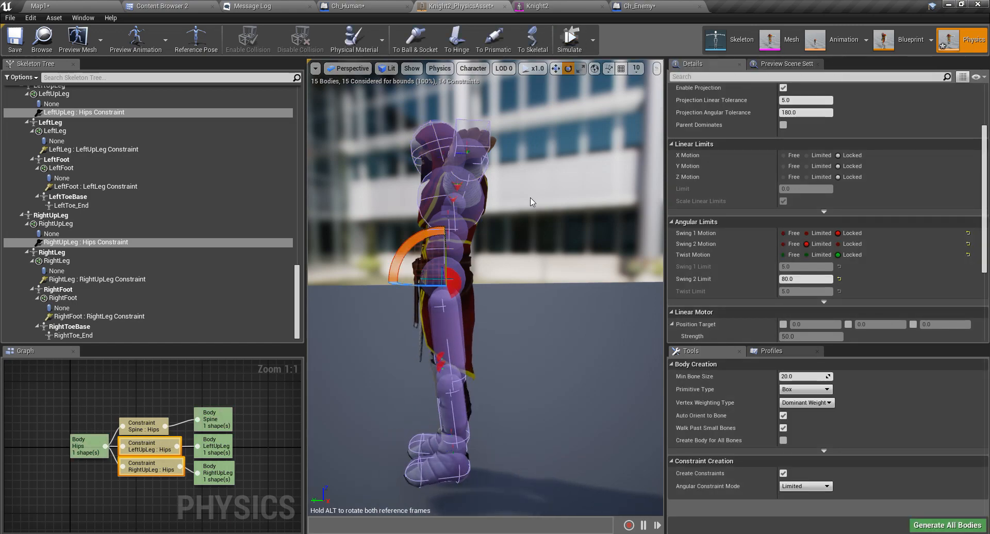
key("a")
right_click_drag(430, 277, 374, 264)
key("w")
key("d")
key("w")
right_click_drag(503, 274, 484, 273)
key("s")
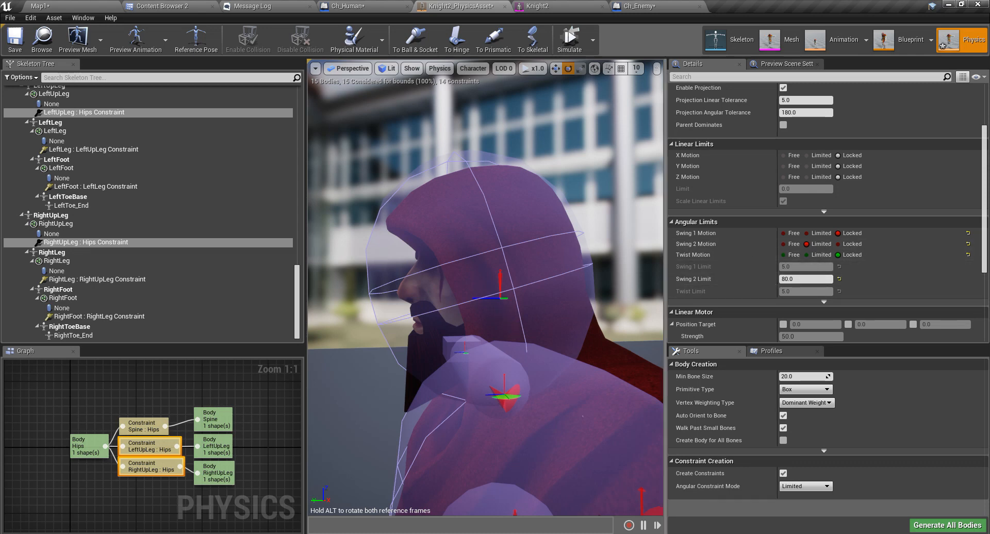
right_click_drag(565, 254, 561, 255)
Select the Head body and run a ragdoll simulation to watch the knight fall.
left_click(537, 197)
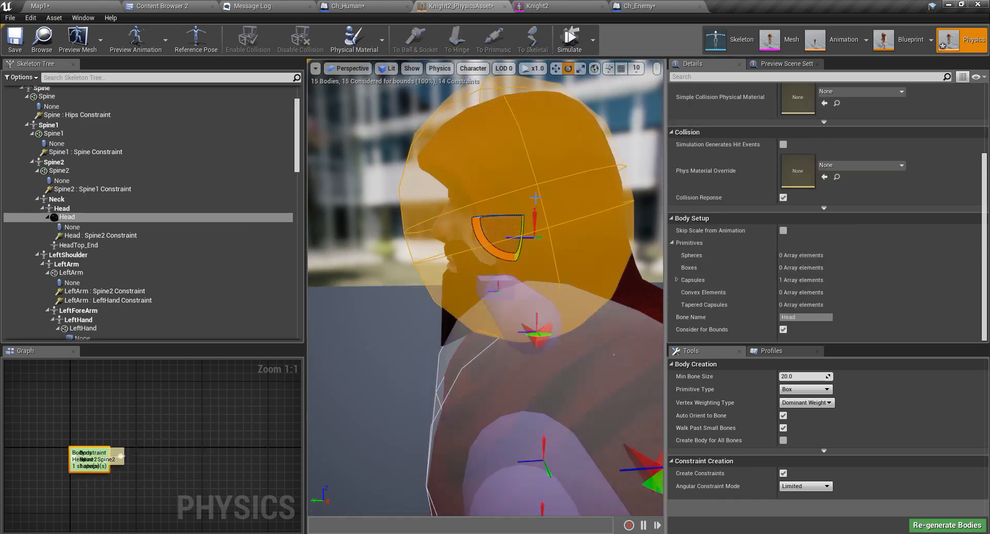
scroll(542, 201, "down", 5)
right_click_drag(542, 201, 580, 202)
key("a")
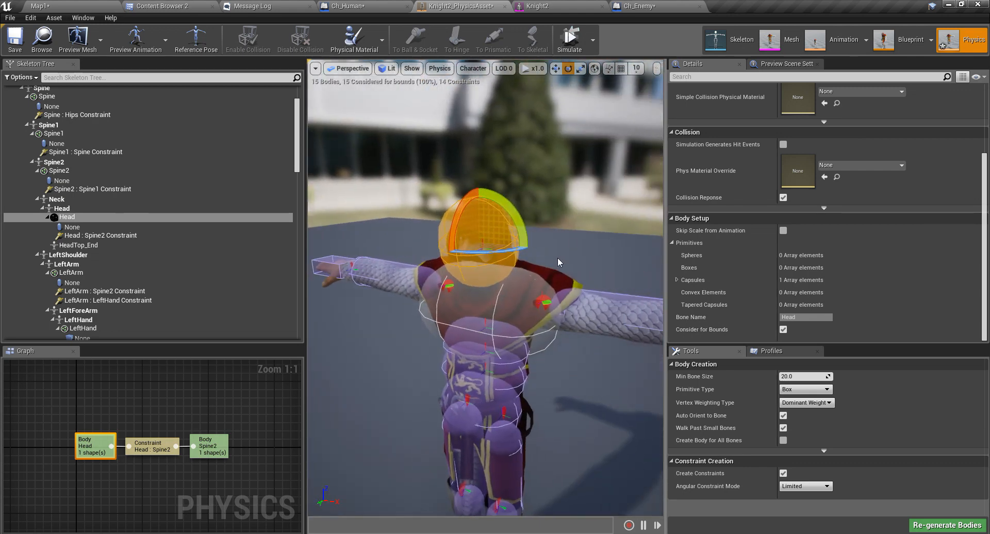
left_click(570, 37)
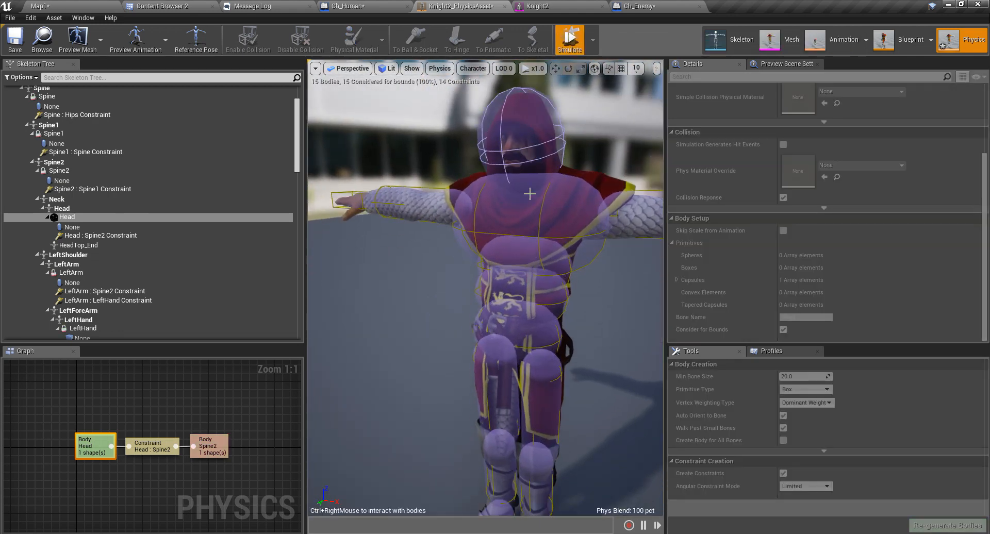
mouse_move(447, 283)
right_mouse_down()
mouse_move(453, 266)
mouse_move(500, 253)
mouse_move(423, 263)
mouse_move(448, 278)
right_mouse_up()
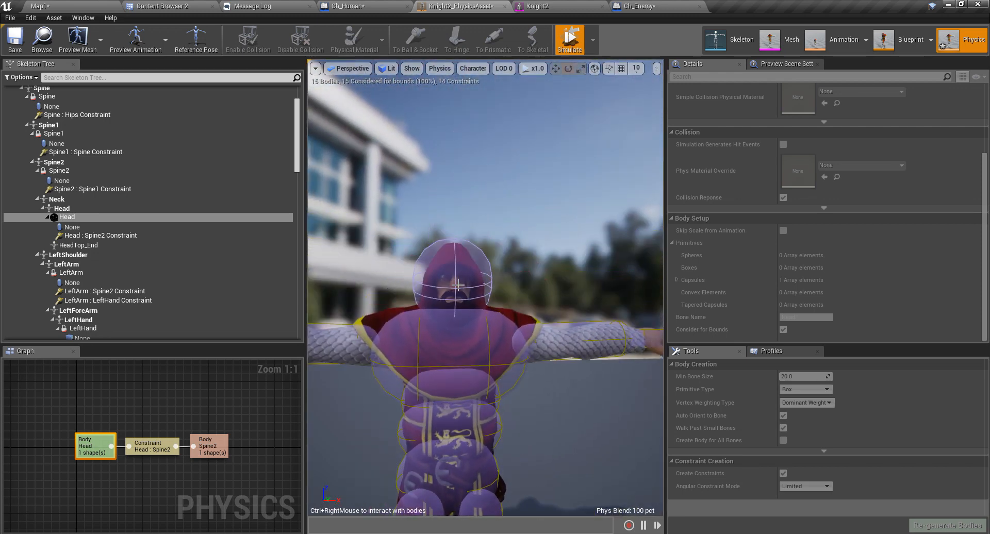
left_click(571, 45)
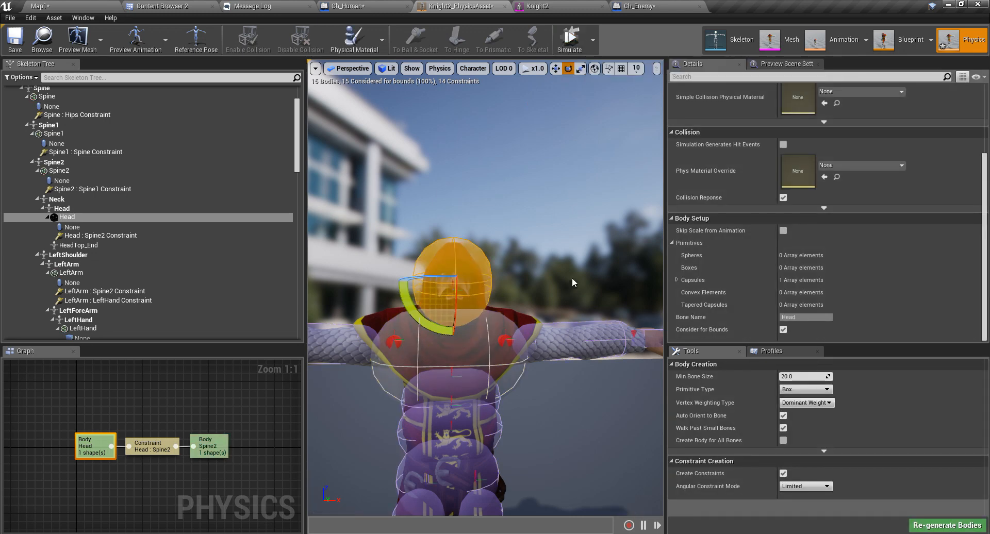
Select the Spine2 chest body and re-run the simulation twice to check the upper body's fall.
left_click(497, 335)
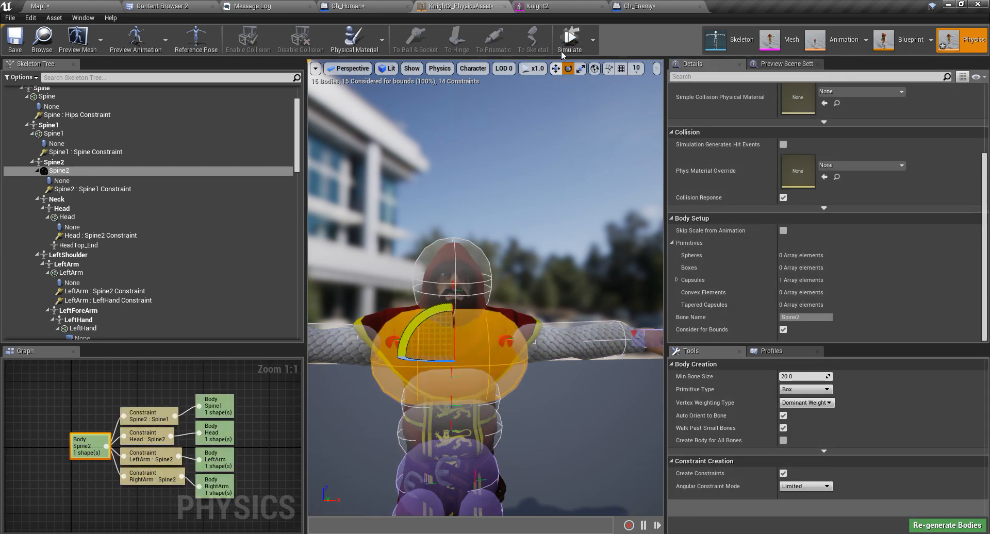
left_click(567, 41)
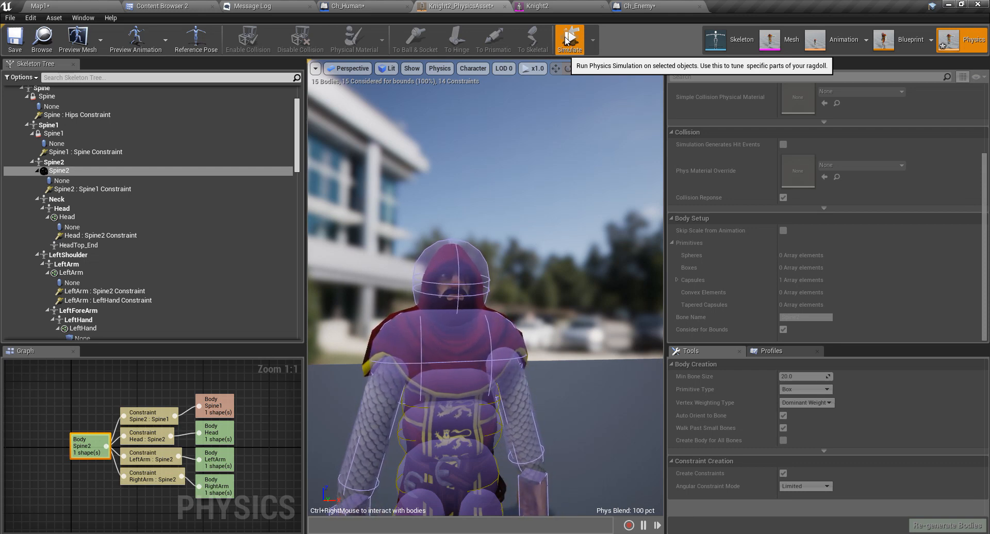
left_click(568, 41)
right_click_drag(532, 272, 526, 235)
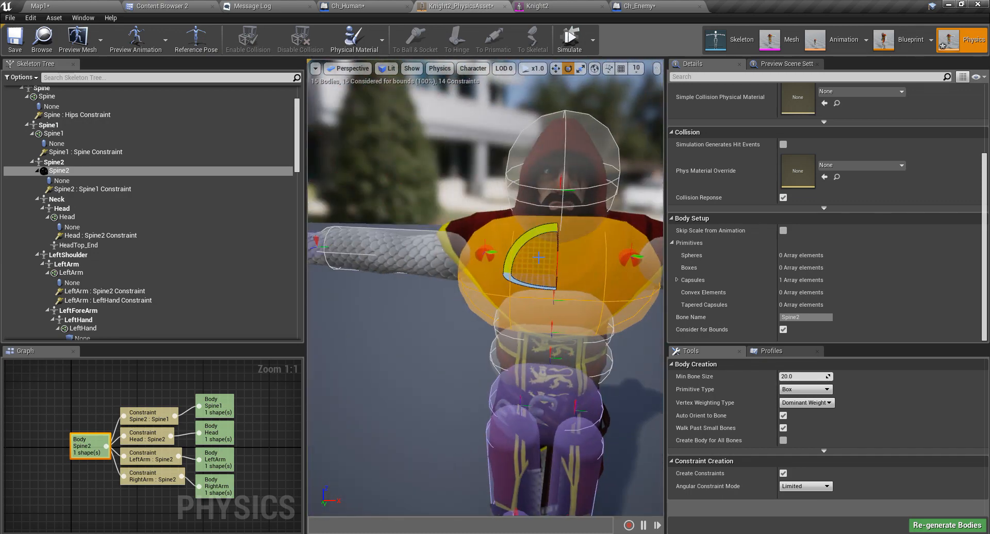
mouse_move(537, 288)
right_mouse_down()
mouse_move(559, 289)
mouse_move(526, 289)
mouse_move(537, 288)
right_mouse_up()
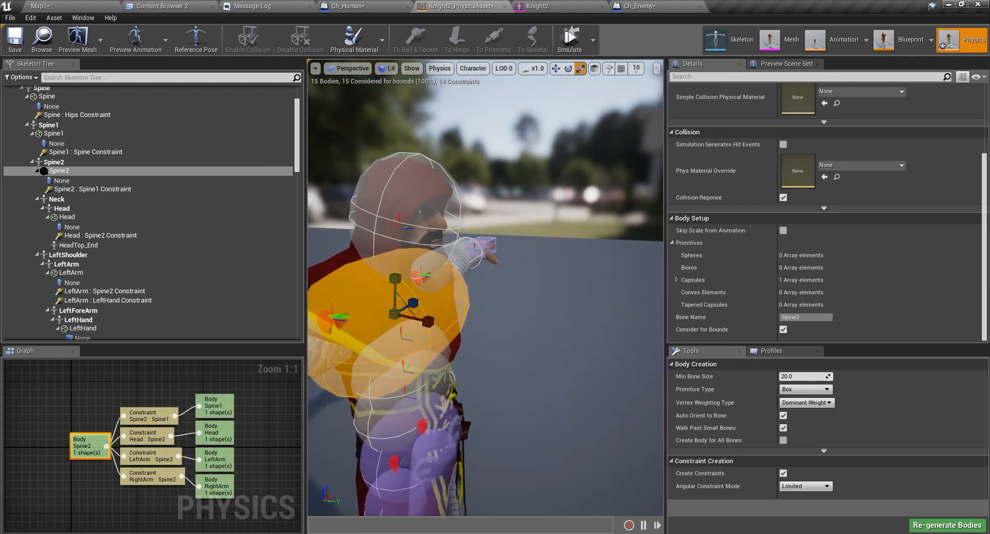
right_click_drag(448, 290, 568, 287)
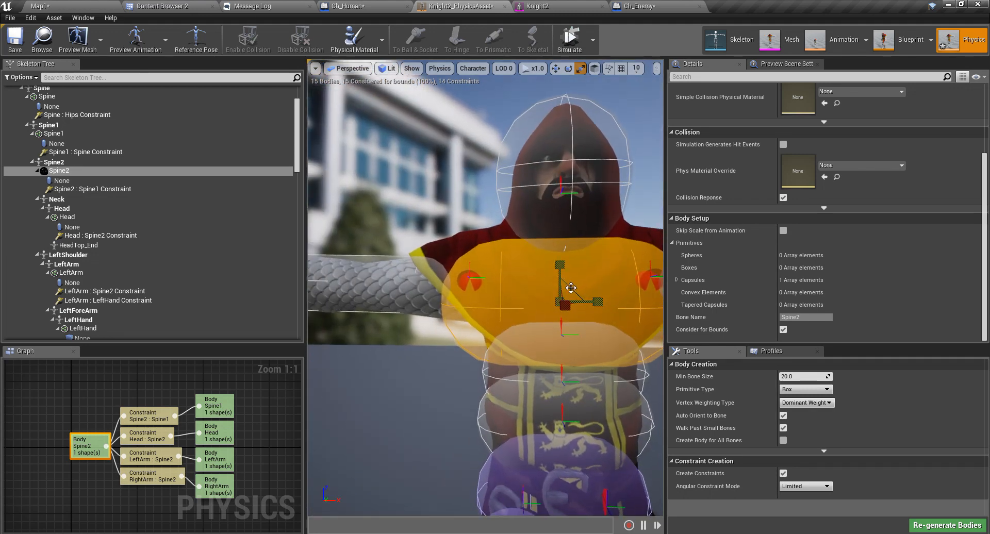
scroll(569, 287, "down", 4)
scroll(573, 285, "up", 2)
left_click(569, 46)
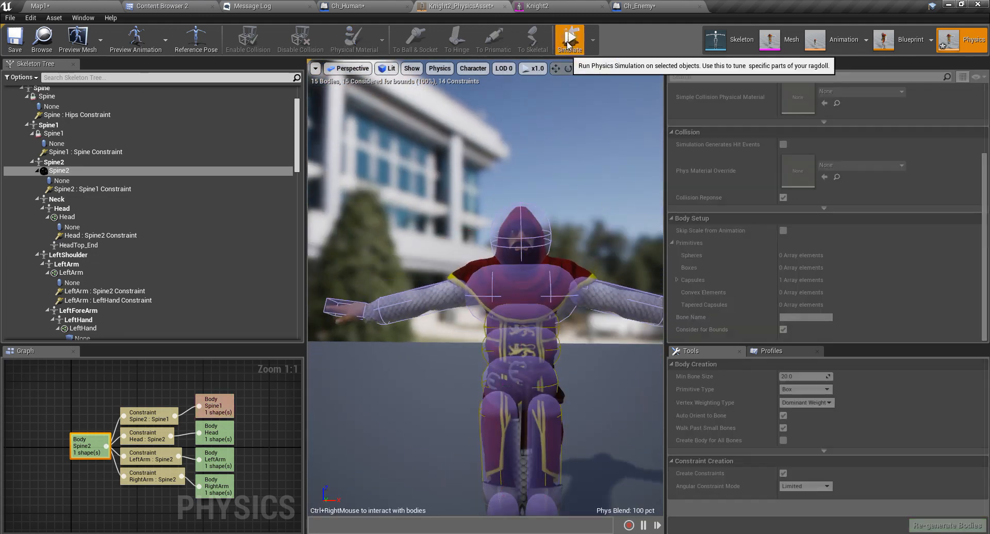
left_click(569, 44)
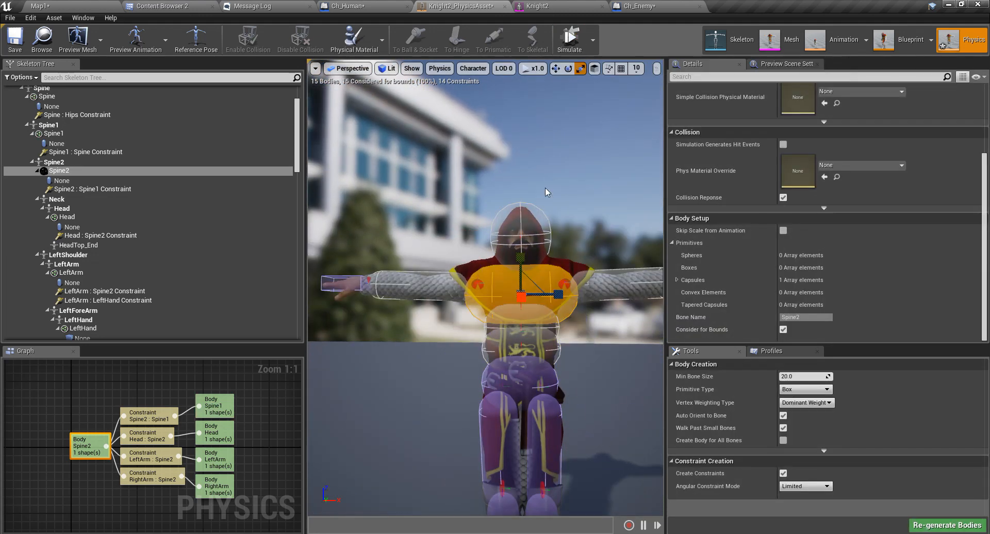
left_click(523, 238)
Frame the Head : Spine2 constraint and compare its limits with LeftArm : Spine2 and Spine2 : Spine1.
right_click_drag(617, 268, 515, 269)
key("d")
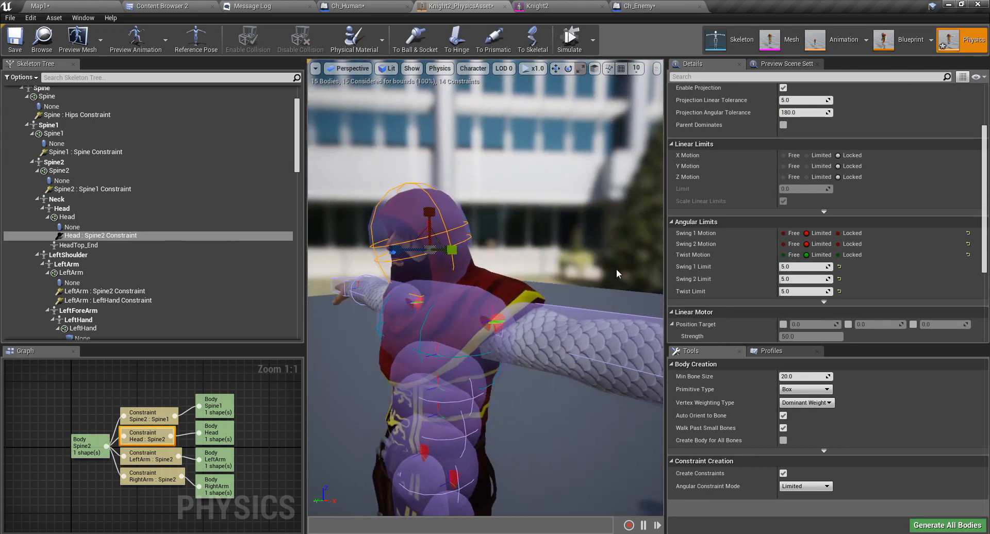
key("f")
scroll(400, 298, "down", 4)
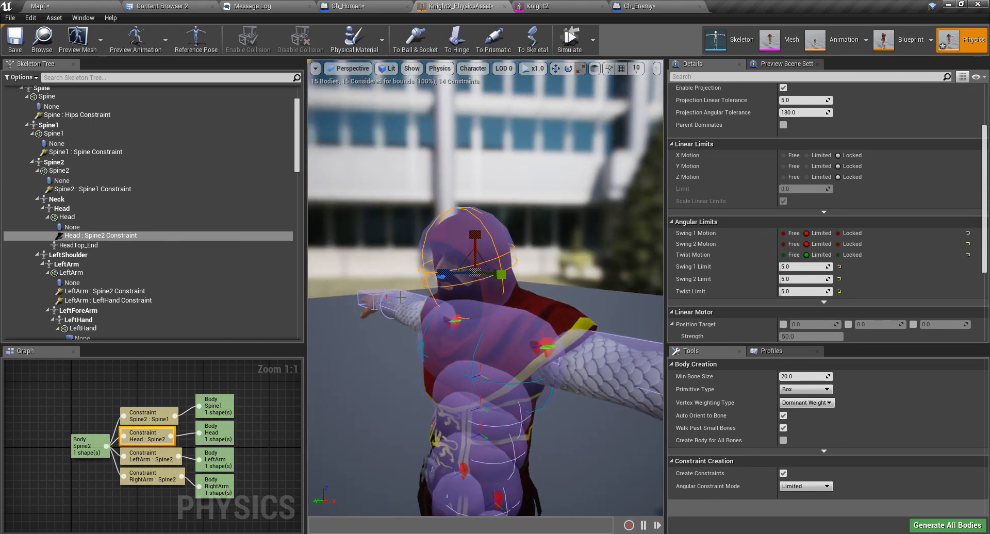
key("a")
right_click_drag(471, 302, 552, 305)
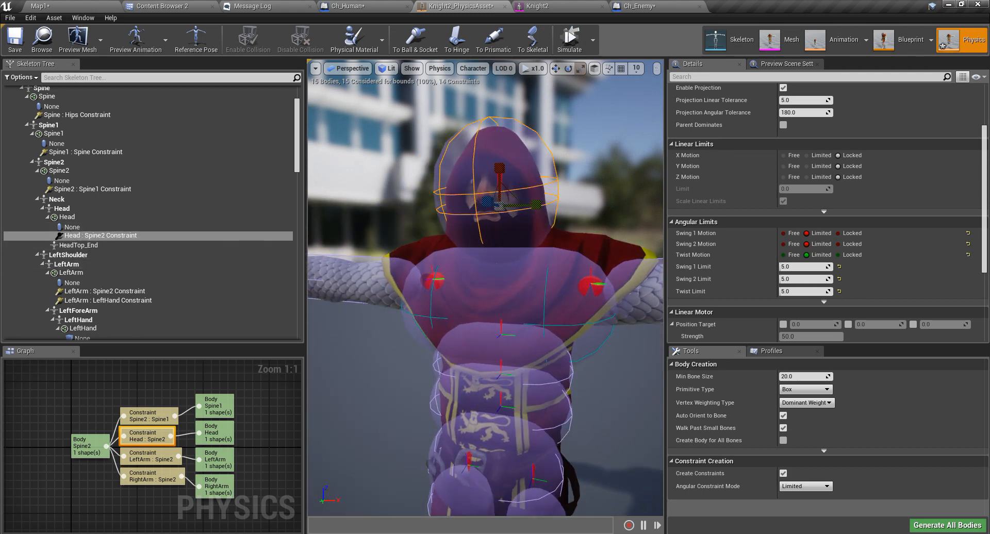
left_click(151, 457)
left_click(132, 435)
left_click(148, 461)
left_click(145, 436)
left_click(143, 416)
left_click(142, 432)
Widen the Head : Spine2 twist limit to about 54.7 degrees, switch to the rotate gizmo, and simulate.
right_click_drag(500, 168, 503, 163)
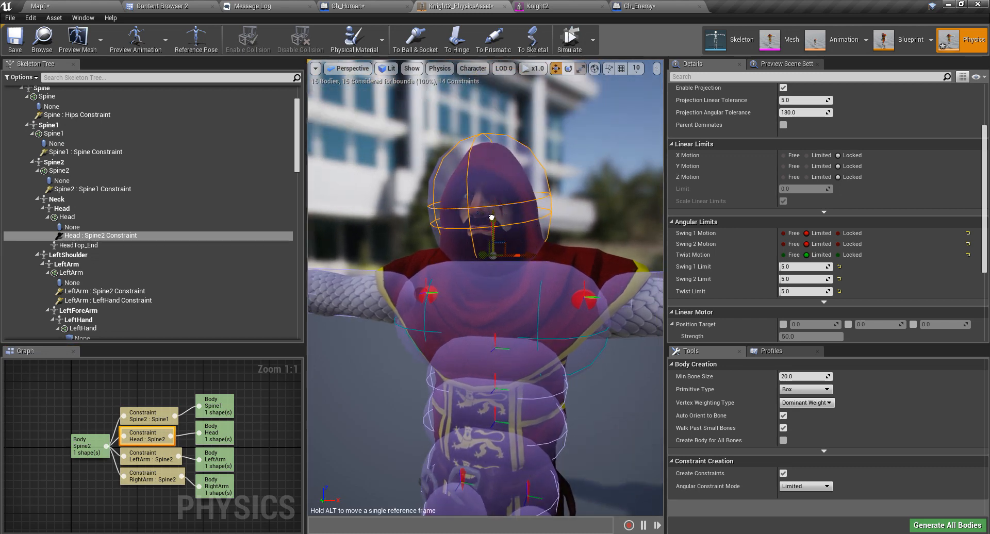
right_click_drag(623, 284, 567, 358)
right_click_drag(543, 263, 572, 279)
scroll(545, 261, "up", 4)
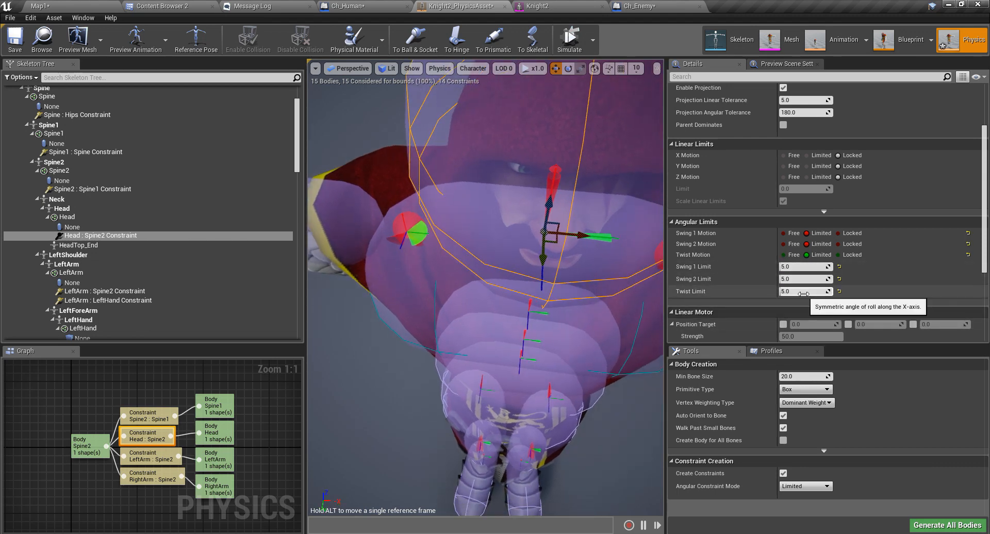
left_click_drag(806, 293, 822, 293)
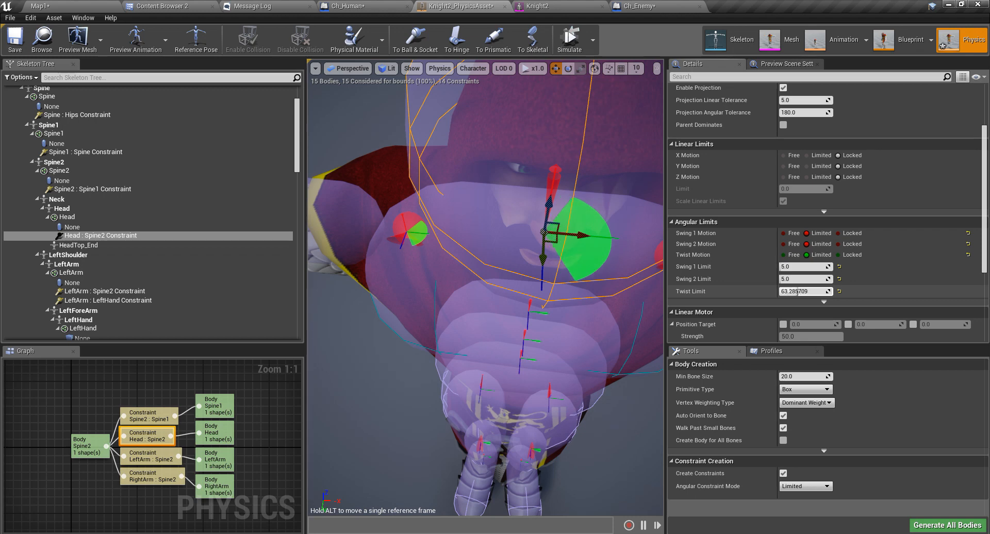
scroll(604, 296, "down", 6)
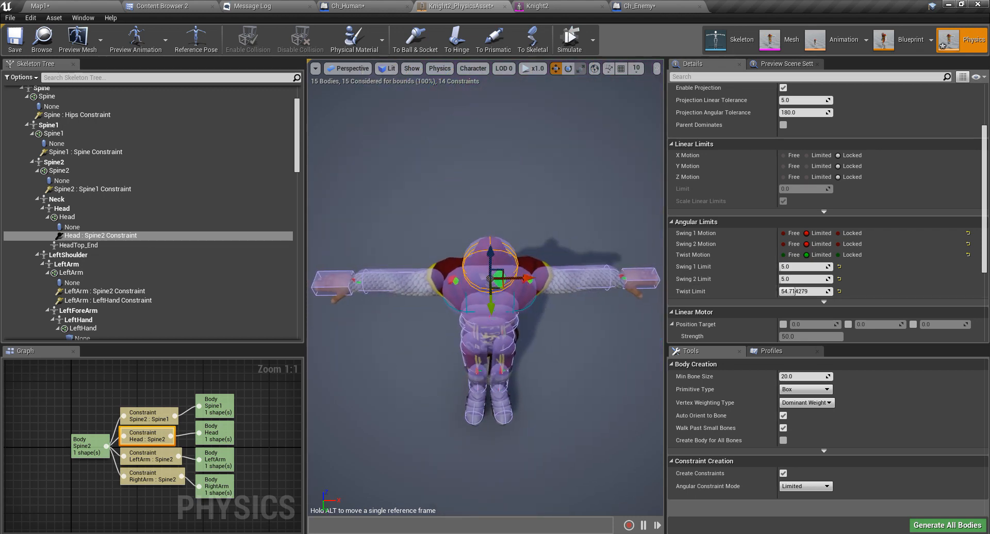
scroll(604, 296, "up", 5)
key("e")
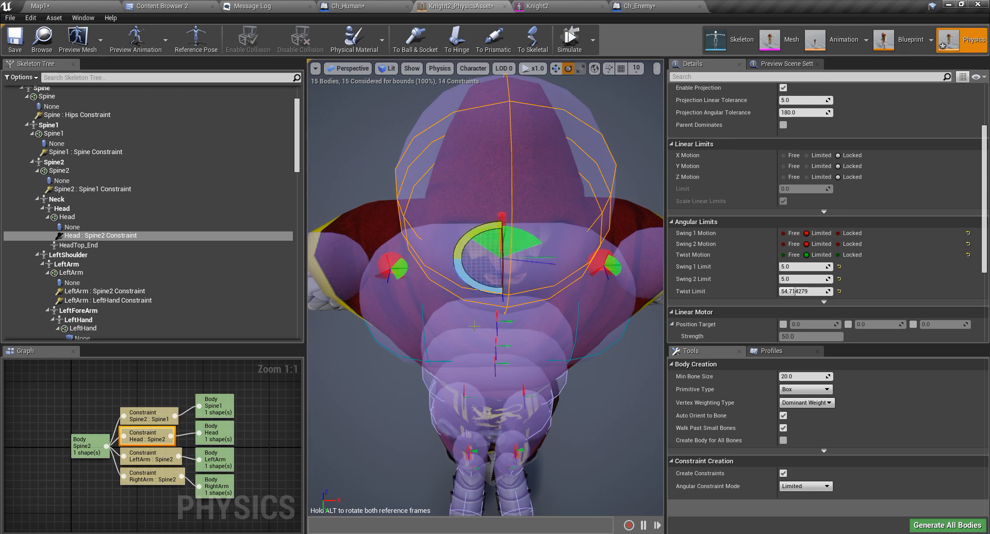
right_click_drag(474, 326, 422, 321)
scroll(421, 321, "up", 3)
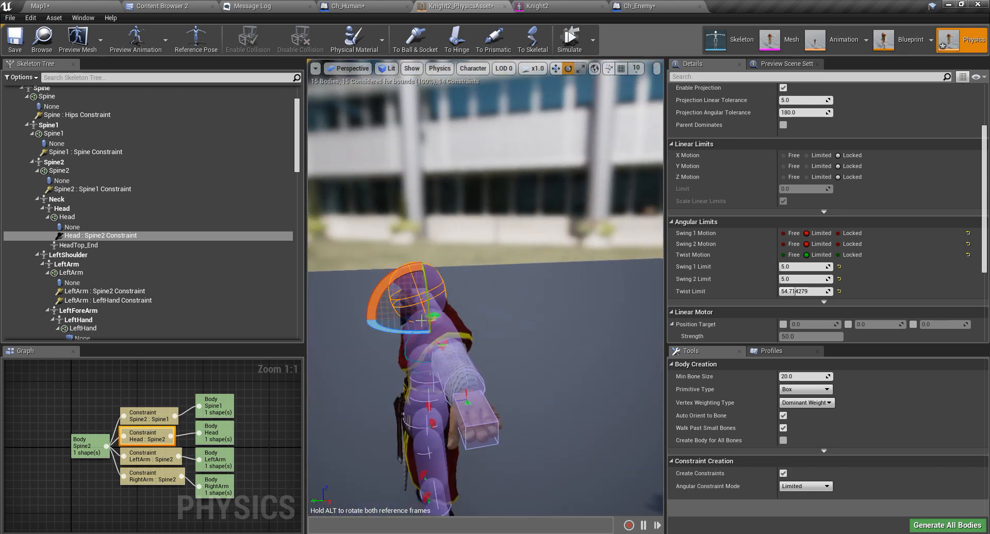
left_click(570, 42)
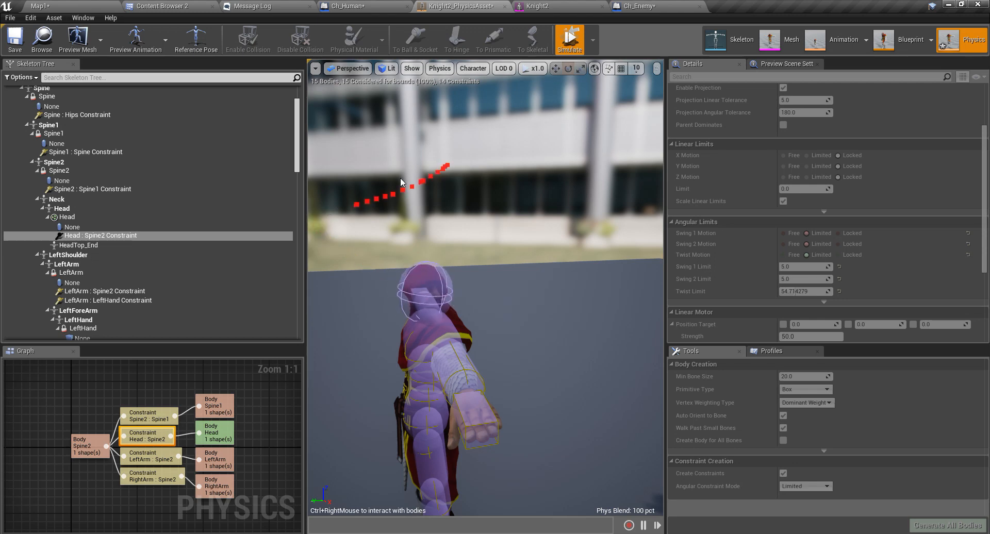
Test the head joint by swinging the simulated head, undoing an accidental constraint move.
right_click_drag(422, 285, 469, 283)
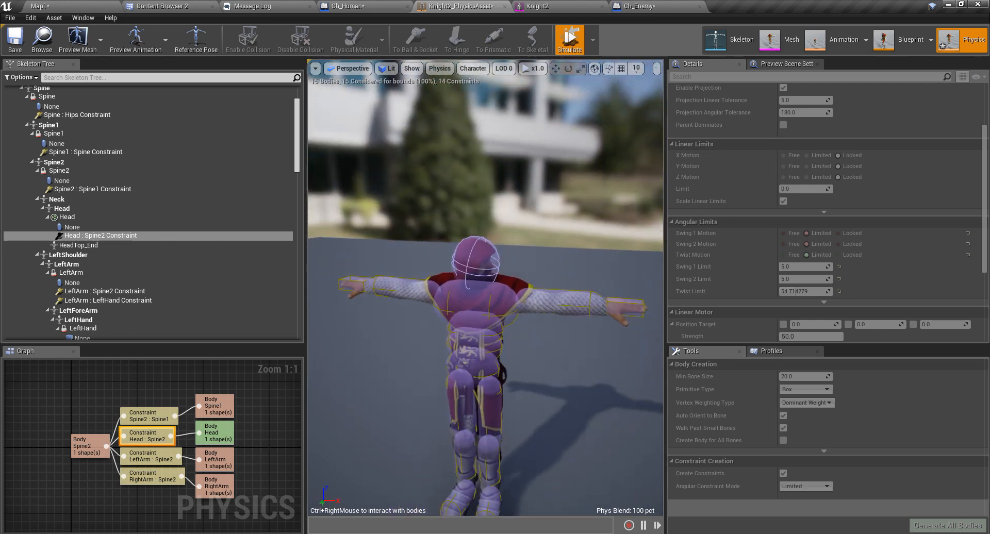
scroll(469, 283, "up", 3)
mouse_move(410, 248)
right_mouse_down("ctrl")
mouse_move(544, 252)
mouse_move(705, 223)
mouse_move(211, 263)
mouse_move(662, 295)
right_mouse_up("ctrl")
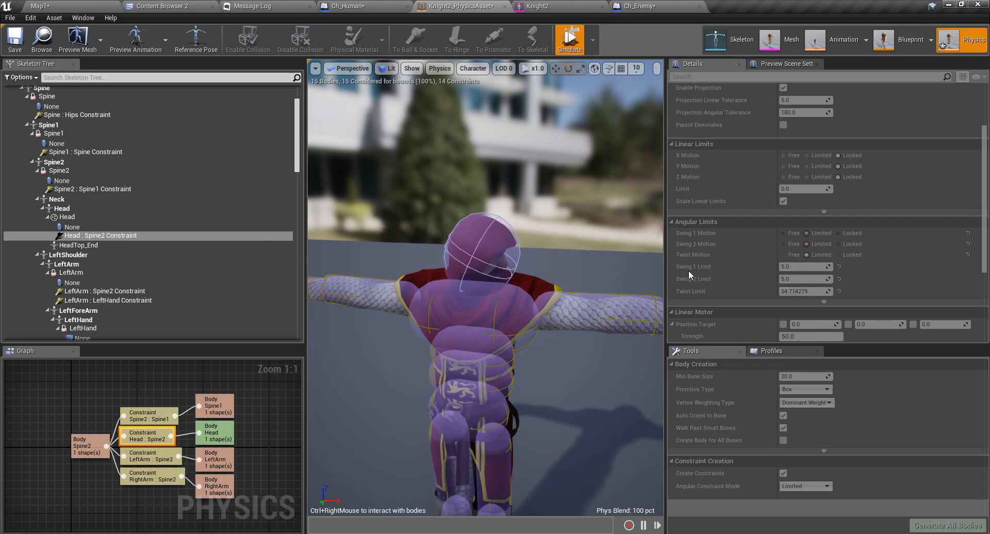
left_click(569, 41)
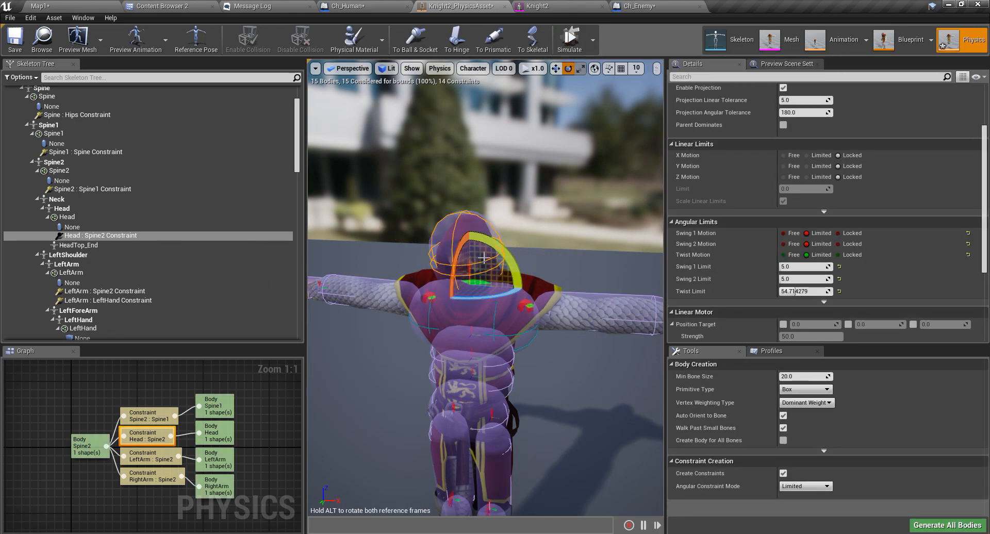
key("ctrl+z")
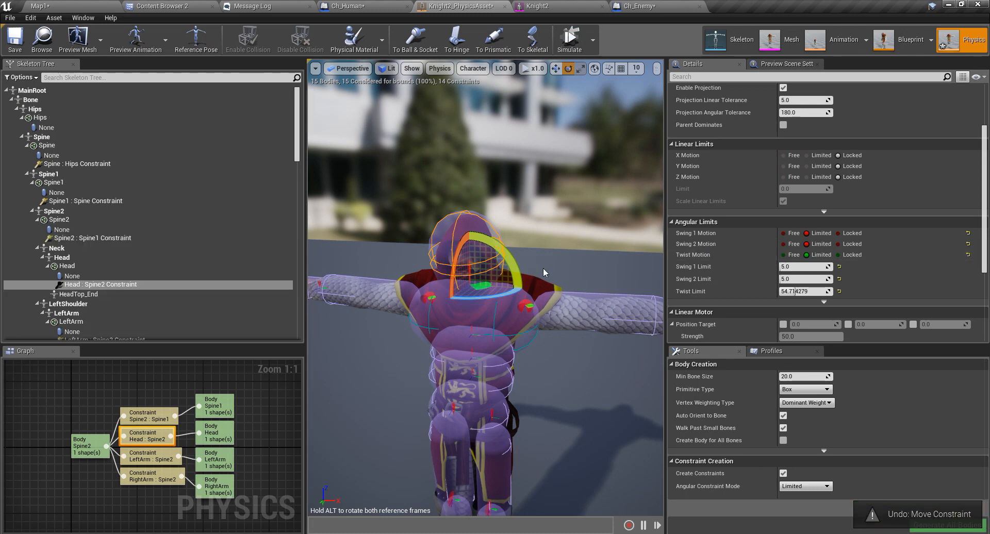
left_click(569, 40)
mouse_move(467, 259)
right_mouse_down("ctrl")
mouse_move(367, 202)
mouse_move(715, 234)
mouse_move(626, 244)
mouse_move(335, 215)
right_mouse_up("ctrl")
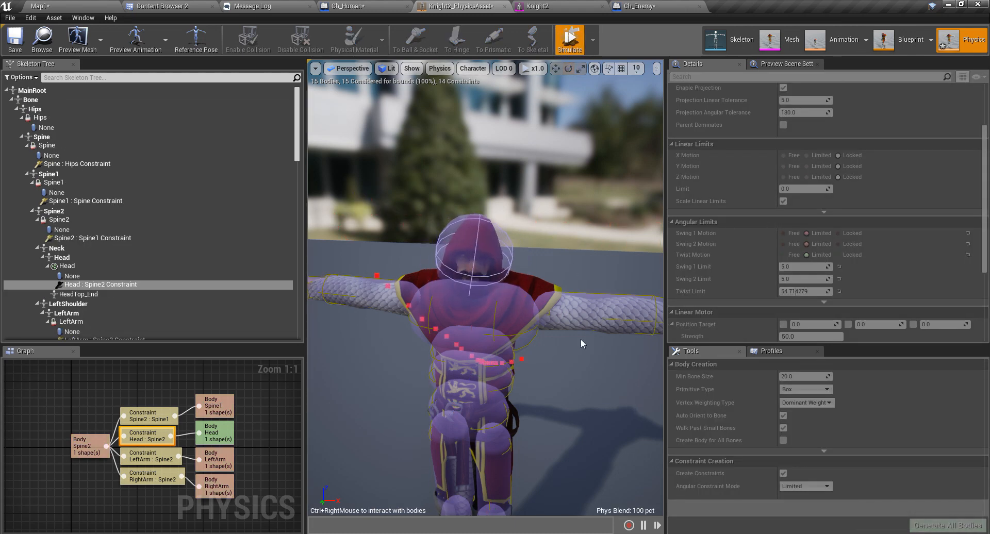
left_click(569, 40)
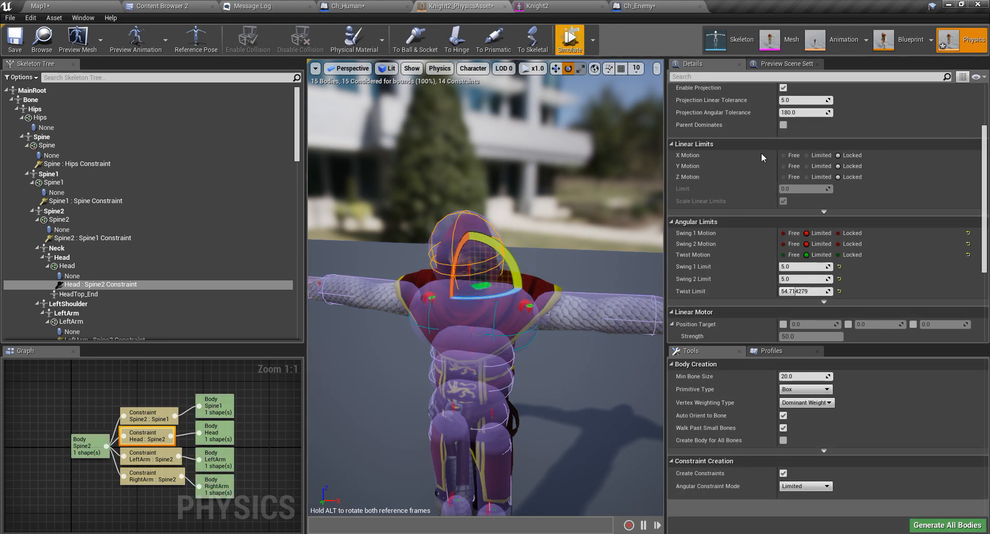
Lock Swing 1 and Swing 2 Motion on the head constraint and rerun the simulation.
left_click(838, 233)
left_click(837, 244)
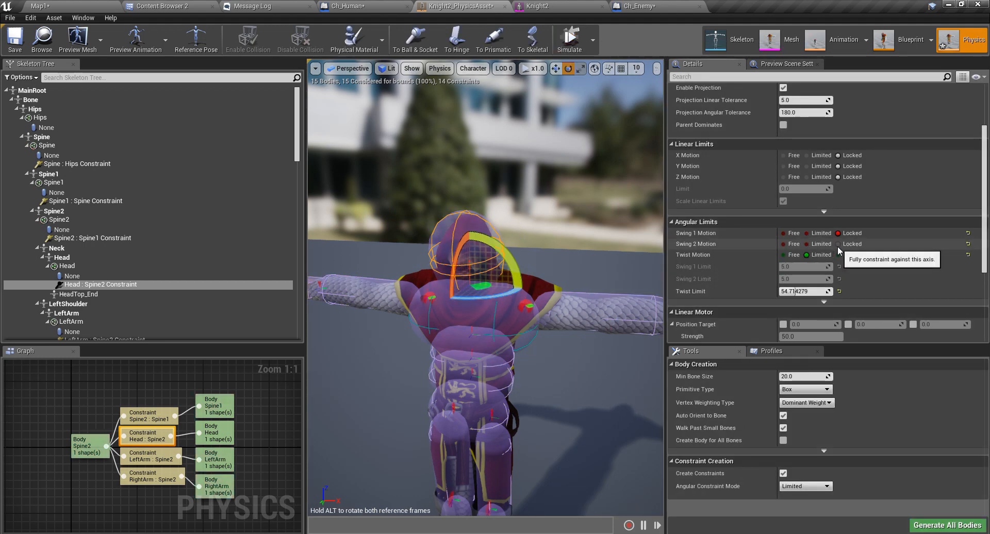
right_click_drag(593, 268, 567, 266)
right_click_drag(542, 127, 562, 150)
key("w")
left_click(569, 40)
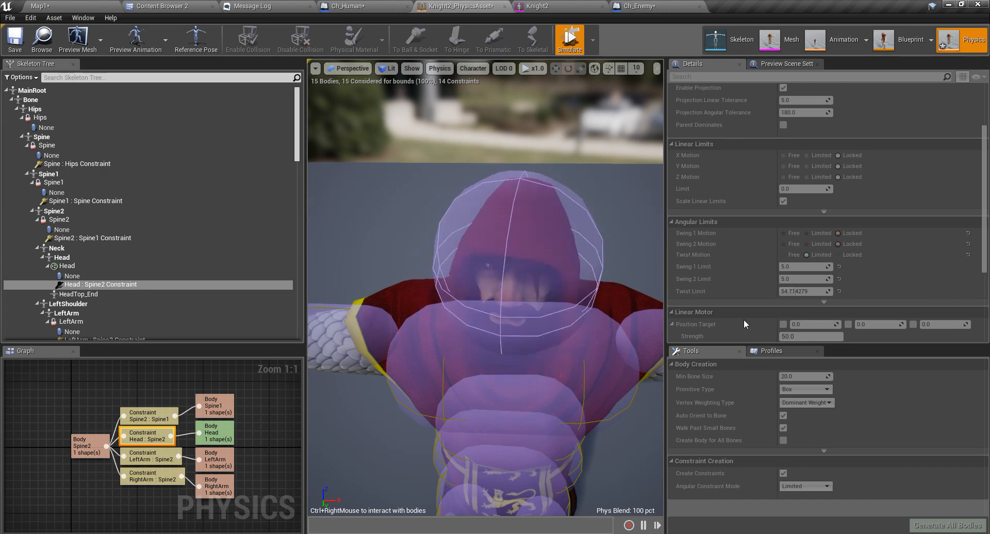
Lock the head constraint's Twist Motion and run a test simulation.
left_click(576, 43)
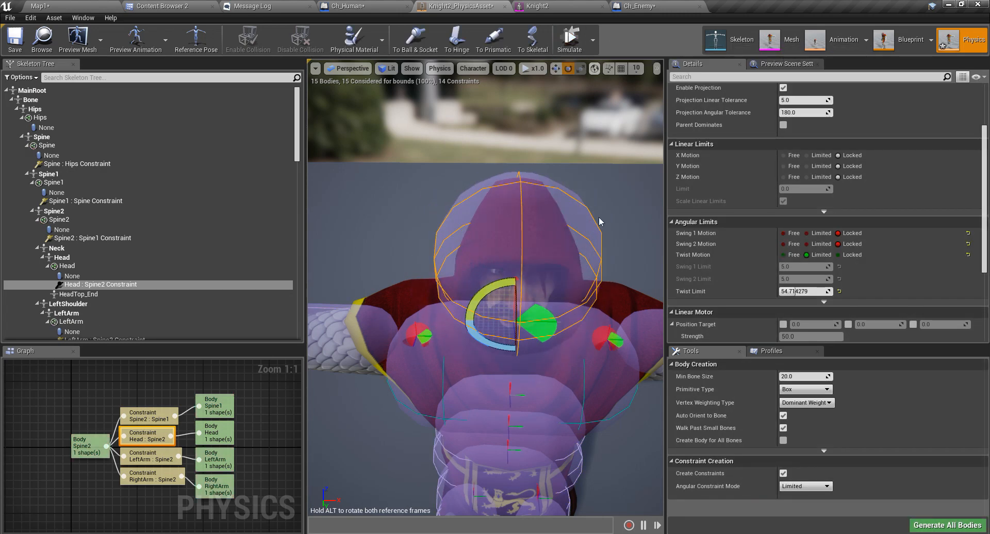
left_click(838, 255)
mouse_move(466, 347)
right_mouse_down()
mouse_move(488, 364)
mouse_move(476, 357)
right_mouse_up()
key("f")
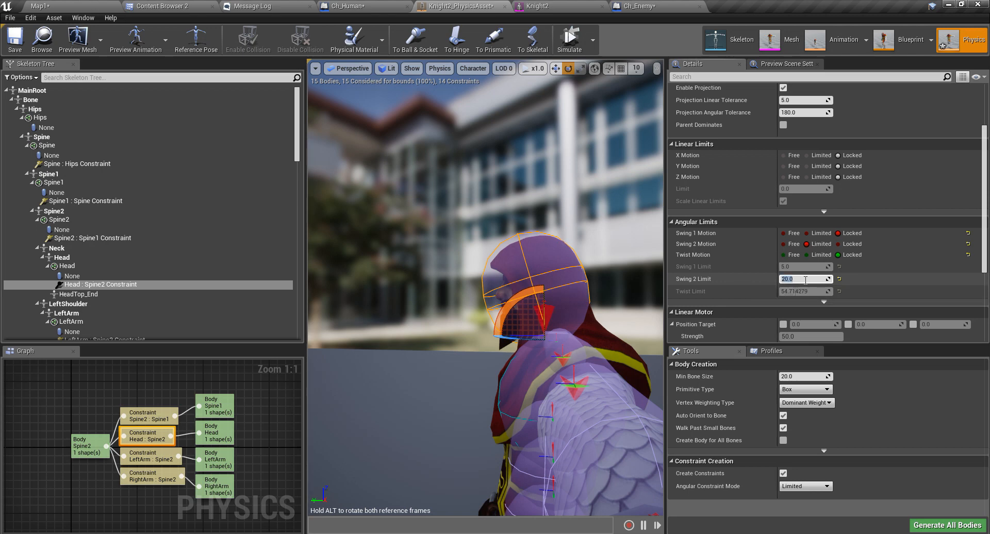
left_click(569, 39)
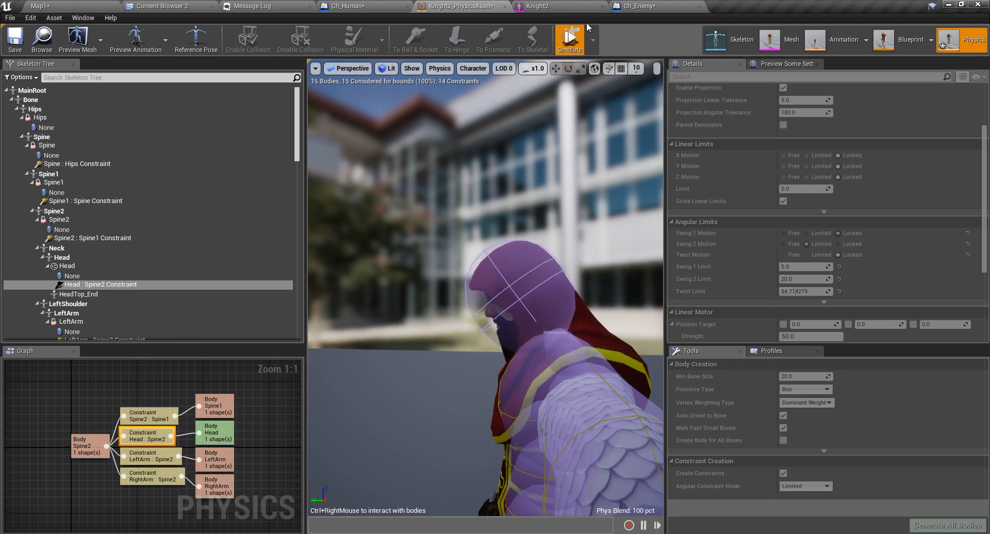
left_click(573, 37)
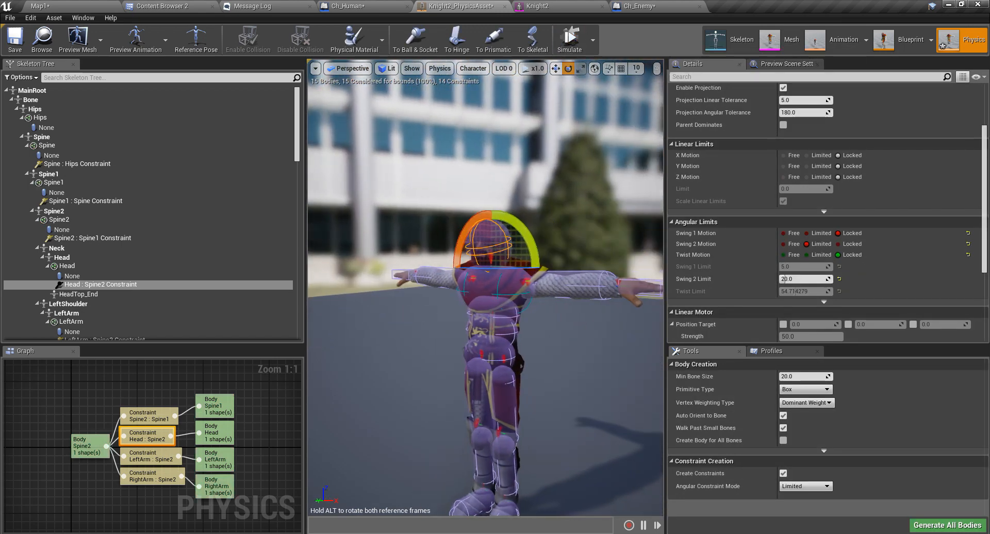
Set Swing 1 Motion to Limited with a 20-degree limit and test the neck.
left_click(805, 233)
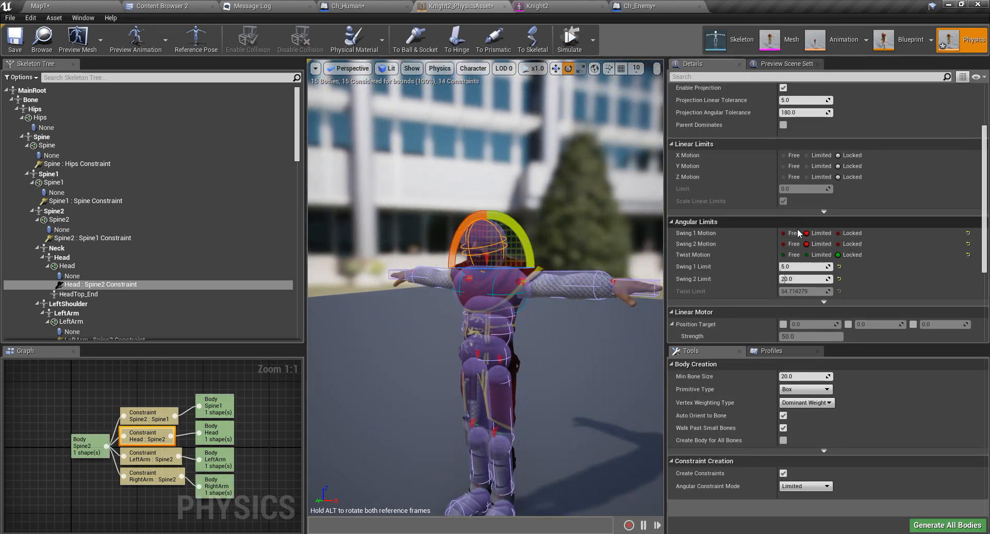
right_click_drag(582, 252, 639, 257)
left_click(838, 244)
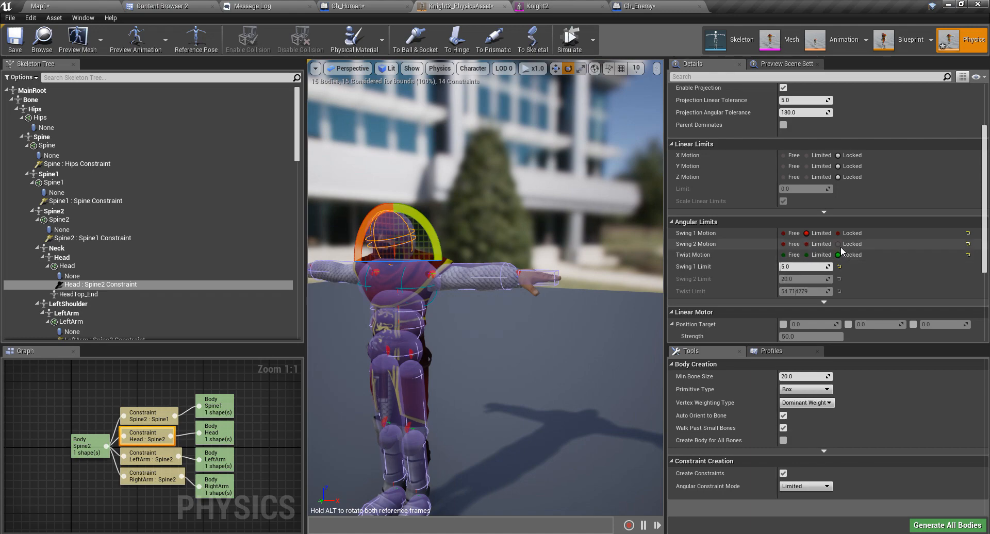
right_click_drag(485, 289, 510, 368)
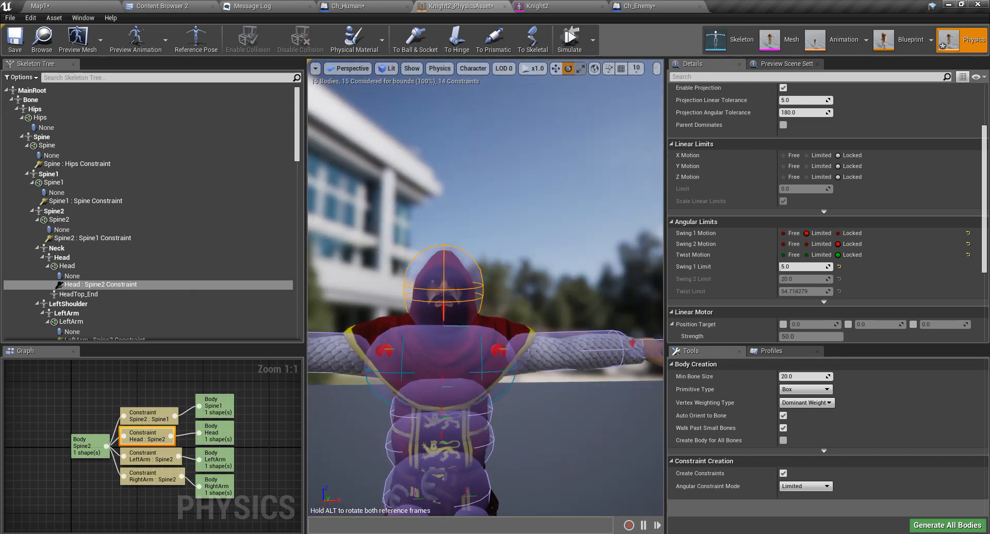
left_click(787, 266)
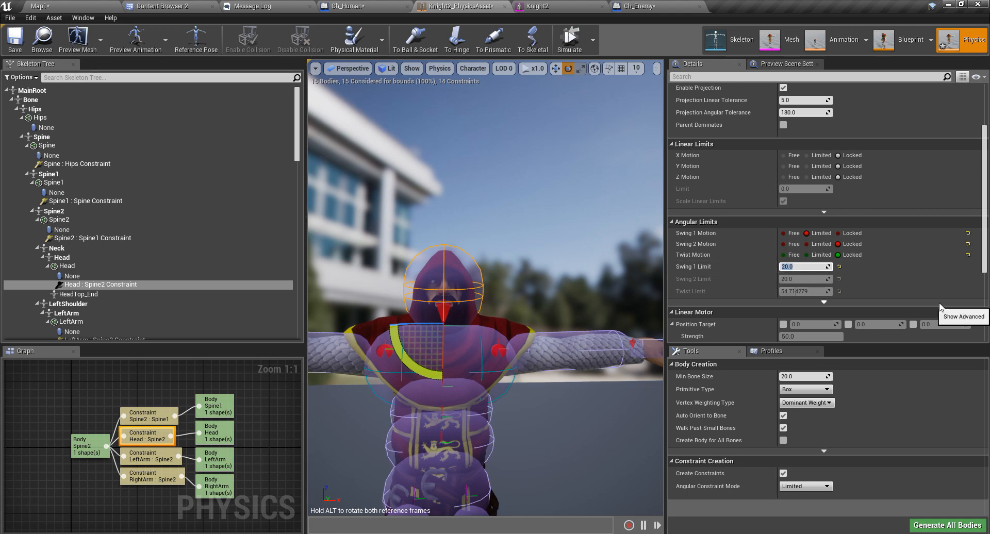
left_click(572, 43)
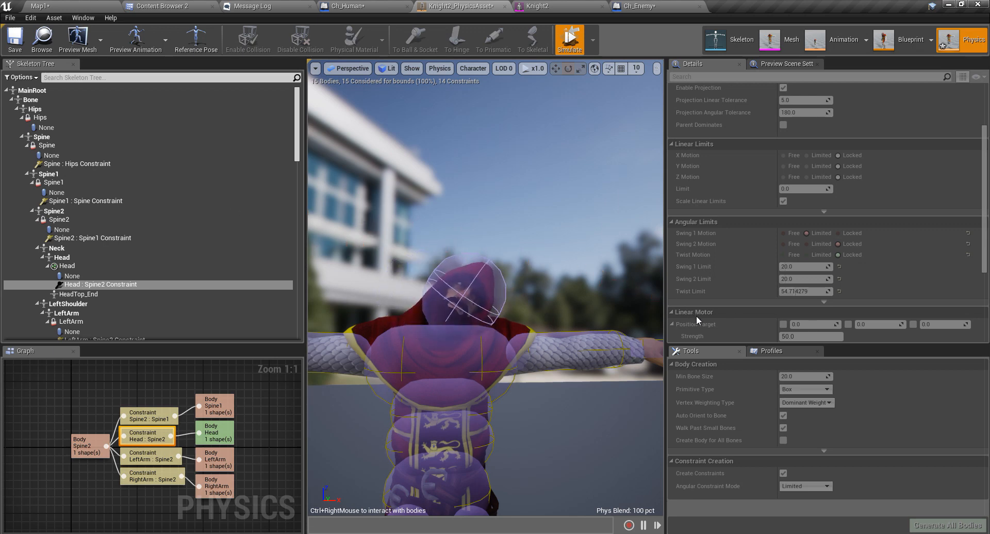
right_click_drag(582, 289, 554, 322)
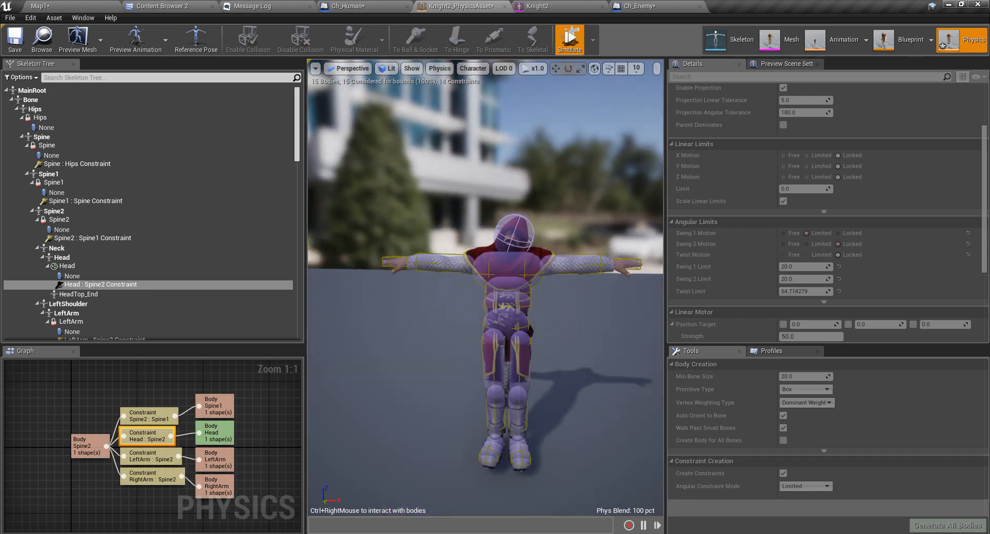
left_click(570, 44)
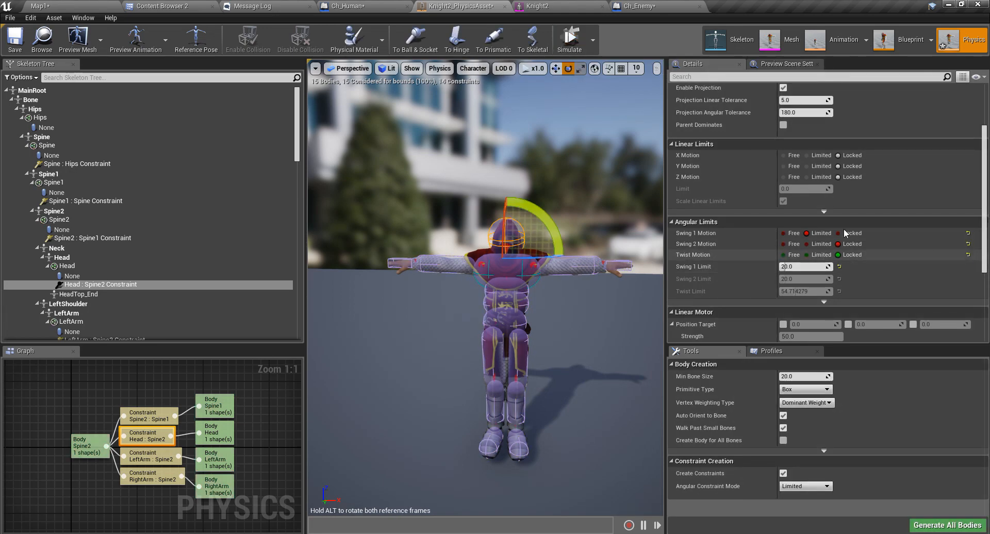
Set Swing 2 Motion to Limited at 20 degrees and rerun the simulation.
left_click(816, 243)
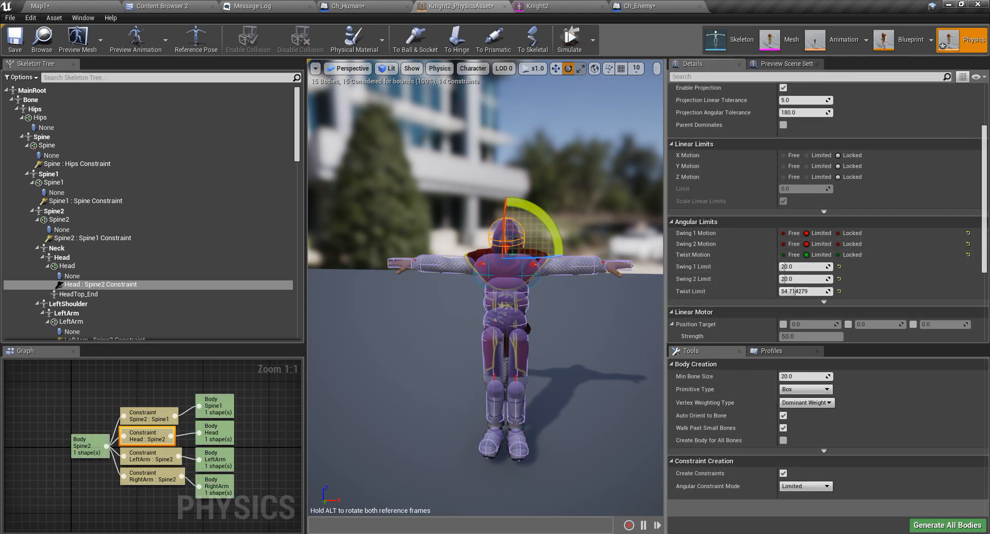
key("s")
mouse_move(552, 113)
right_mouse_down()
mouse_move(540, 113)
mouse_move(563, 109)
right_mouse_up()
key("w")
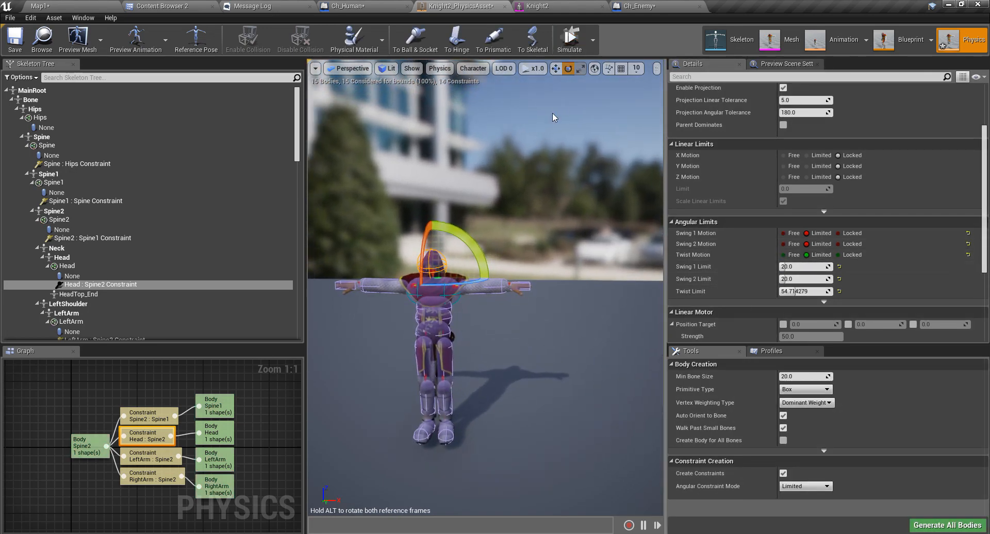
left_click(571, 44)
left_click(577, 45)
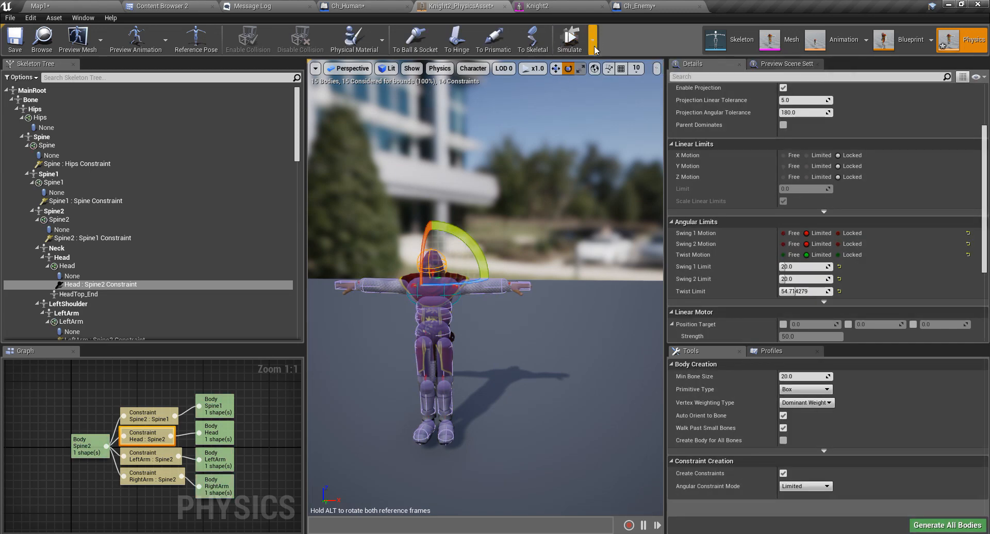
left_click(621, 86)
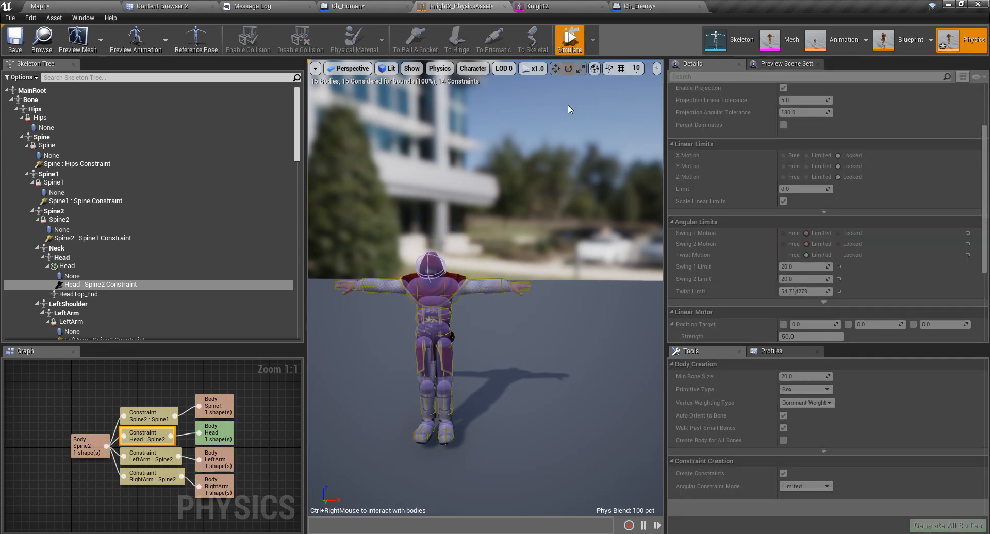
Switch to full ragdoll simulation mode and watch the knight collapse.
left_click(575, 45)
left_click(628, 69)
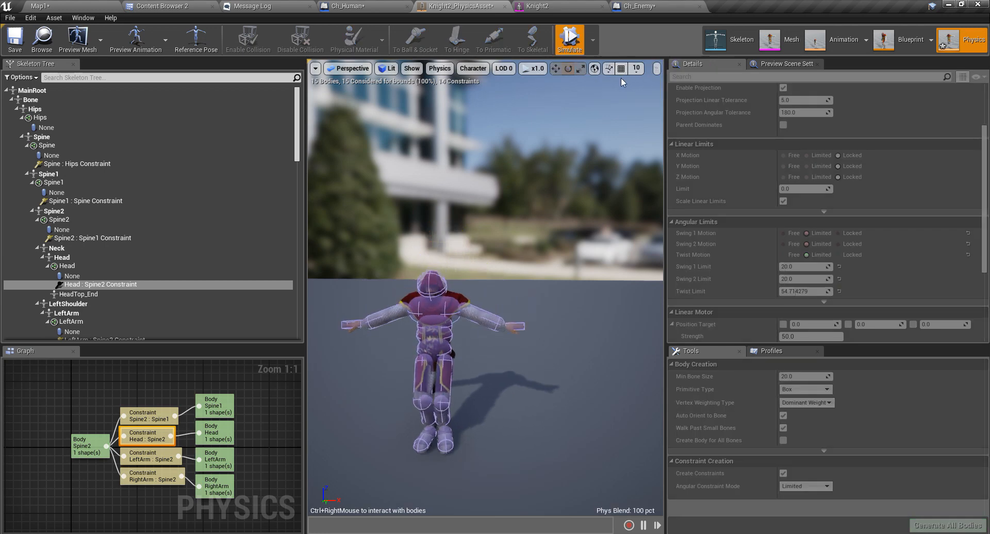
right_click_drag(485, 289, 355, 282)
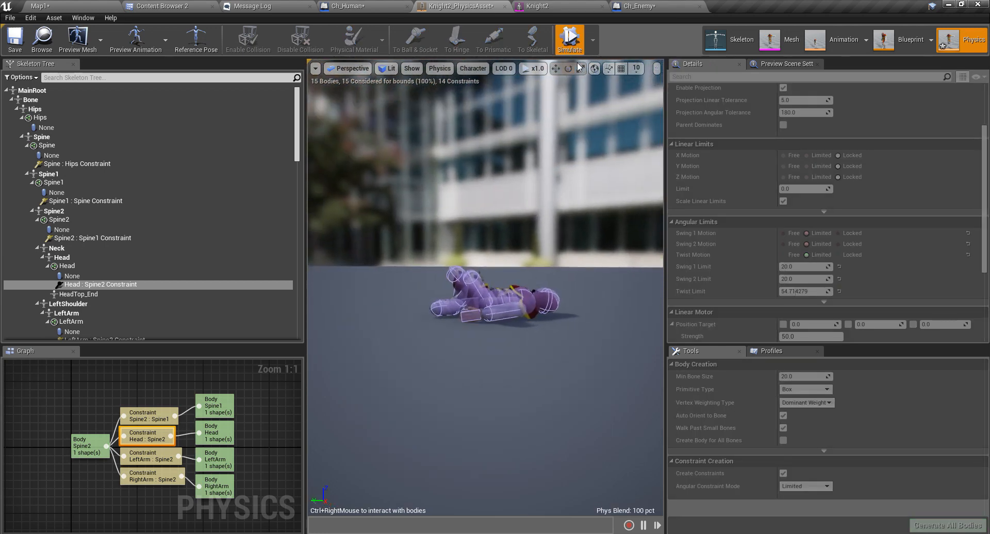
left_click(571, 41)
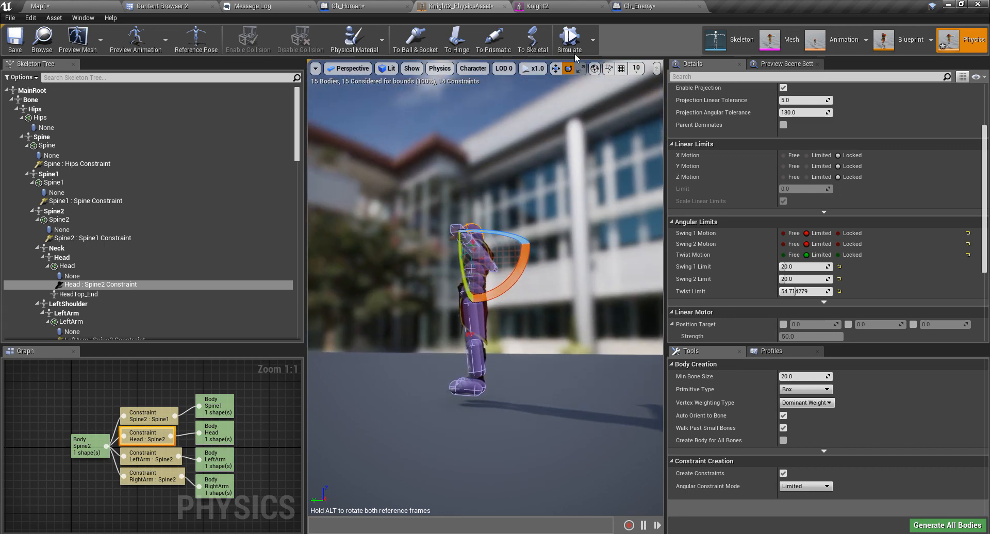
Restart the simulation, lift the ragdoll around to test its joints, then stop it.
left_click(576, 46)
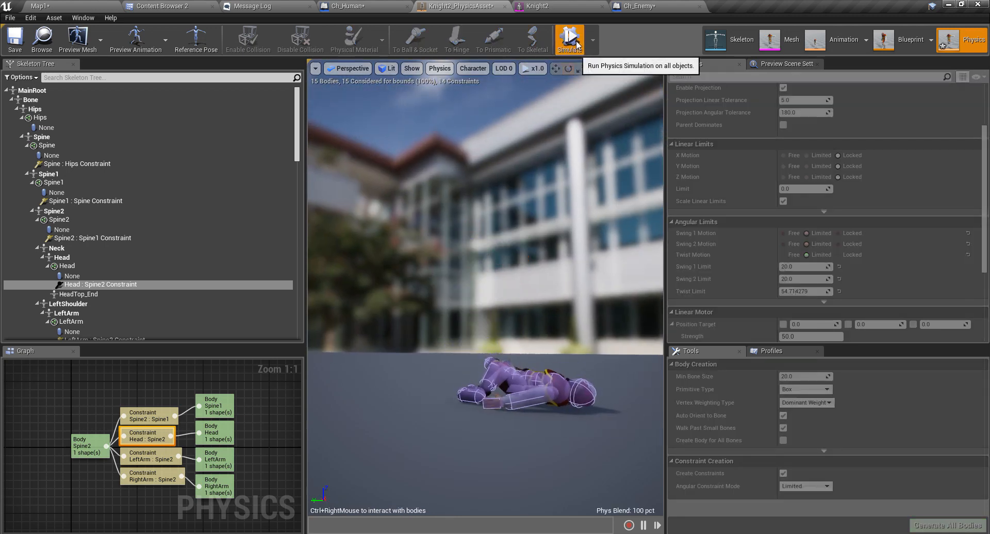
mouse_move(569, 308)
right_mouse_down("ctrl")
mouse_move(524, 63)
mouse_move(519, 86)
mouse_move(457, 124)
mouse_move(536, 208)
mouse_move(475, 90)
mouse_move(470, 151)
mouse_move(519, 279)
mouse_move(586, 228)
mouse_move(576, 223)
mouse_move(496, 263)
mouse_move(498, 317)
right_mouse_up("ctrl")
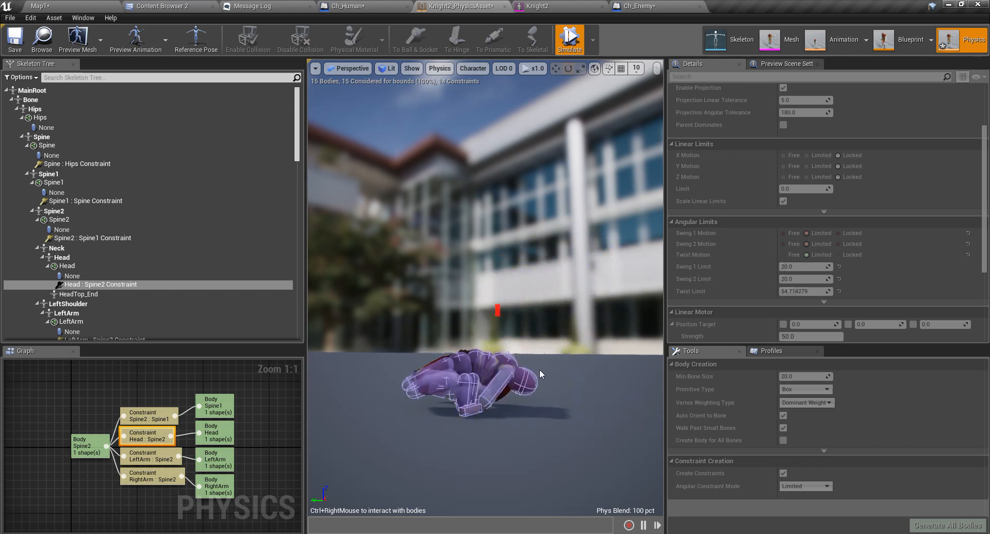
right_click_drag(562, 396, 536, 415)
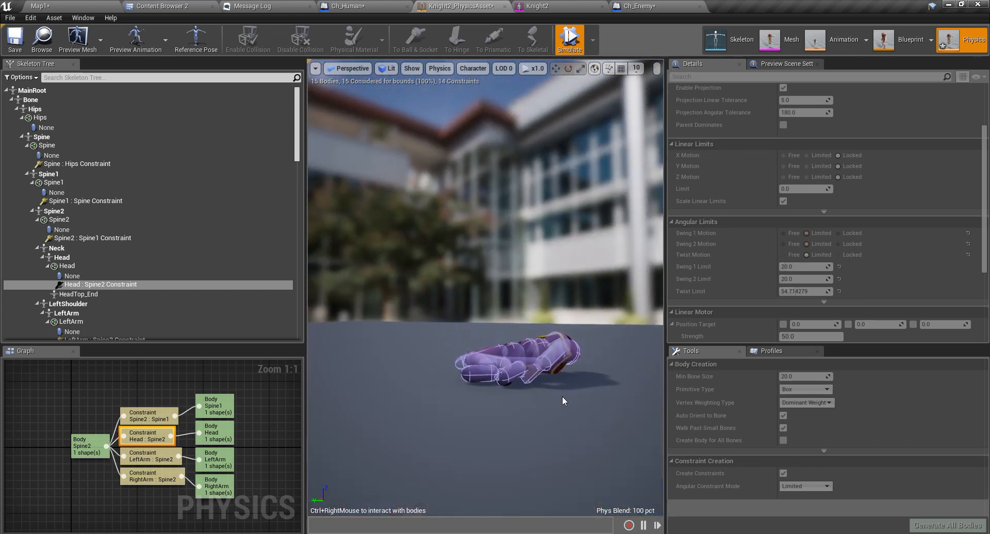
mouse_move(577, 345)
right_mouse_down("ctrl")
mouse_move(554, 190)
mouse_move(536, 147)
mouse_move(531, 52)
mouse_move(519, 81)
mouse_move(507, 60)
mouse_move(531, 108)
right_mouse_up("ctrl")
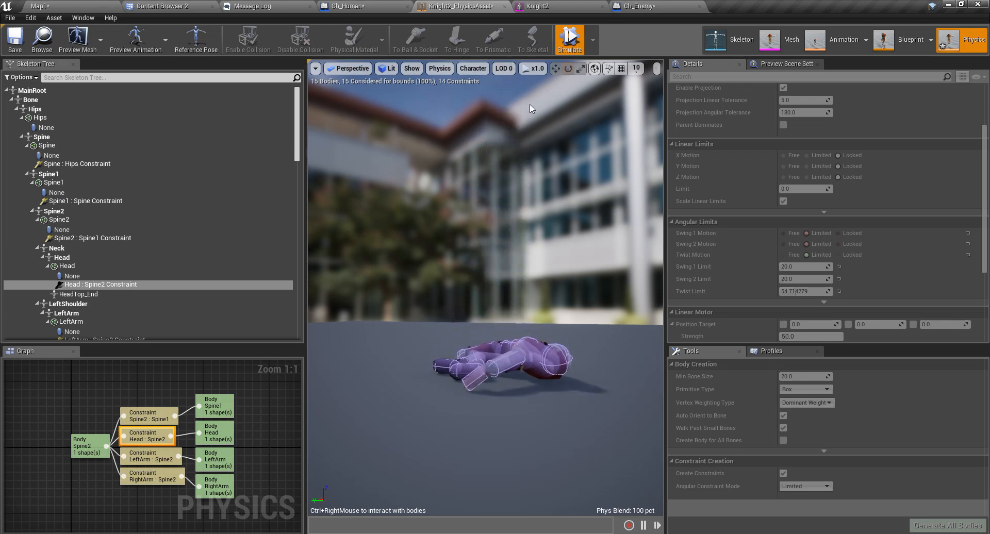
right_click_drag(561, 336, 488, 5, "ctrl")
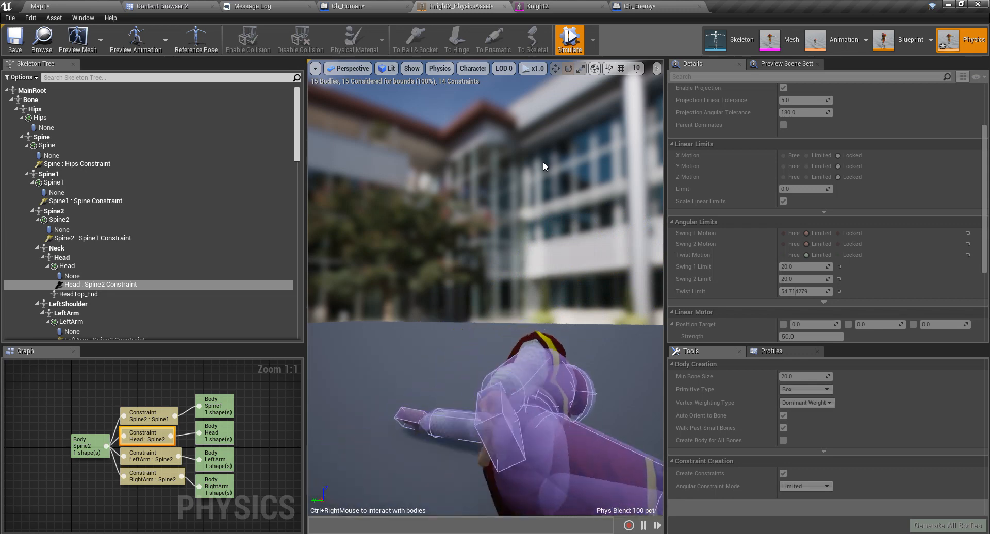
right_click_drag(542, 162, 507, 236)
left_click(564, 44)
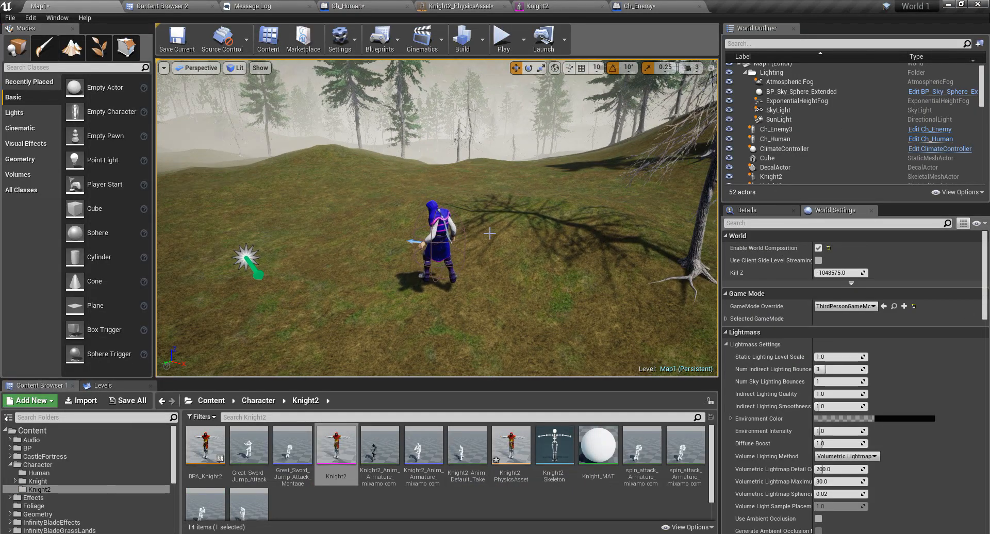
Play Map1 full screen and slash the blue enemy until it collapses as a ragdoll.
key("F11")
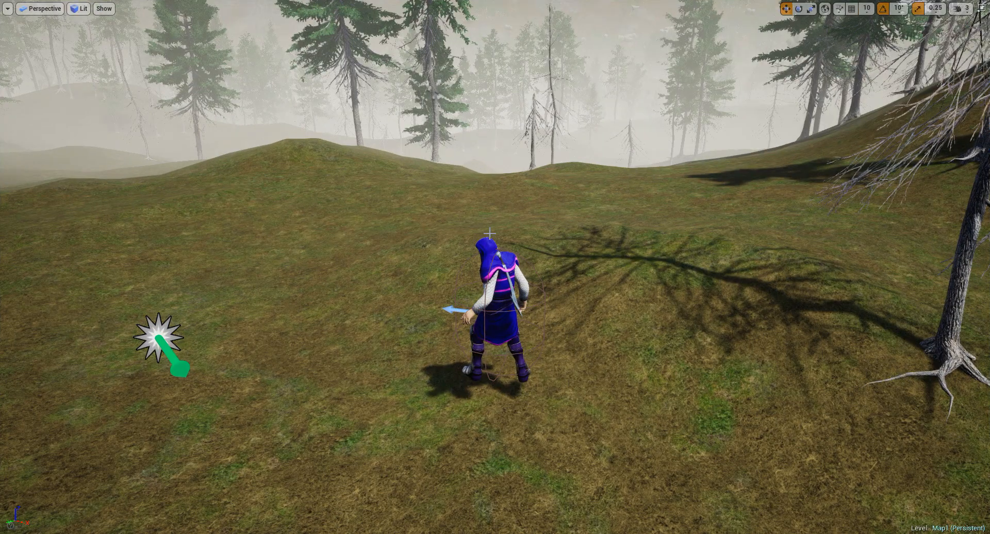
key("alt+p")
left_click(490, 233)
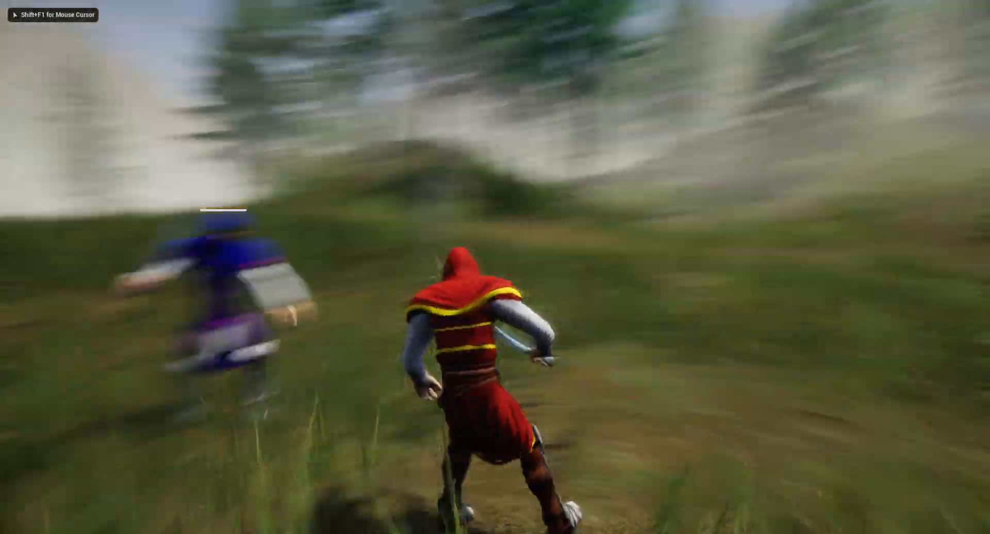
left_click(495, 267)
left_click(495, 267)
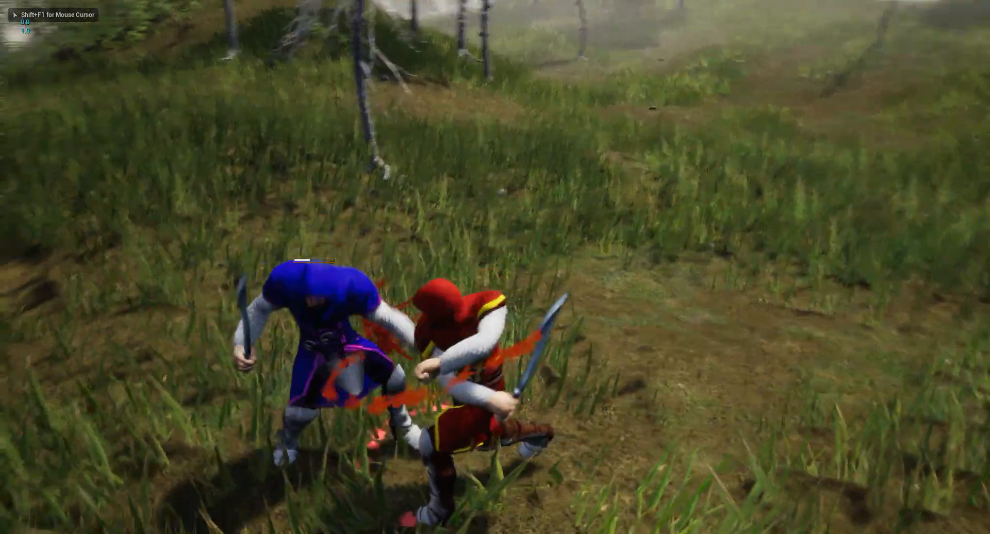
left_click(495, 267)
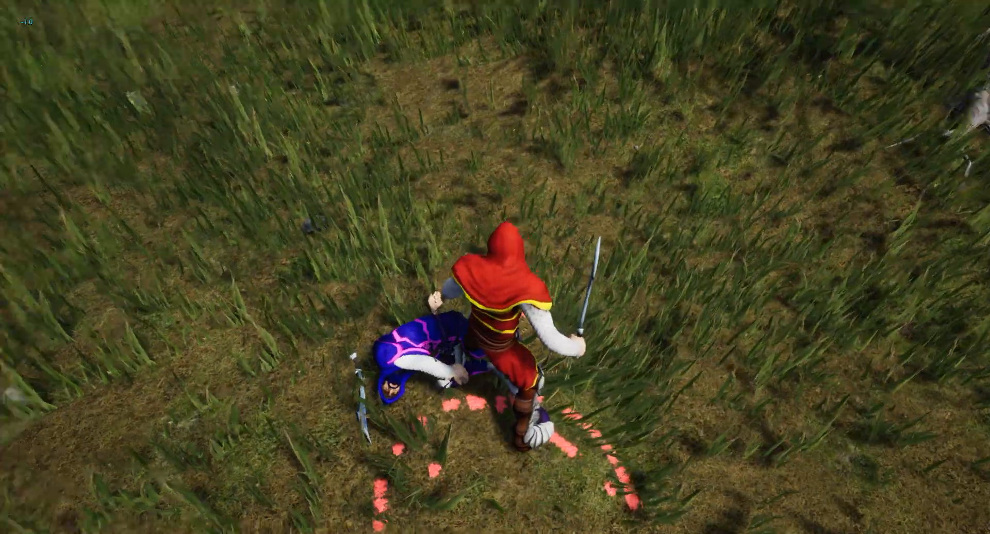
left_click(495, 268)
Circle and strike the fallen enemy, end the play session, and restore the editor layout.
key("w")
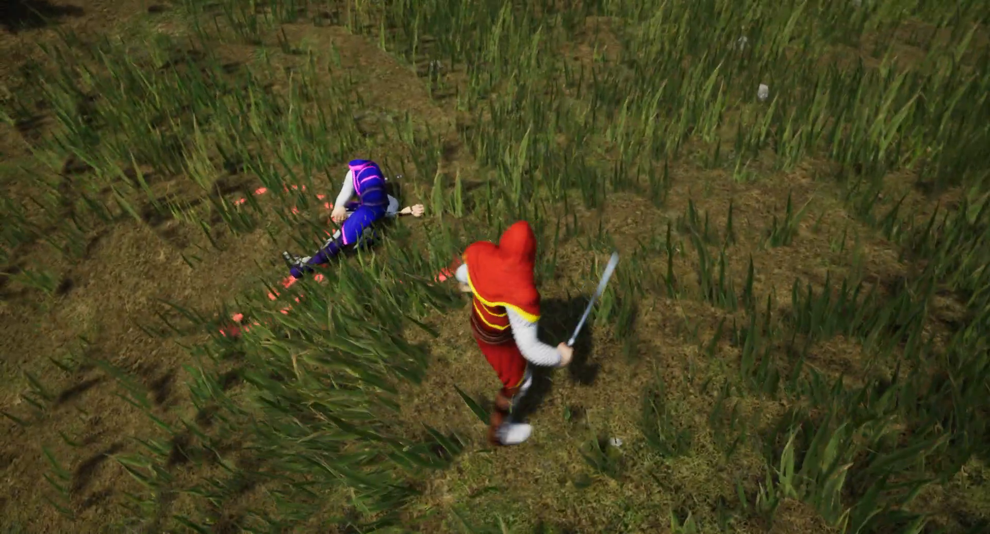
key("w")
key("d")
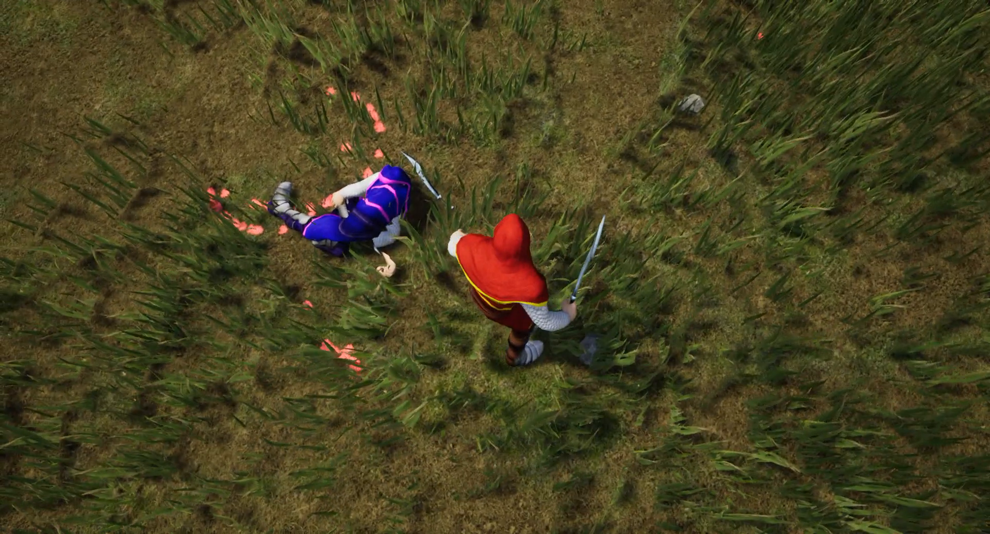
left_click(495, 267)
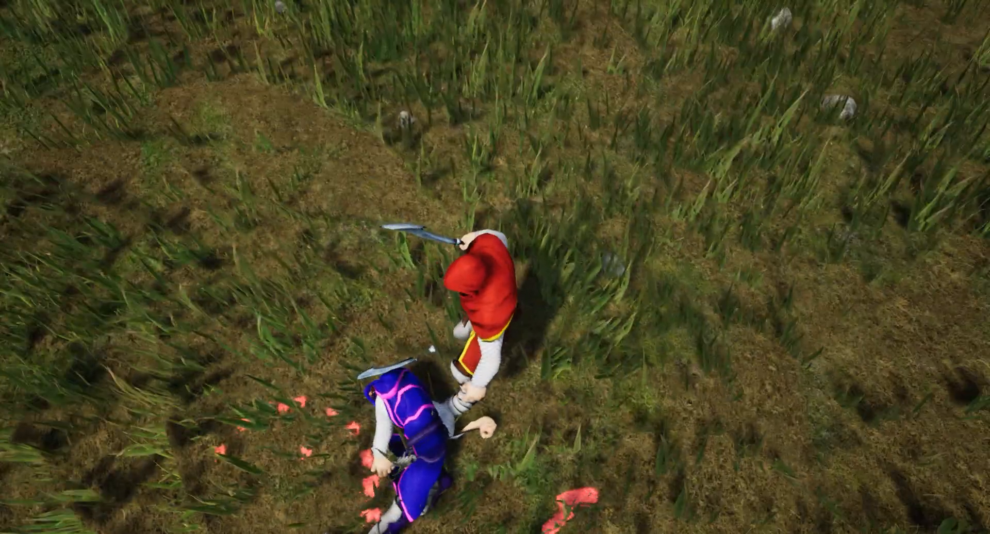
left_click(495, 267)
key("s")
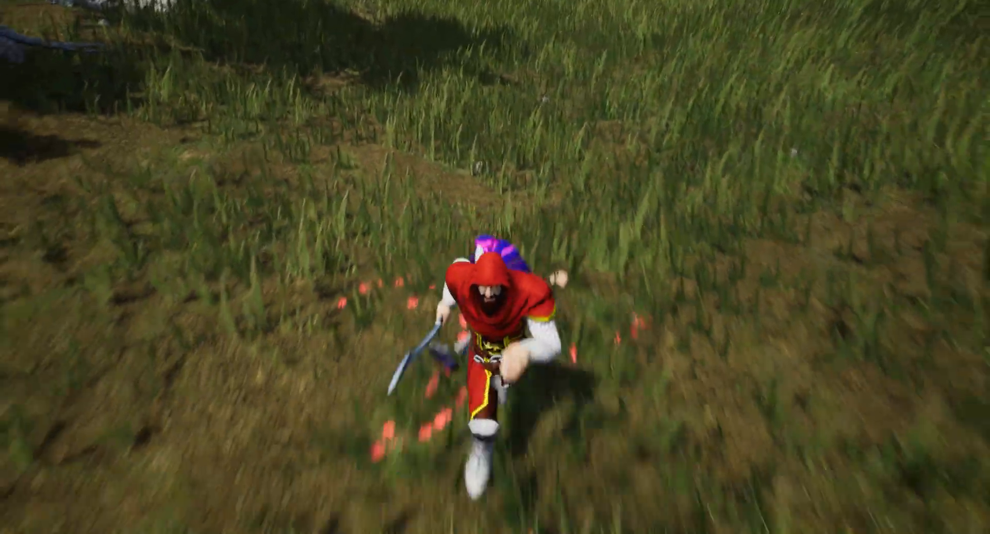
key("Escape")
right_click_drag(401, 312, 408, 253)
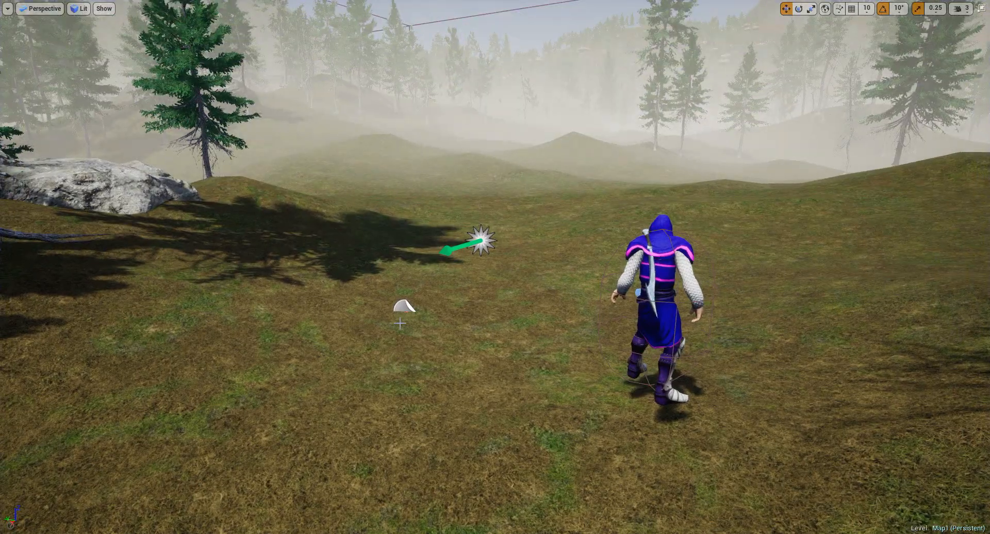
key("F11")
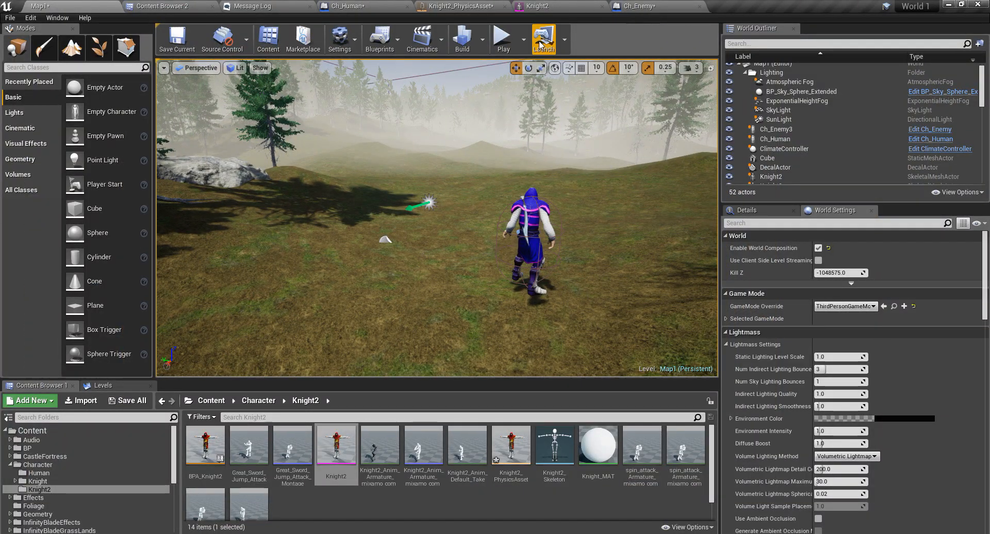
Rerun the Knight2_PhysicsAsset simulation, tug the ragdoll leftward, then return to the Map1 level.
left_click(456, 5)
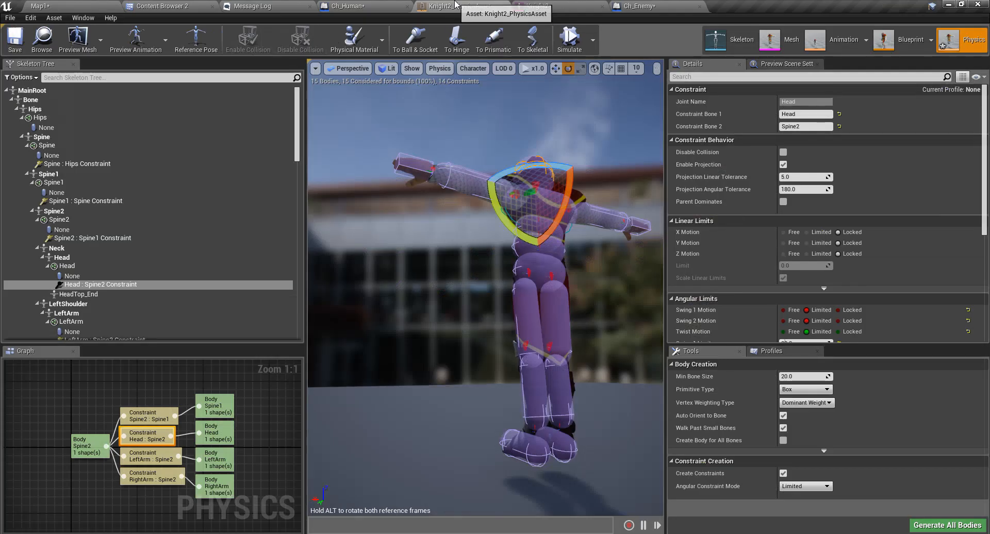
left_click(565, 48)
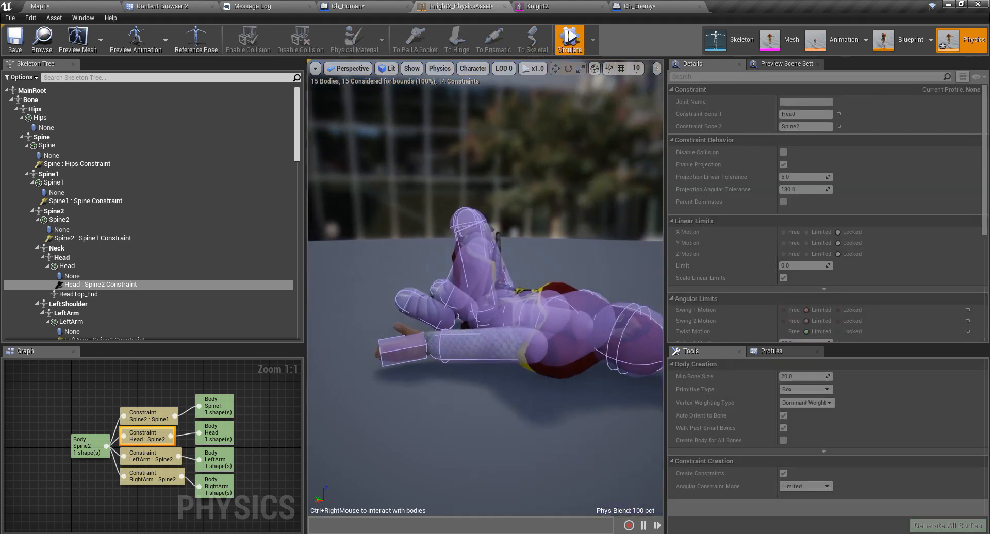
right_click_drag(486, 288, 335, 296)
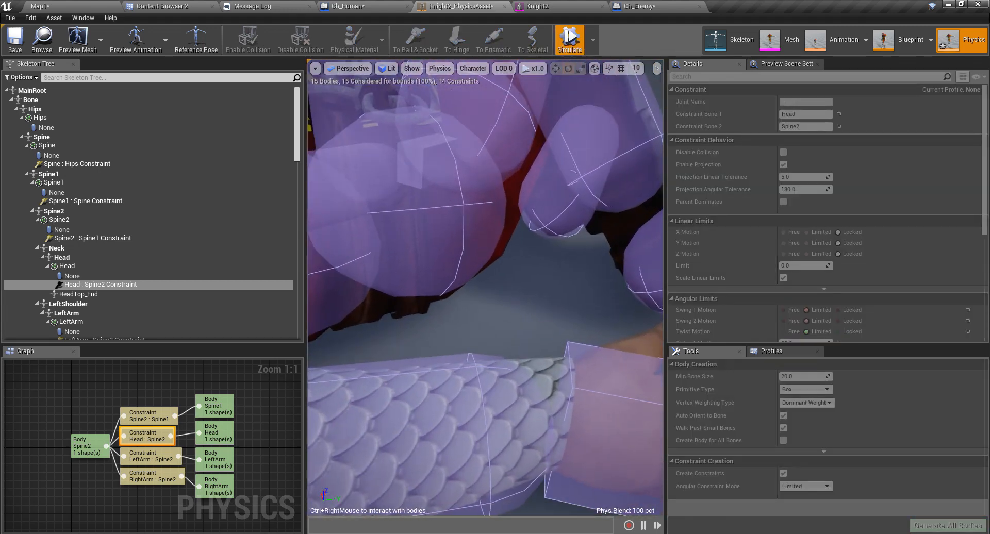
key("s")
right_click_drag(484, 352, 344, 132)
right_click_drag(578, 231, 580, 279)
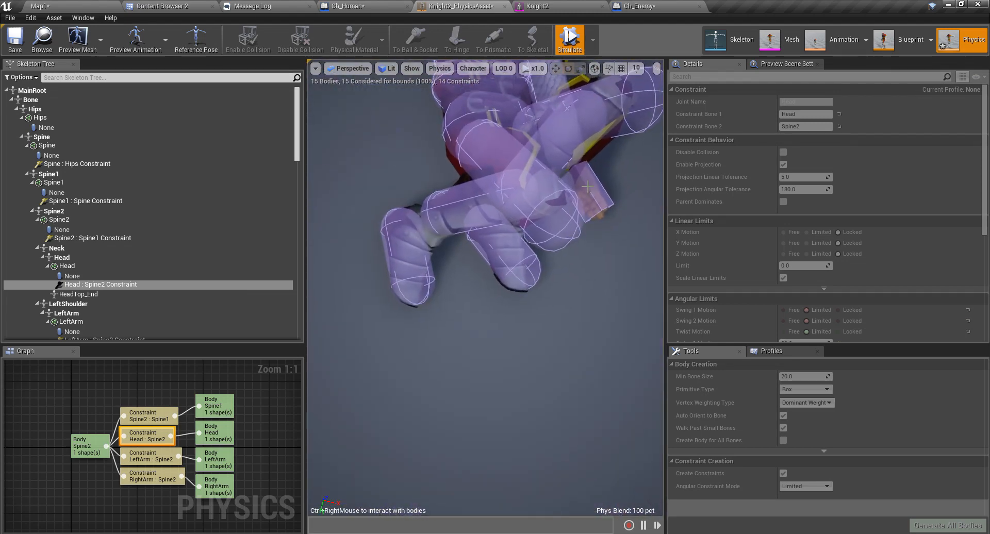
right_click_drag(587, 187, 330, 202, "ctrl")
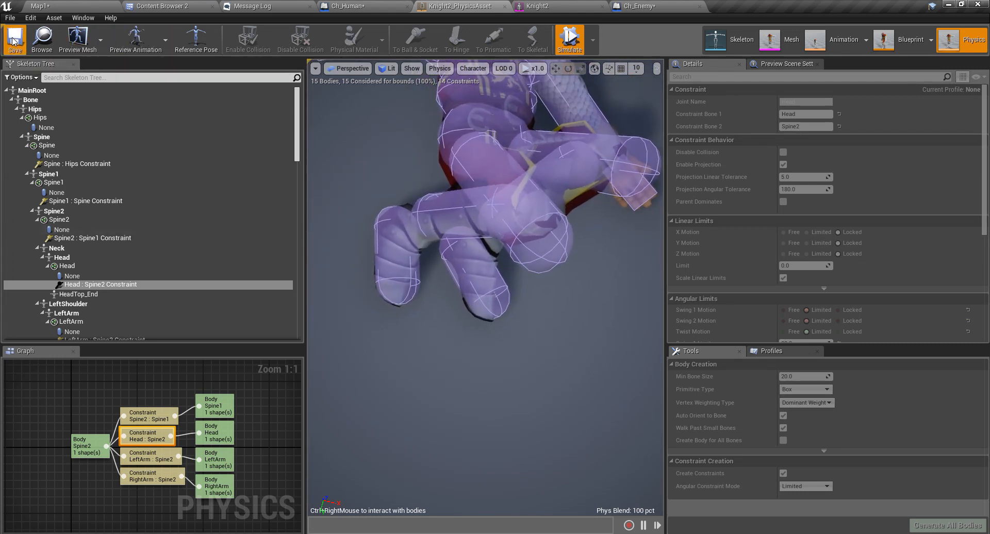
left_click(43, 7)
right_click_drag(543, 112, 542, 83)
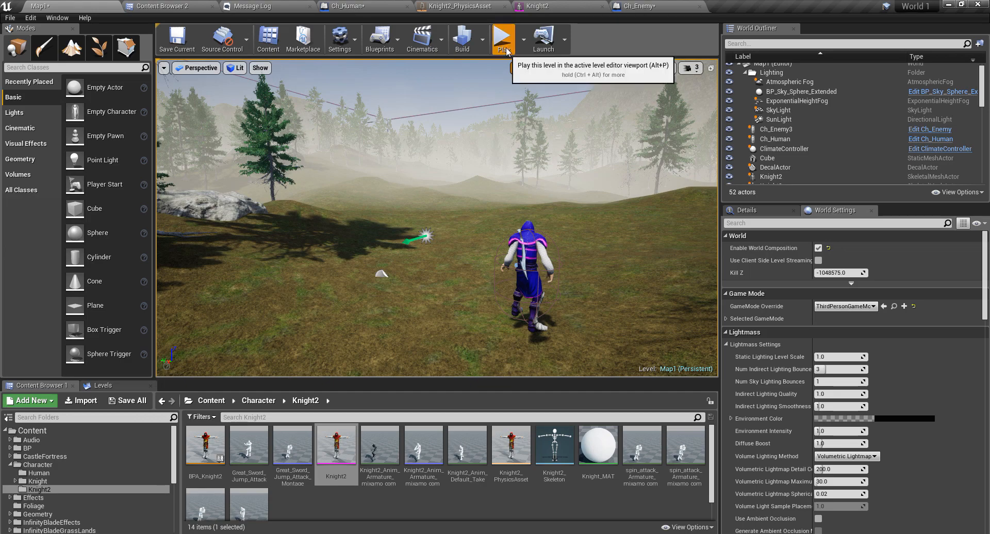
Attack the blue knight until it falls, stop play, and select the Ch_Enemy3 actor.
key("w")
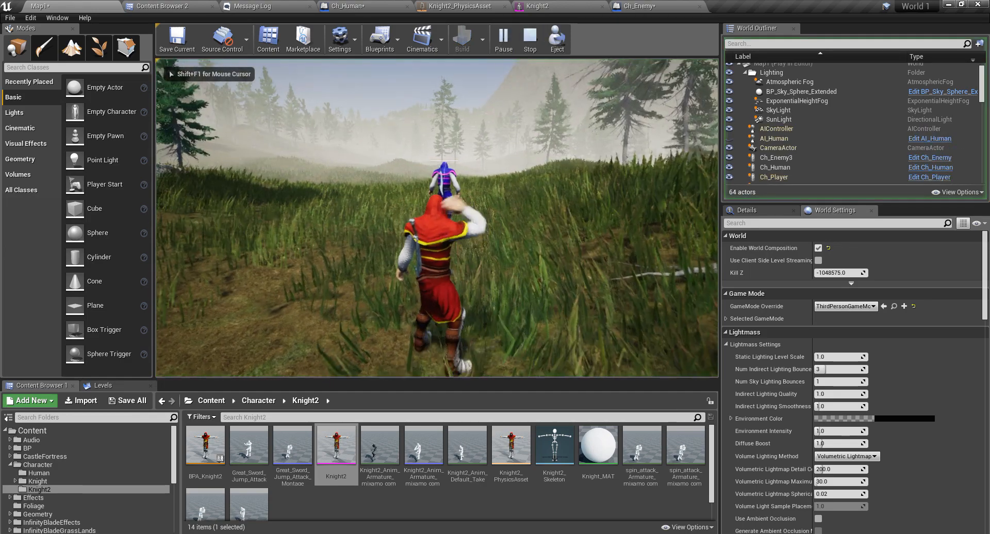
key("w")
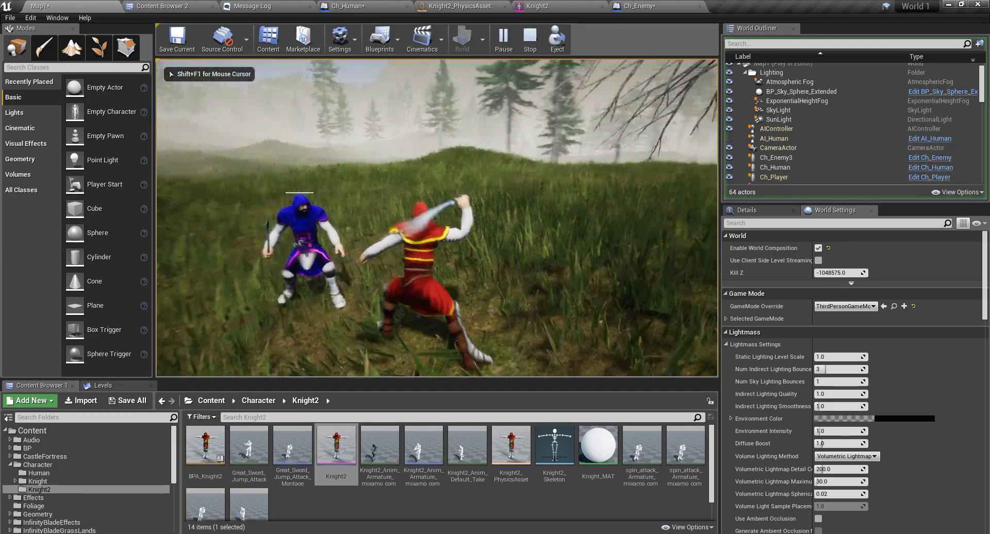
key("w")
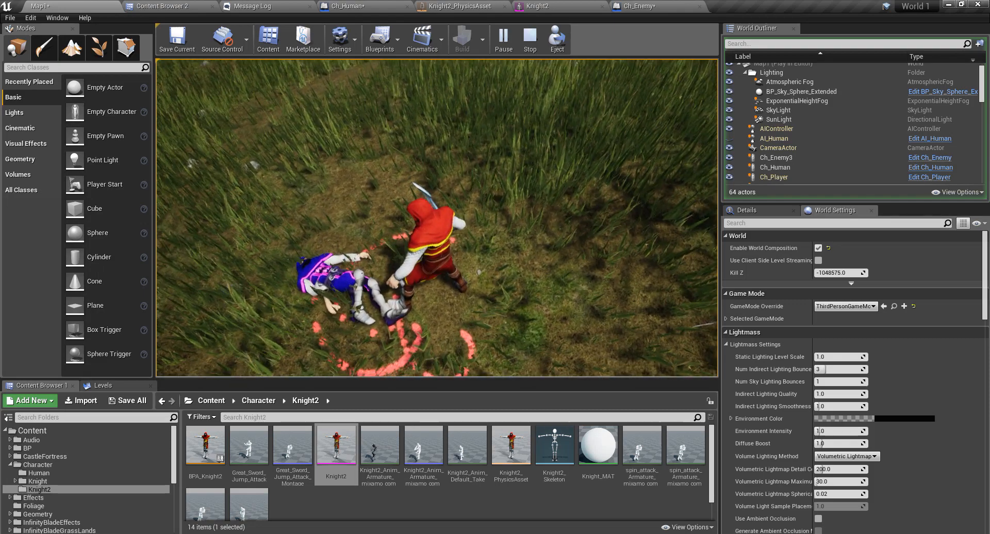
key("Escape")
left_click(290, 197)
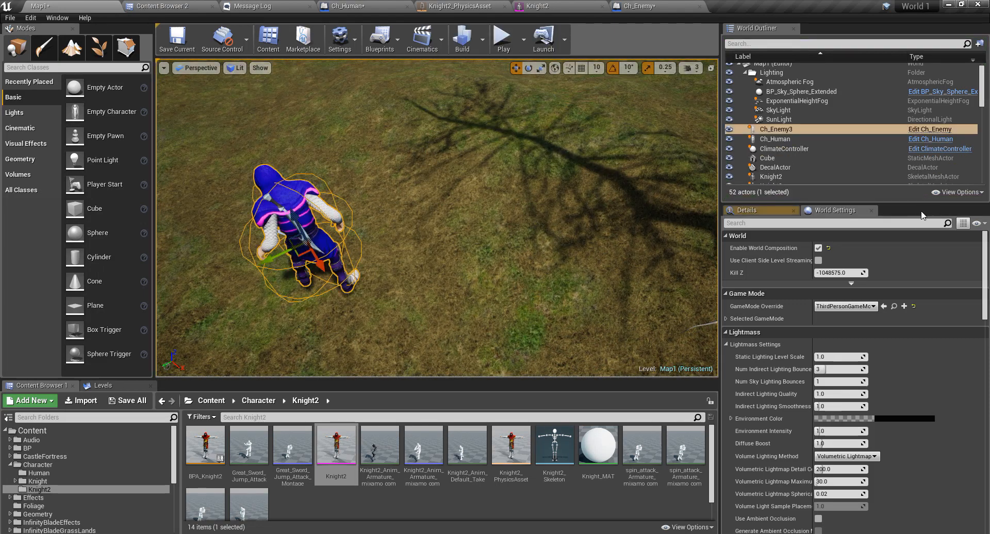
Confirm Ch_Enemy's mesh uses Knight2_PhysicsAsset with a 'ph' Details filter, then open that asset.
left_click(924, 130)
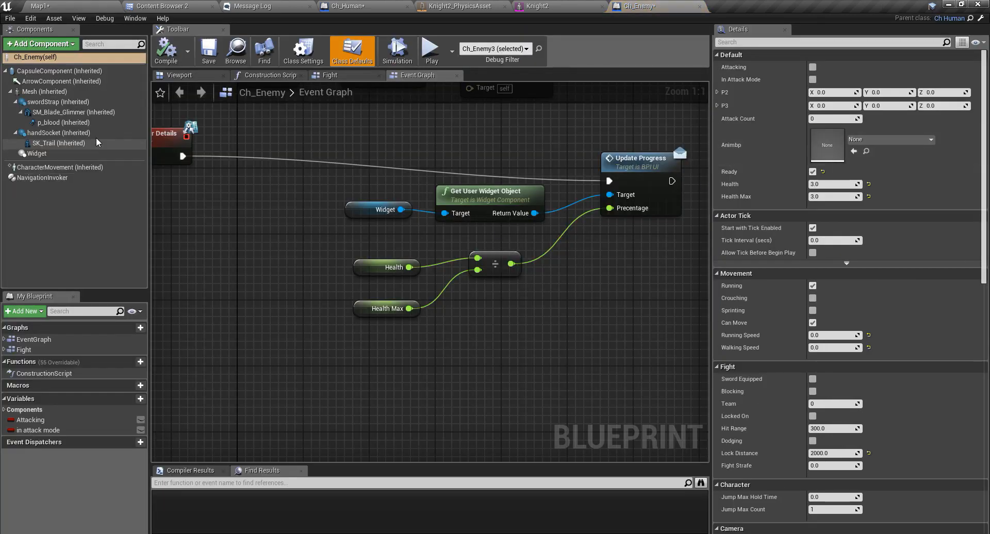
left_click(44, 91)
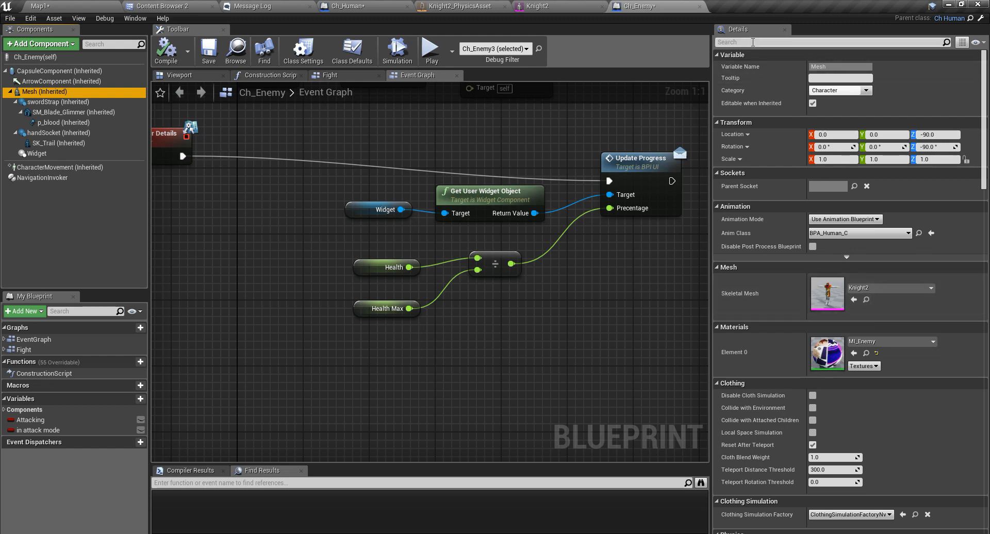
type("phys")
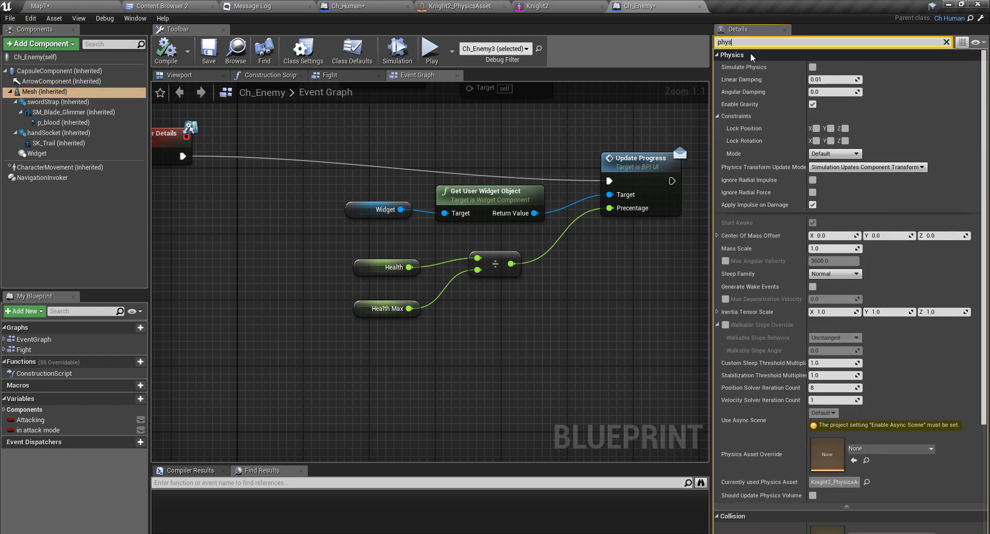
left_click(946, 43)
double_click(826, 295)
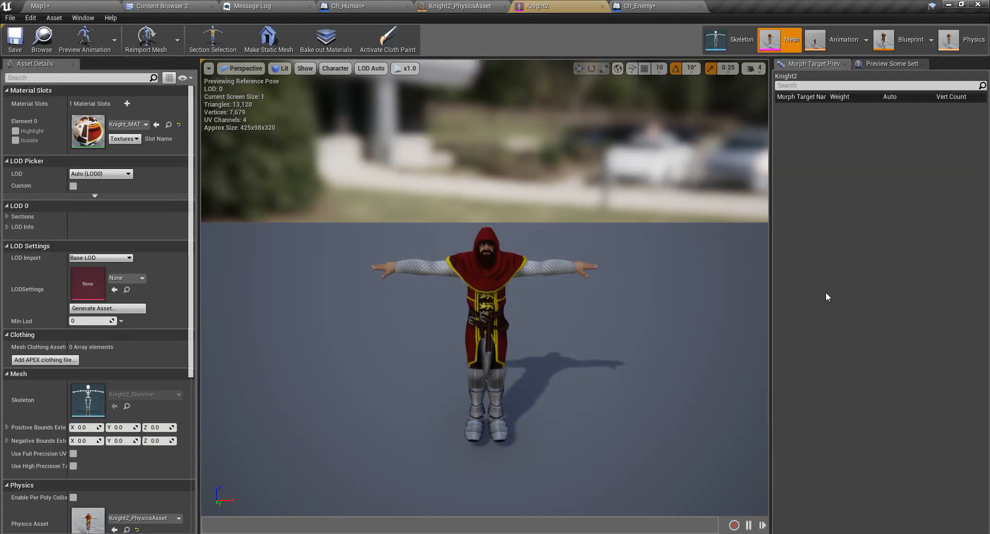
left_click(955, 40)
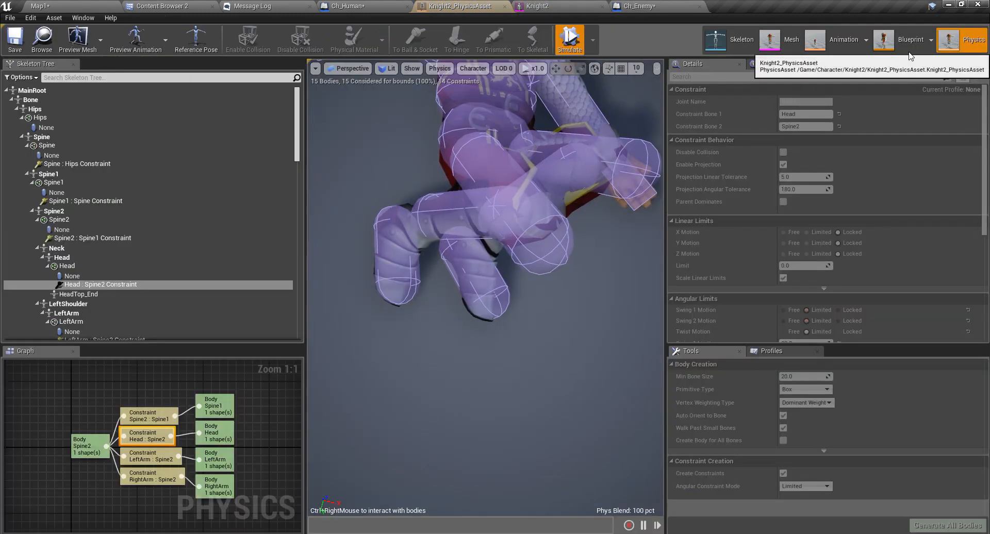
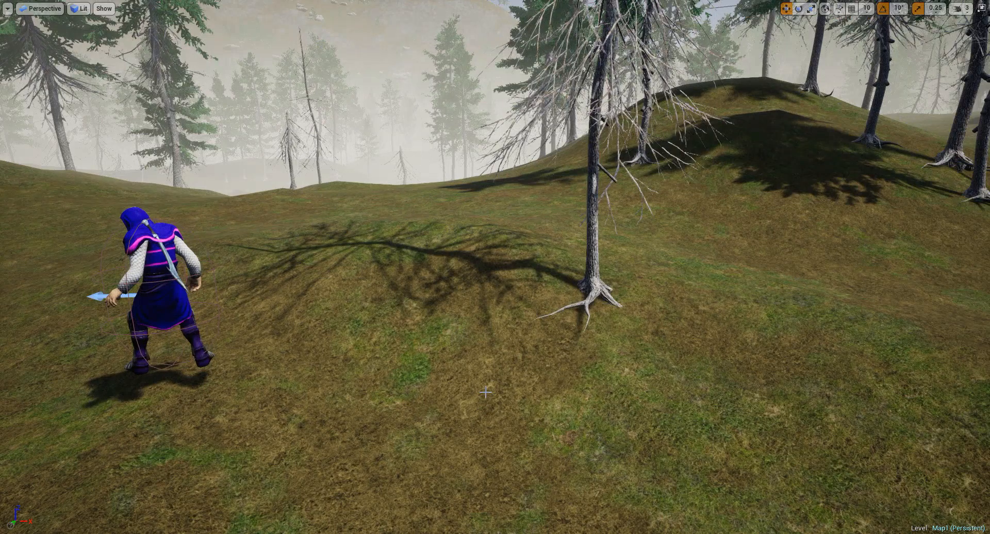
Start a play-in-editor session and try the 'show co' console command.
key("alt+p")
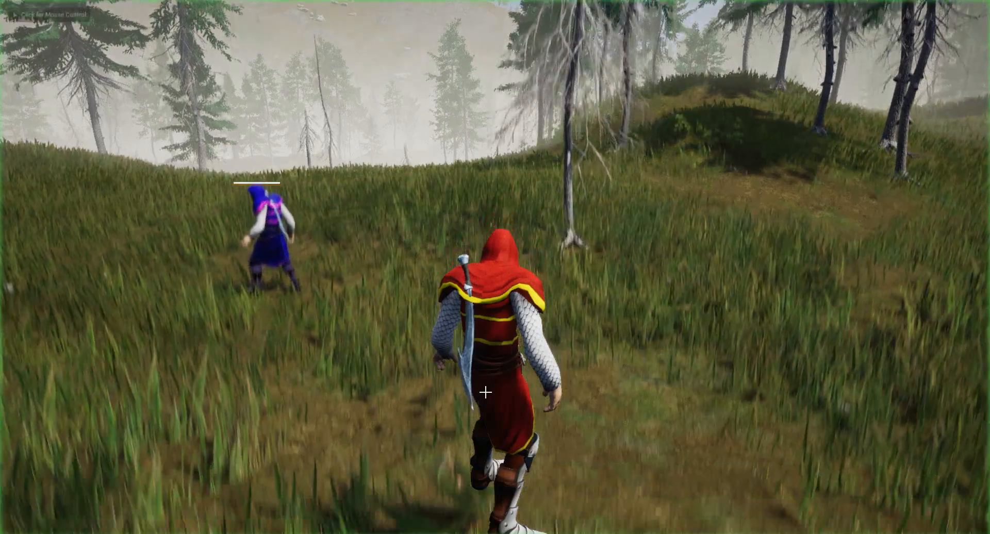
left_click(485, 392)
key("shift+F1")
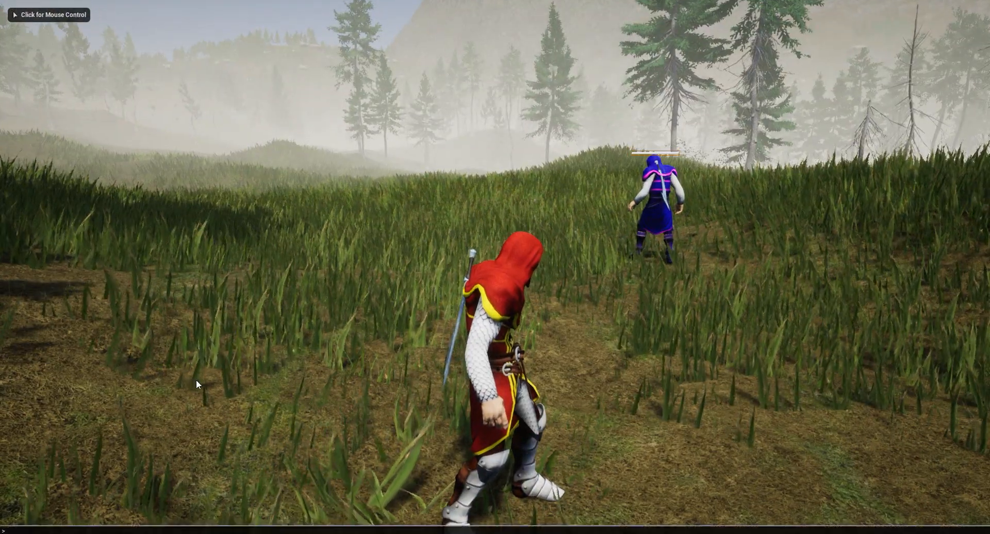
key("grave")
type("show co")
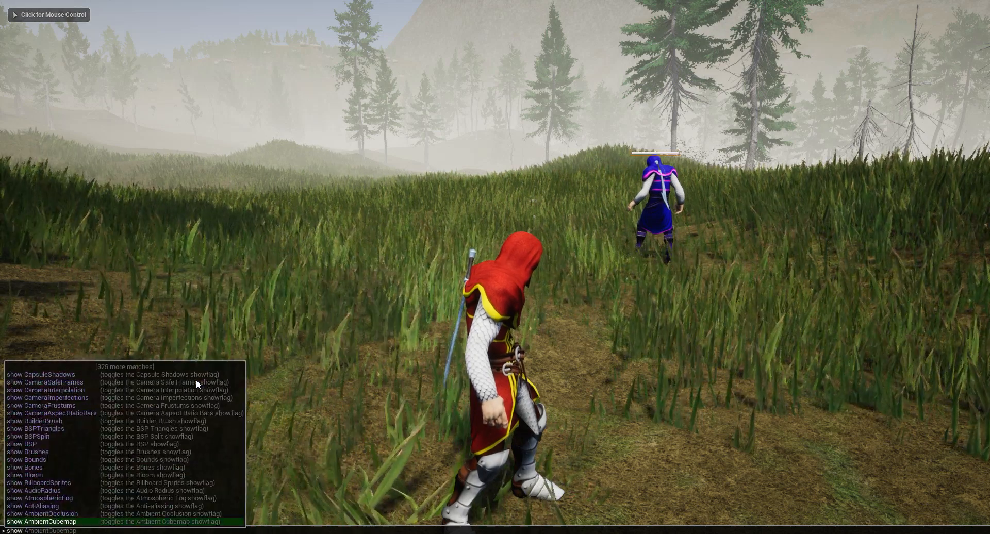
key("Down")
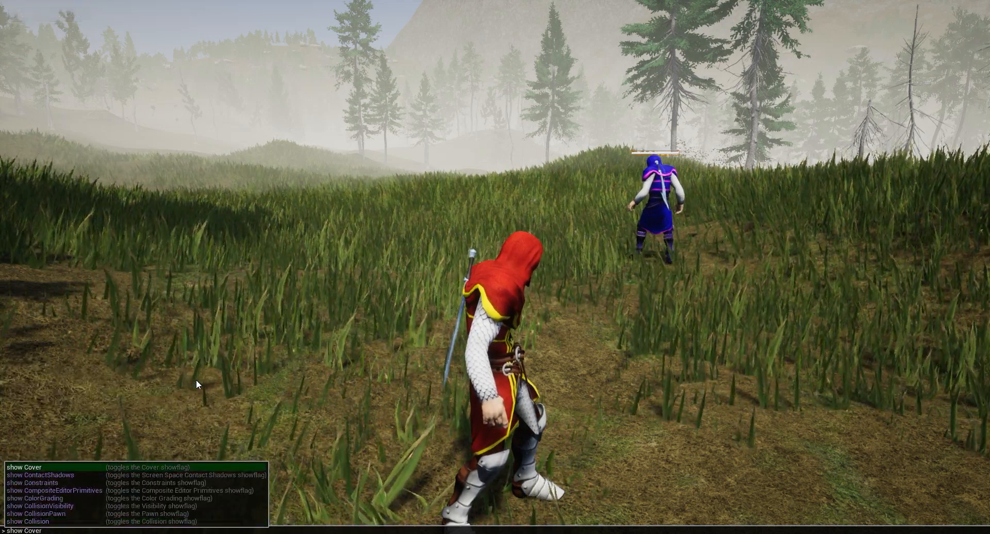
key("Return")
Run 'show Collision' in the in-game console to draw collision shapes.
left_click(196, 380)
key("shift+F1")
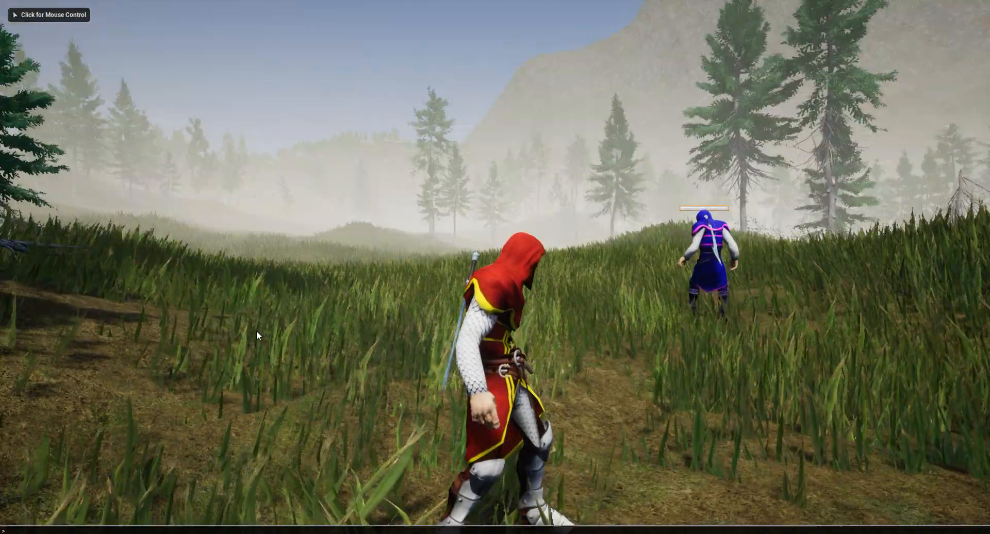
key("grave")
type("show Collision")
key("Return")
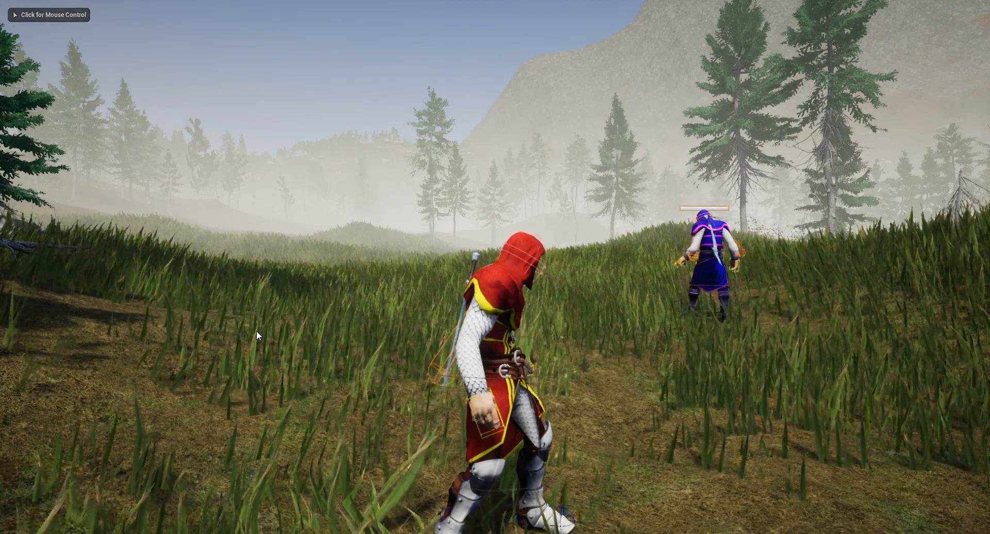
Fly the free debug camera close to the red knight, then stop play.
left_click(255, 330)
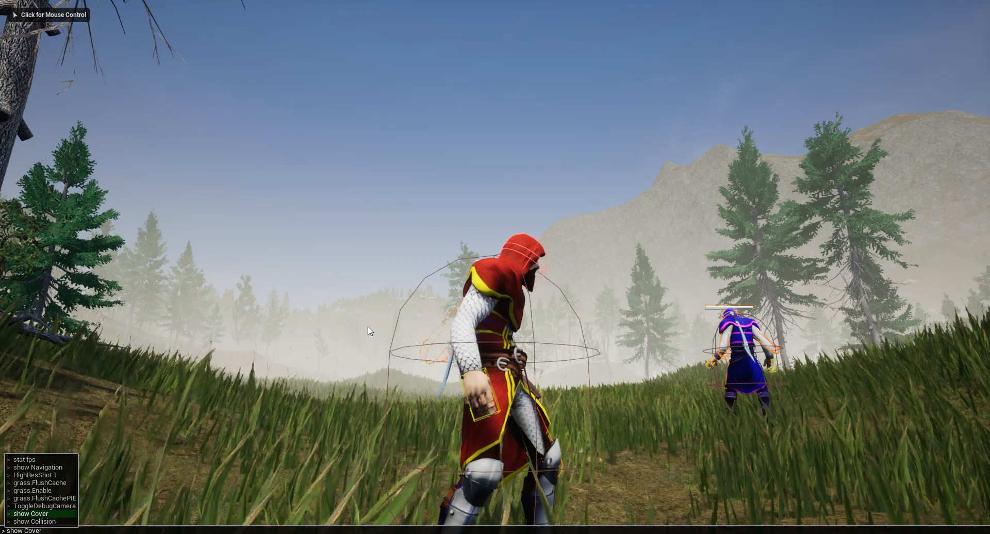
key("Up")
key("Return")
left_click(370, 331)
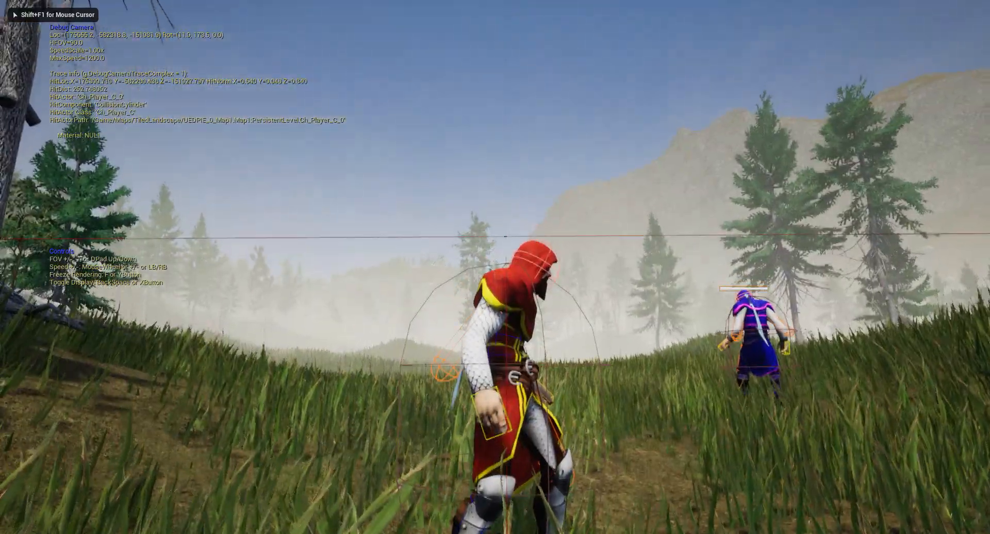
key("w")
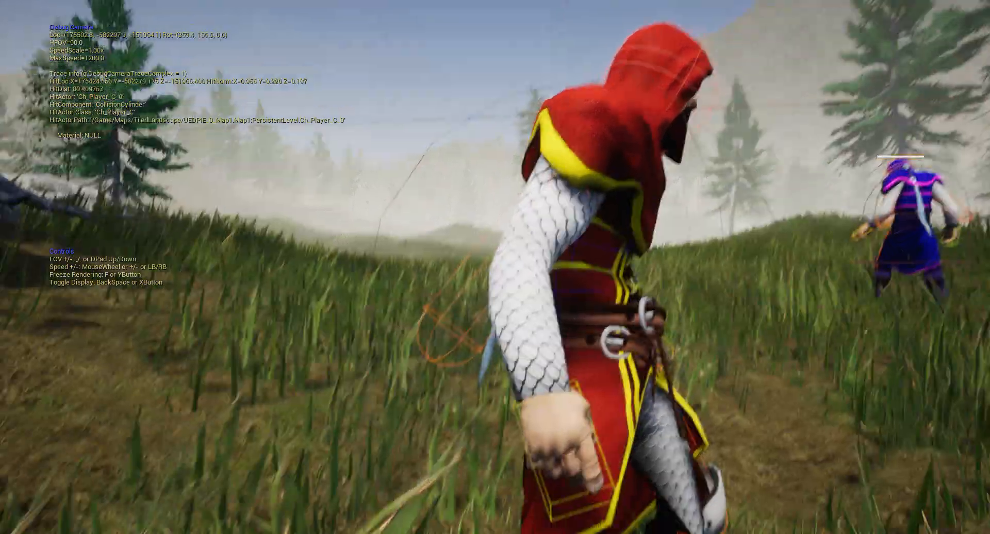
key("Escape")
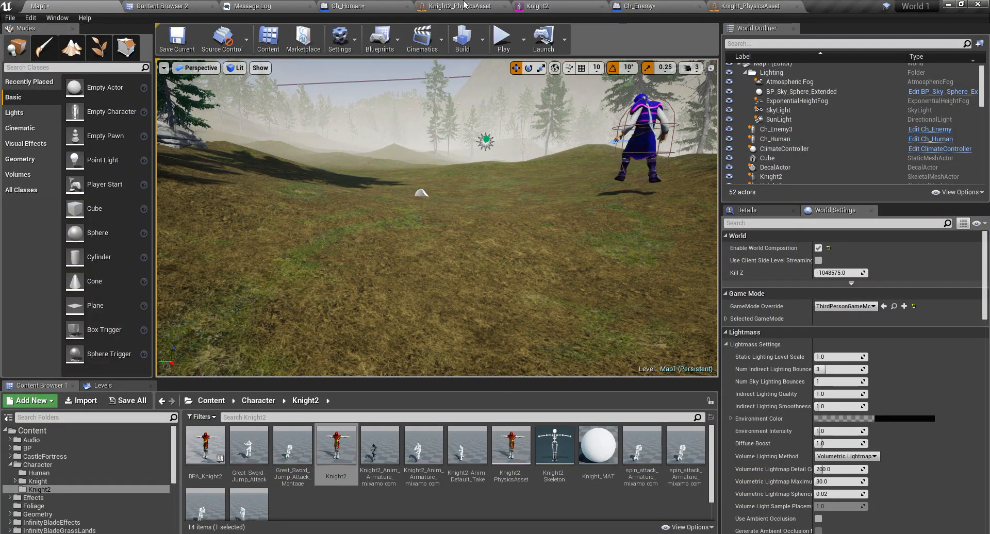
Switch to the Knight2_PhysicsAsset editor and frame the T-posed knight in the viewport.
left_click(464, 4)
scroll(466, 130, "up", 6)
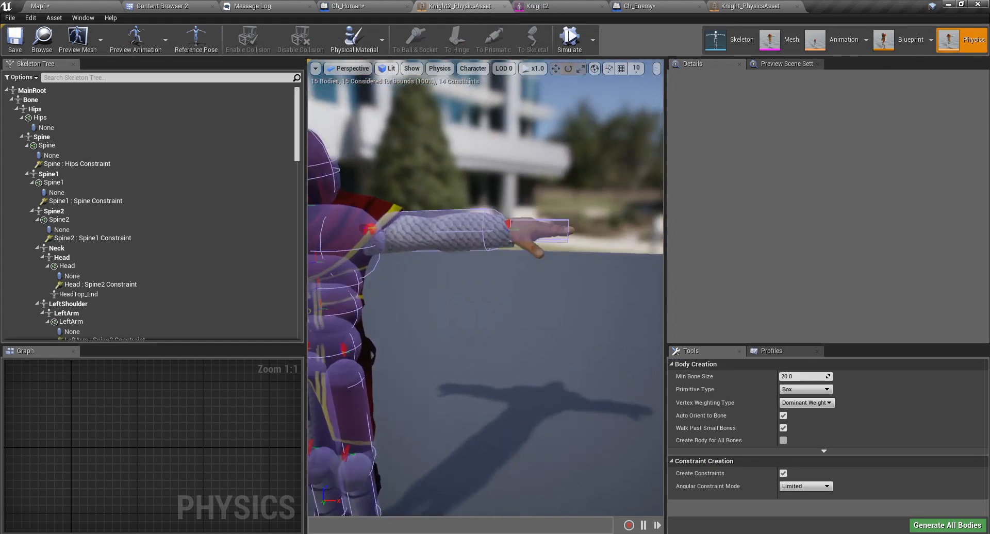
scroll(517, 236, "up", 1)
middle_click_drag(518, 236, 394, 176)
right_click_drag(518, 236, 493, 259)
right_click_drag(559, 266, 588, 271)
scroll(560, 266, "down", 4)
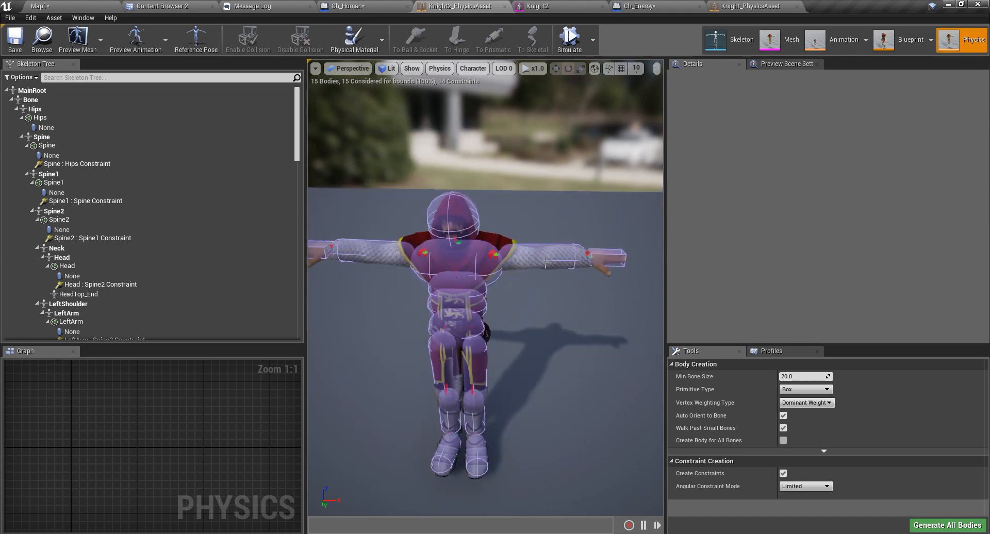
right_click_drag(532, 251, 544, 204)
middle_click_drag(532, 251, 525, 291)
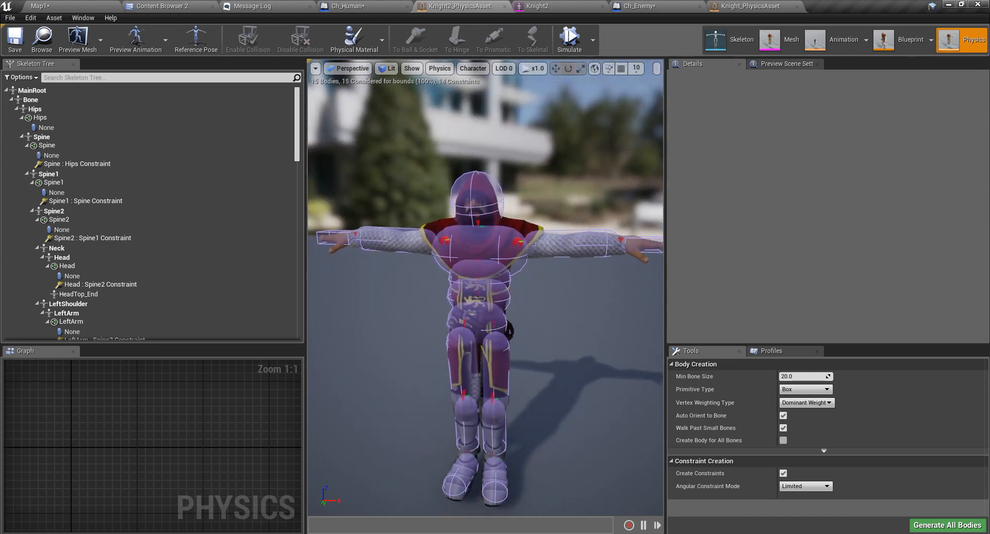
Select the LeftArm body, show its physics settings and focus the view on it.
left_click(570, 246)
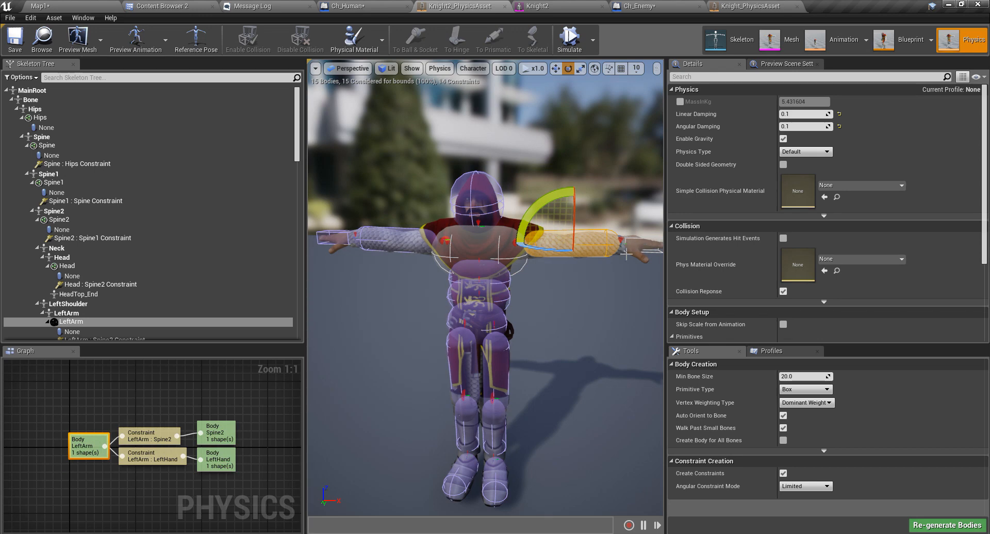
scroll(187, 254, "down", 1)
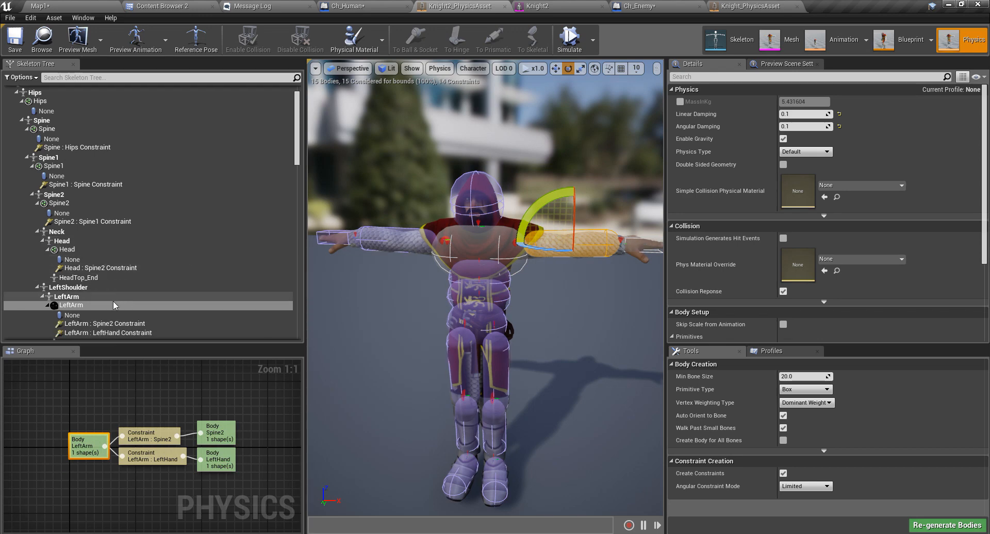
scroll(88, 305, "down", 2)
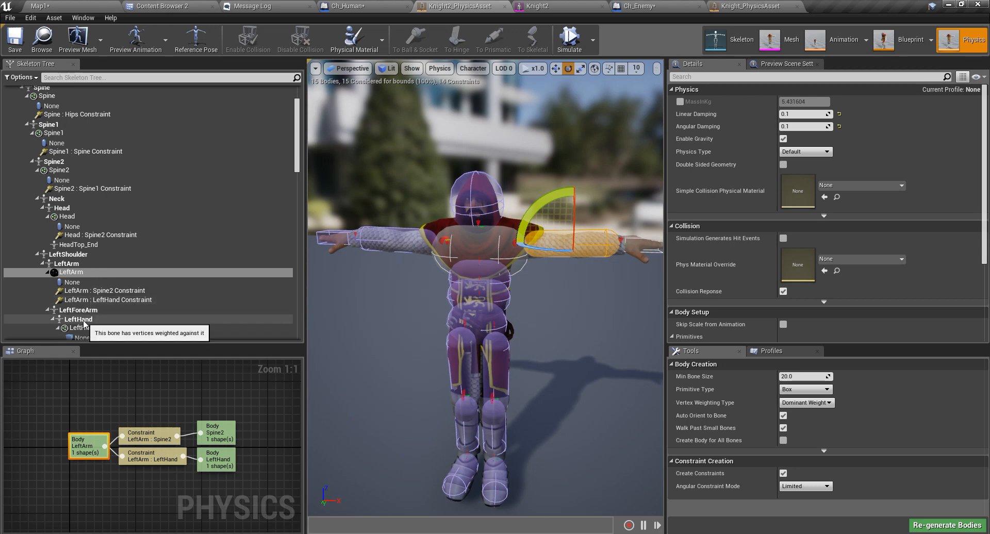
left_click(82, 310)
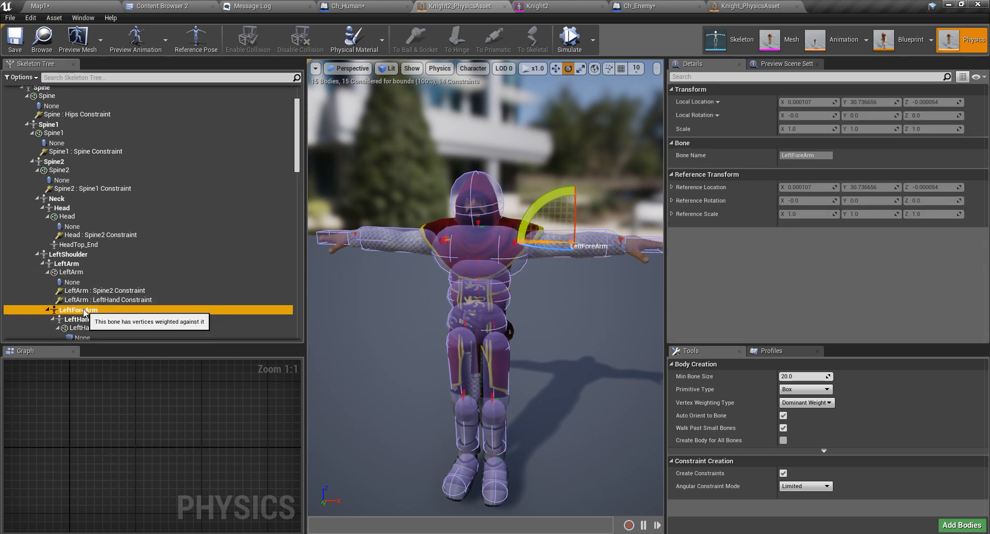
left_click(81, 265)
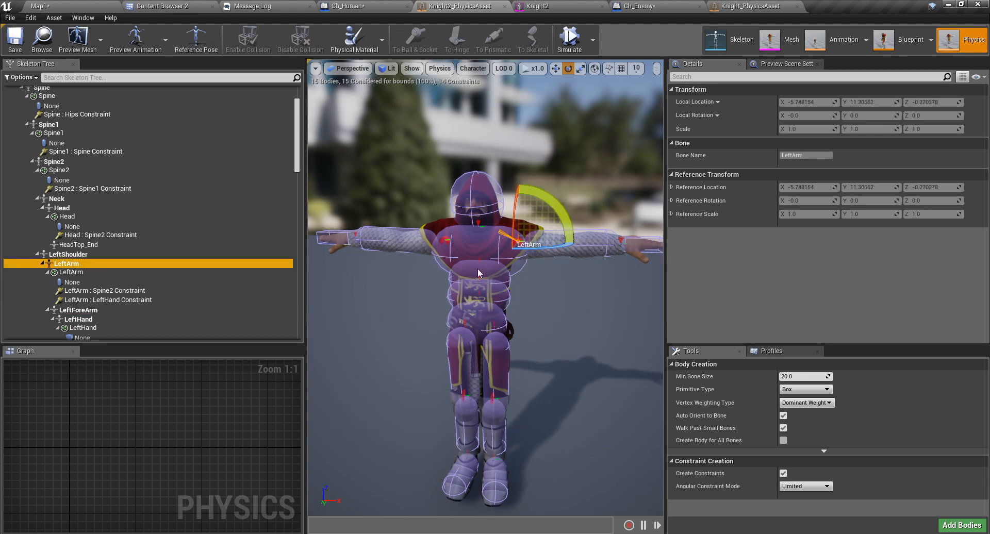
left_click(86, 279)
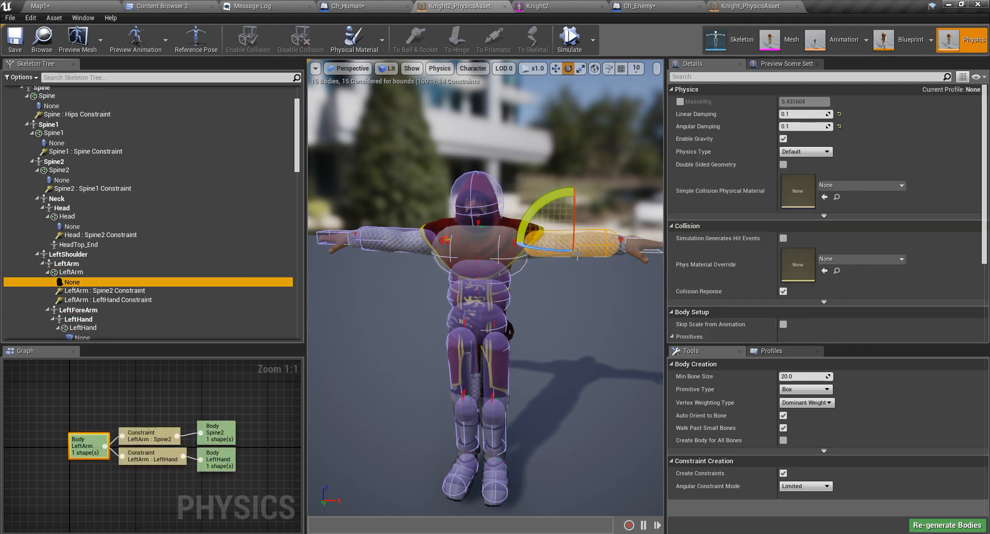
key("f")
scroll(569, 256, "up", 4)
right_click_drag(528, 265, 525, 287)
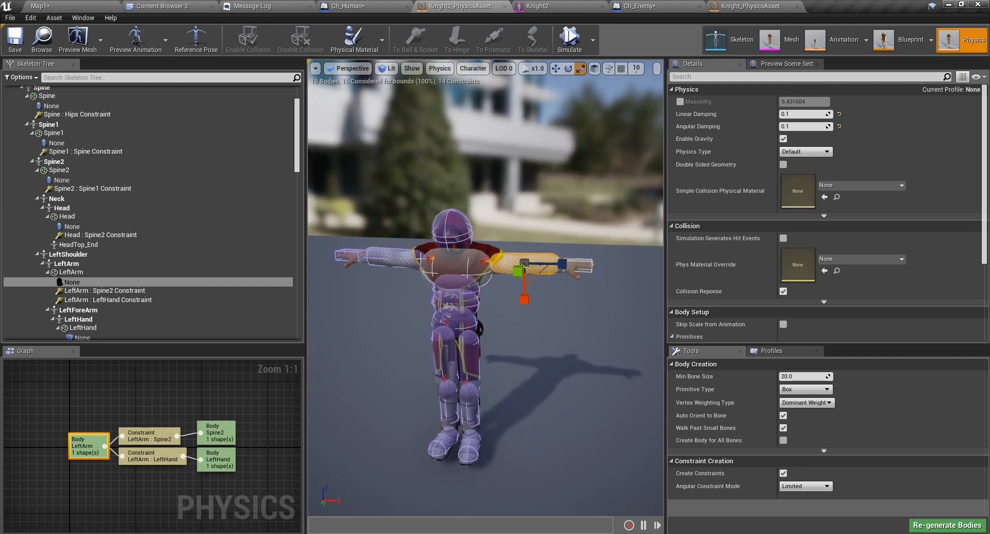
Add the RightArm body to the selection and move the camera in along the arm.
left_click(390, 258, "ctrl")
key("a")
right_click_drag(474, 263, 445, 247)
key("d")
key("w")
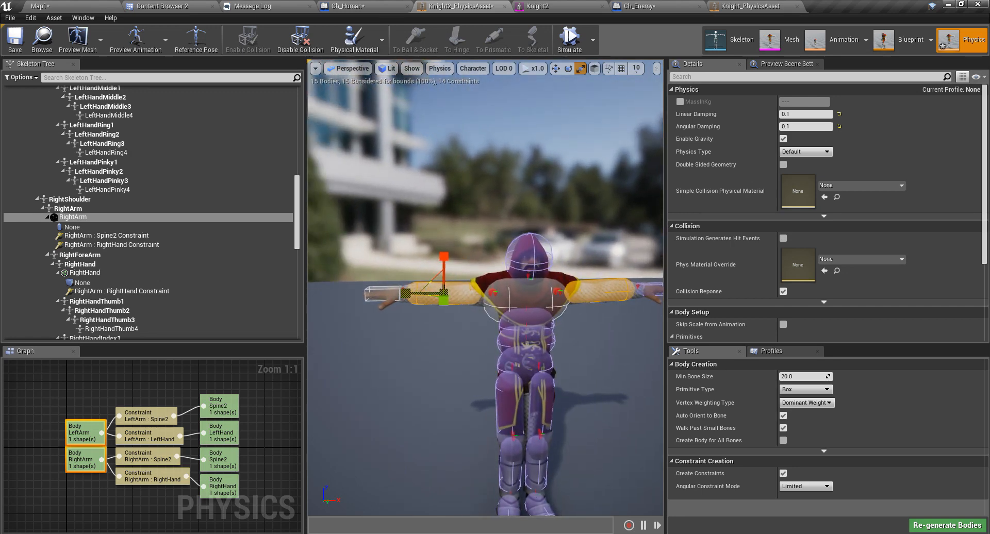
scroll(467, 324, "up", 2)
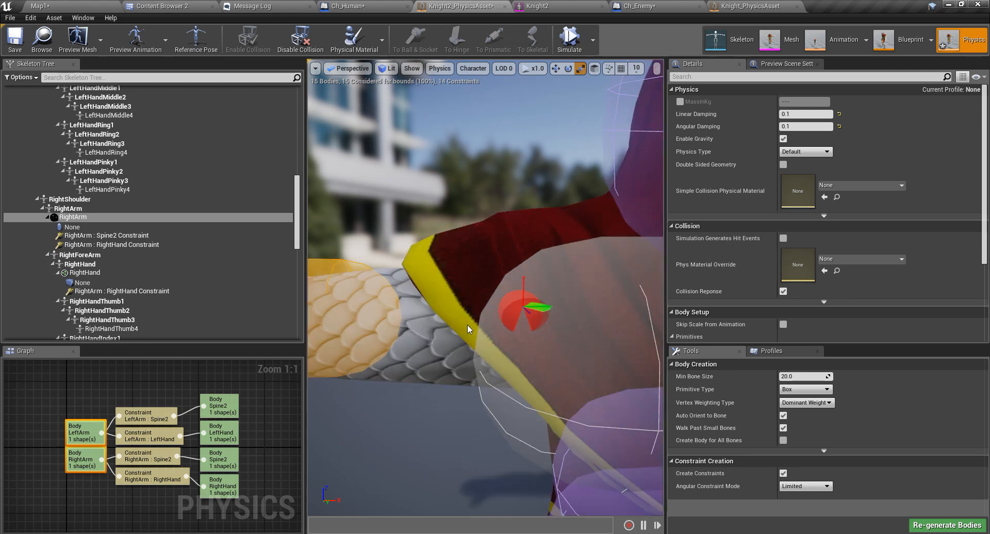
scroll(467, 324, "down", 1)
right_click_drag(458, 326, 401, 314)
key("a")
key("d")
key("d")
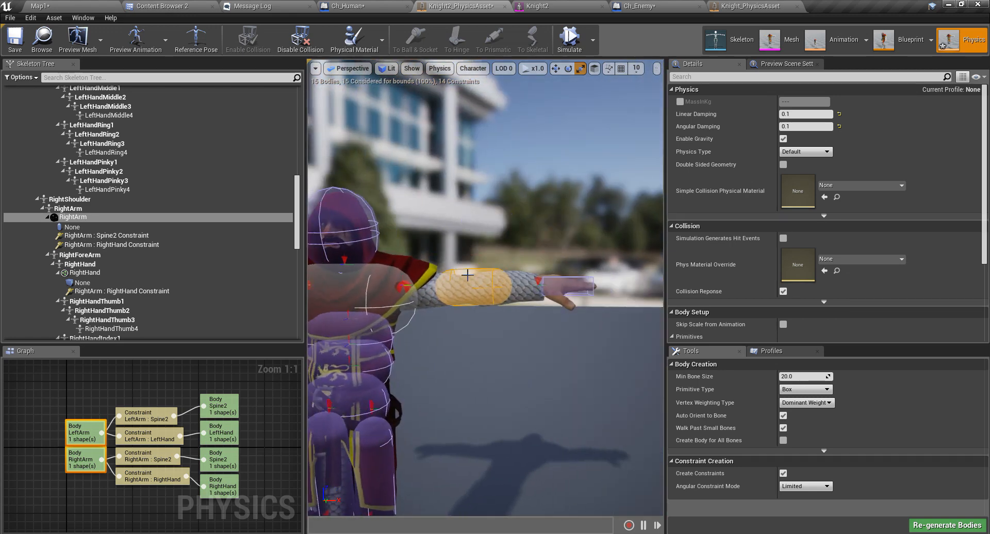
Slide the LeftArm and RightArm capsules toward their shoulders.
left_click(474, 290)
left_click_drag(498, 288, 490, 289)
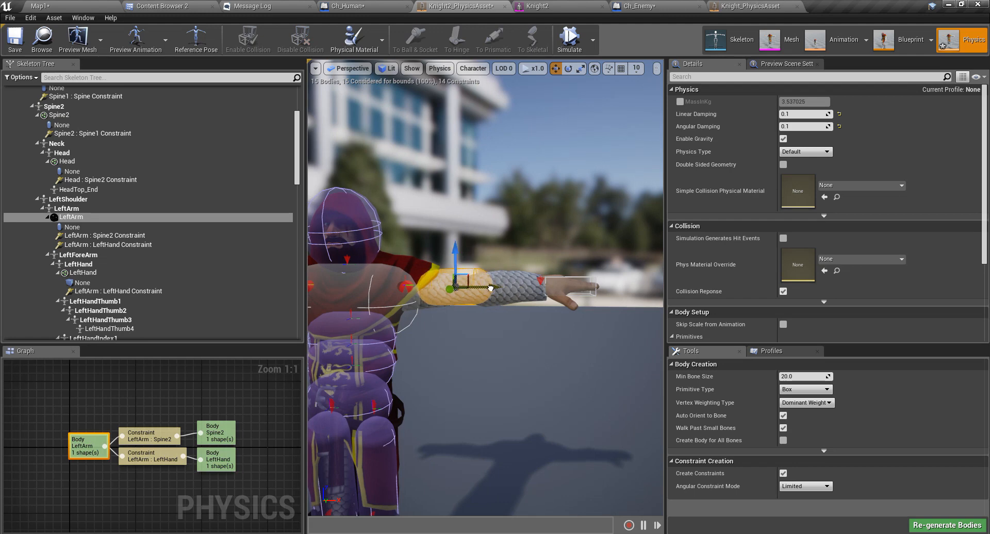
middle_click_drag(490, 288, 407, 282)
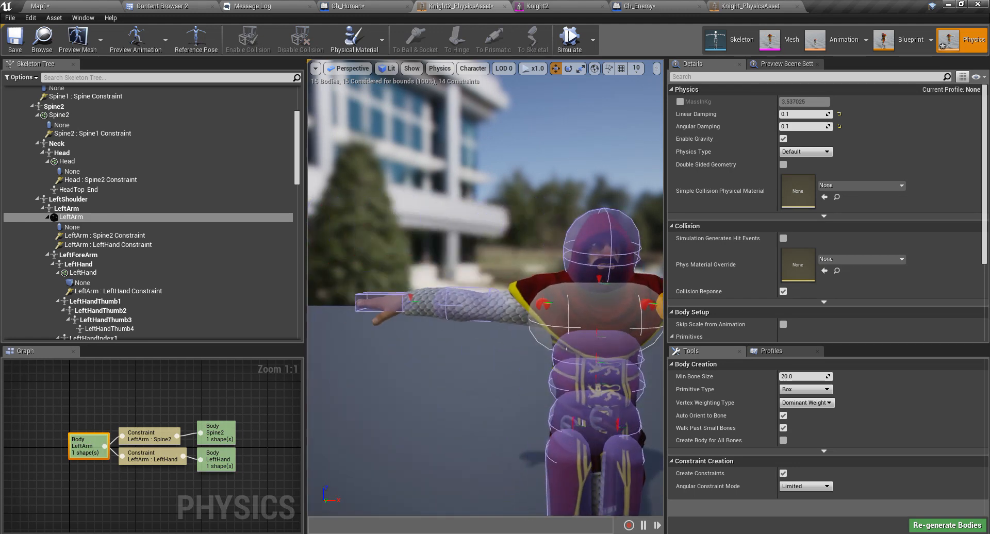
left_click(481, 311)
left_click_drag(520, 308, 534, 312)
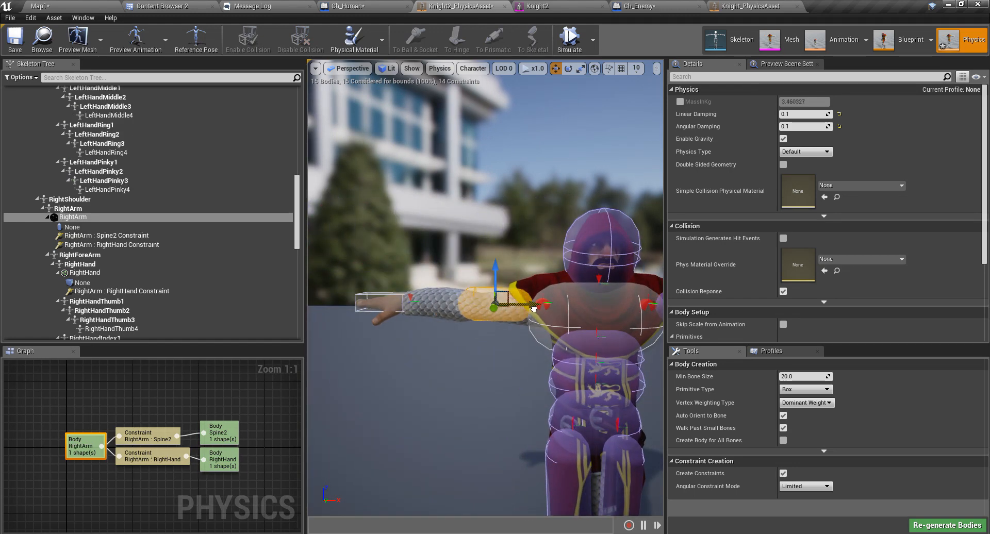
right_click_drag(534, 312, 467, 309)
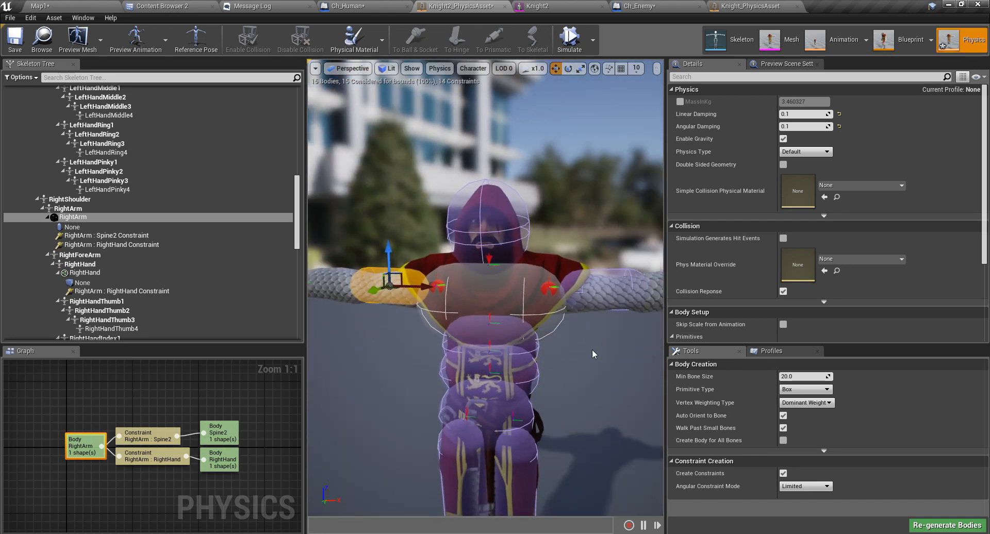
Inspect the RightForeArm bone and frame the right forearm and hand in view.
left_click(89, 256)
scroll(155, 266, "down", 1)
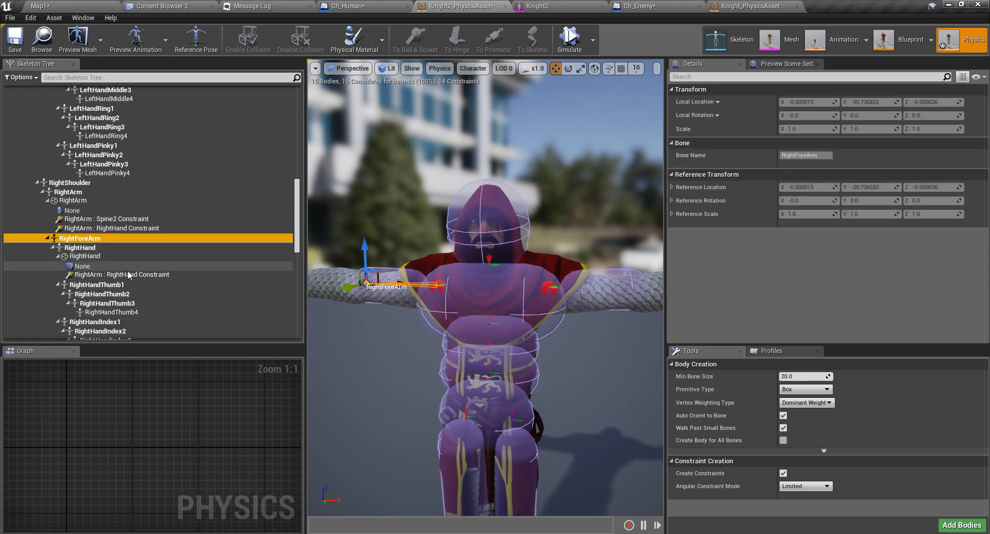
right_click_drag(444, 304, 508, 322)
key("a")
right_click_drag(527, 367, 545, 363)
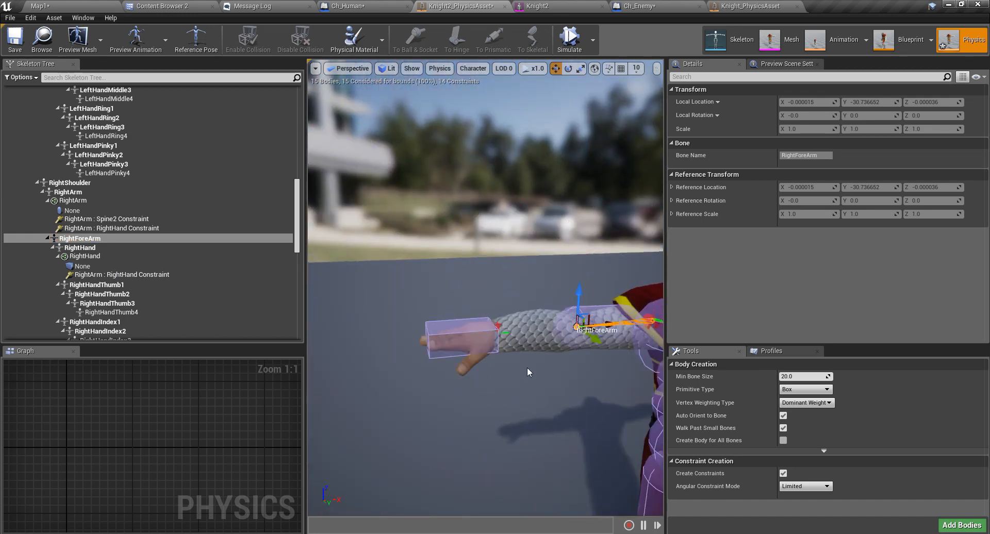
right_click_drag(559, 398, 567, 397)
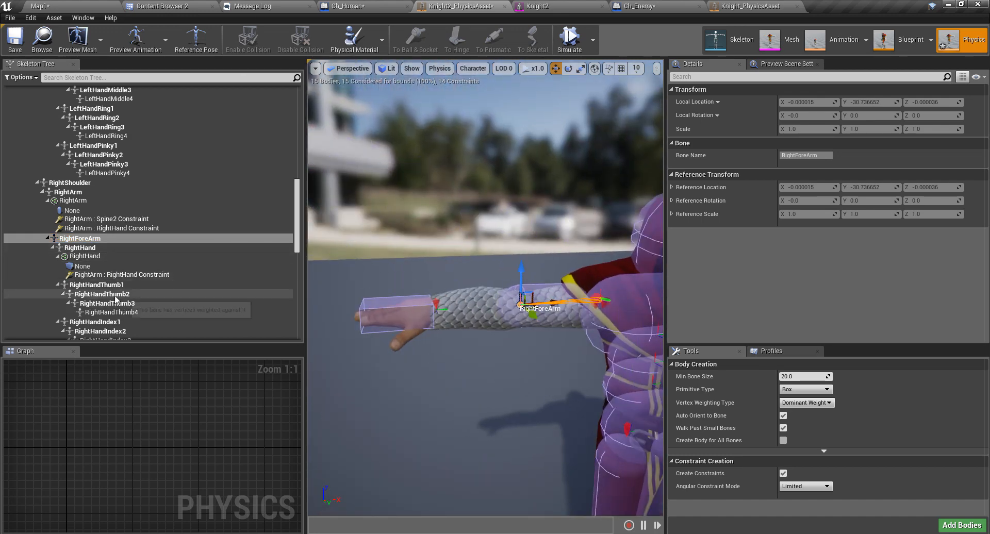
scroll(115, 307, "down", 1)
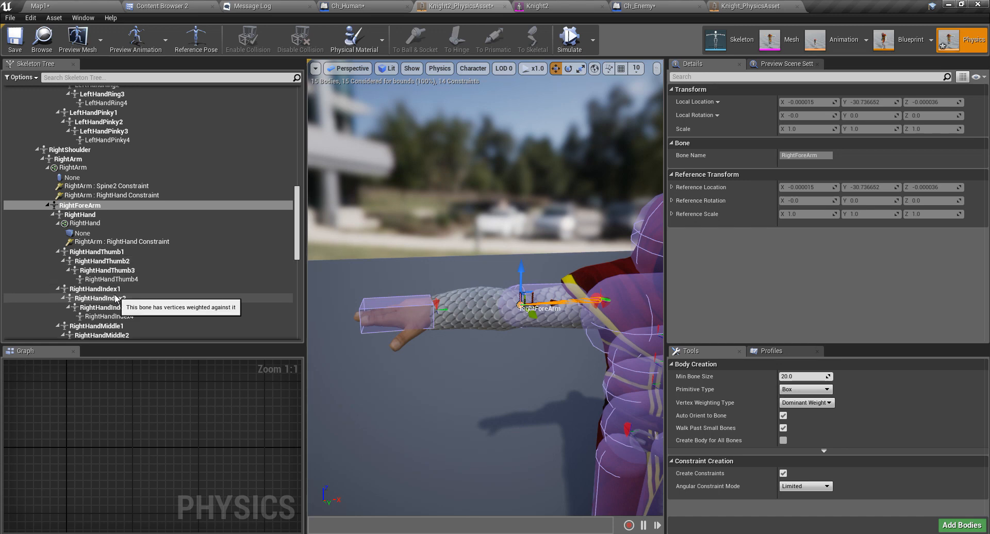
Add a sphere body to the RightForeArm bone and orbit to a top-down view.
right_click(88, 209)
mouse_move(169, 301)
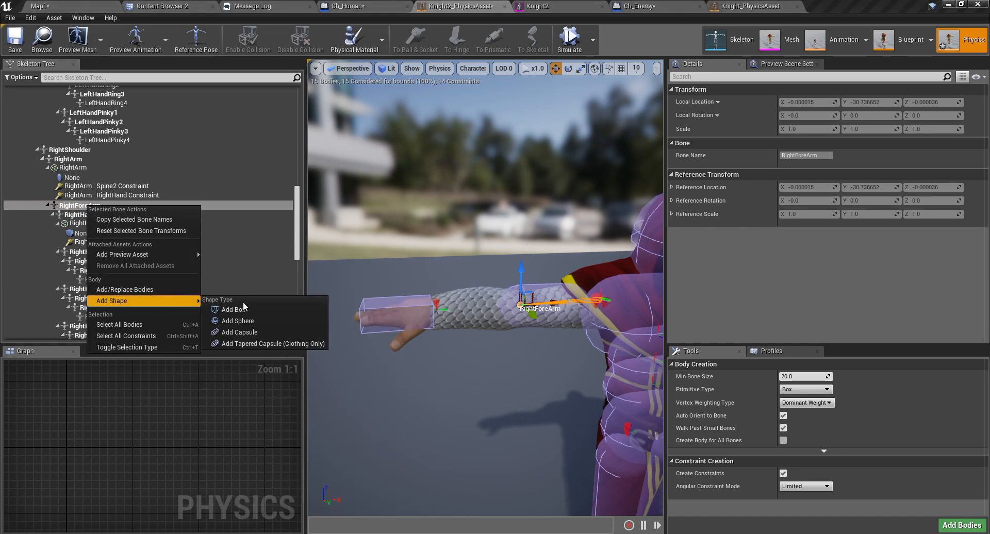
left_click(252, 321)
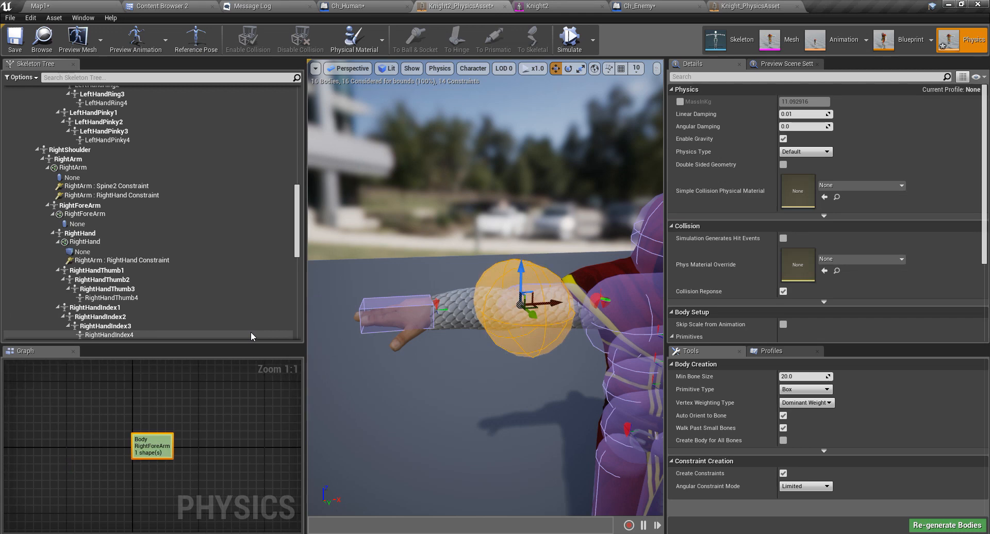
scroll(181, 274, "down", 2)
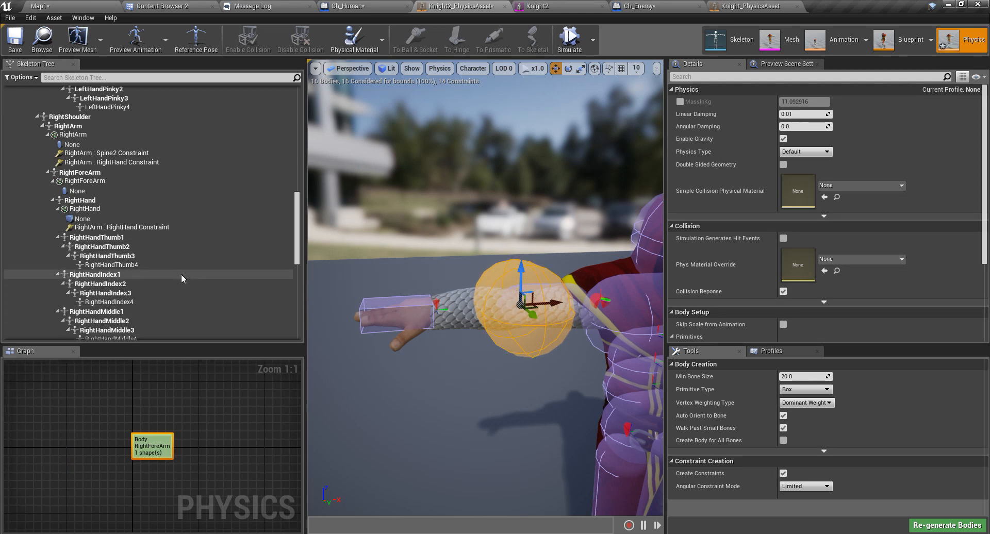
left_click_drag(438, 258, 426, 320, "alt")
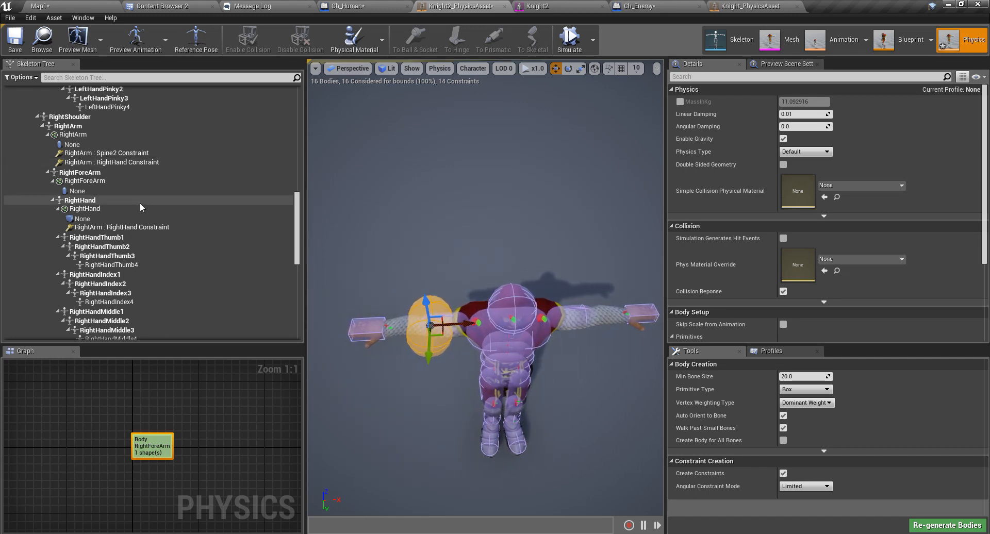
scroll(103, 202, "down", 4)
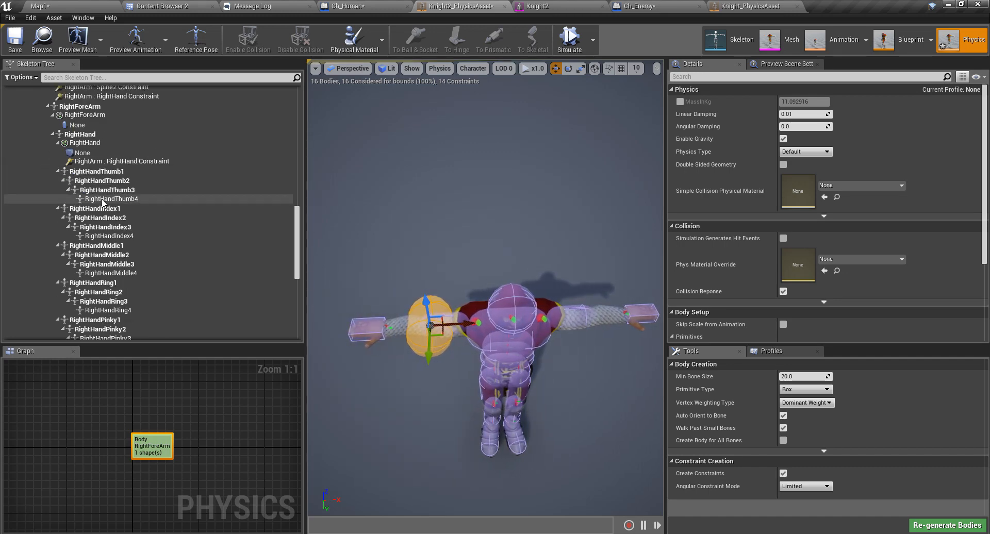
Check the RightHand bone, then try adding a new body to LeftForeArm.
left_click(81, 135)
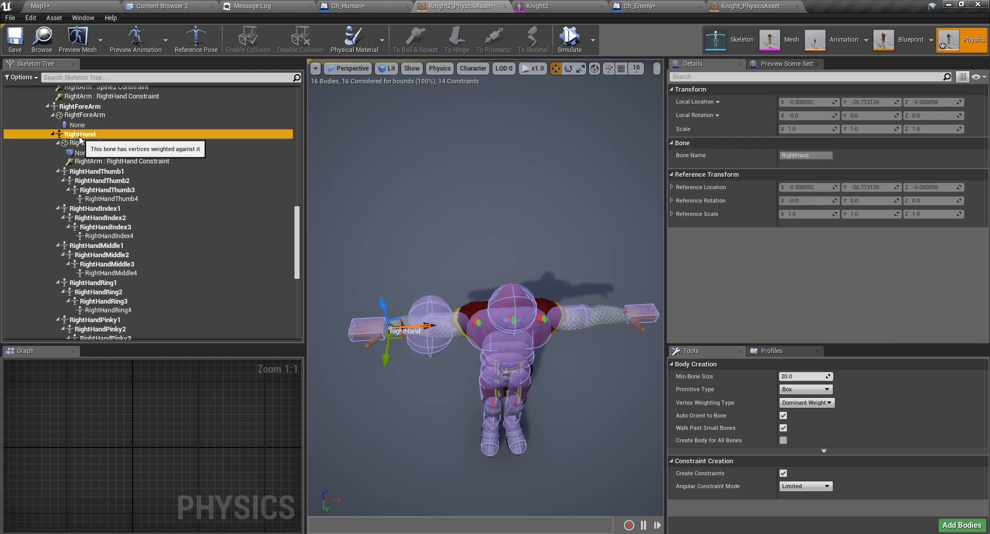
scroll(85, 148, "up", 15)
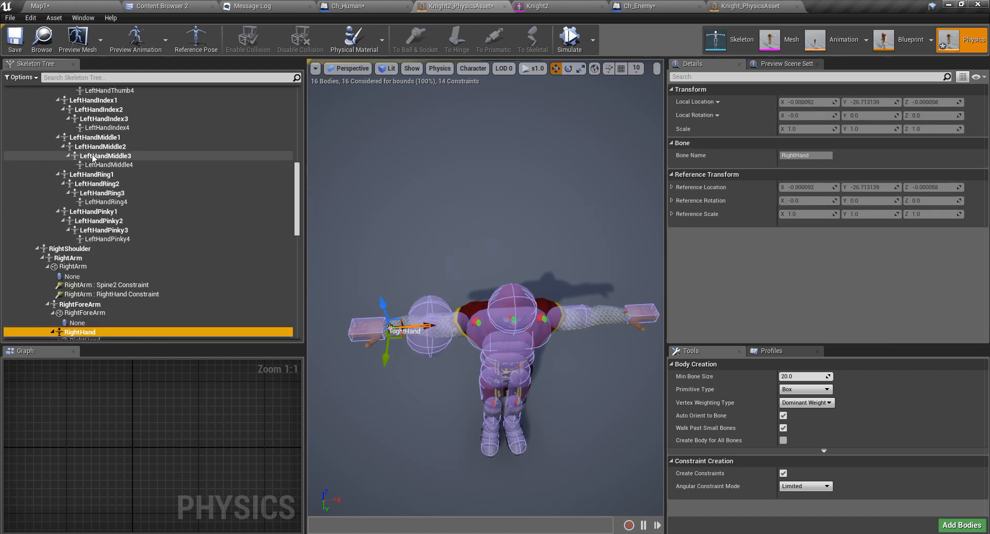
scroll(93, 158, "up", 3)
left_click(86, 150)
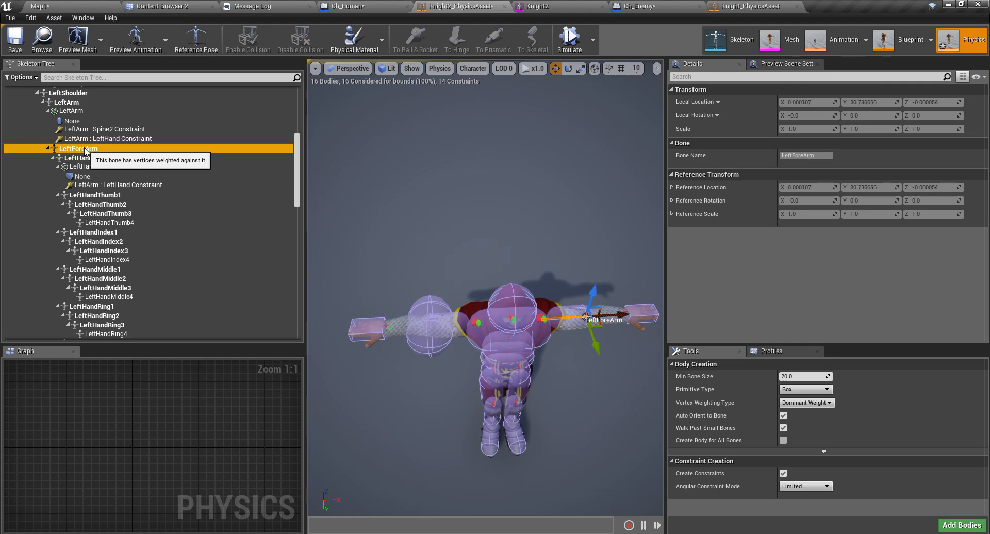
right_click(86, 149)
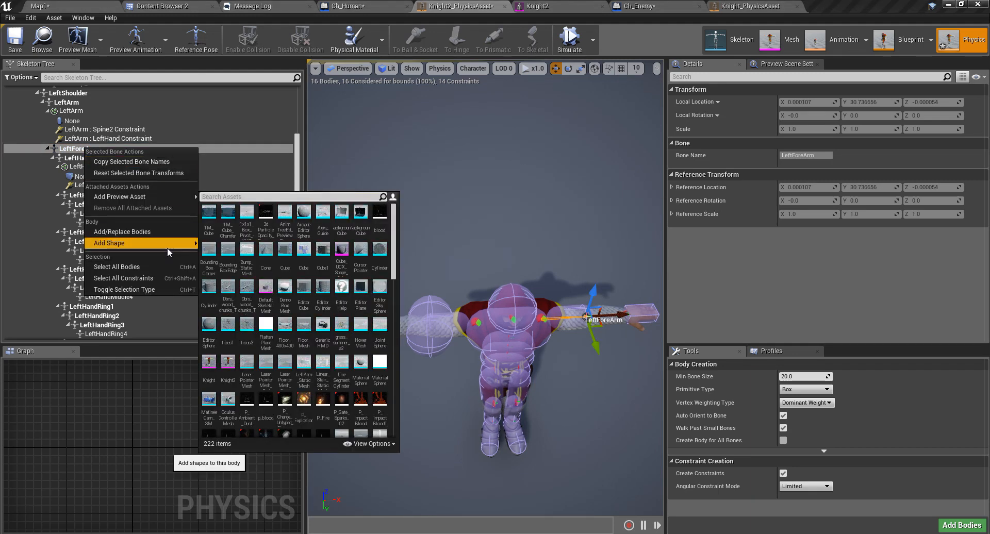
mouse_move(167, 248)
left_click(235, 254)
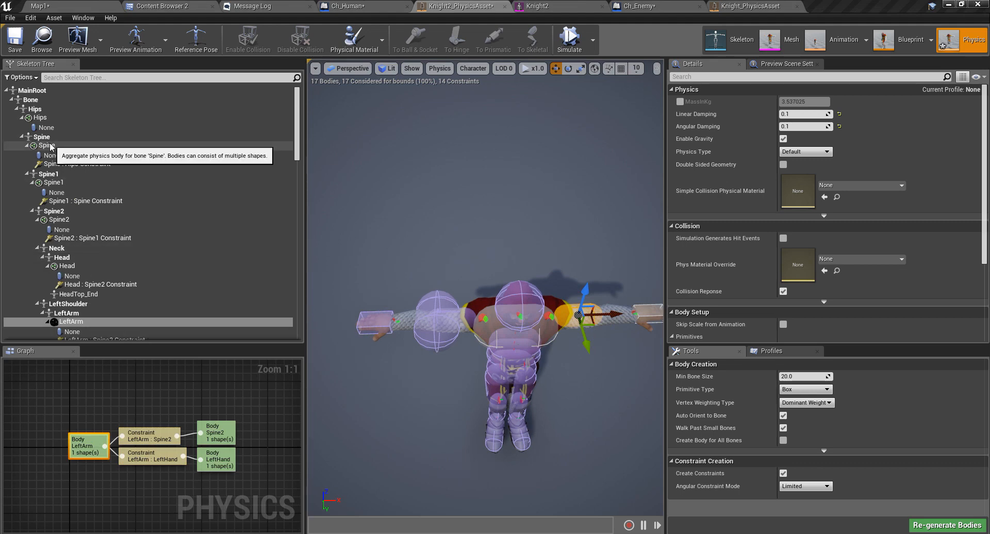
Reselect the LeftForeArm bone in the tree and give it a capsule body.
left_click(50, 146)
scroll(76, 231, "down", 3)
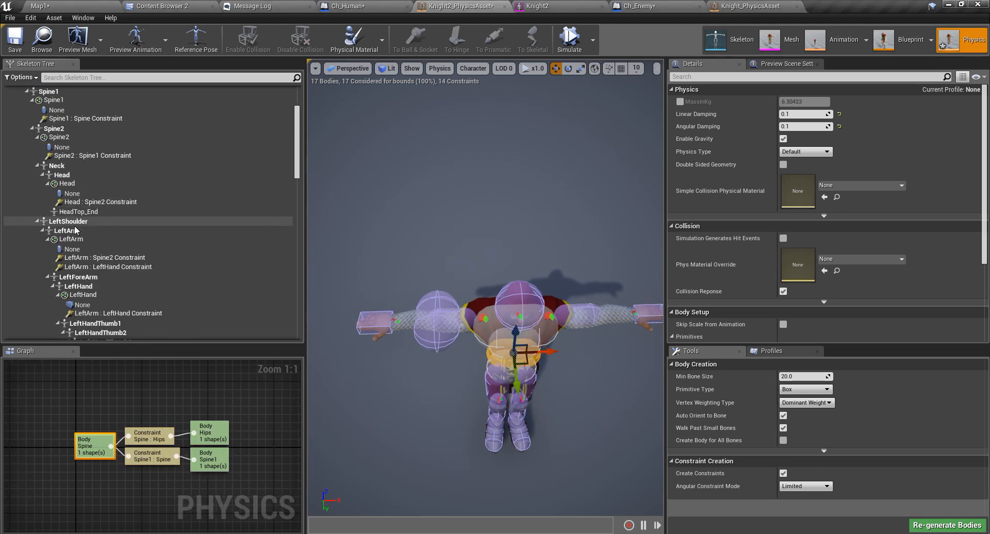
left_click(76, 231)
left_click(76, 277)
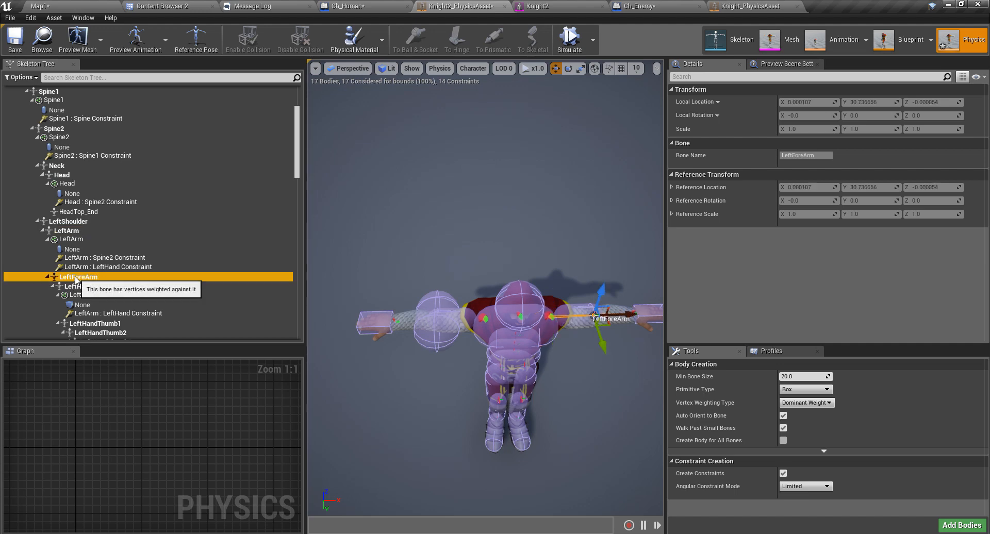
right_click(76, 278)
mouse_move(174, 374)
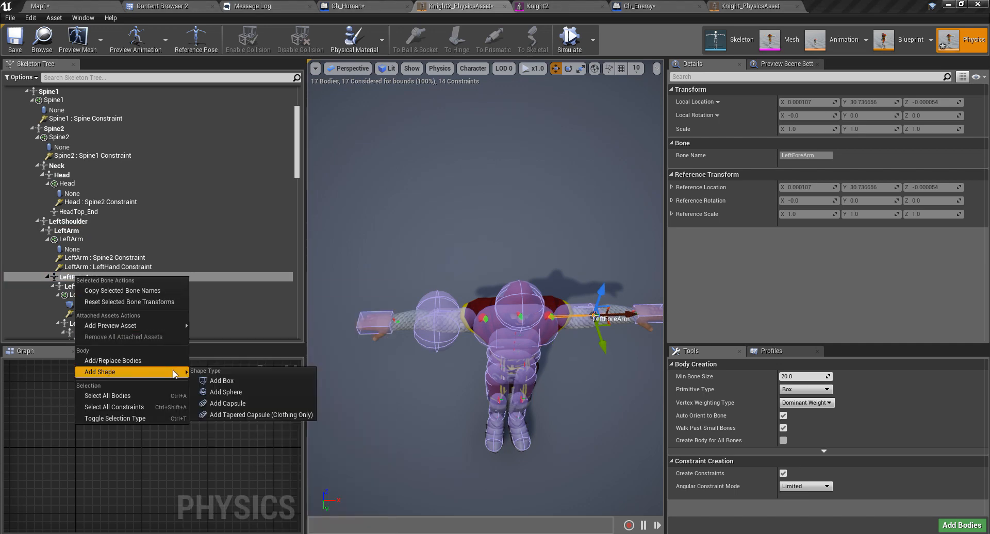
left_click(223, 405)
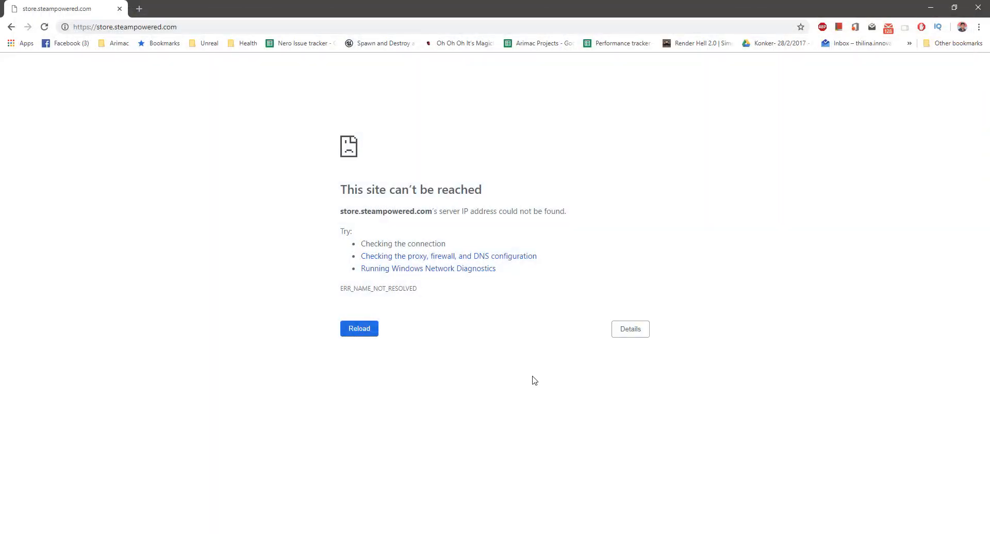
right_click(531, 376)
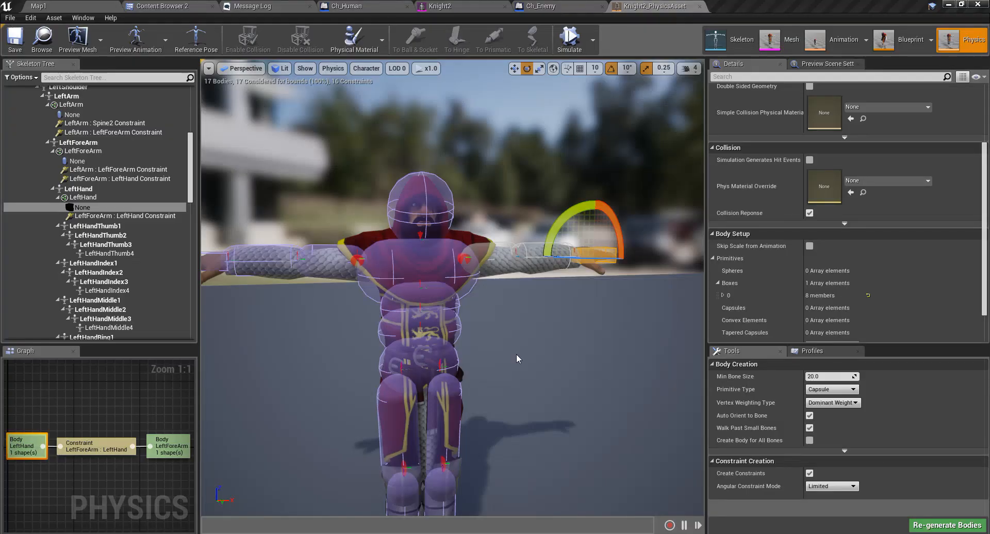
Orbit the viewport around to face the knight's left forearm and hand straight on.
mouse_move(486, 350)
right_mouse_down()
mouse_move(472, 330)
mouse_move(485, 349)
right_mouse_up()
scroll(485, 349, "up", 4)
scroll(502, 349, "down", 4)
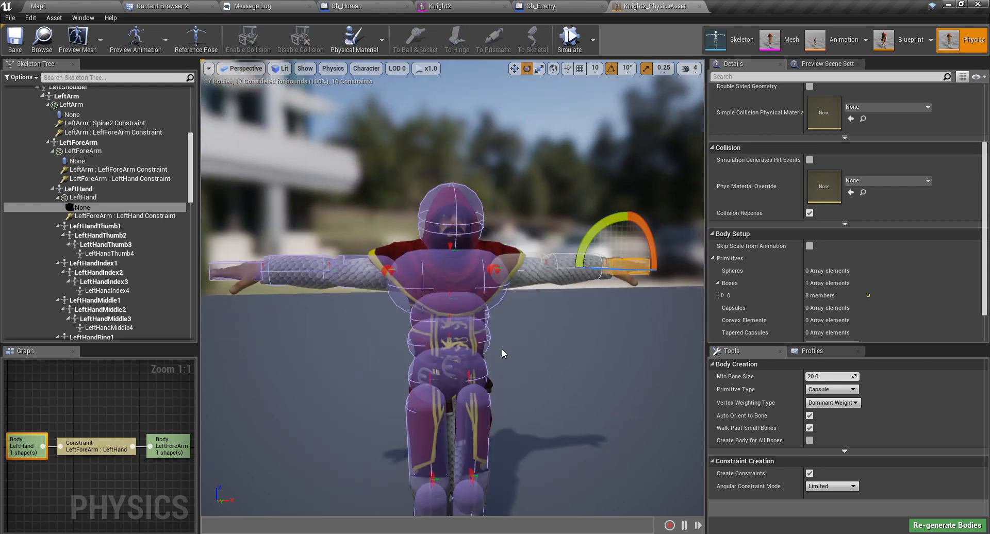
right_click_drag(502, 349, 504, 342)
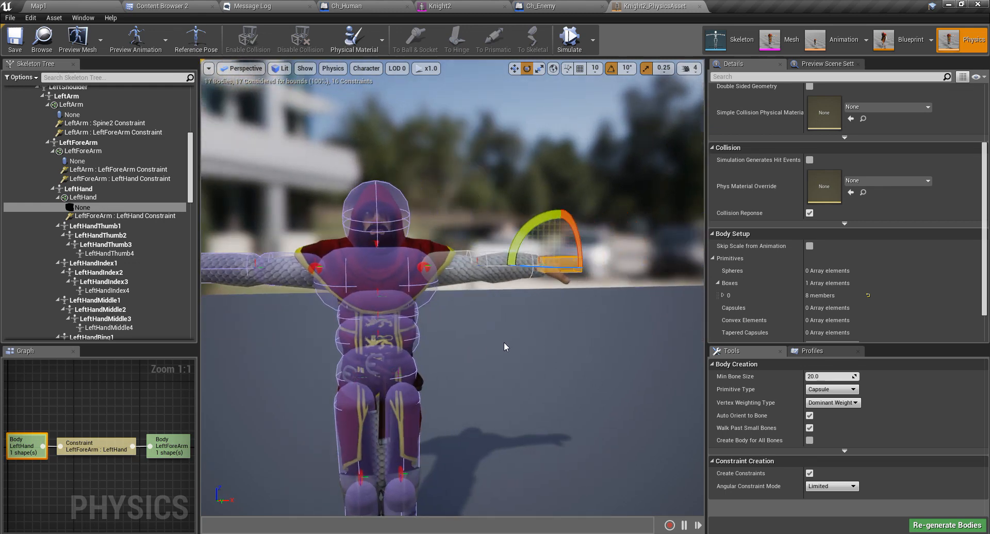
scroll(504, 341, "up", 6)
middle_click_drag(516, 338, 564, 331)
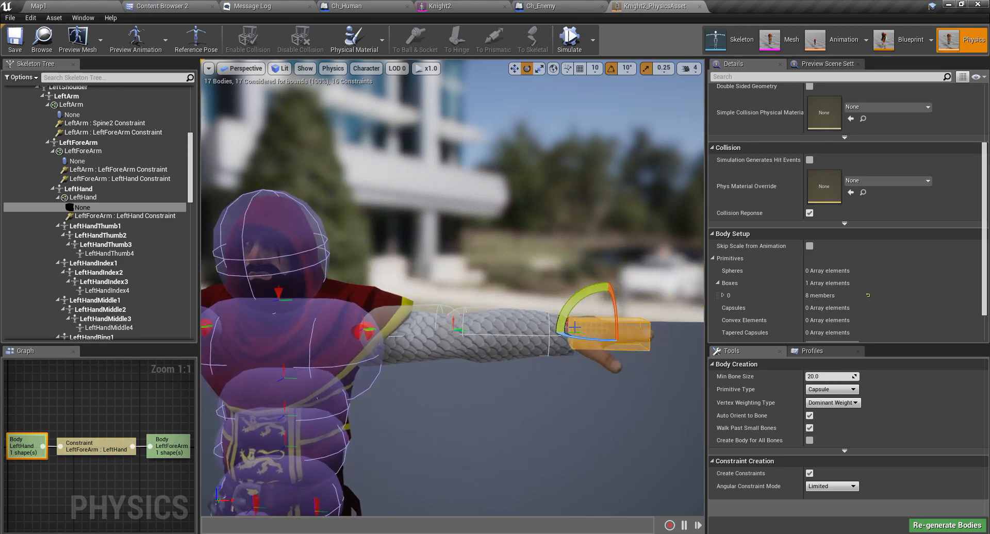
right_click_drag(564, 332, 495, 351)
middle_click_drag(564, 332, 608, 332)
right_click_drag(564, 332, 547, 324)
middle_click_drag(564, 331, 608, 329)
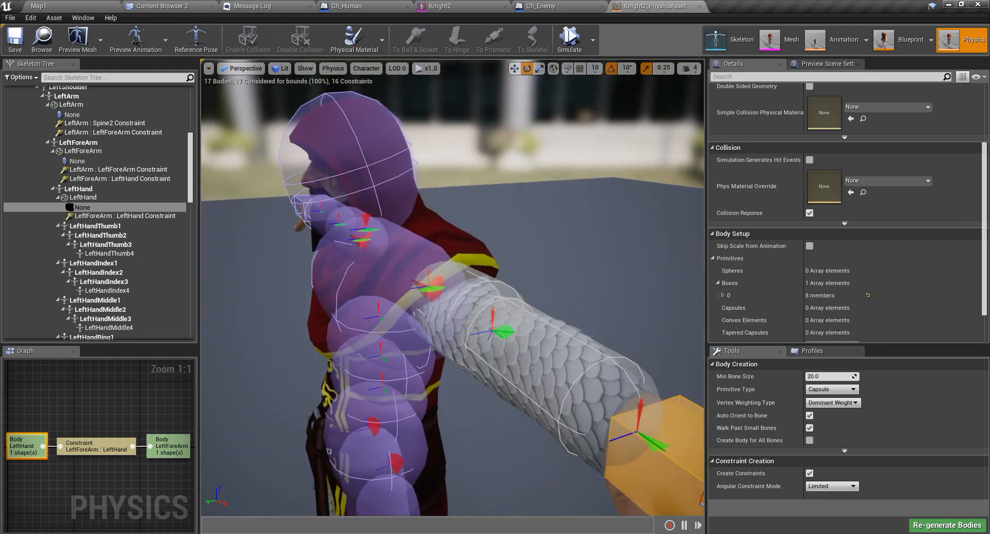
right_click_drag(563, 330, 683, 333)
middle_click_drag(543, 353, 536, 378)
Select the LeftForeArm and LeftArm capsule bodies in turn to check them.
left_click(478, 232)
left_click(326, 220)
scroll(375, 263, "down", 4)
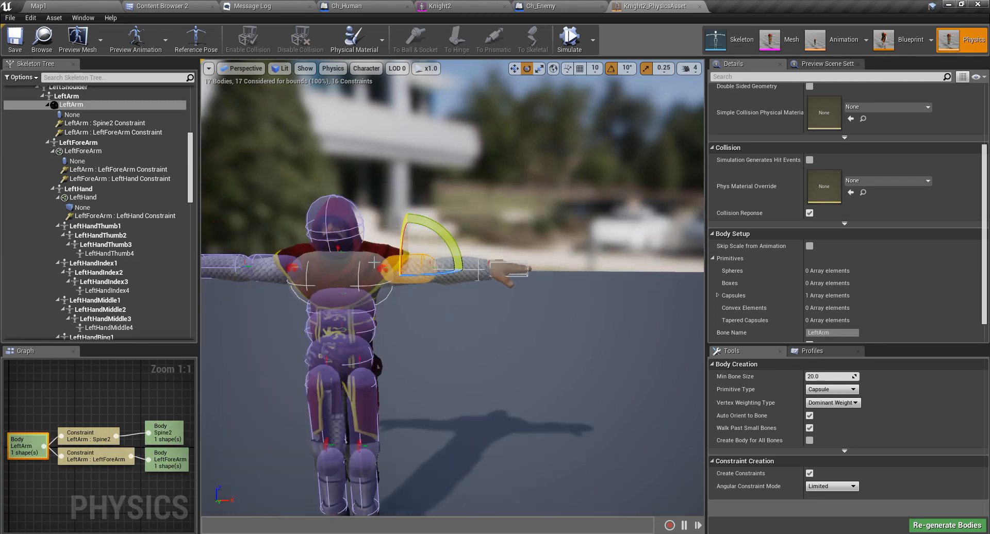
scroll(444, 273, "up", 4)
left_click(475, 230)
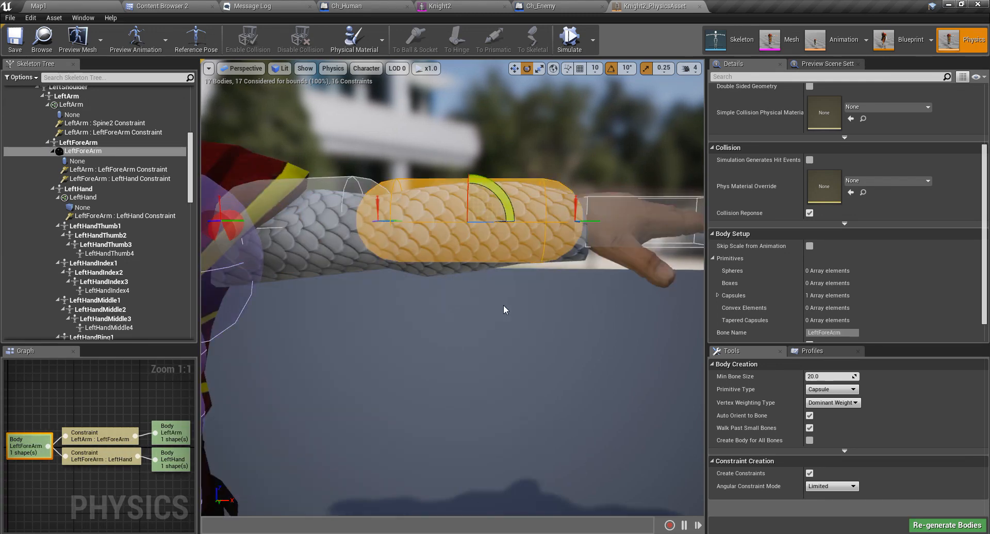
scroll(580, 356, "down", 4)
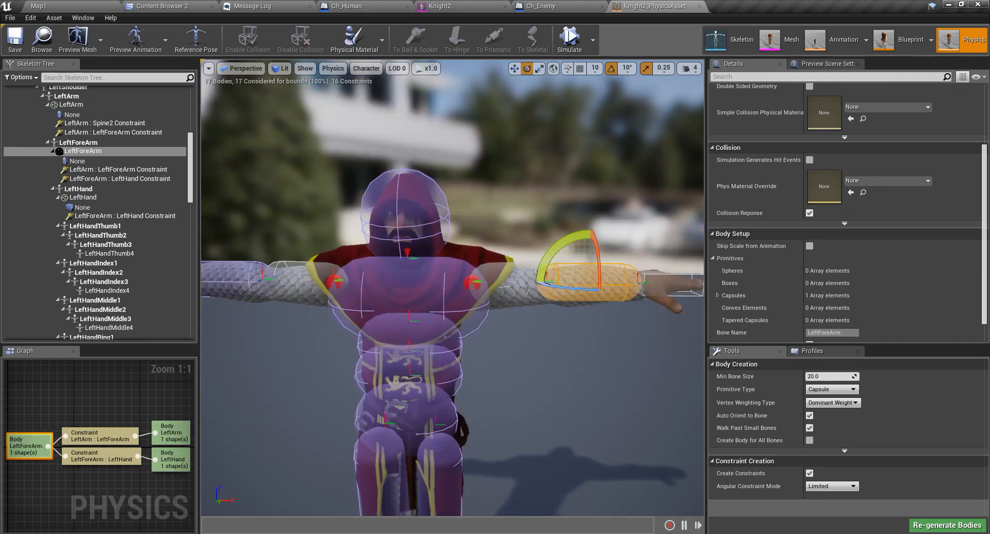
left_click(528, 288)
Check the RightArm and RightForeArm bodies, then select the RightArm : RightForeArm elbow constraint.
middle_click_drag(562, 329, 520, 266)
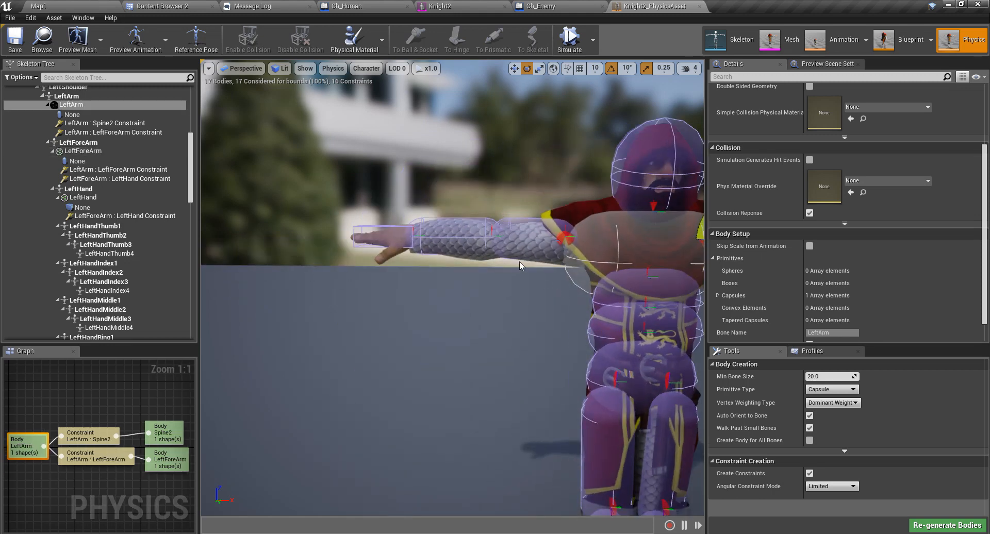
left_click(539, 239)
left_click(450, 240)
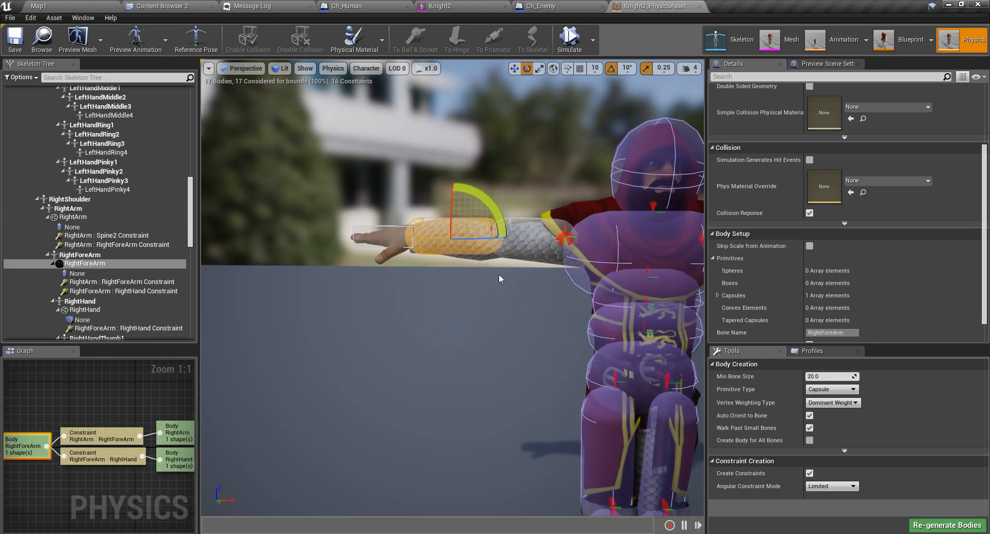
scroll(498, 277, "up", 5)
left_click(538, 179)
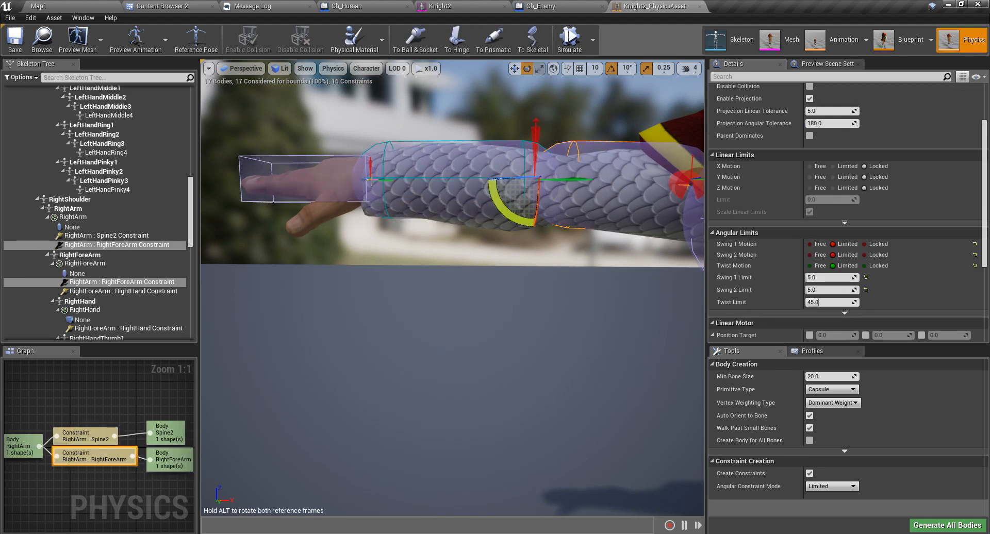
Select the right wrist, left elbow and left wrist constraints in turn.
left_click(369, 178)
middle_click_drag(421, 273, 624, 243)
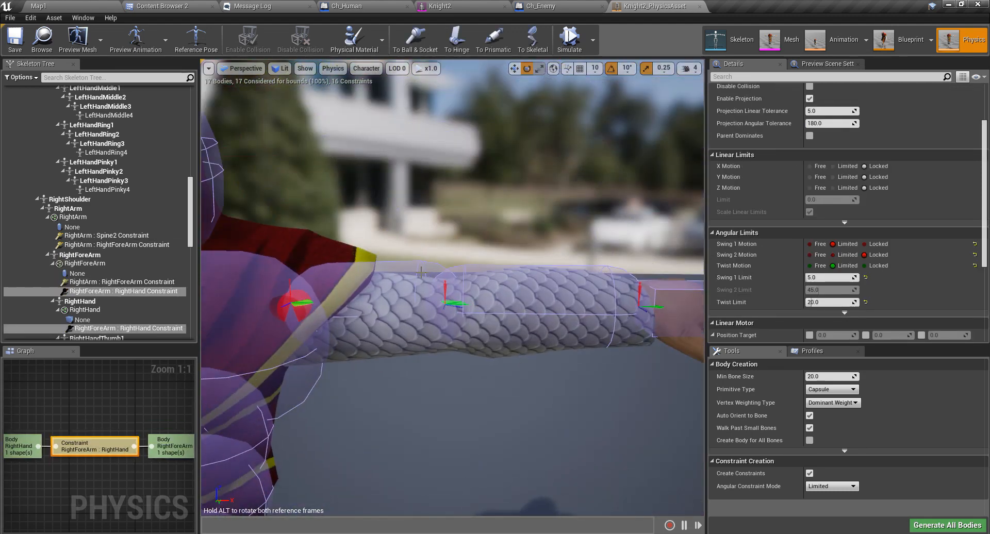
left_click(442, 300)
left_click(635, 298)
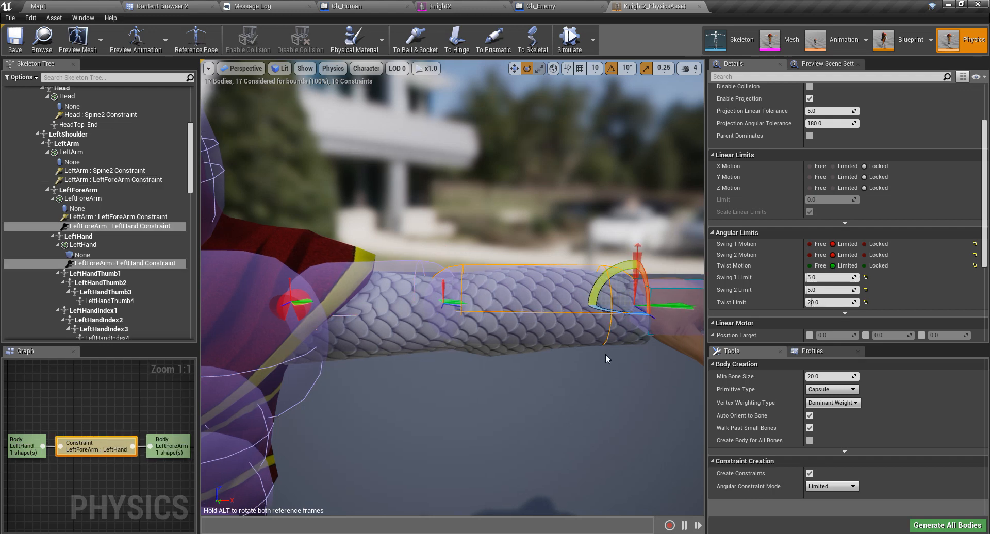
Frame the whole knight, clear the constraint selection and start the ragdoll Simulate.
scroll(606, 354, "down", 6)
mouse_move(590, 354)
right_mouse_down()
mouse_move(540, 339)
mouse_move(573, 355)
right_mouse_up()
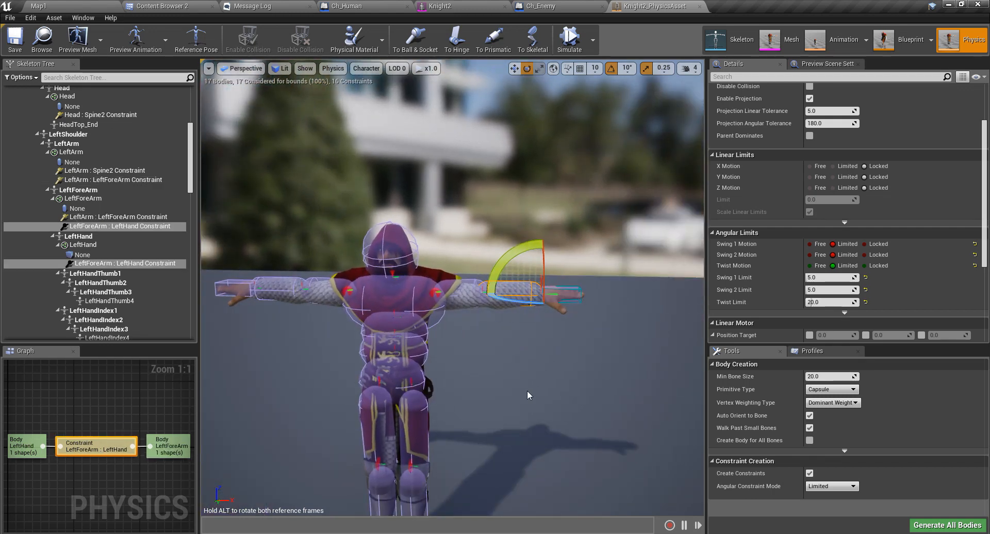
scroll(504, 376, "down", 3)
middle_click_drag(504, 375, 500, 408)
right_click_drag(504, 375, 504, 345)
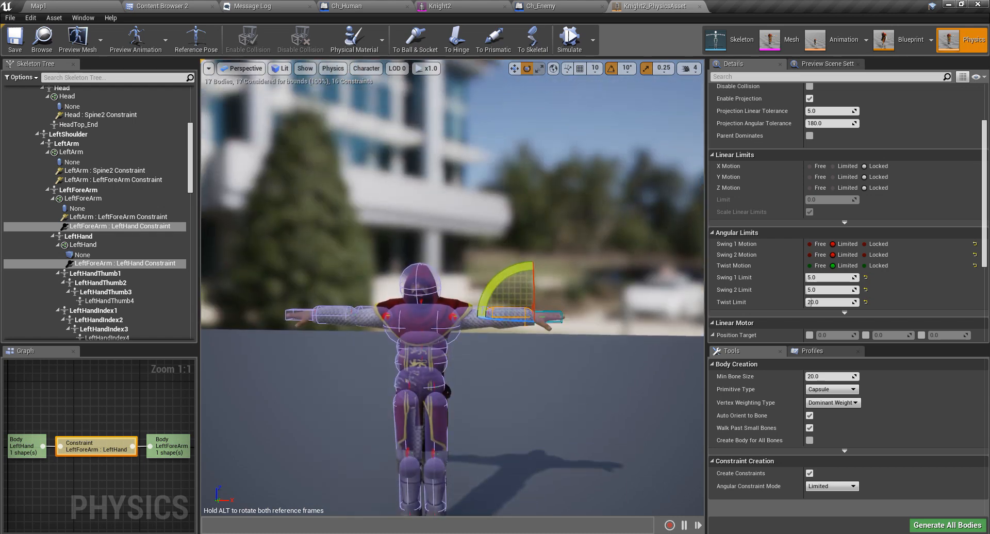
right_click_drag(529, 400, 525, 418)
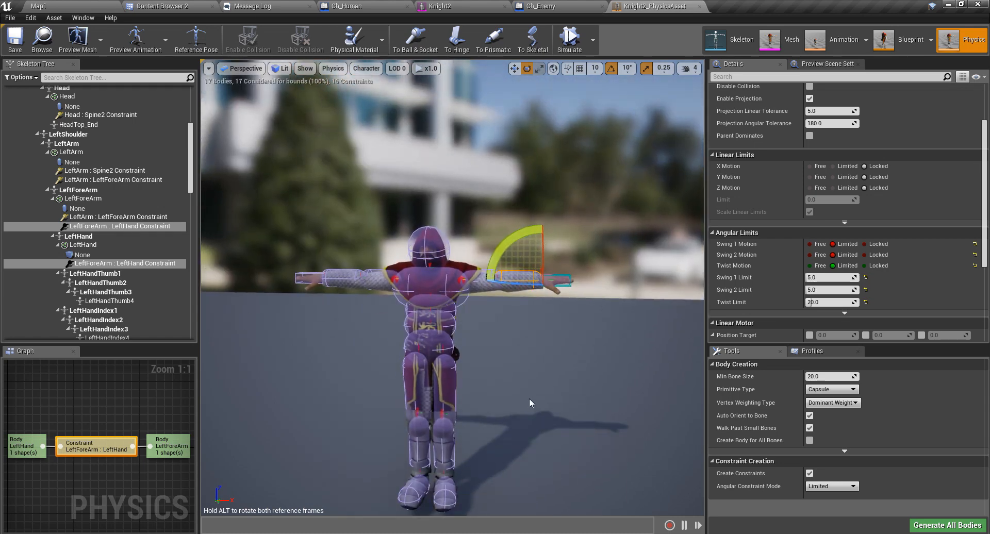
right_click(87, 264)
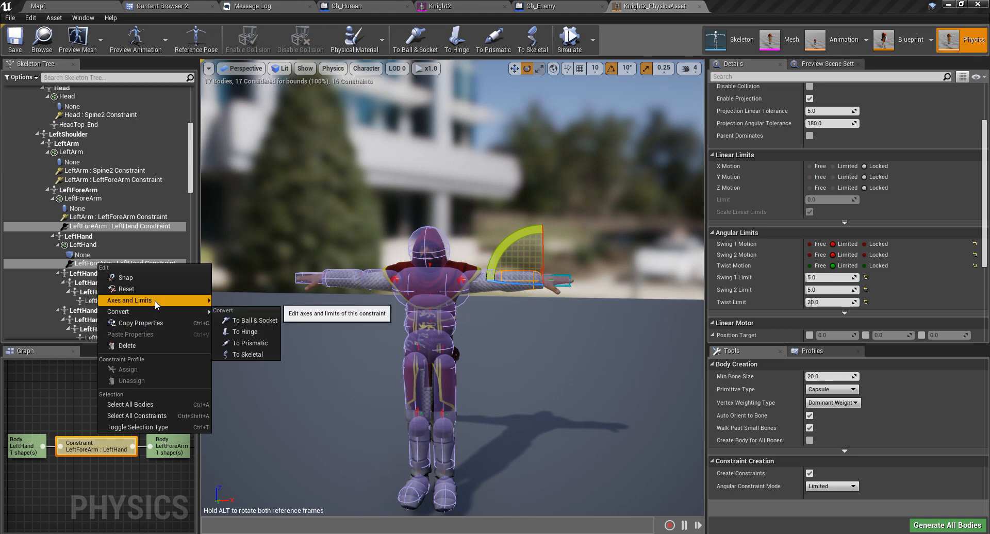
right_click_drag(518, 333, 477, 409)
left_click(517, 333)
left_click(569, 37)
Lift the ragdoll by its hand, fling it, drop it by its head, then return to Map1.
right_click_drag(372, 252, 388, 66, "ctrl")
right_click_drag(528, 326, 510, 266)
right_click_drag(515, 398, 541, 430)
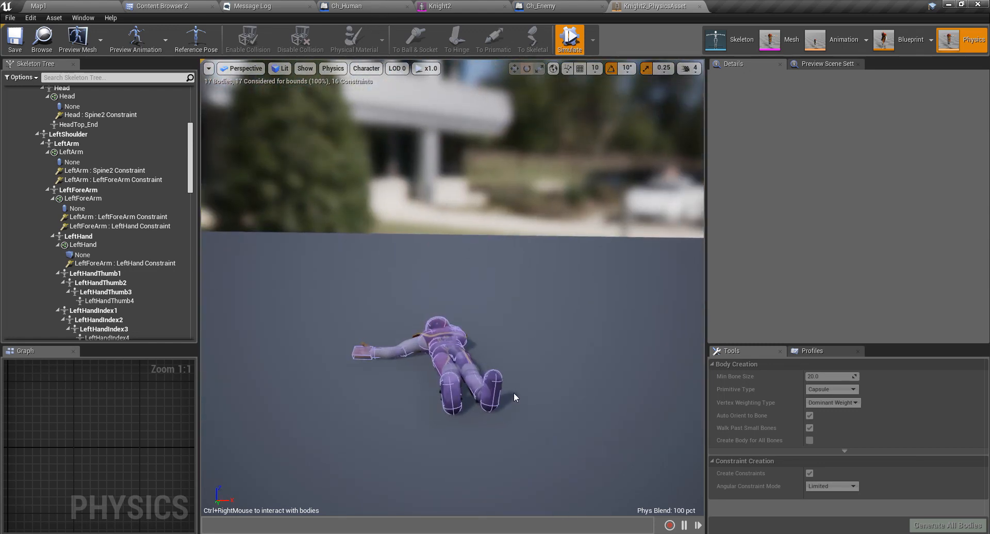
right_click_drag(468, 409, 473, 371)
mouse_move(466, 441)
right_mouse_down("ctrl")
mouse_move(495, 245)
mouse_move(453, 170)
mouse_move(500, 369)
right_mouse_up("ctrl")
right_click_drag(512, 423, 555, 446)
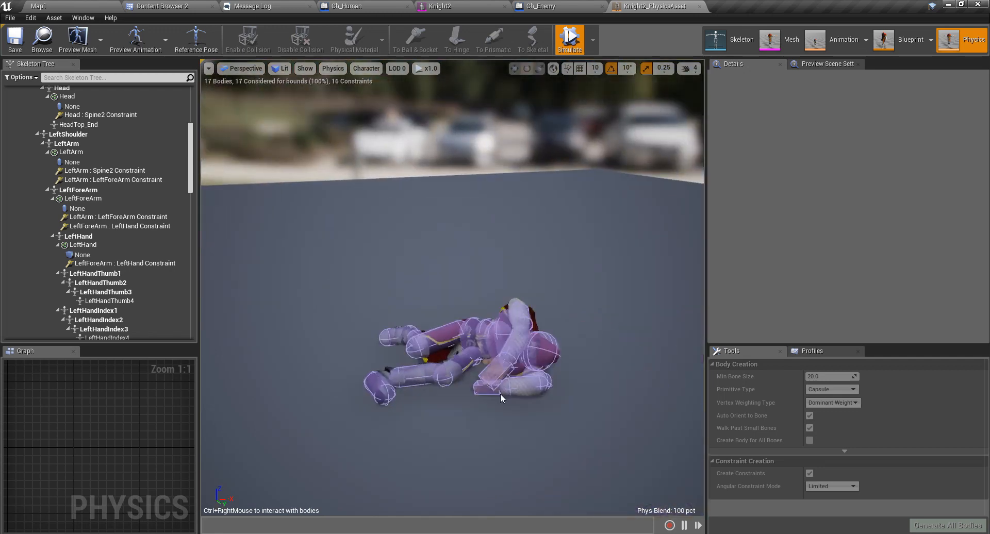
right_click_drag(502, 398, 502, 356)
right_click_drag(501, 452, 414, 264, "ctrl")
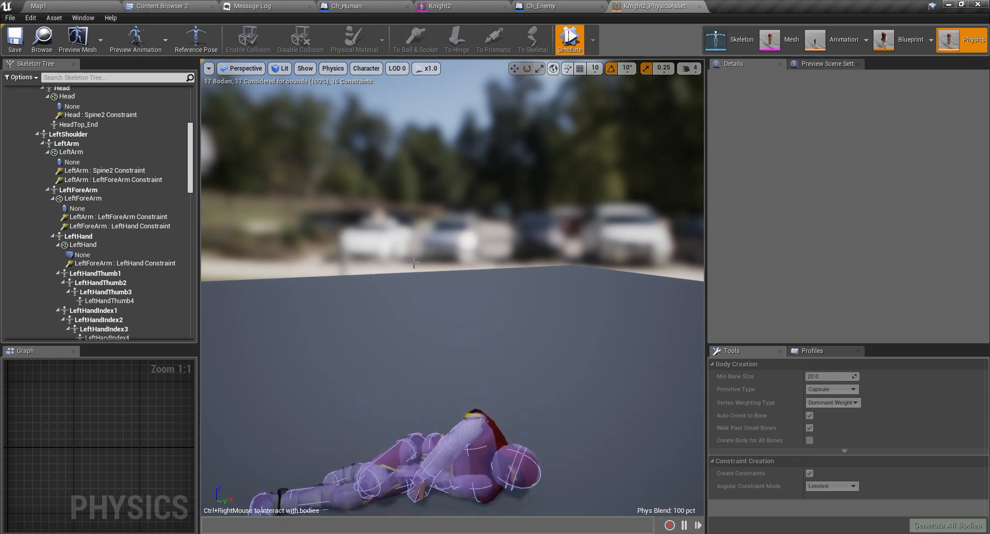
right_click_drag(459, 316, 460, 326)
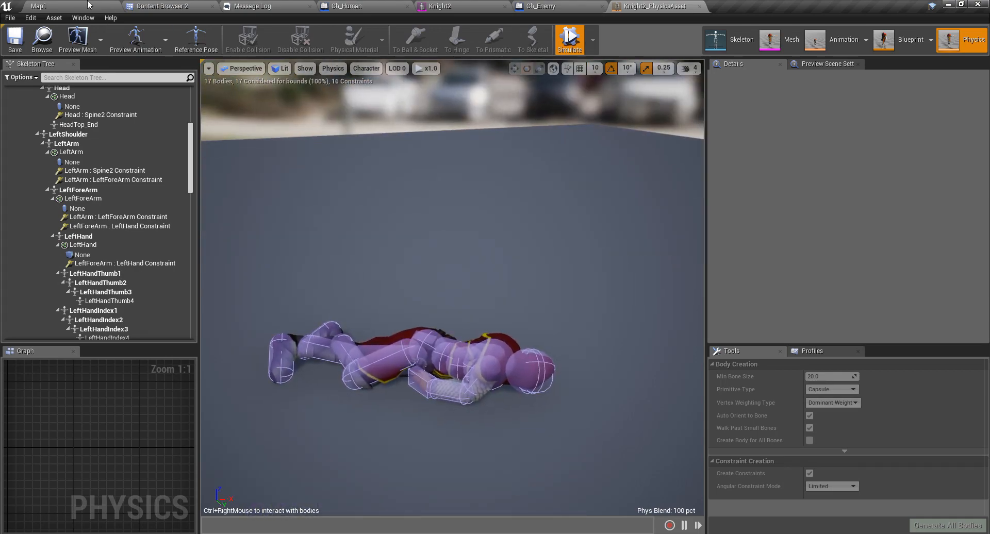
left_click(88, 4)
Stop the ragdoll simulation in the Knight2 physics asset editor.
left_click(571, 5)
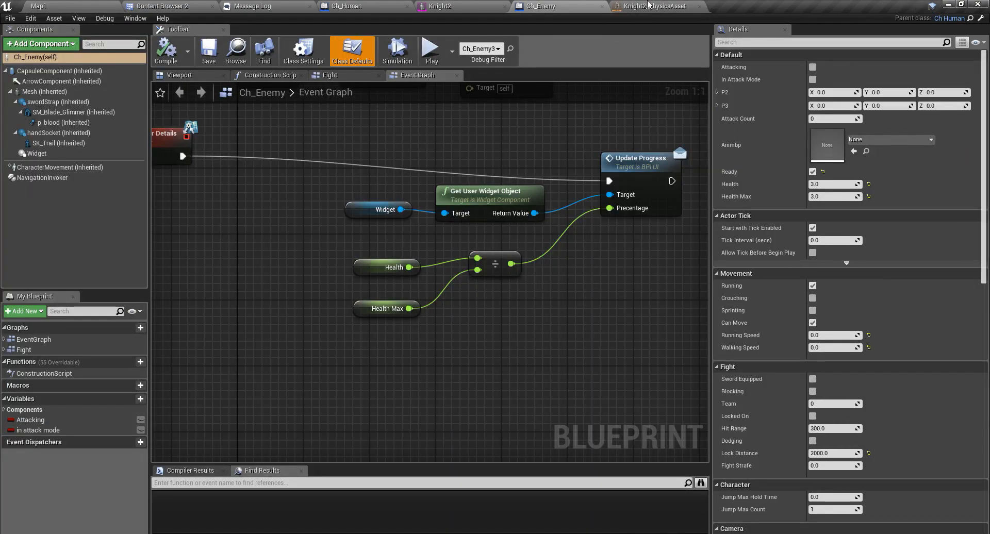
left_click(651, 6)
left_click(566, 44)
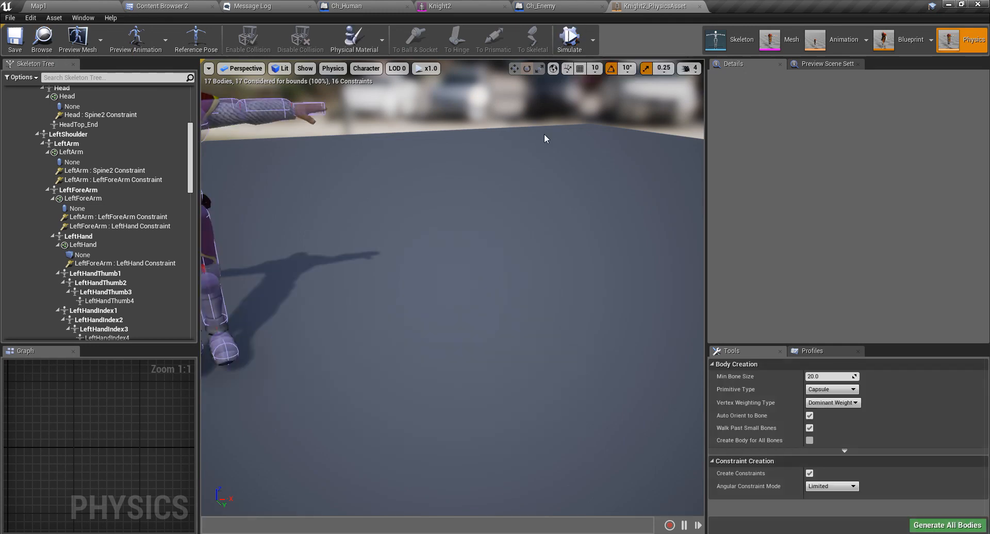
Play Map1 full-screen, slash the blue enemy three times, and watch it ragdoll onto the grass.
left_click(56, 4)
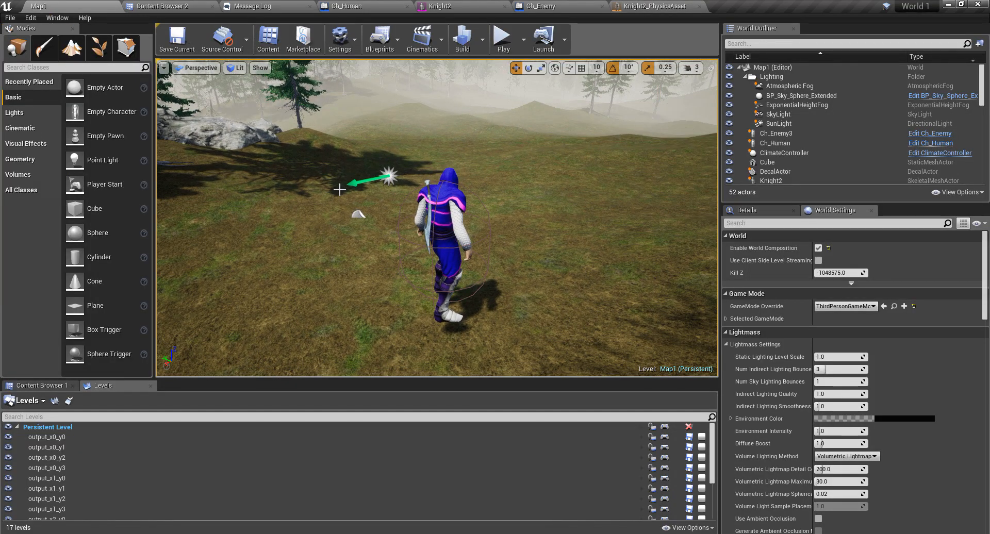
key("F11")
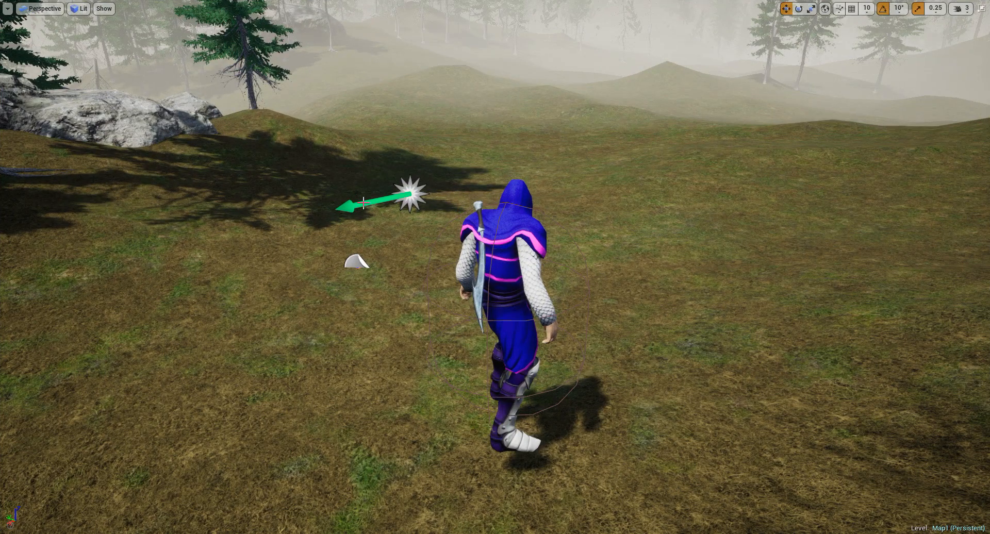
key("alt+p")
key("w")
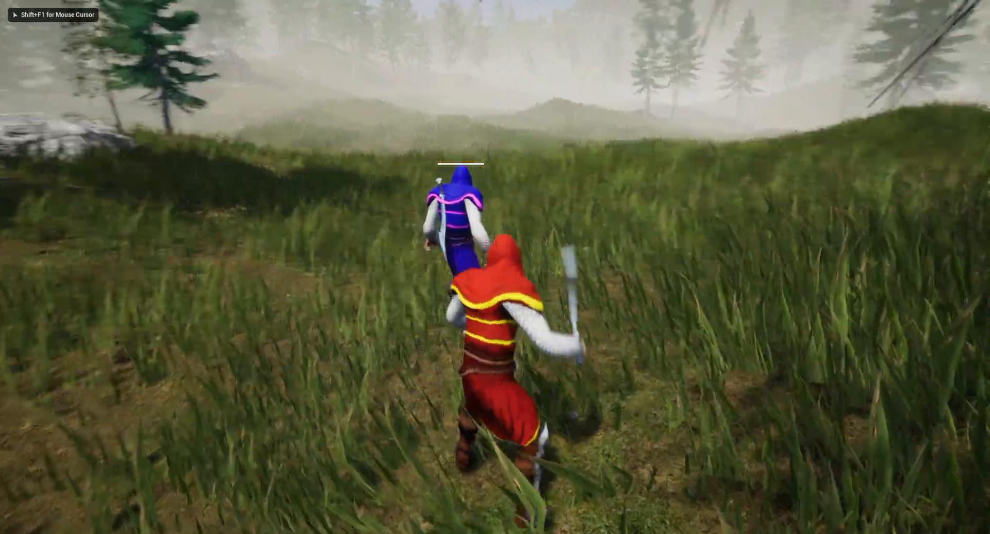
left_click(495, 267)
left_click(495, 267)
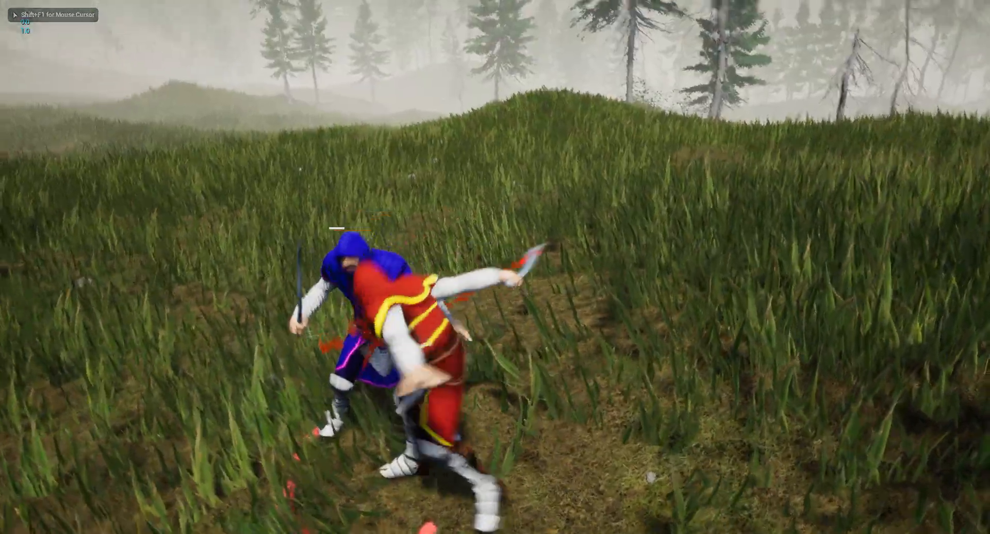
left_click(495, 267)
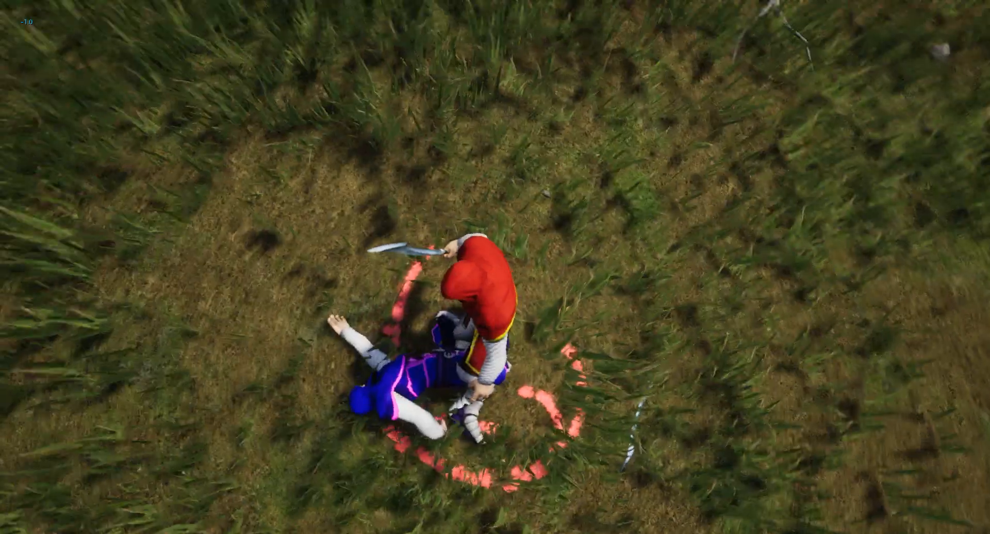
key("s")
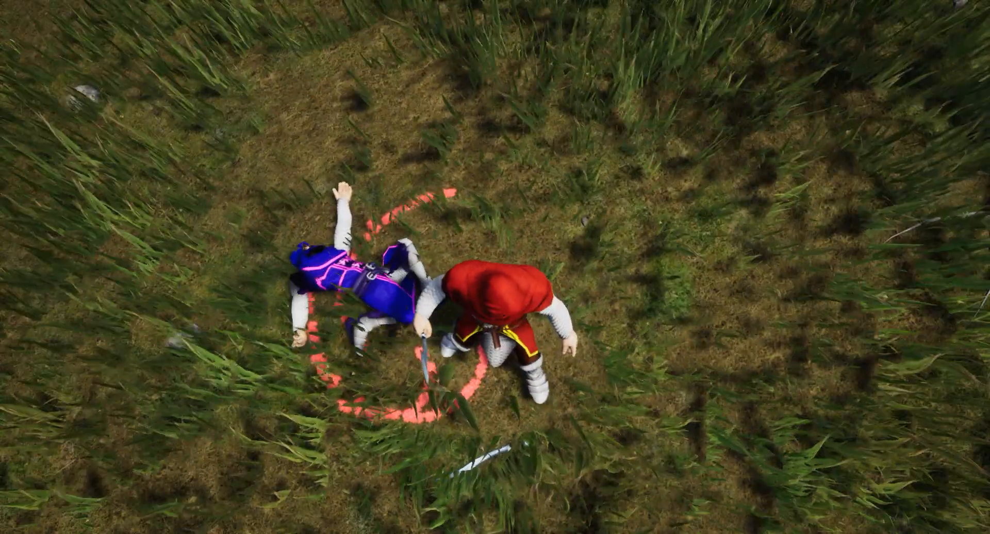
key("s")
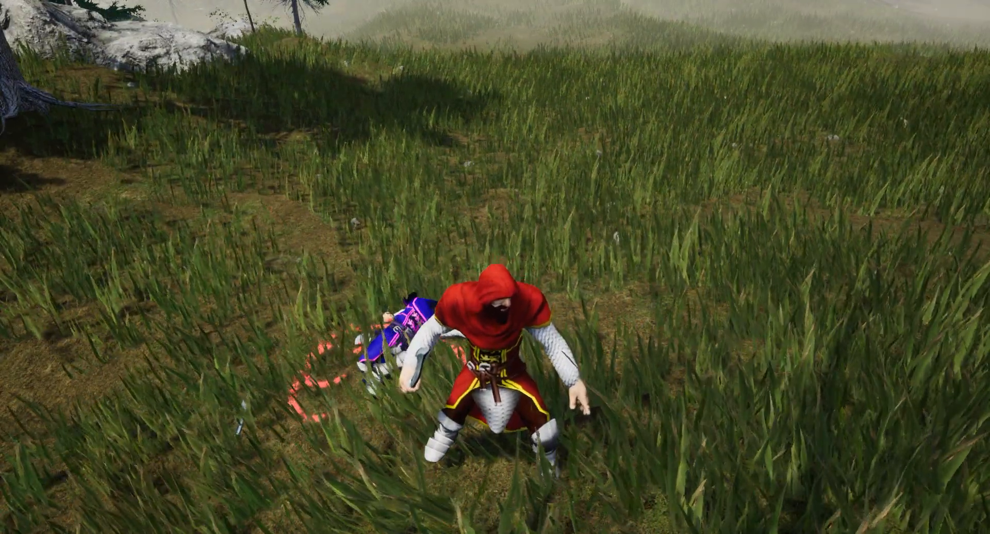
key("Escape")
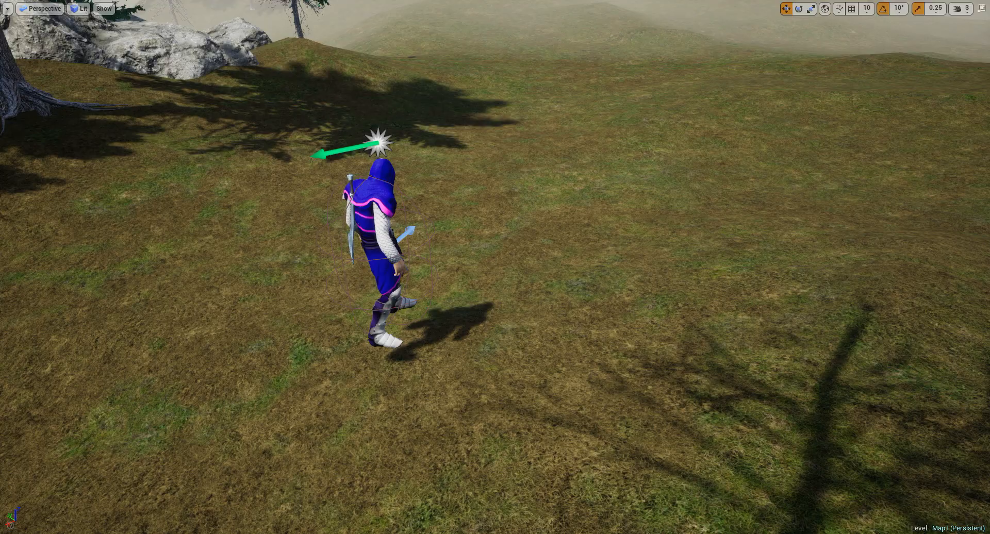
Filter the creator's Patreon posts to the source code tag, showing the 'Updated Project Files - Enemy Death' post.
right_click_drag(280, 389, 278, 525)
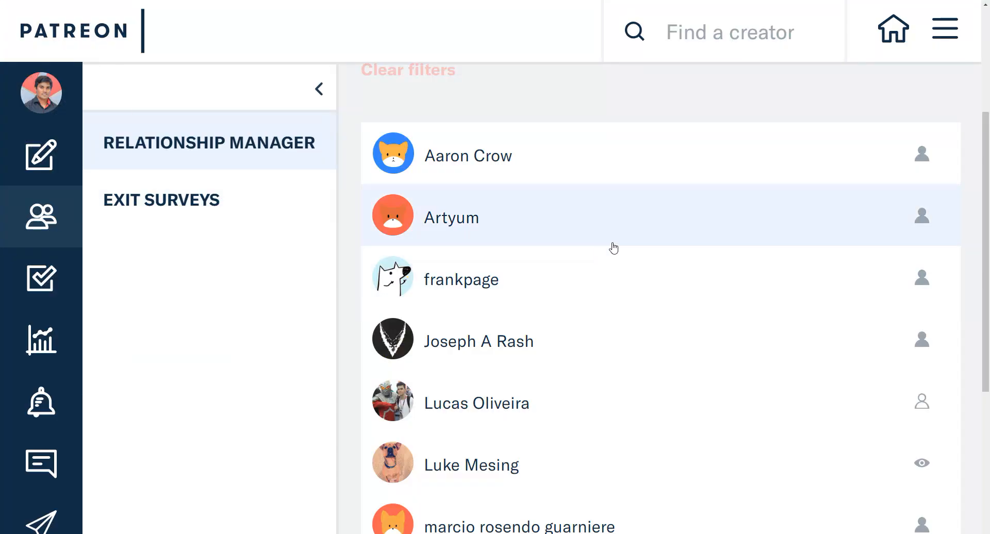
scroll(627, 235, "down", 2)
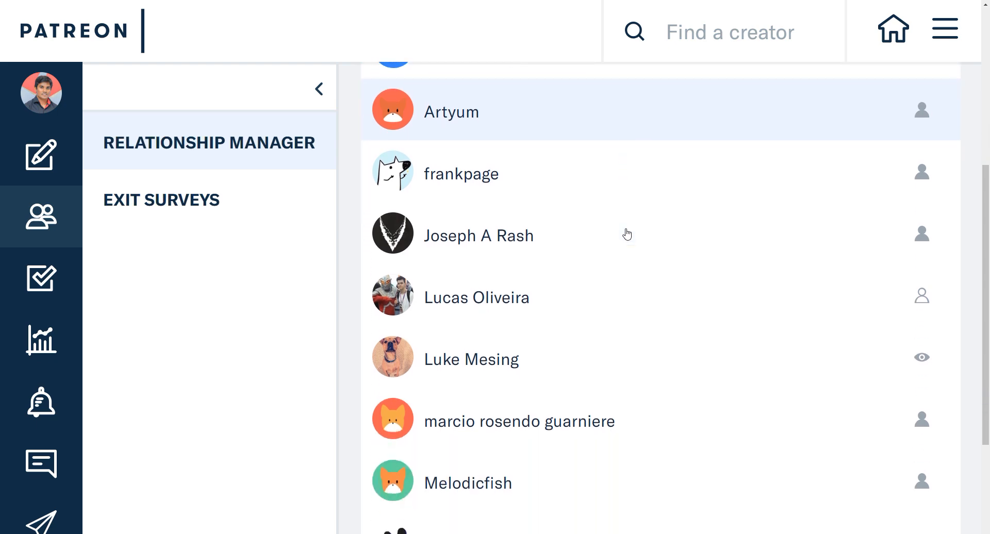
scroll(627, 234, "down", 4)
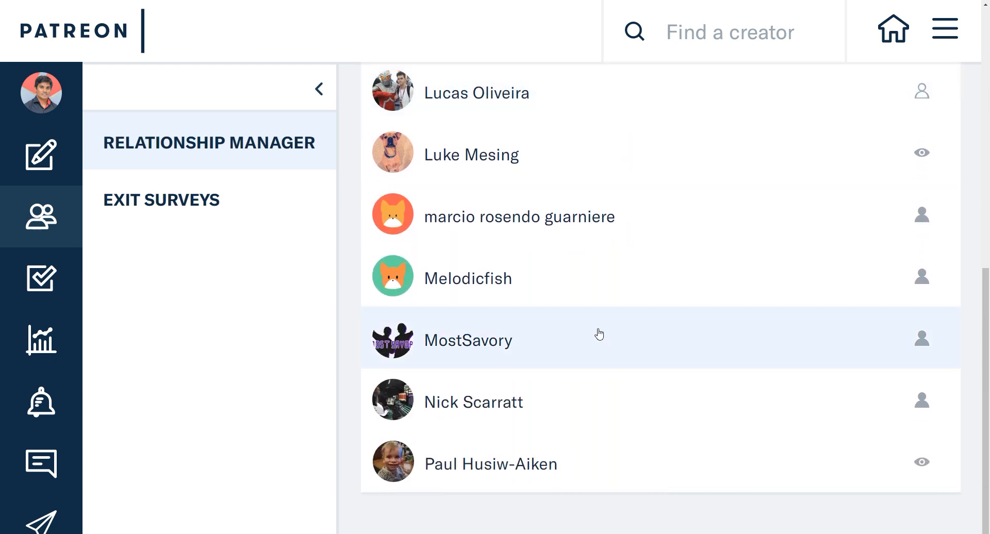
scroll(596, 335, "up", 8)
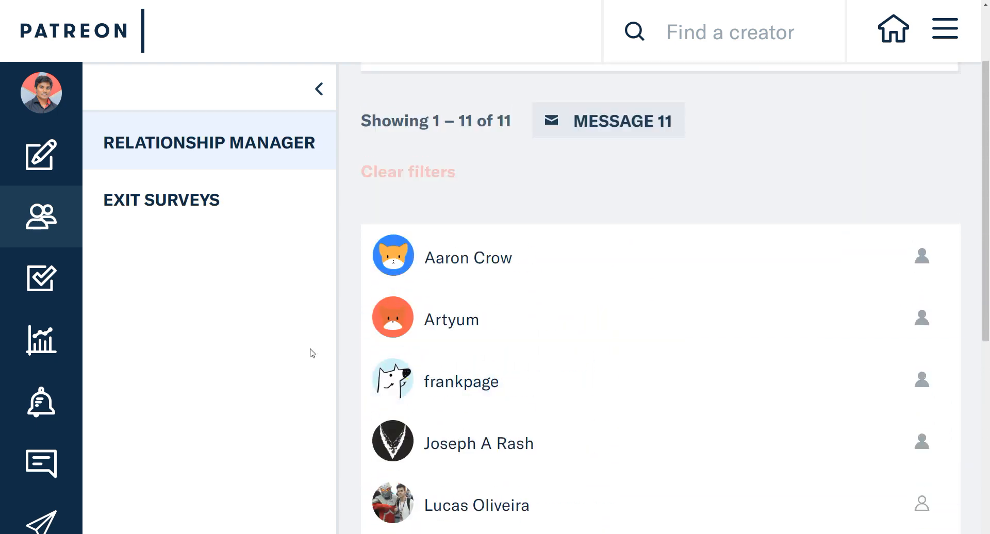
scroll(315, 353, "down", 8)
scroll(330, 355, "up", 3)
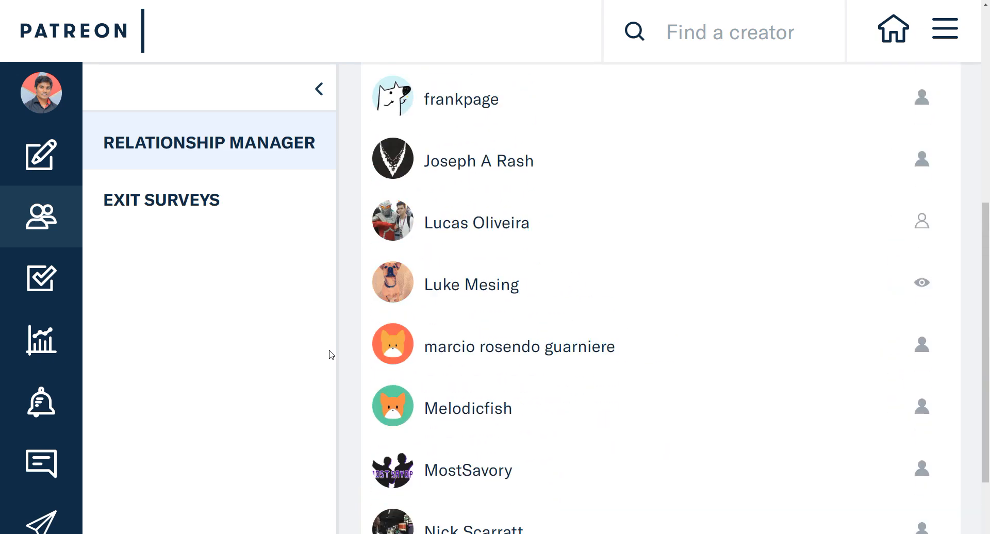
scroll(331, 355, "up", 4)
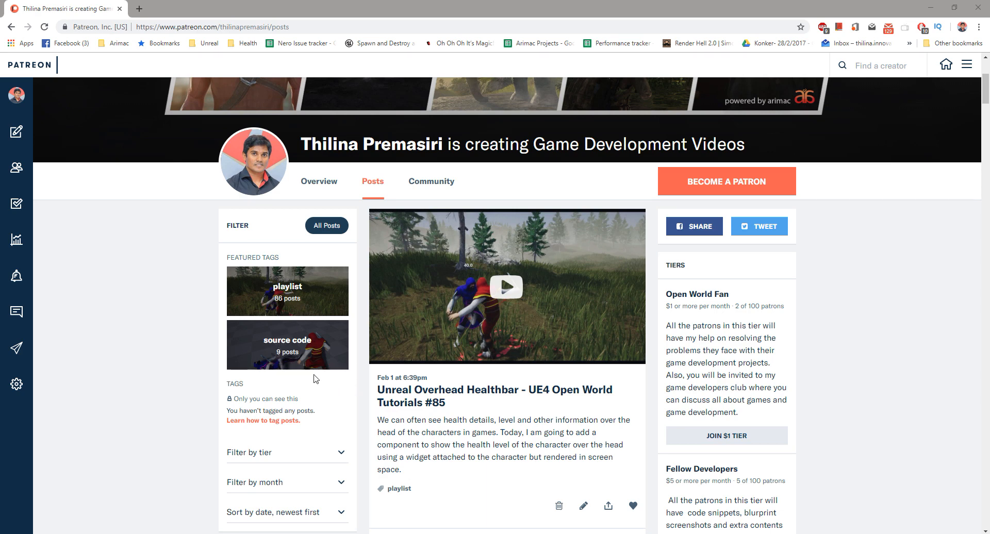
left_click(278, 342)
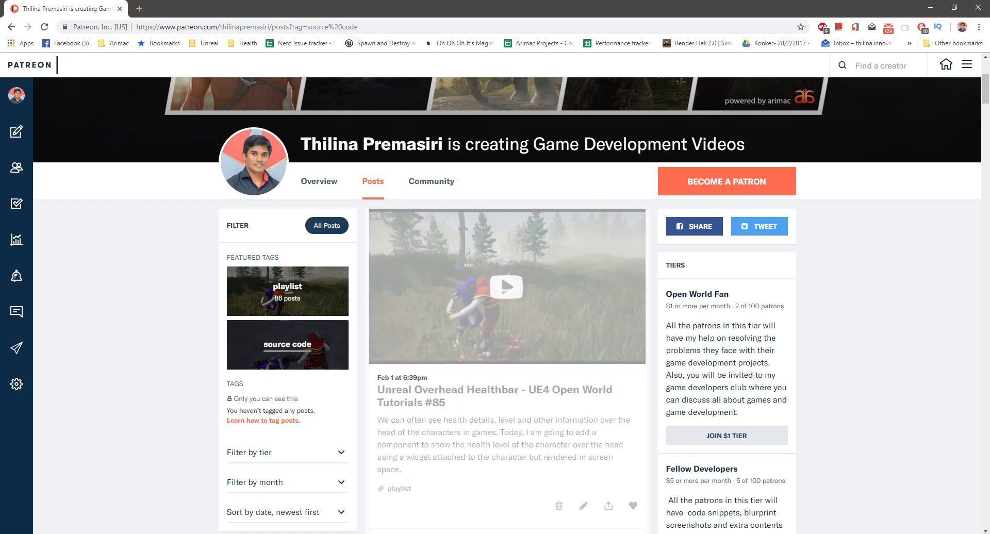
scroll(359, 389, "down", 4)
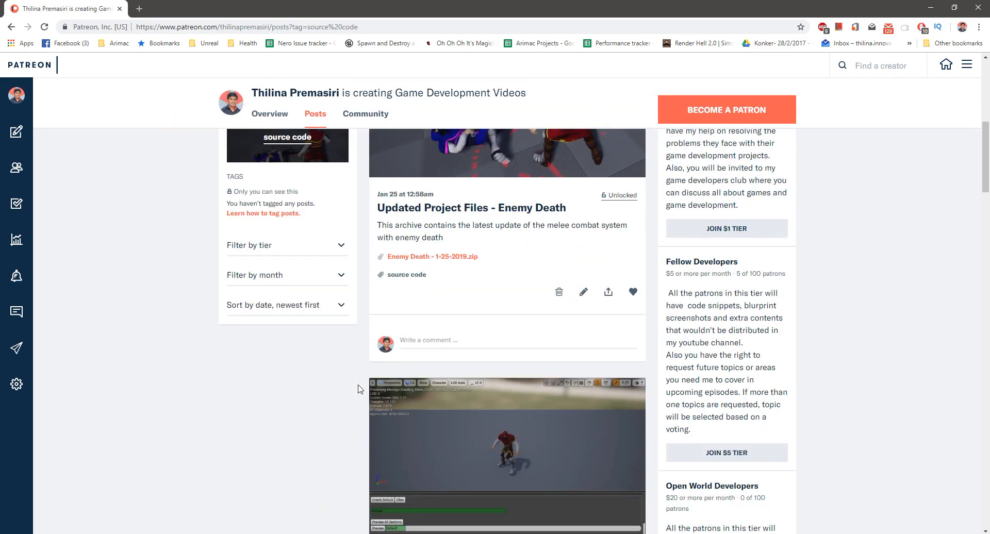
scroll(359, 389, "down", 3)
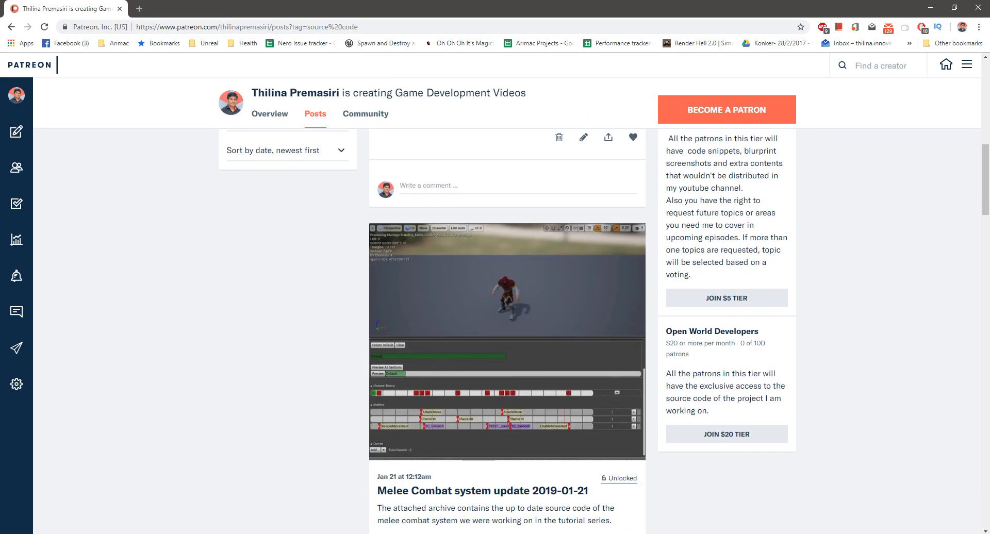